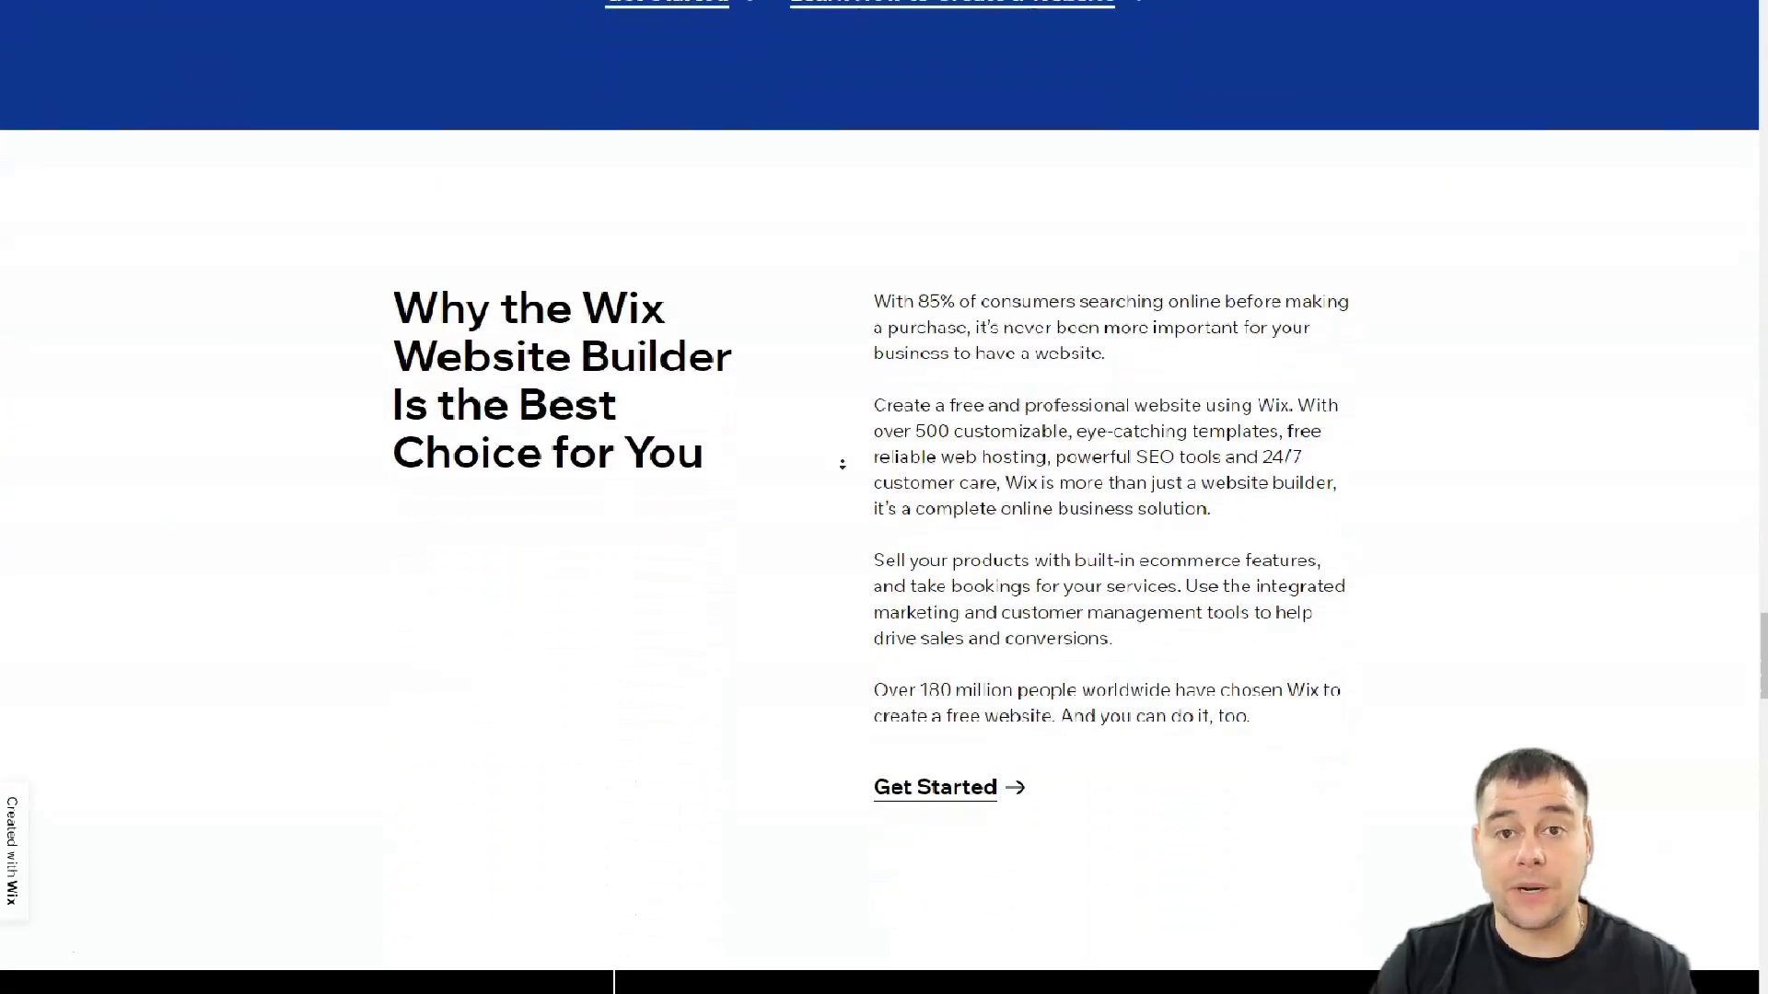
click(842, 406)
scroll(844, 368, up, 4)
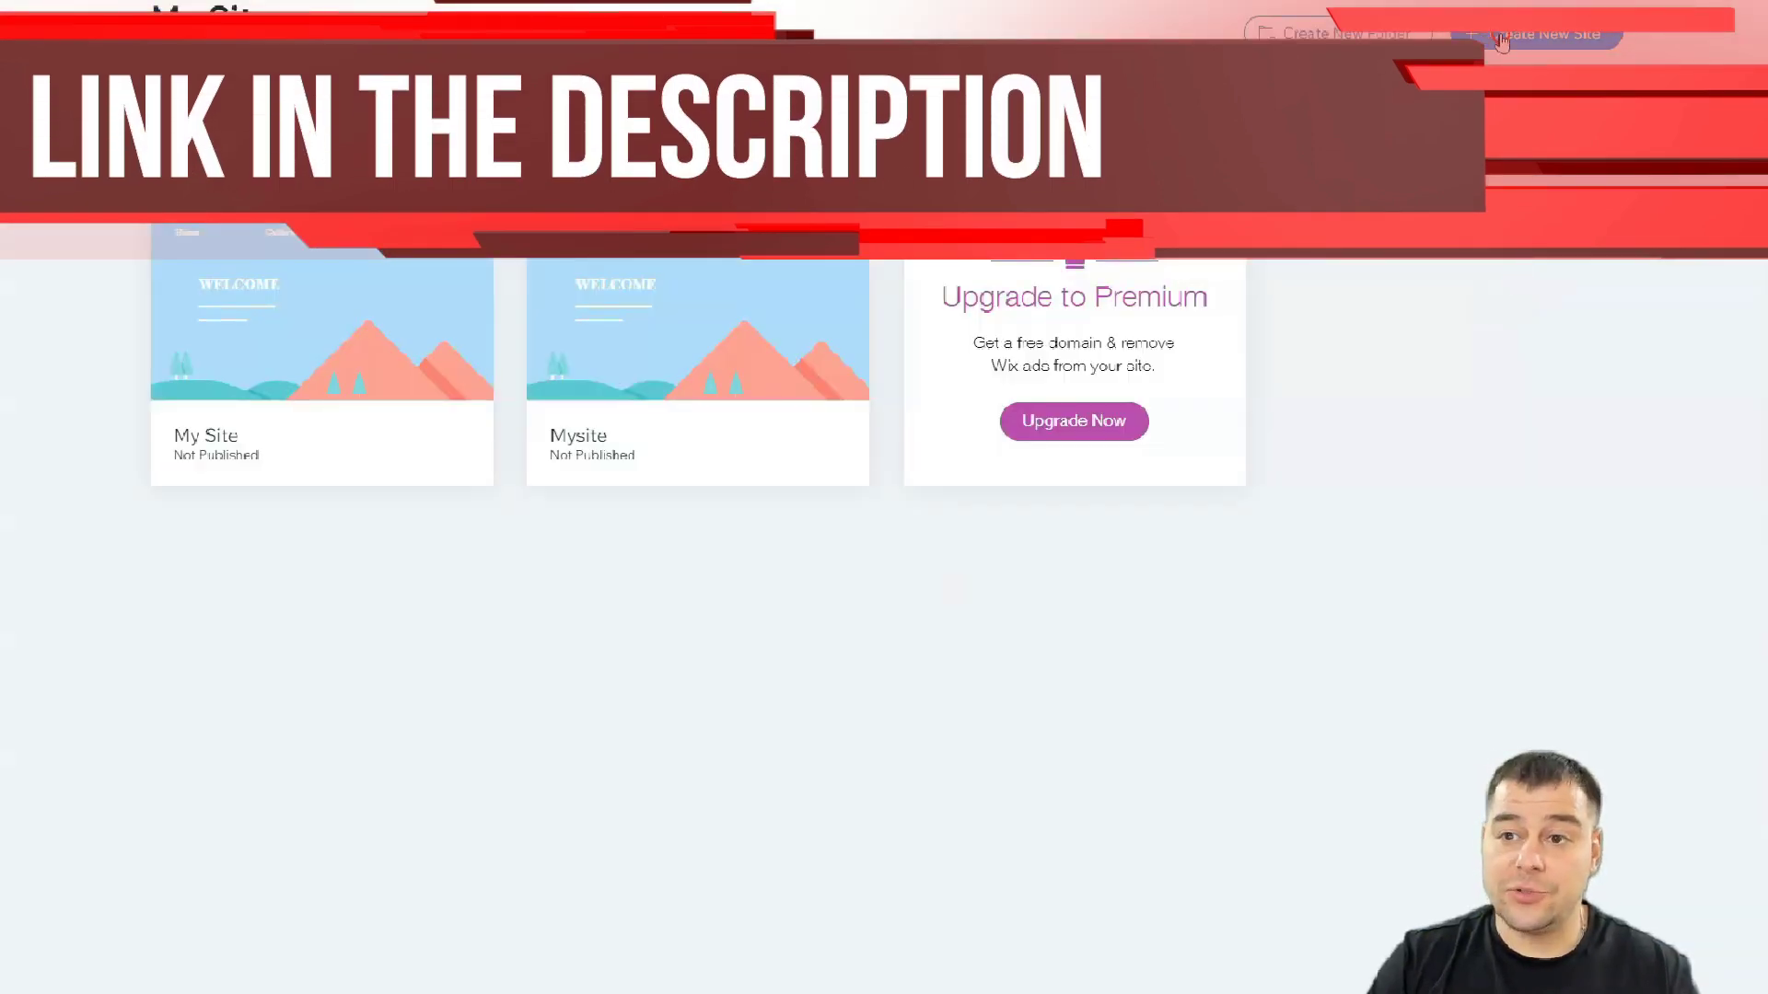
Step: Create a new site of the kind Other and choose to build it by editing a template
click(1501, 41)
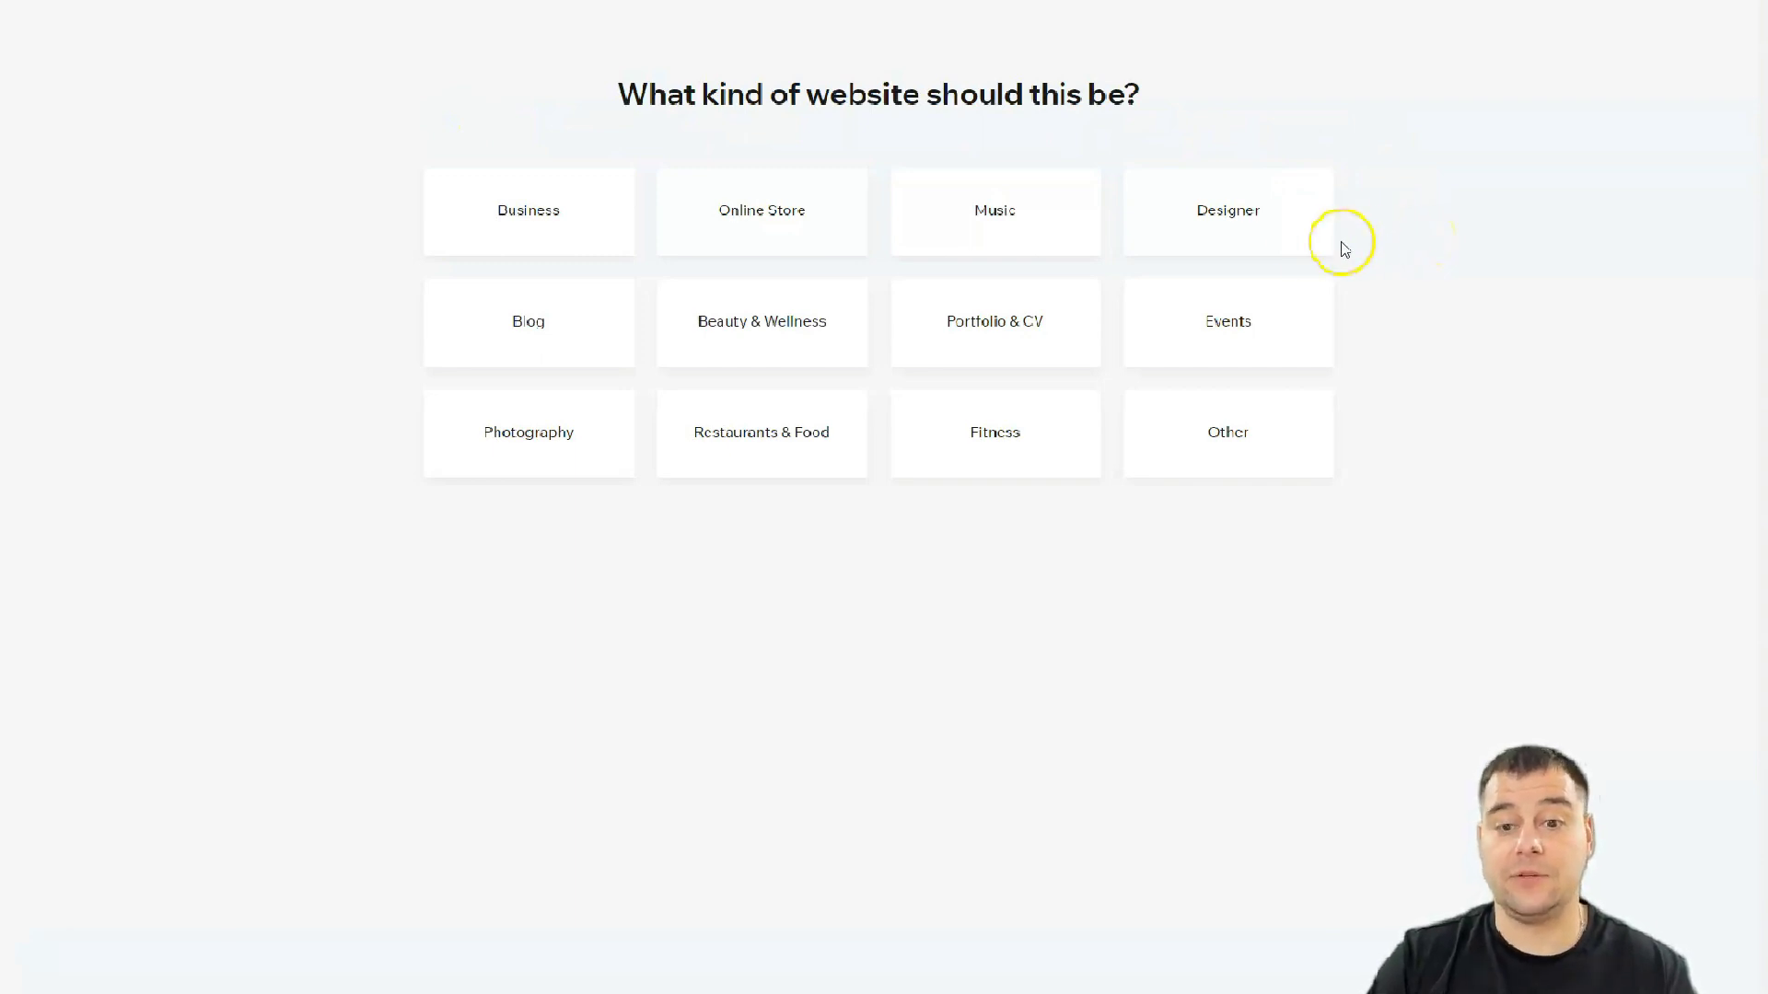
click(1007, 468)
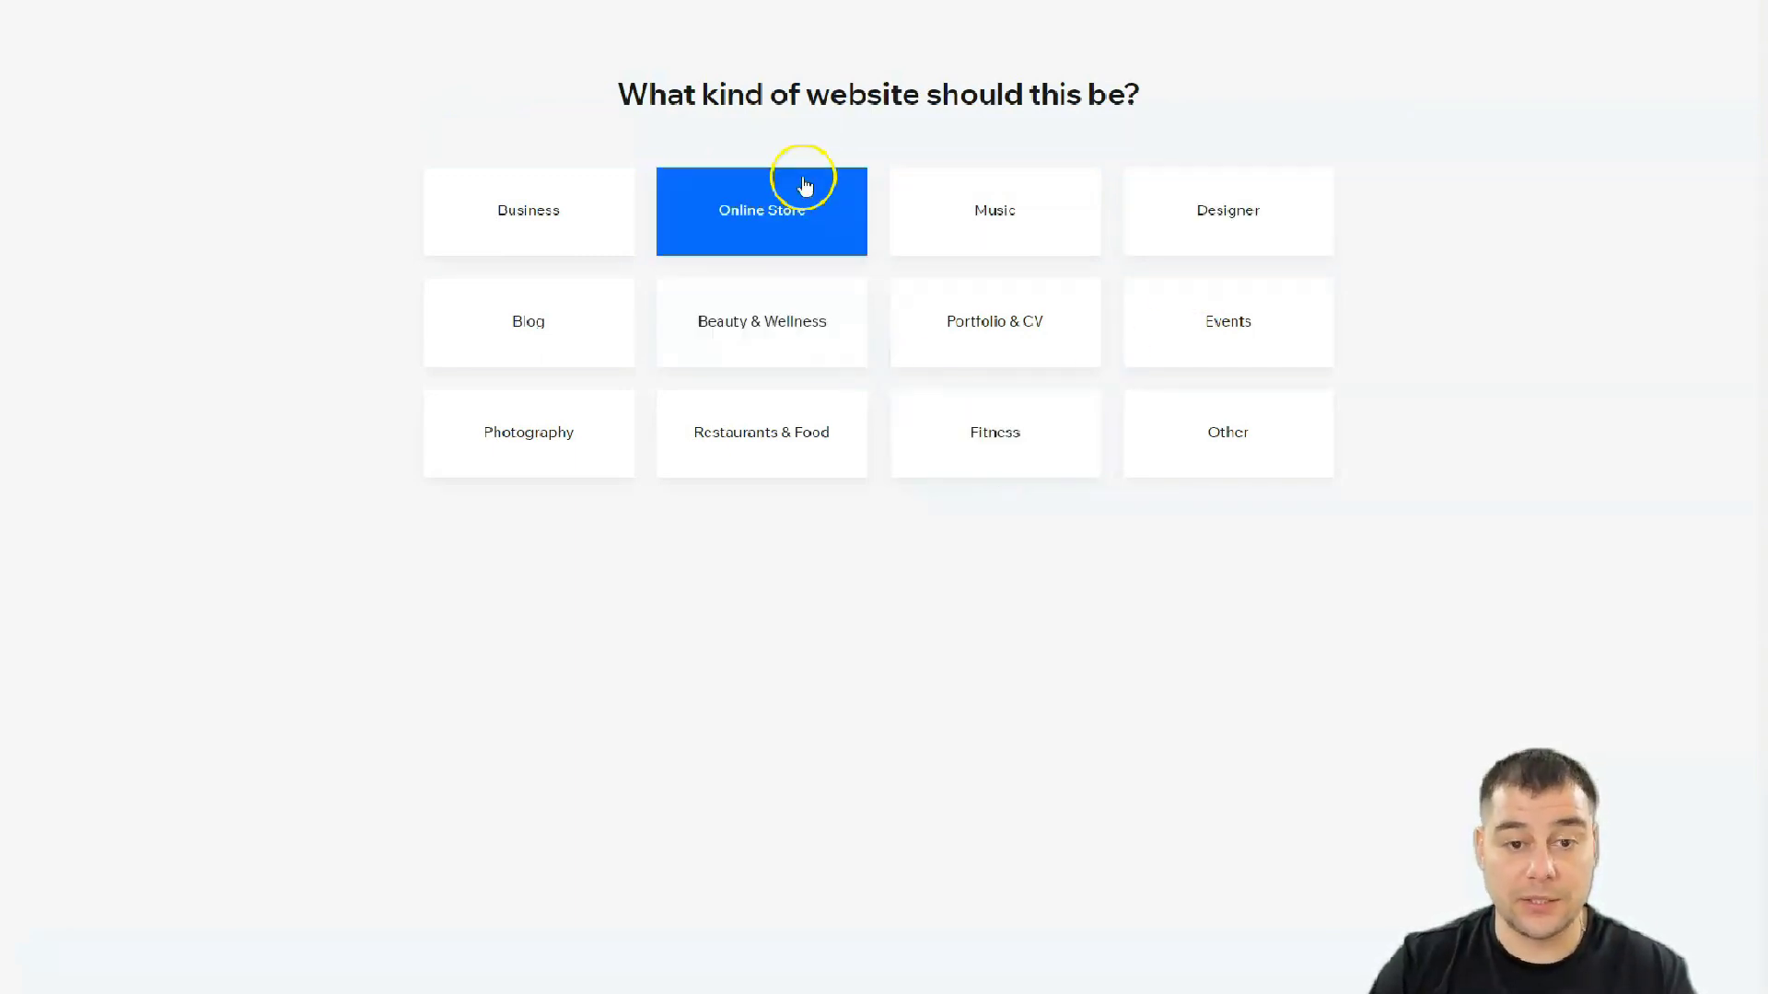
click(1219, 441)
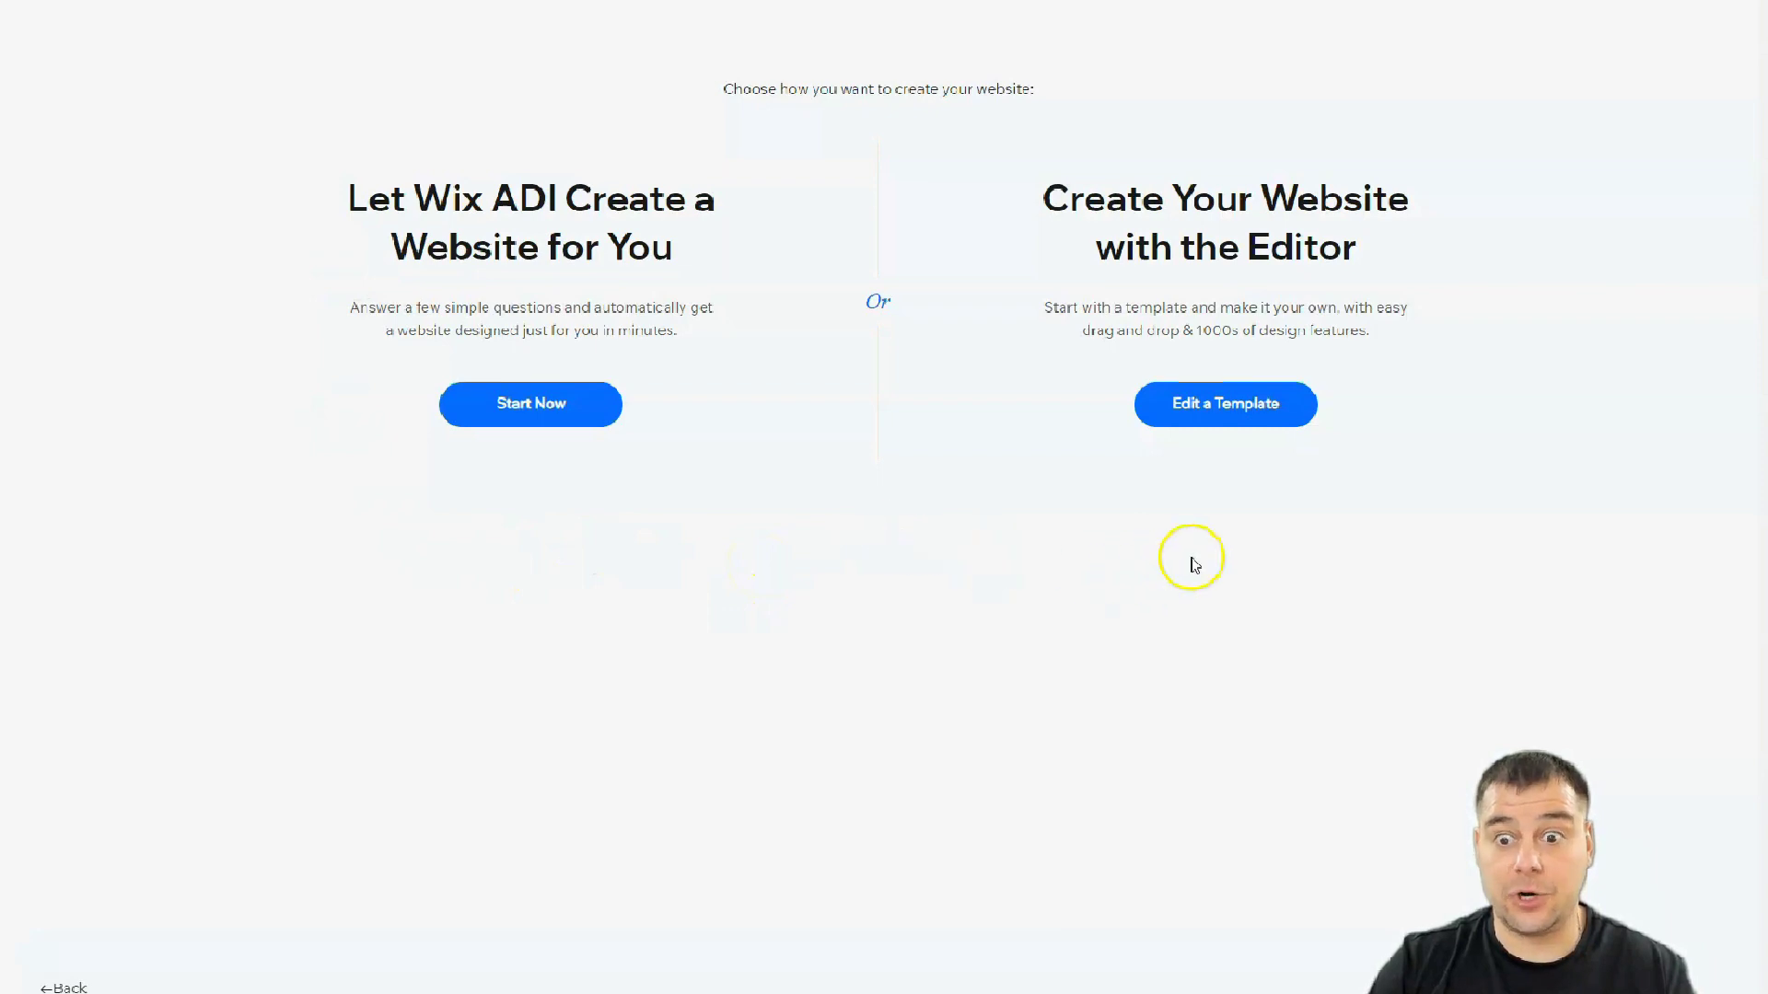
click(1212, 420)
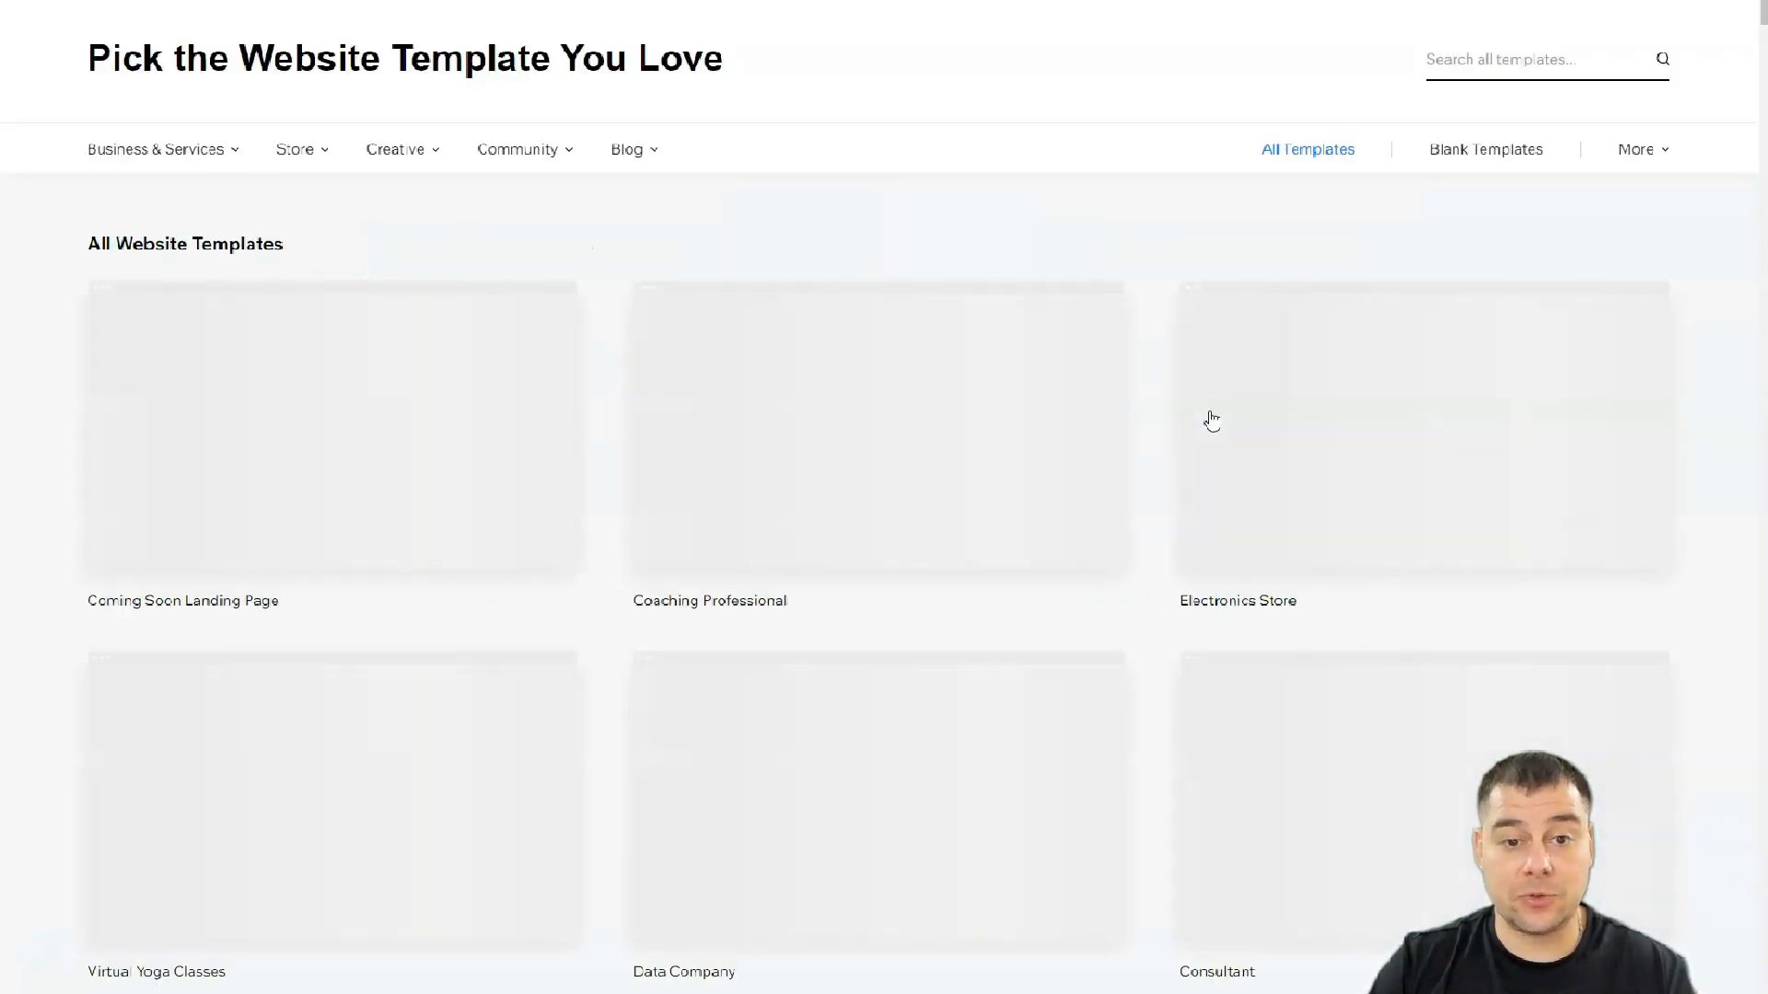
Step: Look through the template categories, including Business & Services and Store
click(856, 221)
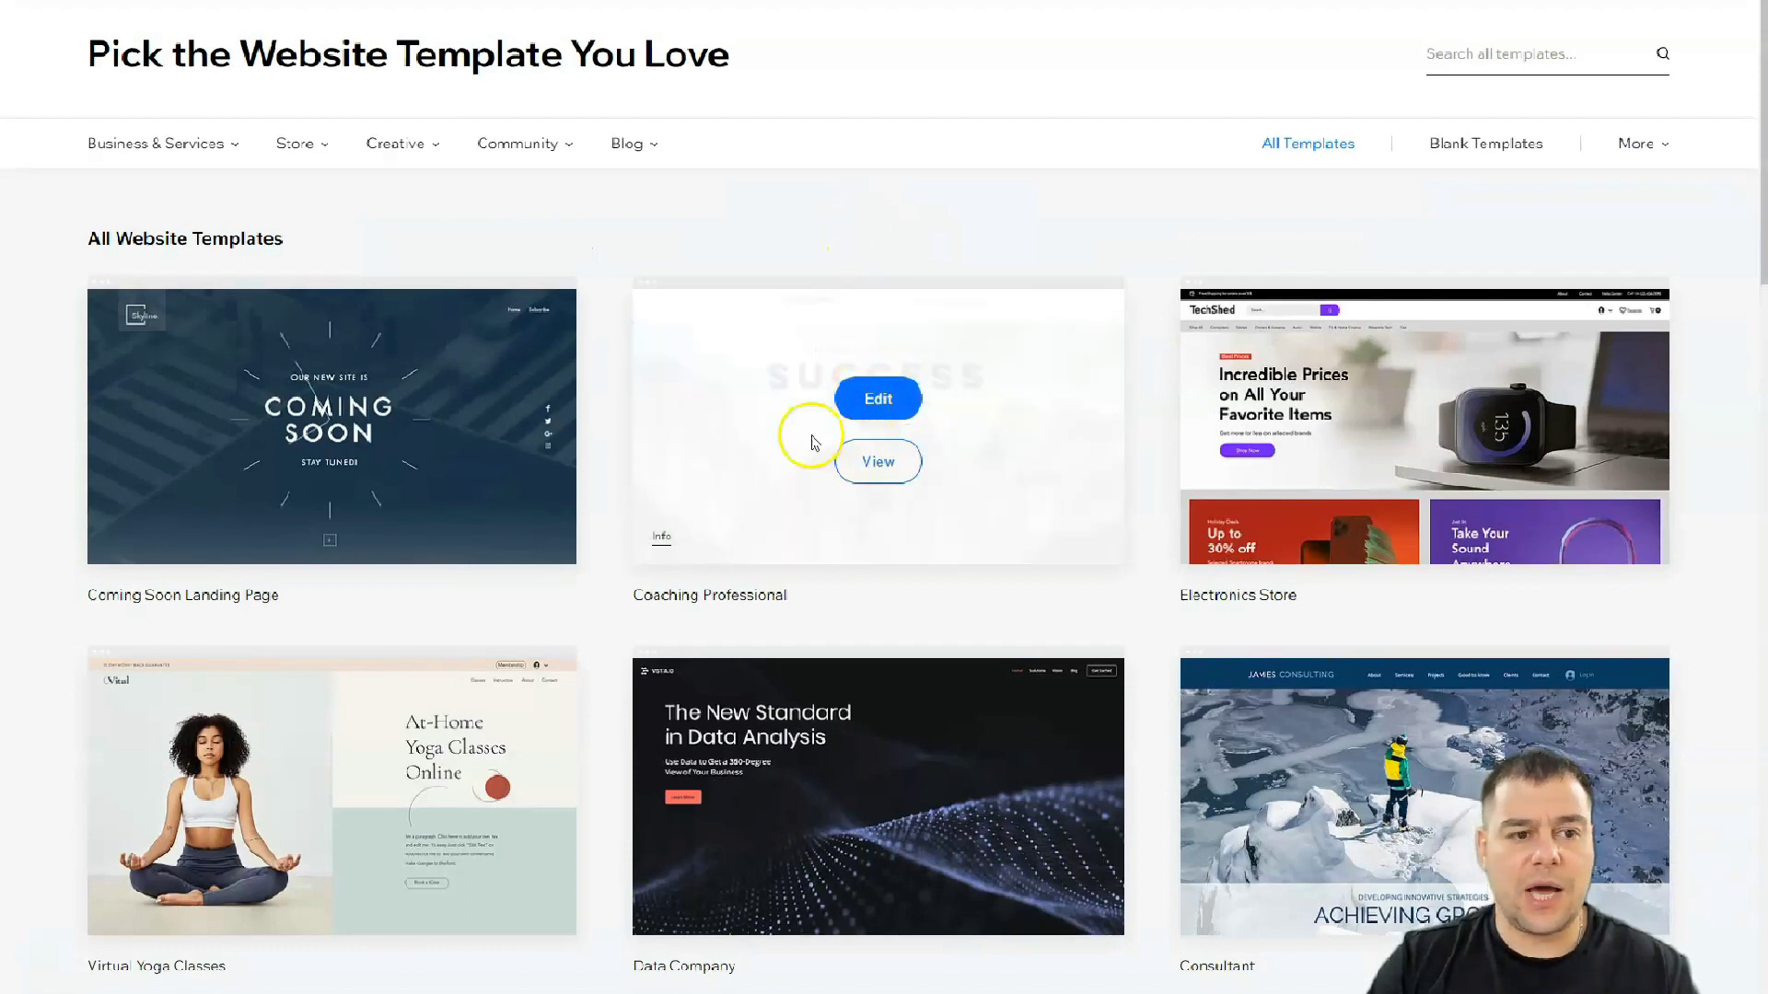
mouse_move(232, 150)
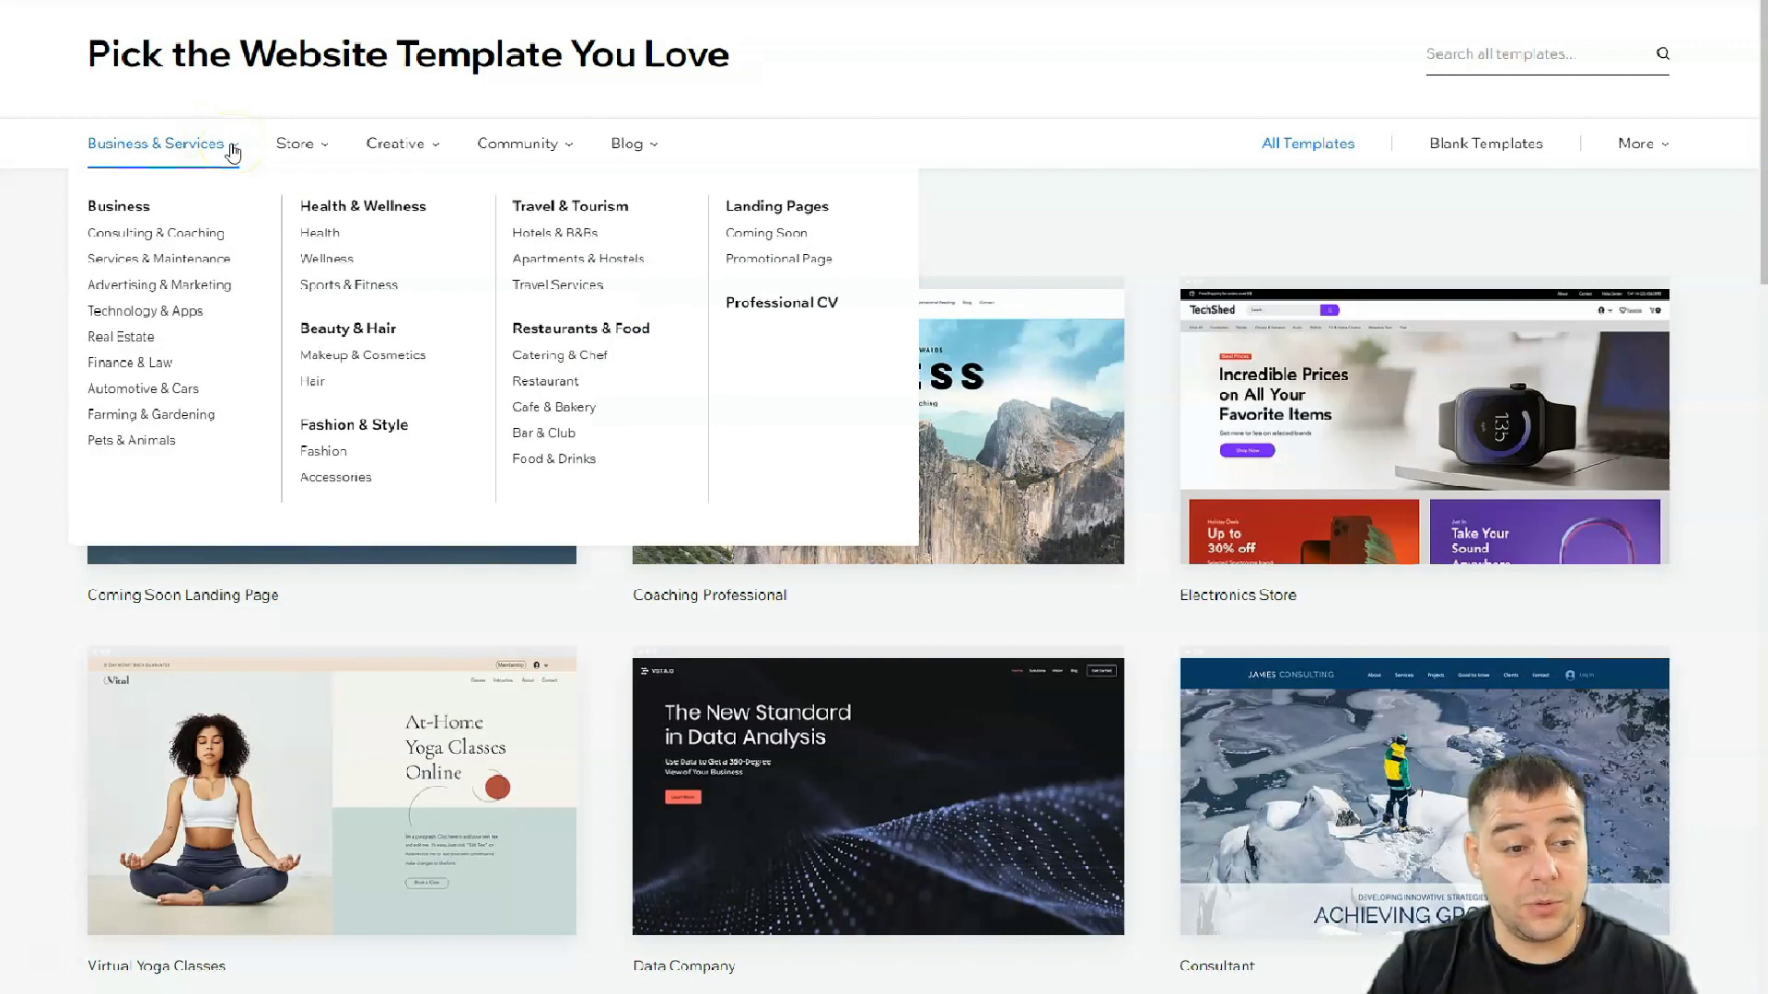
click(313, 149)
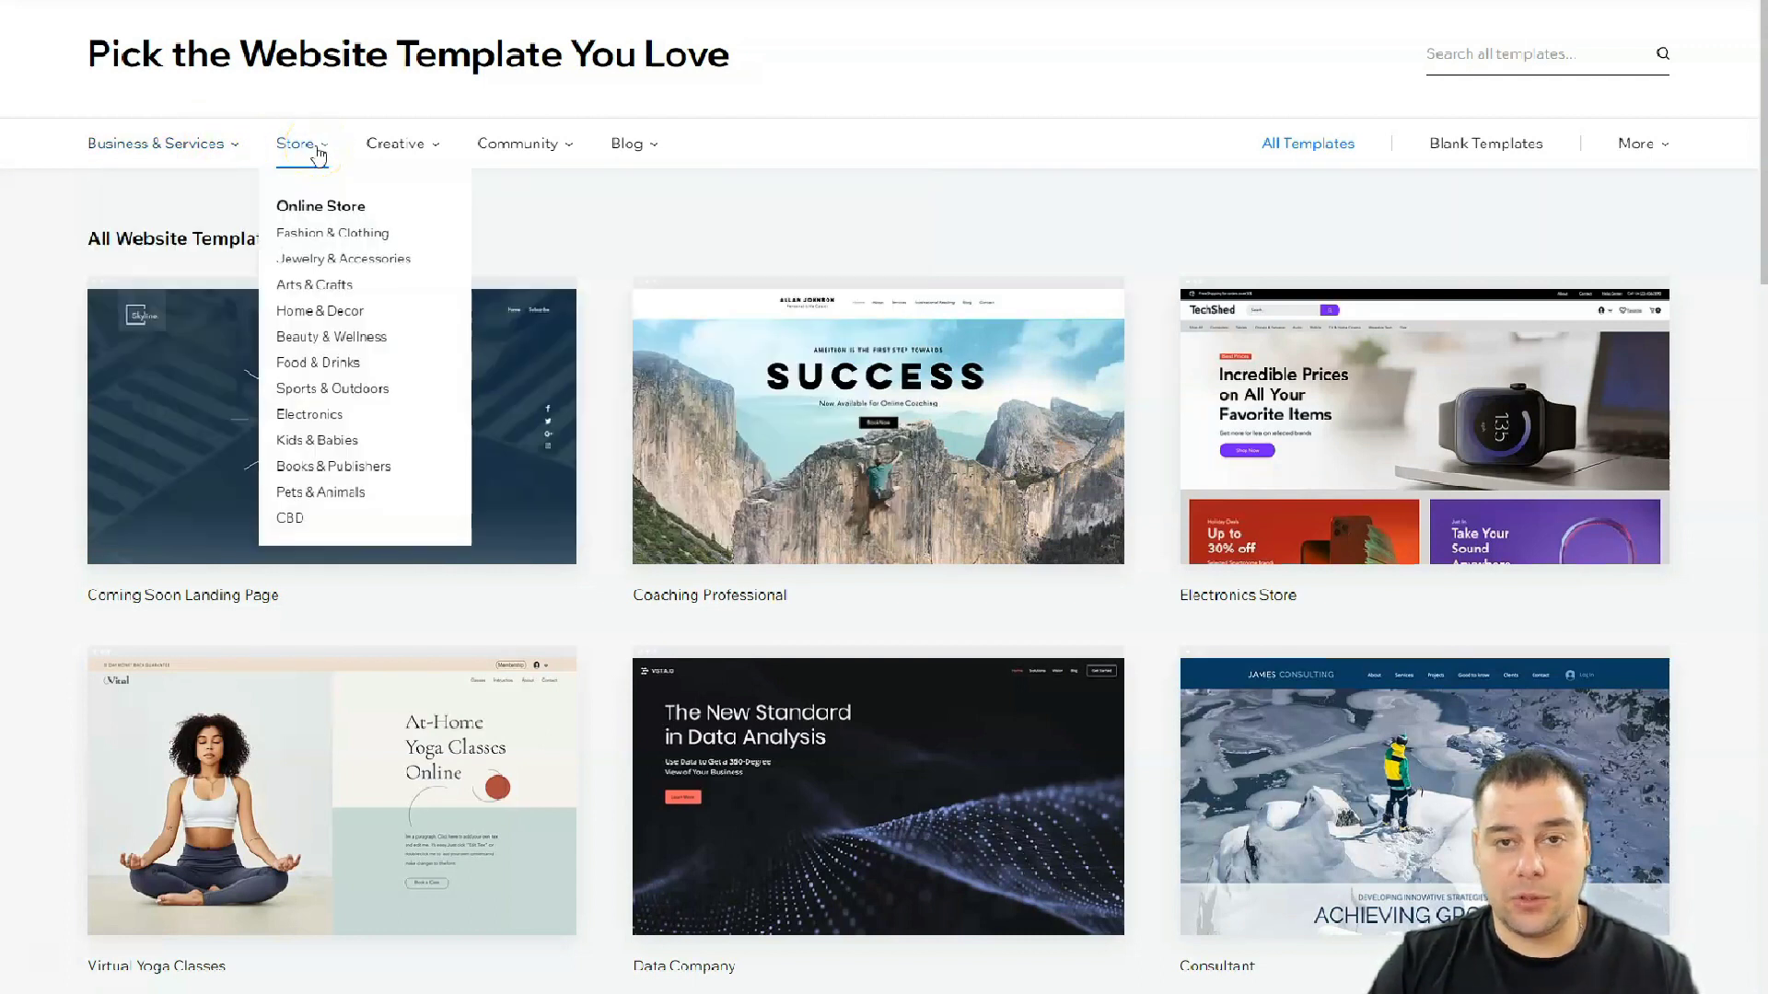
mouse_move(415, 150)
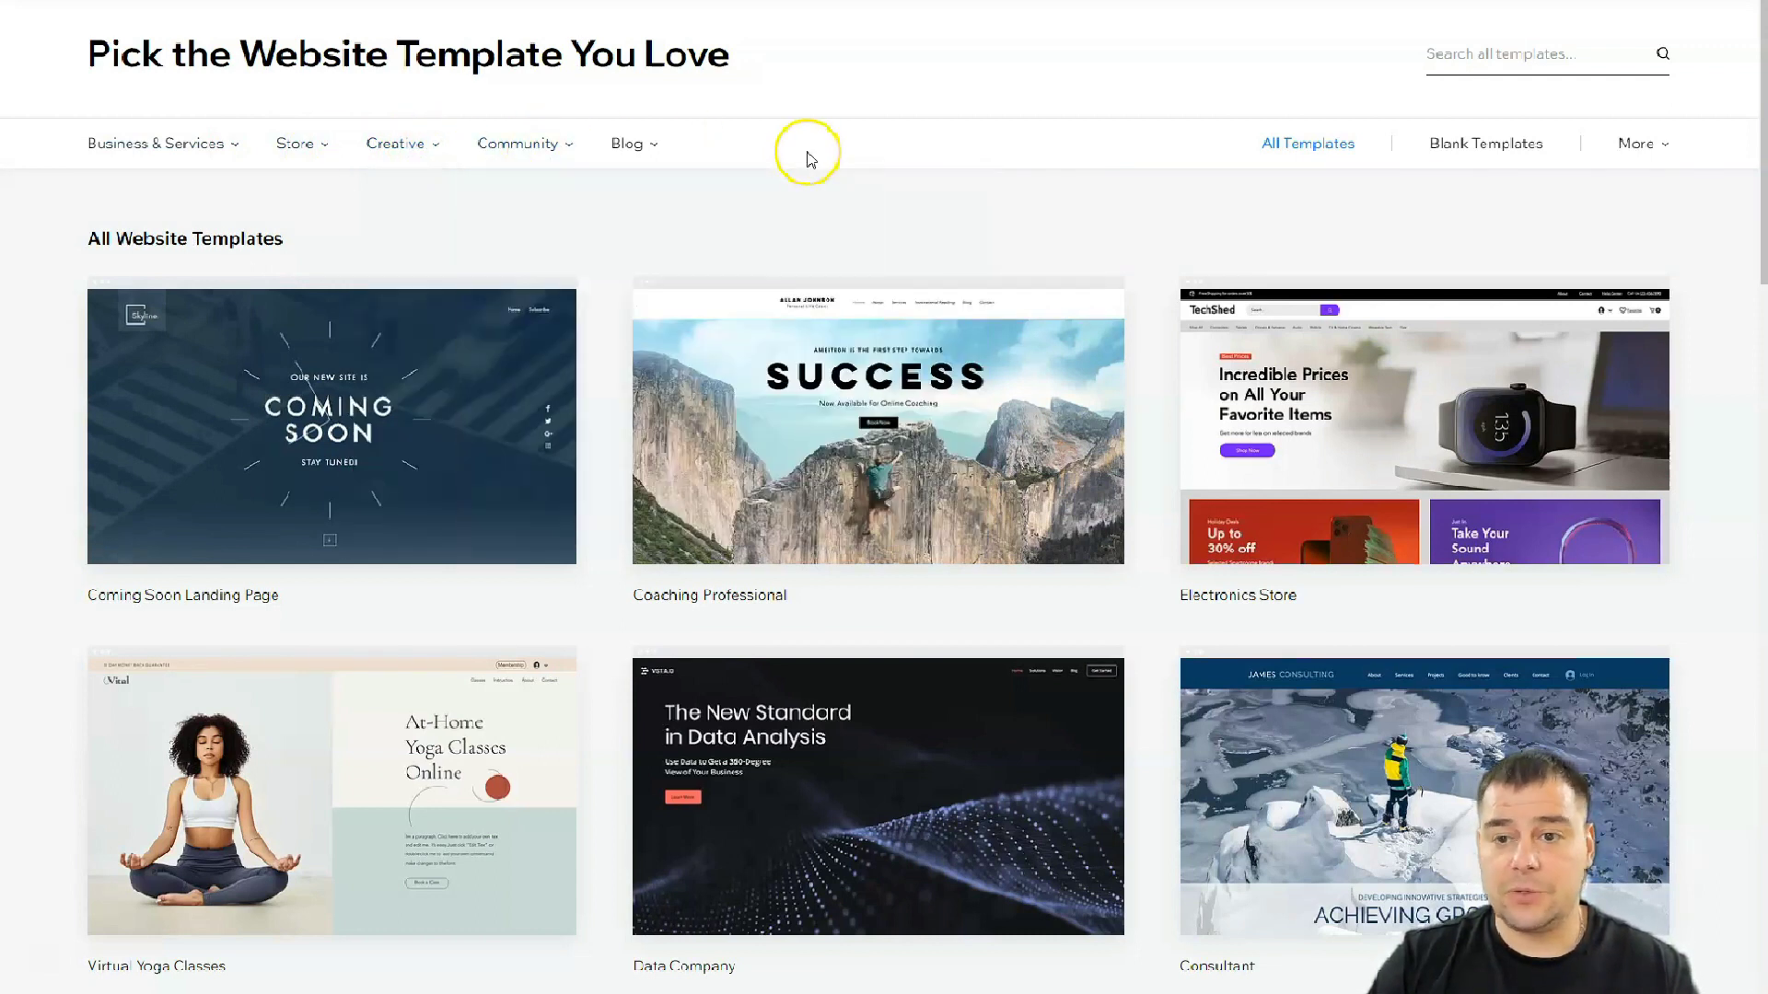
mouse_move(924, 445)
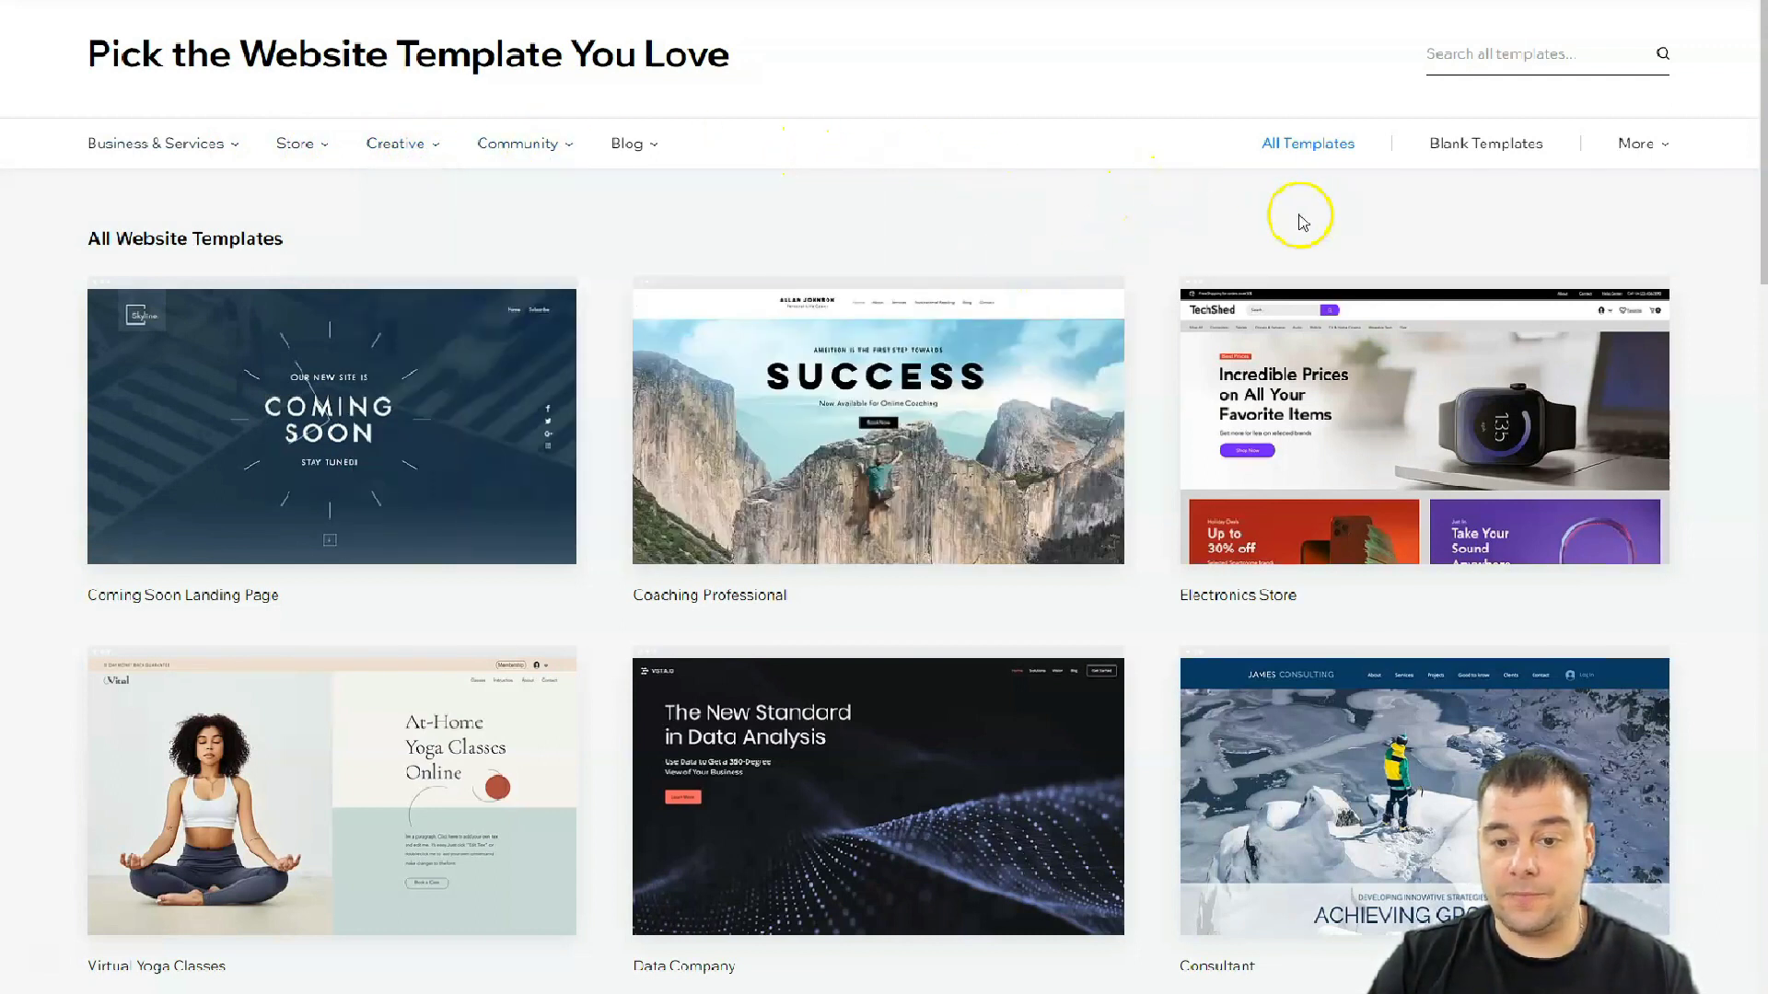
Step: Show the blank website templates and look through the available layouts
click(1459, 147)
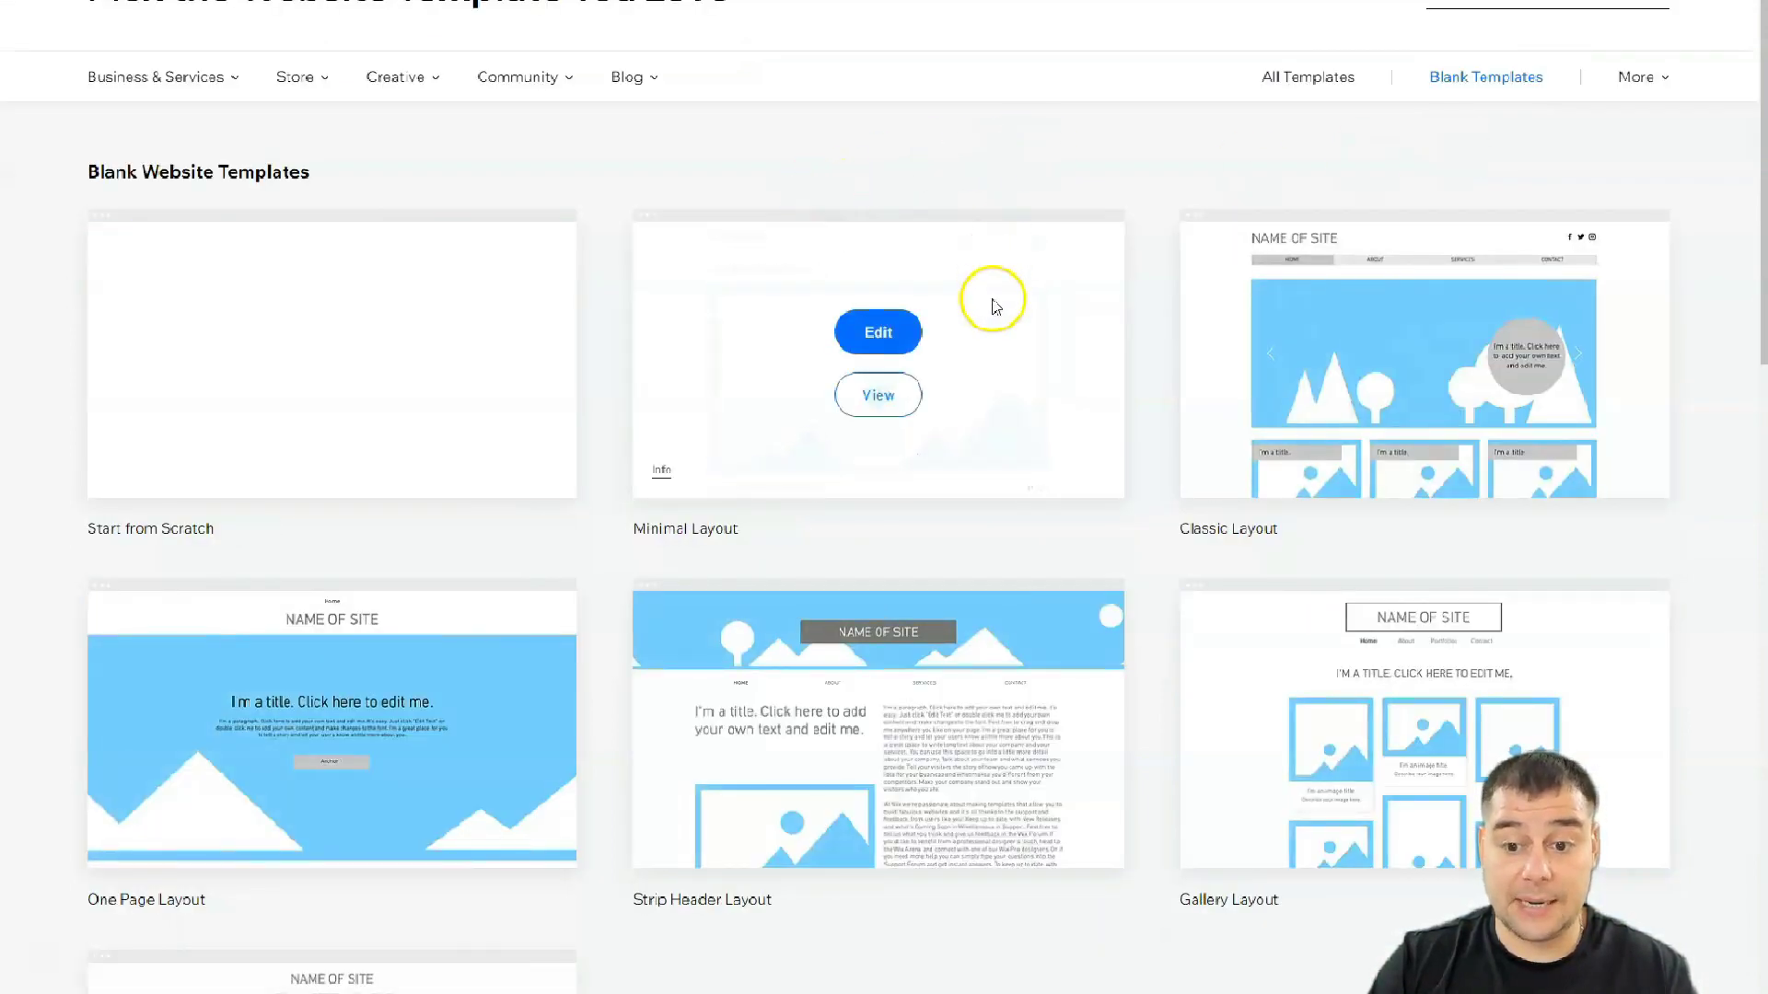
mouse_move(694, 383)
scroll(755, 373, down, 4)
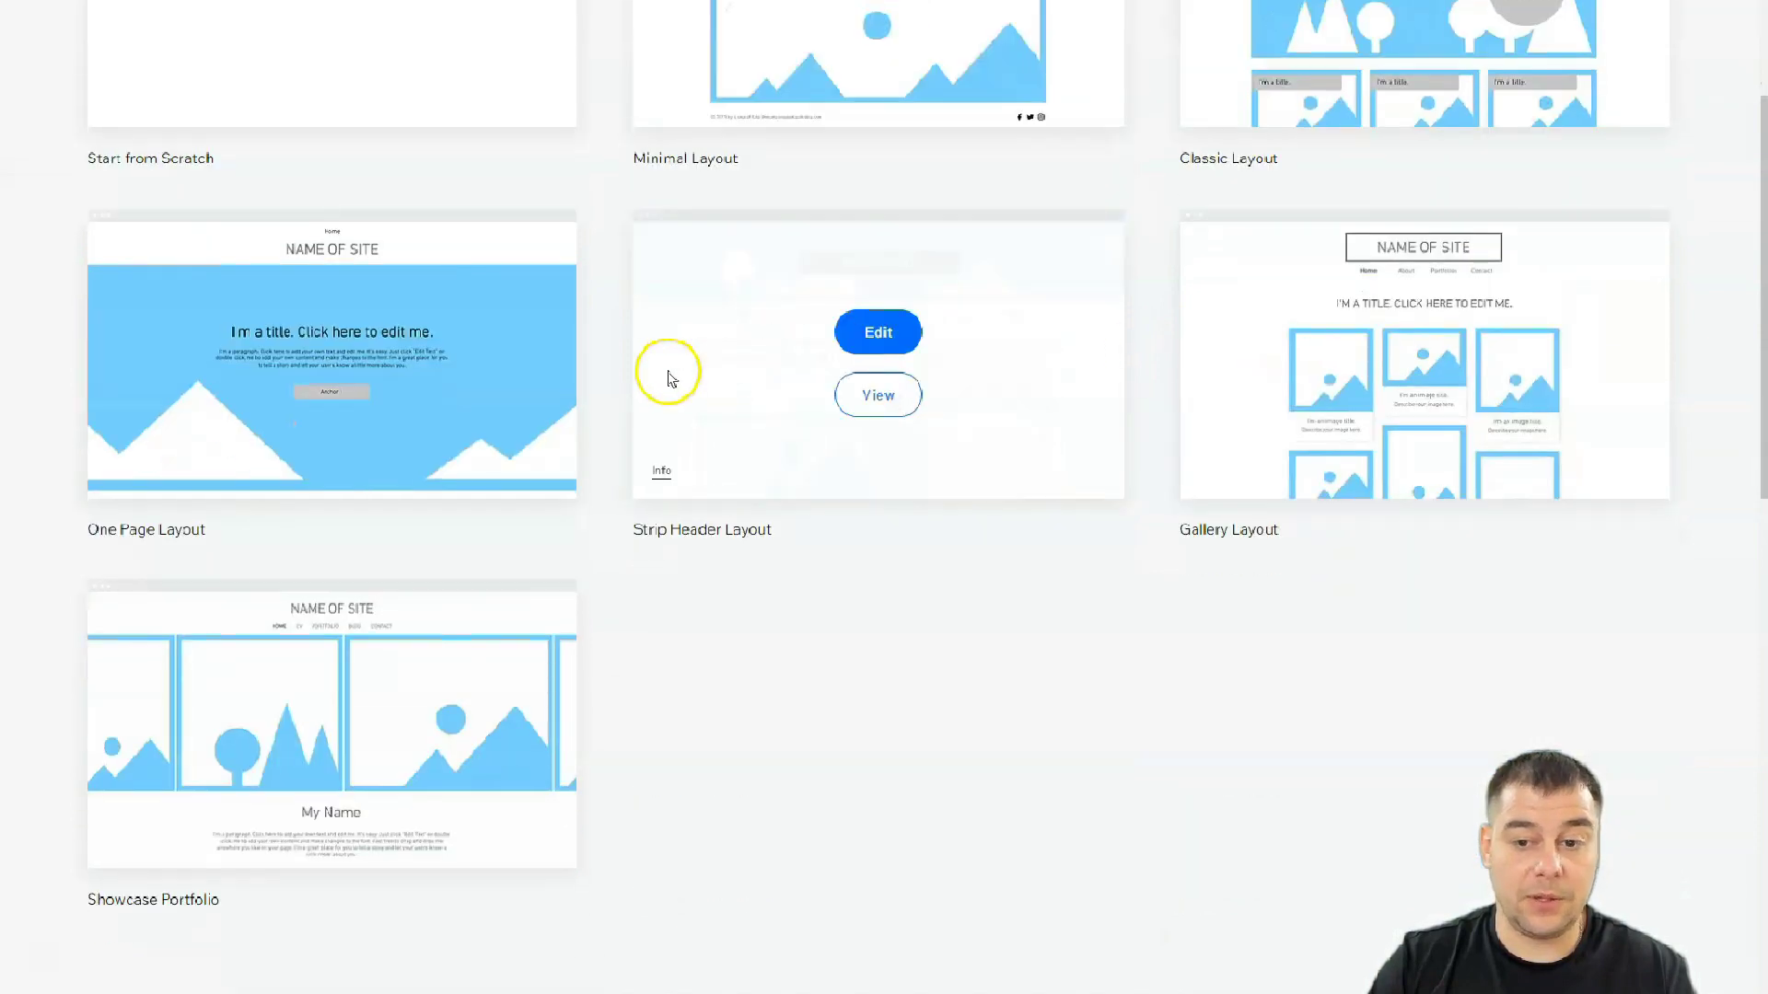
scroll(806, 359, up, 5)
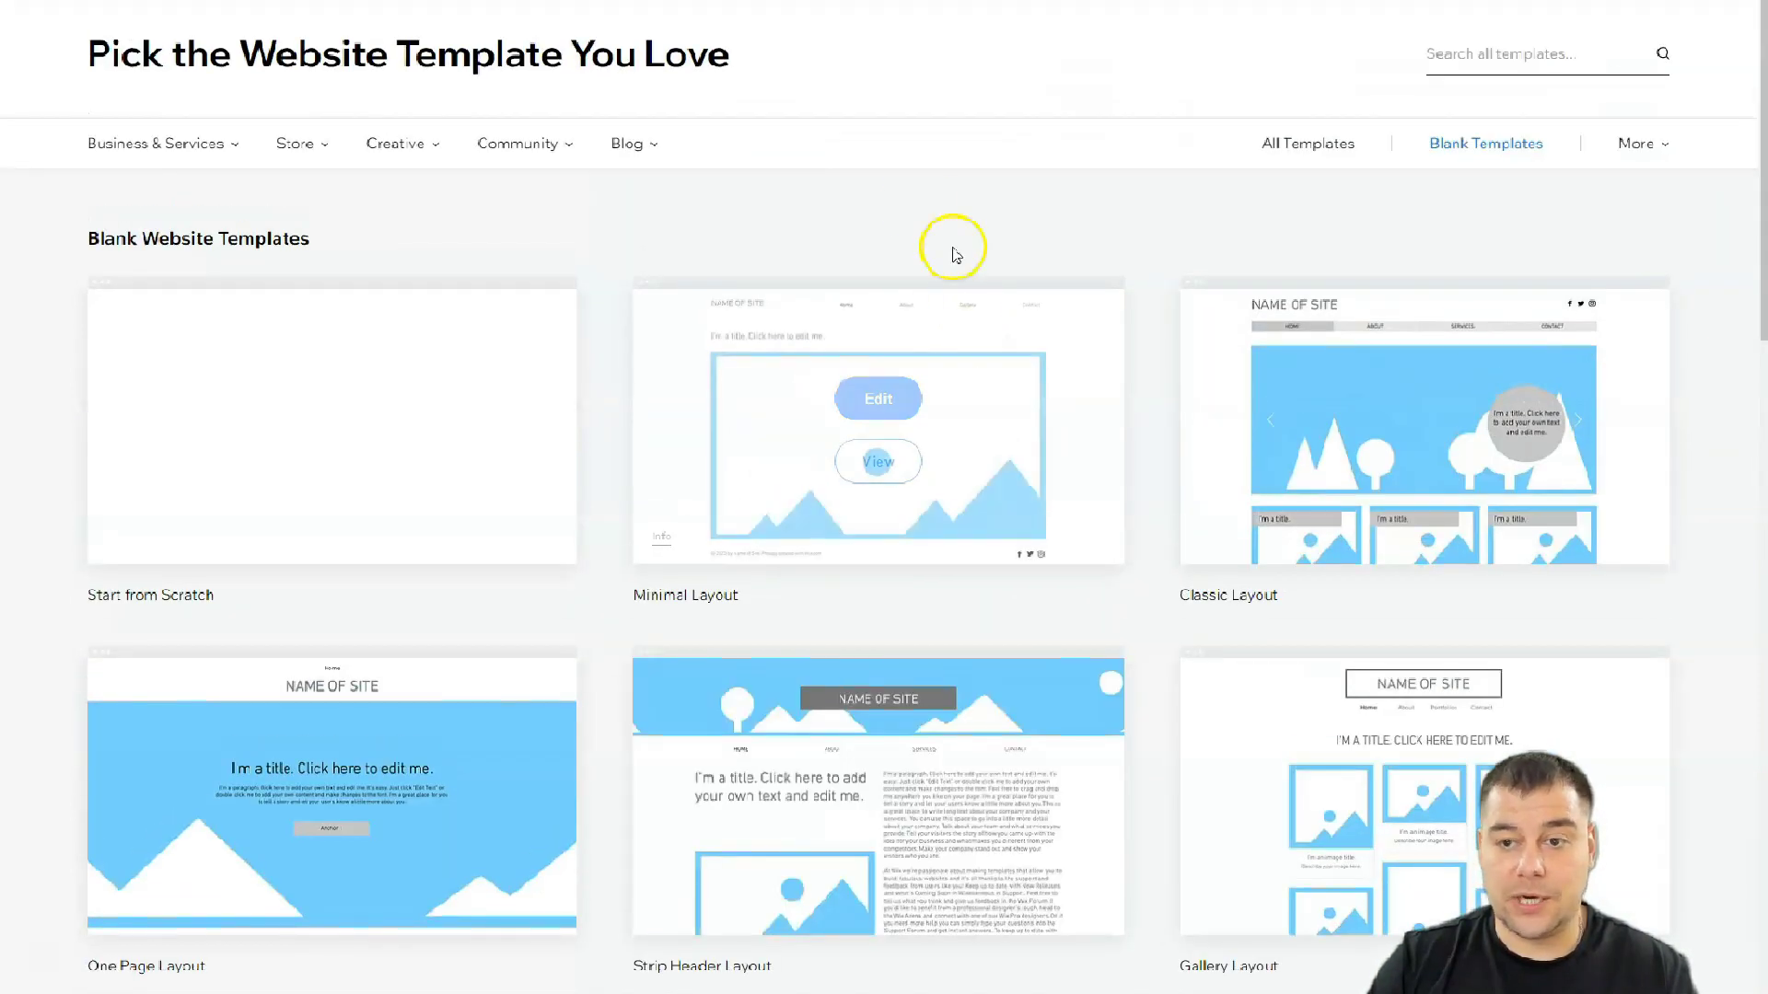
Step: Return to all website templates and look through the first page of designs
click(1284, 141)
scroll(1068, 429, down, 5)
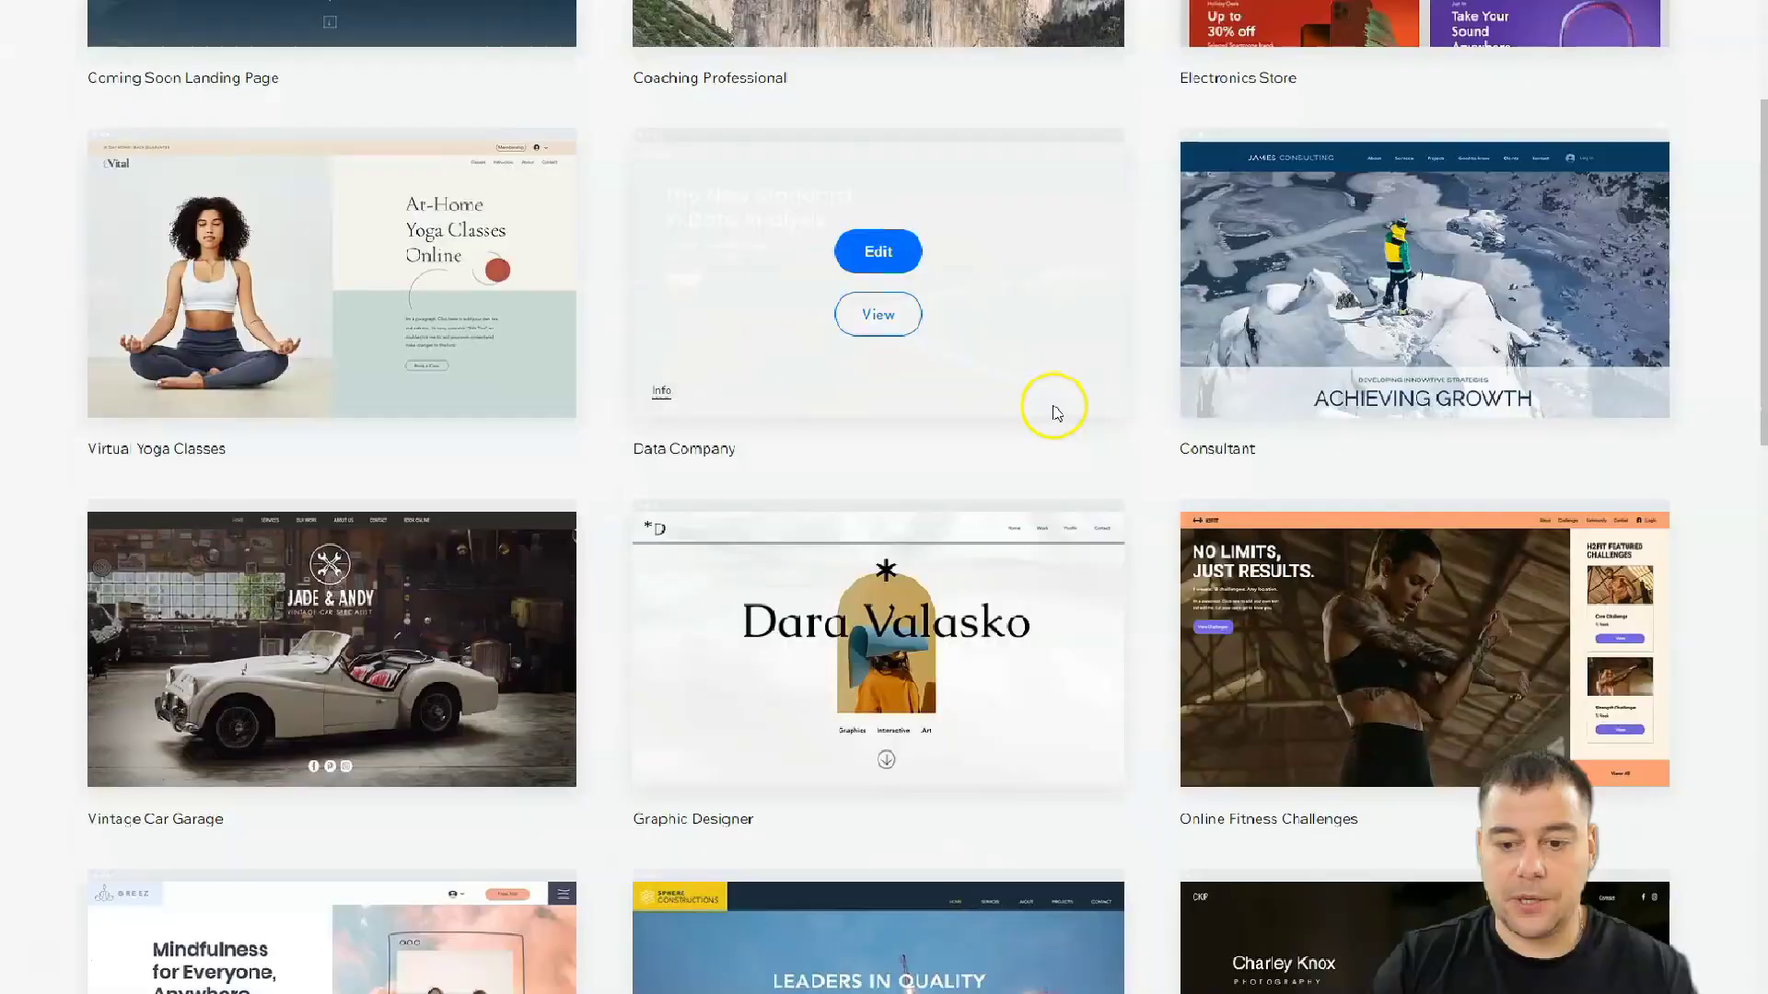
scroll(1057, 396, down, 2)
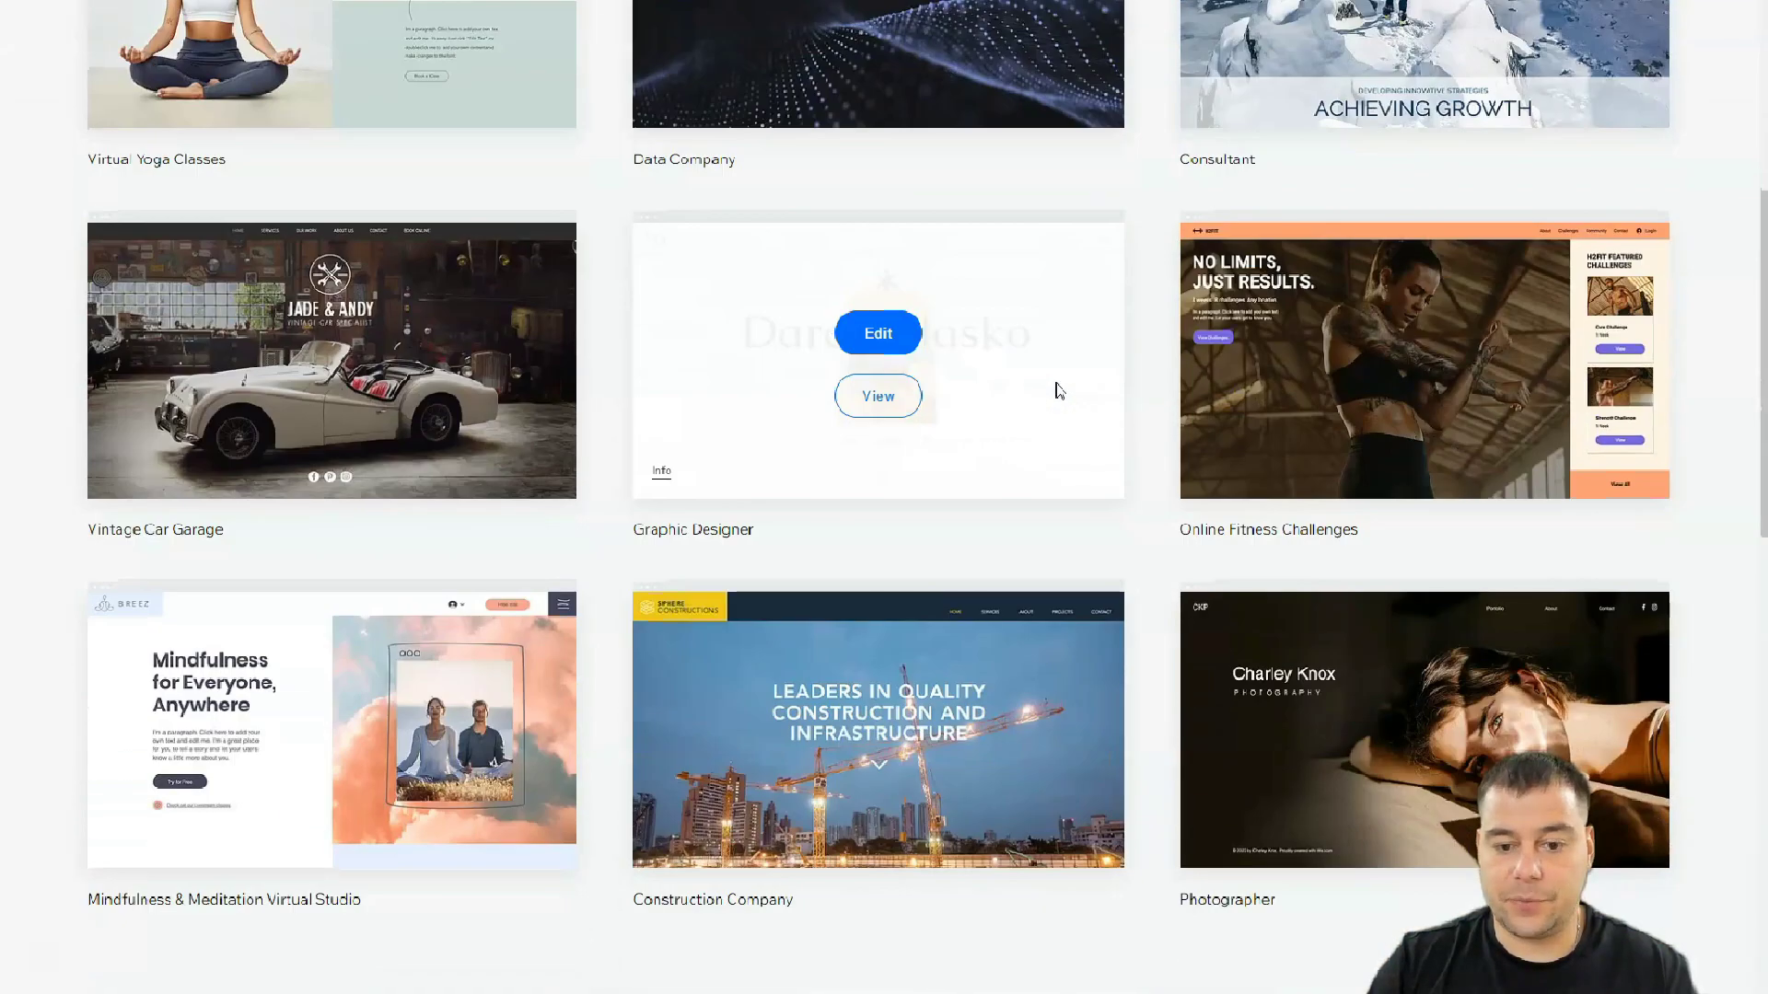
scroll(1058, 386, down, 3)
click(1082, 367)
scroll(1043, 382, up, 6)
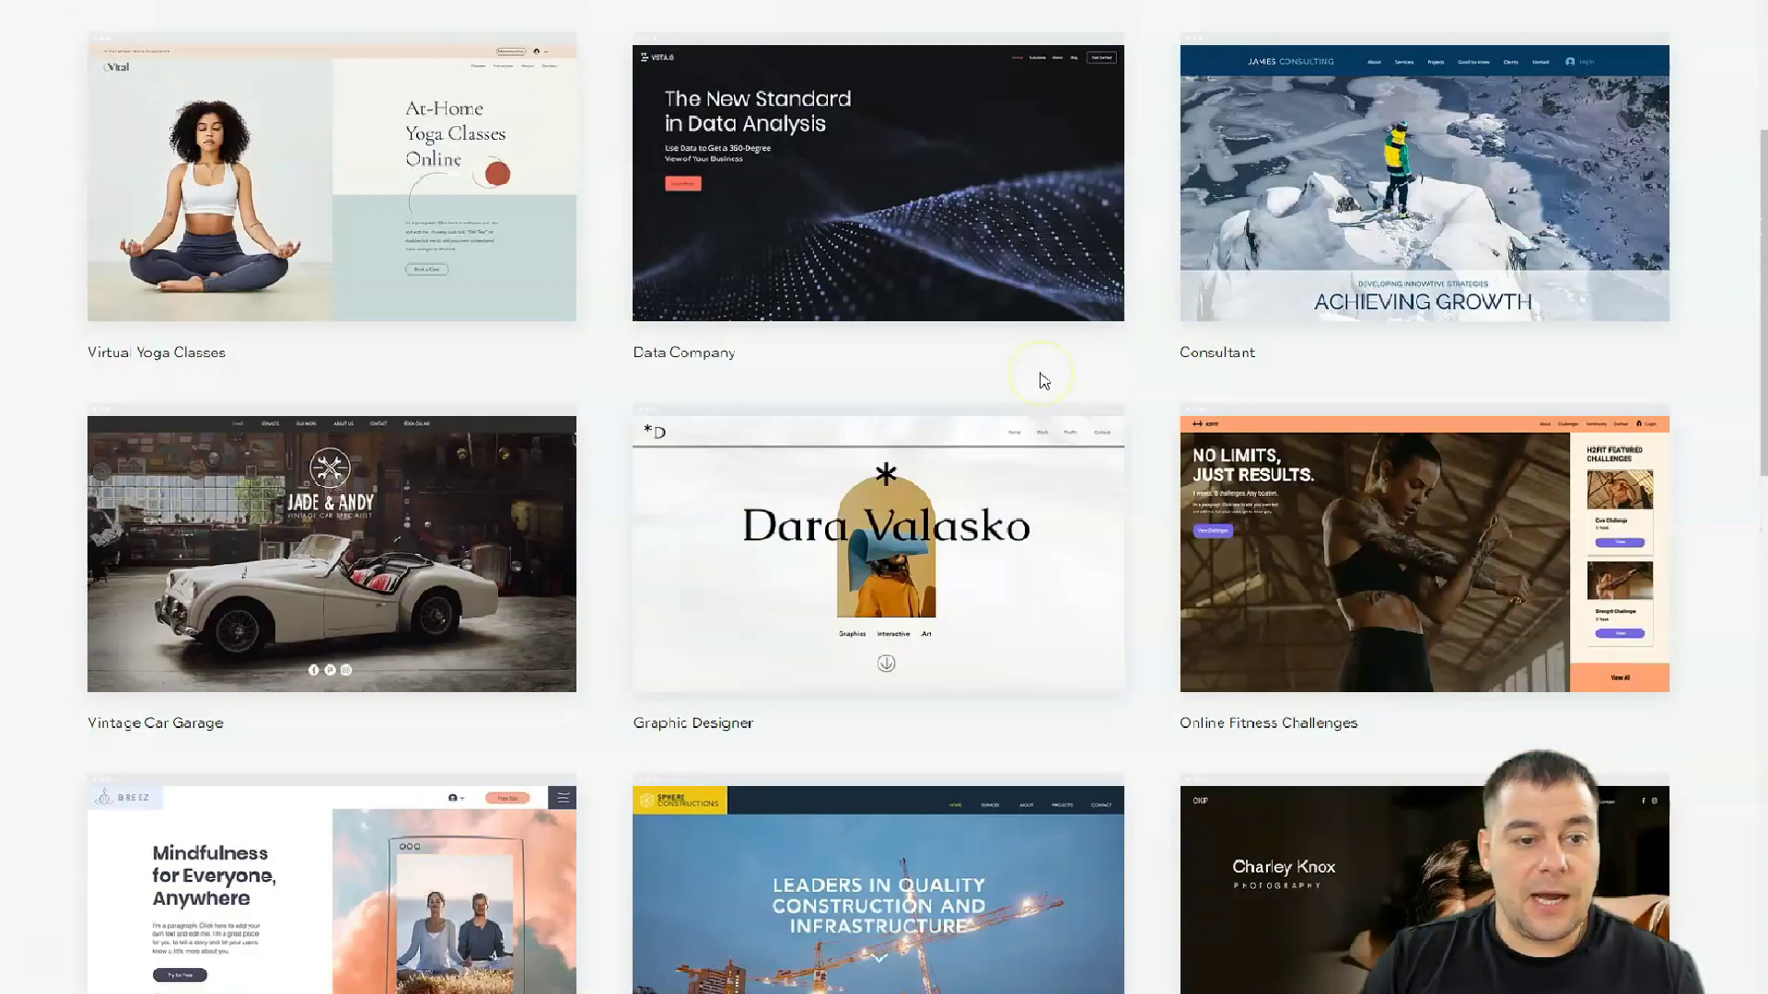
scroll(1043, 380, up, 2)
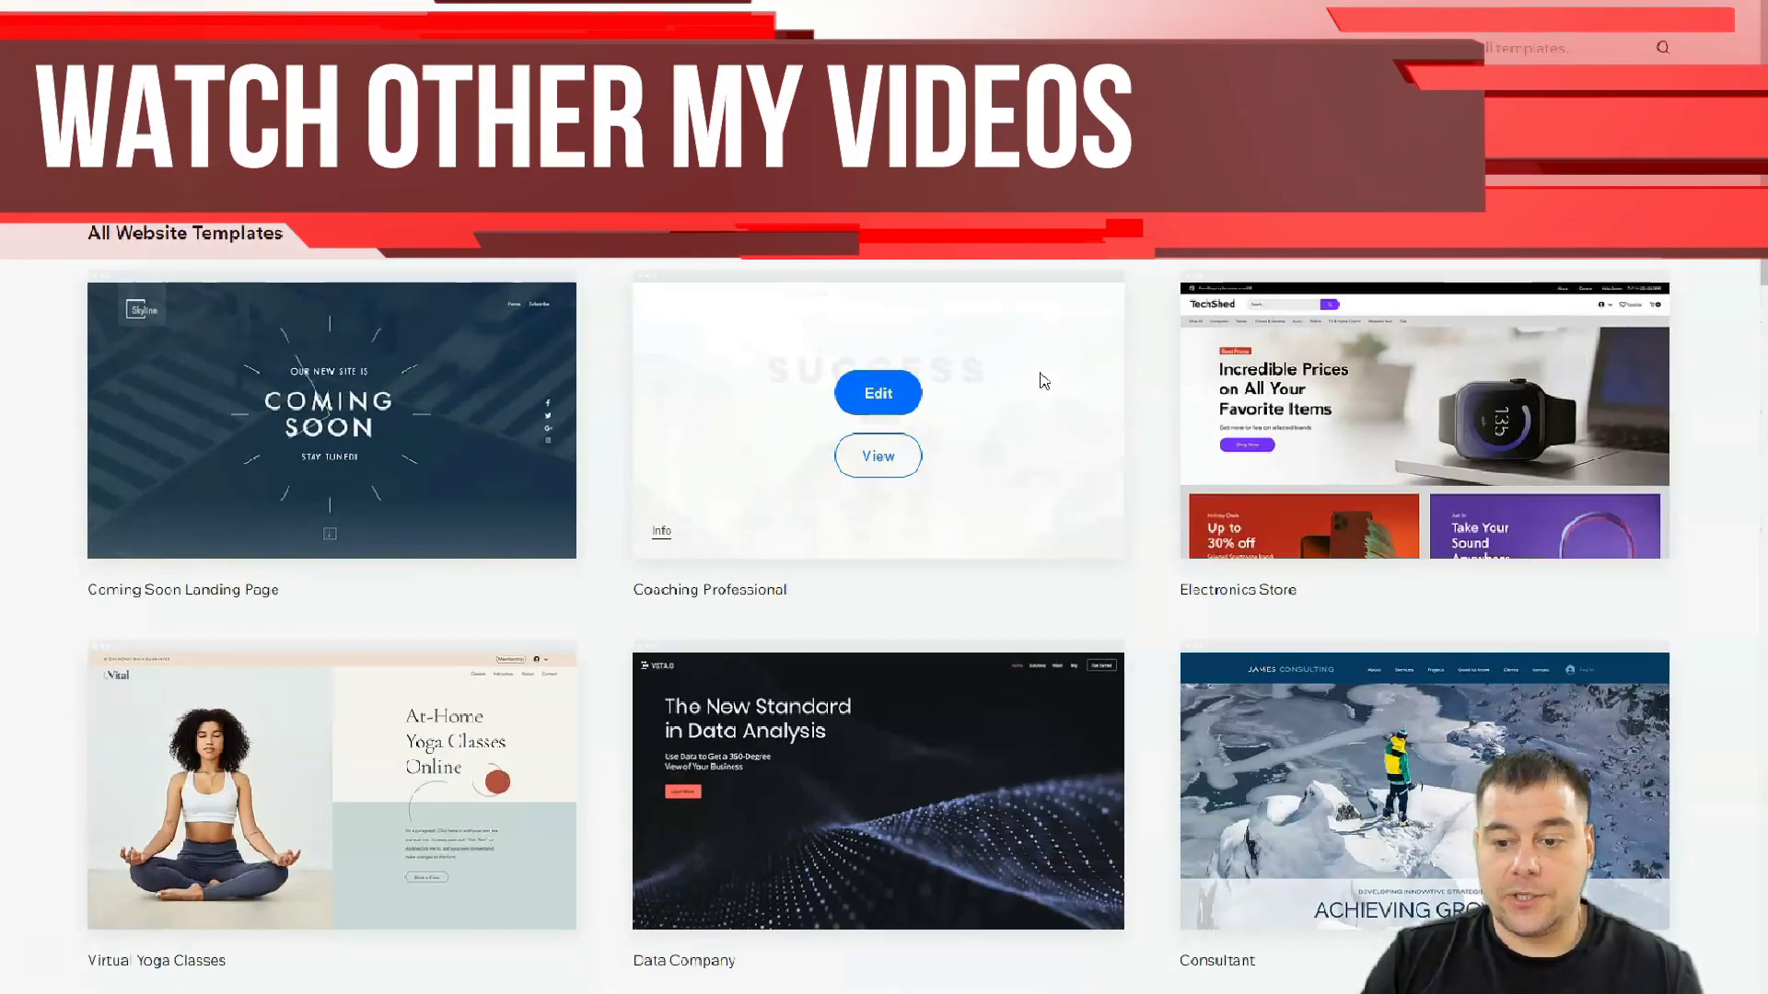
Step: Go to page 2 of the website templates and look through its designs
scroll(1043, 380, down, 10)
scroll(921, 432, down, 3)
click(781, 639)
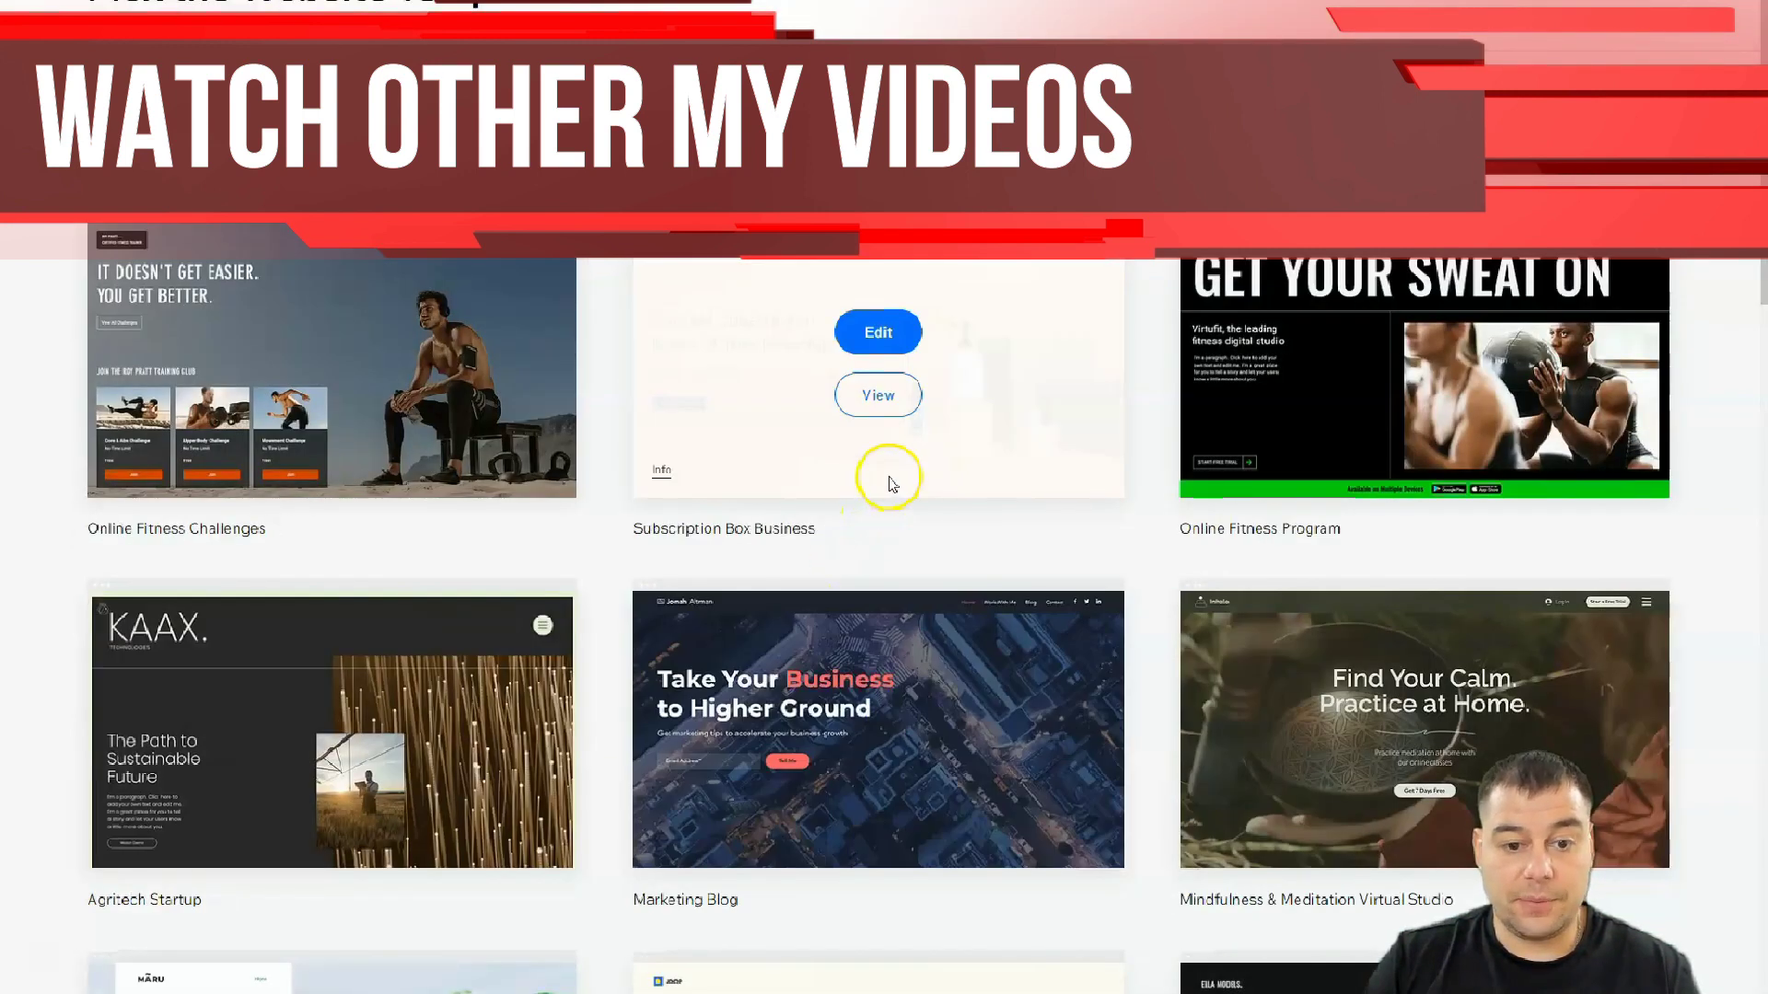
scroll(893, 444, down, 6)
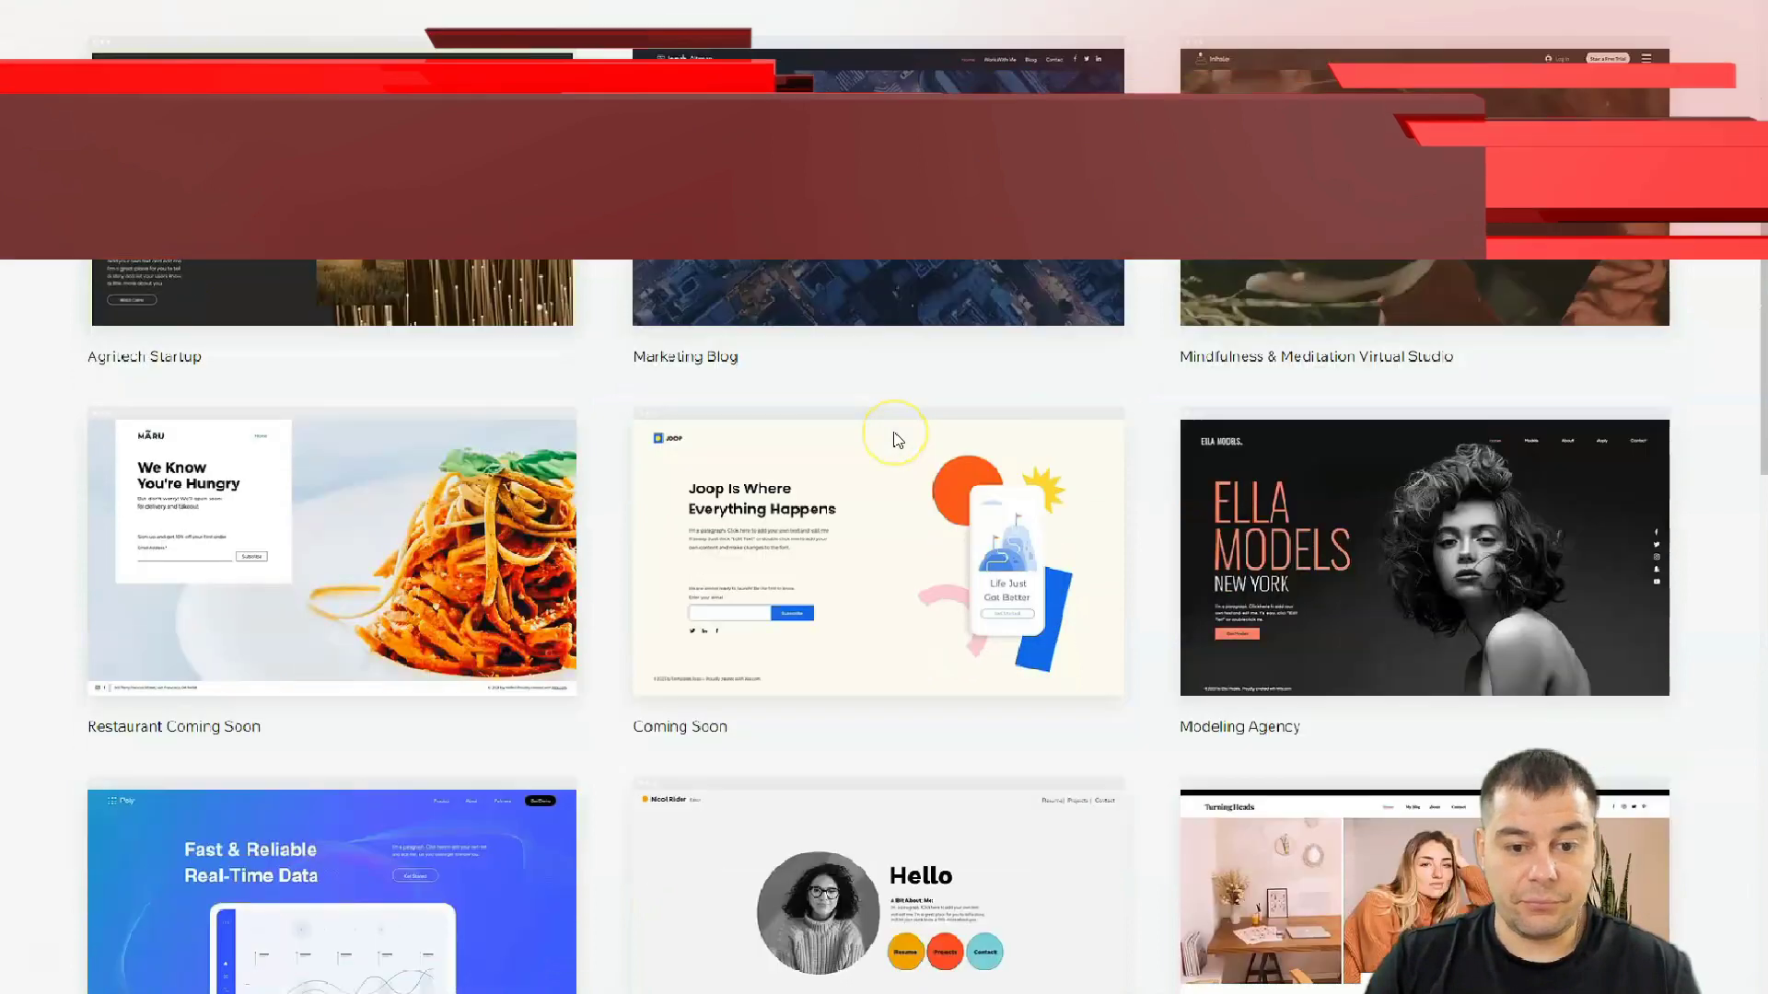
scroll(884, 411, down, 5)
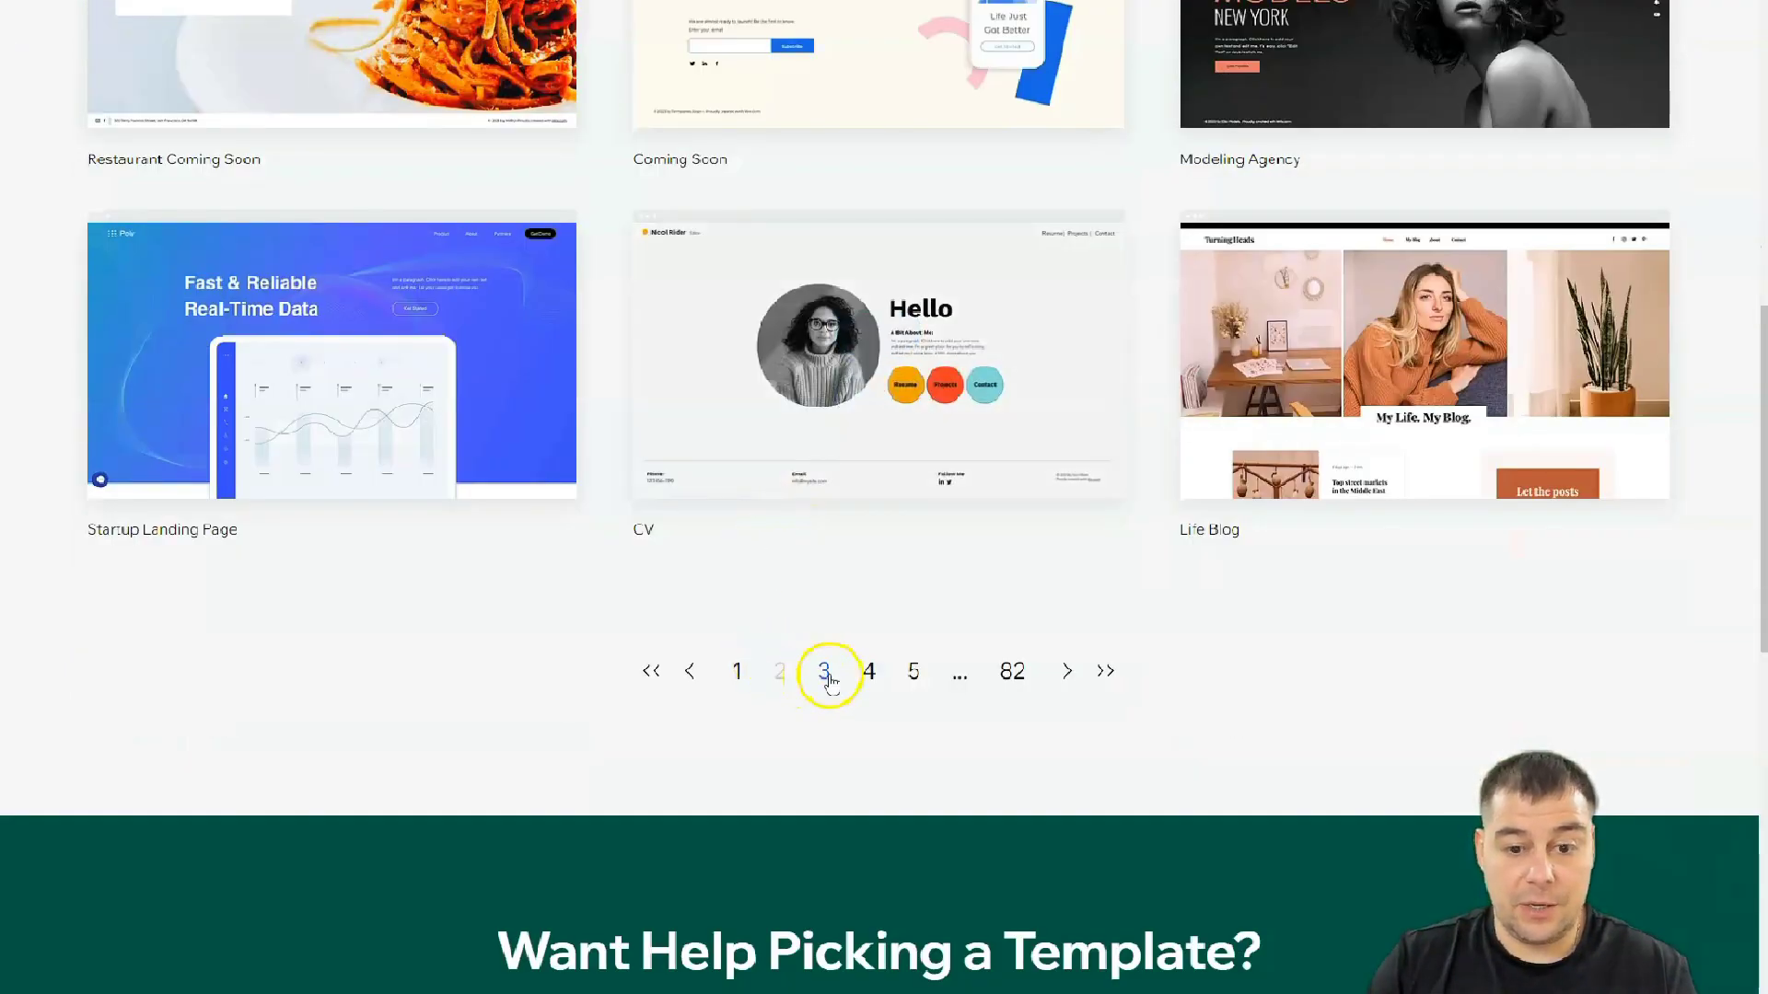
Step: Go to page 3 of the website templates and open the Webinar Landing Page template for editing
click(822, 678)
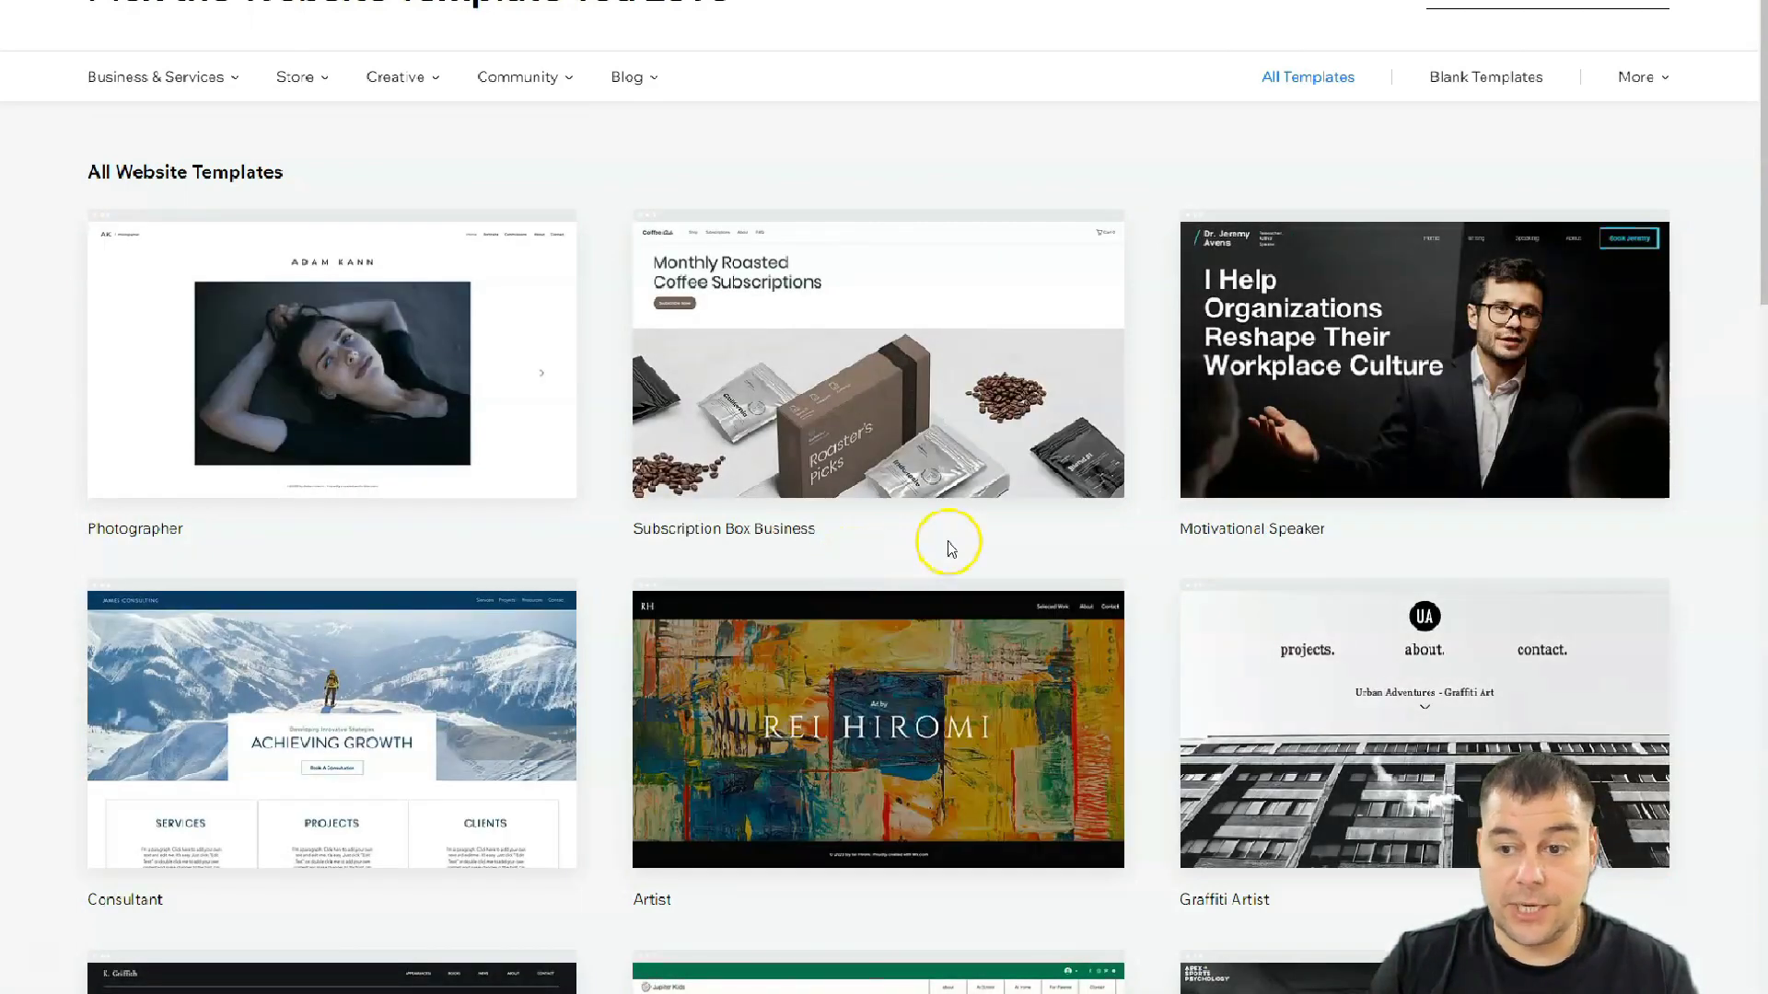
scroll(951, 549, down, 4)
mouse_move(924, 411)
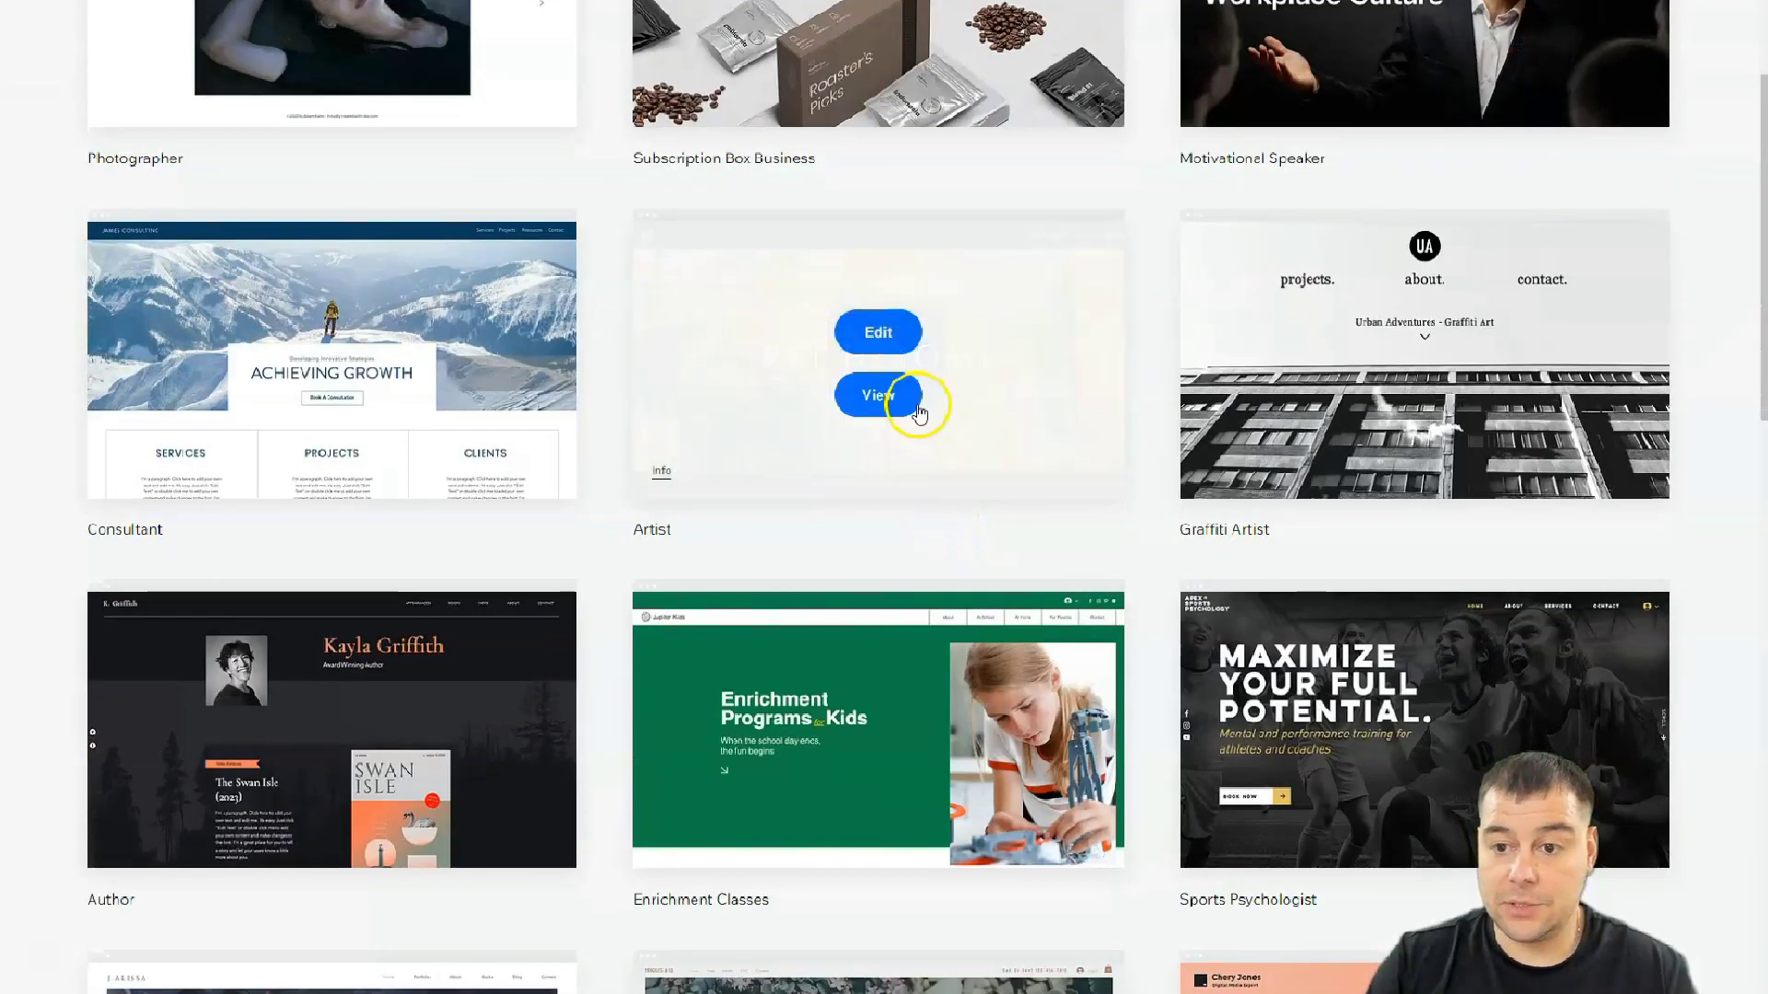
scroll(933, 460, down, 5)
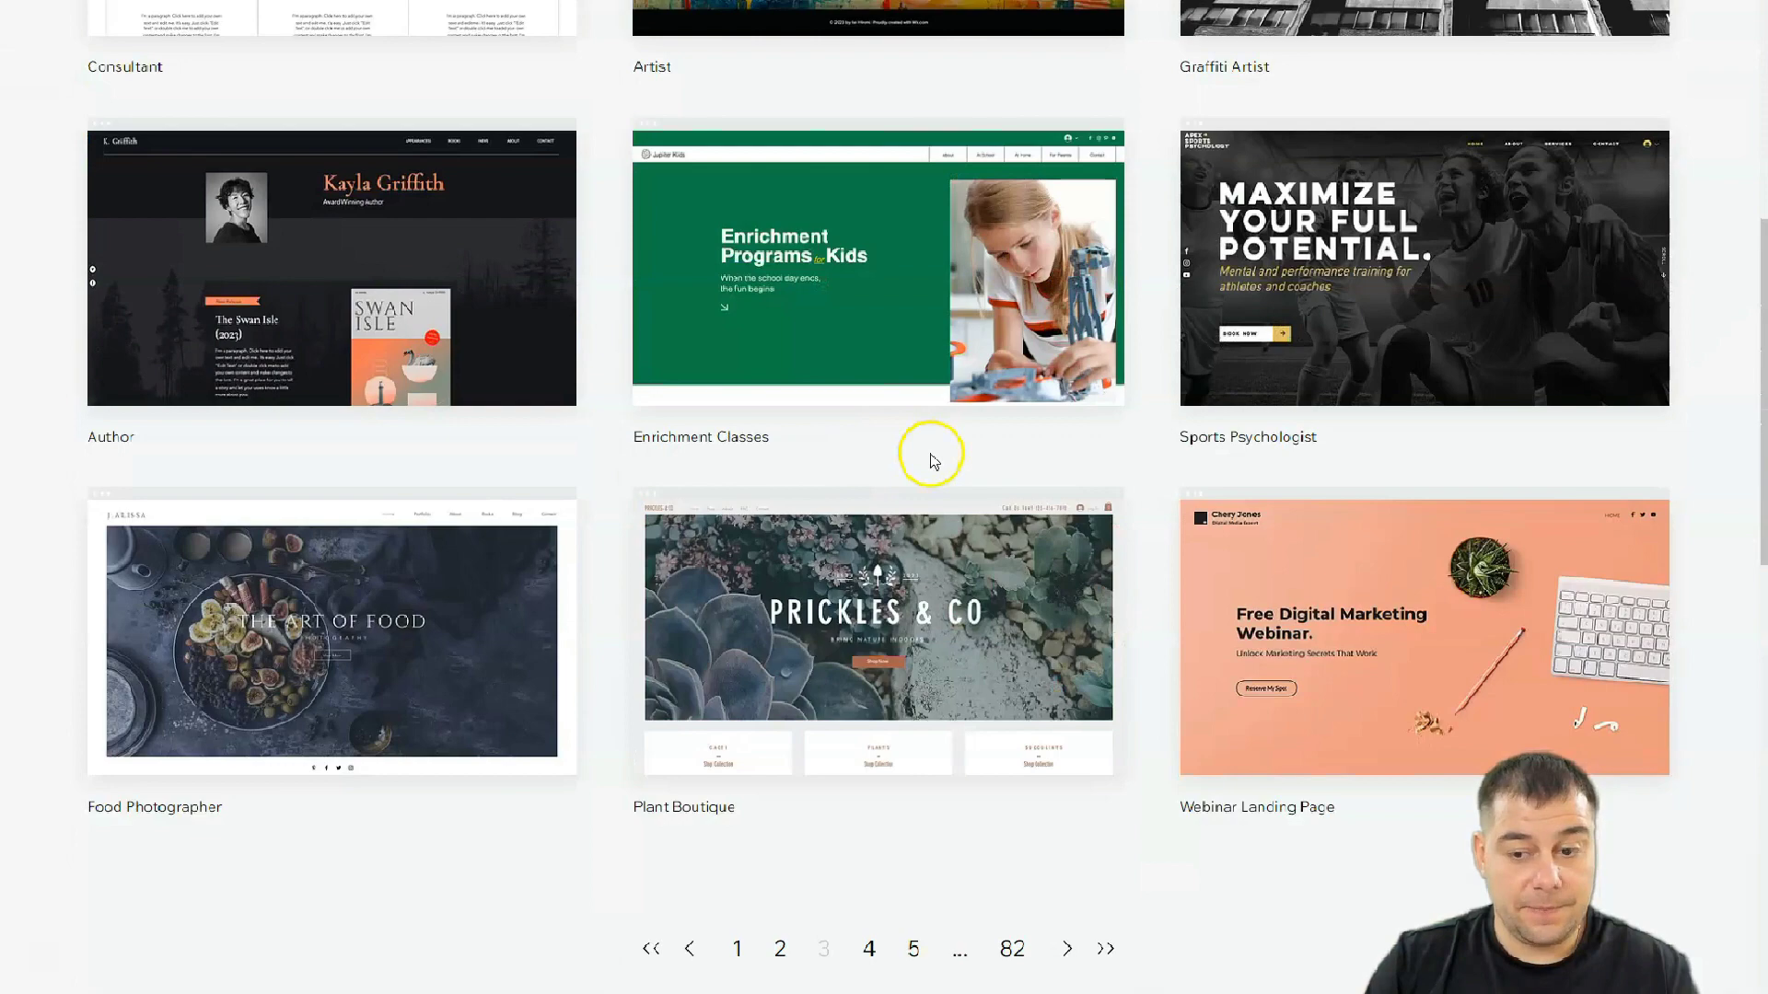
scroll(933, 461, down, 2)
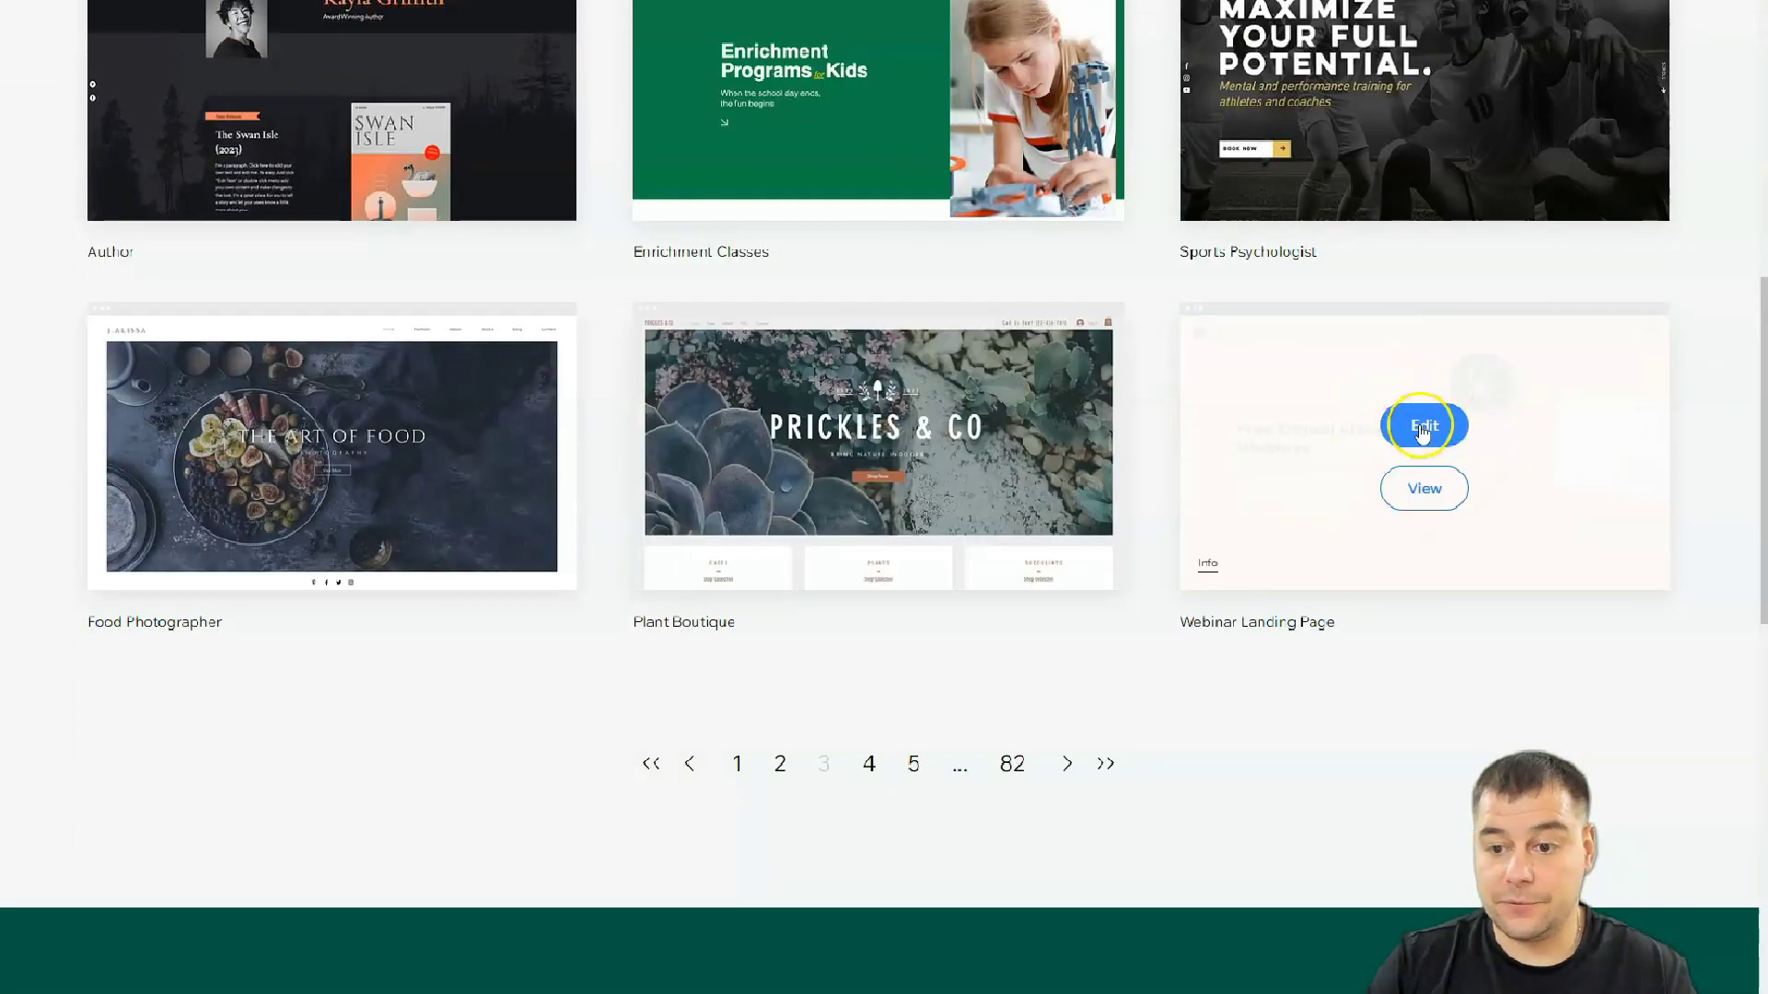
click(1422, 428)
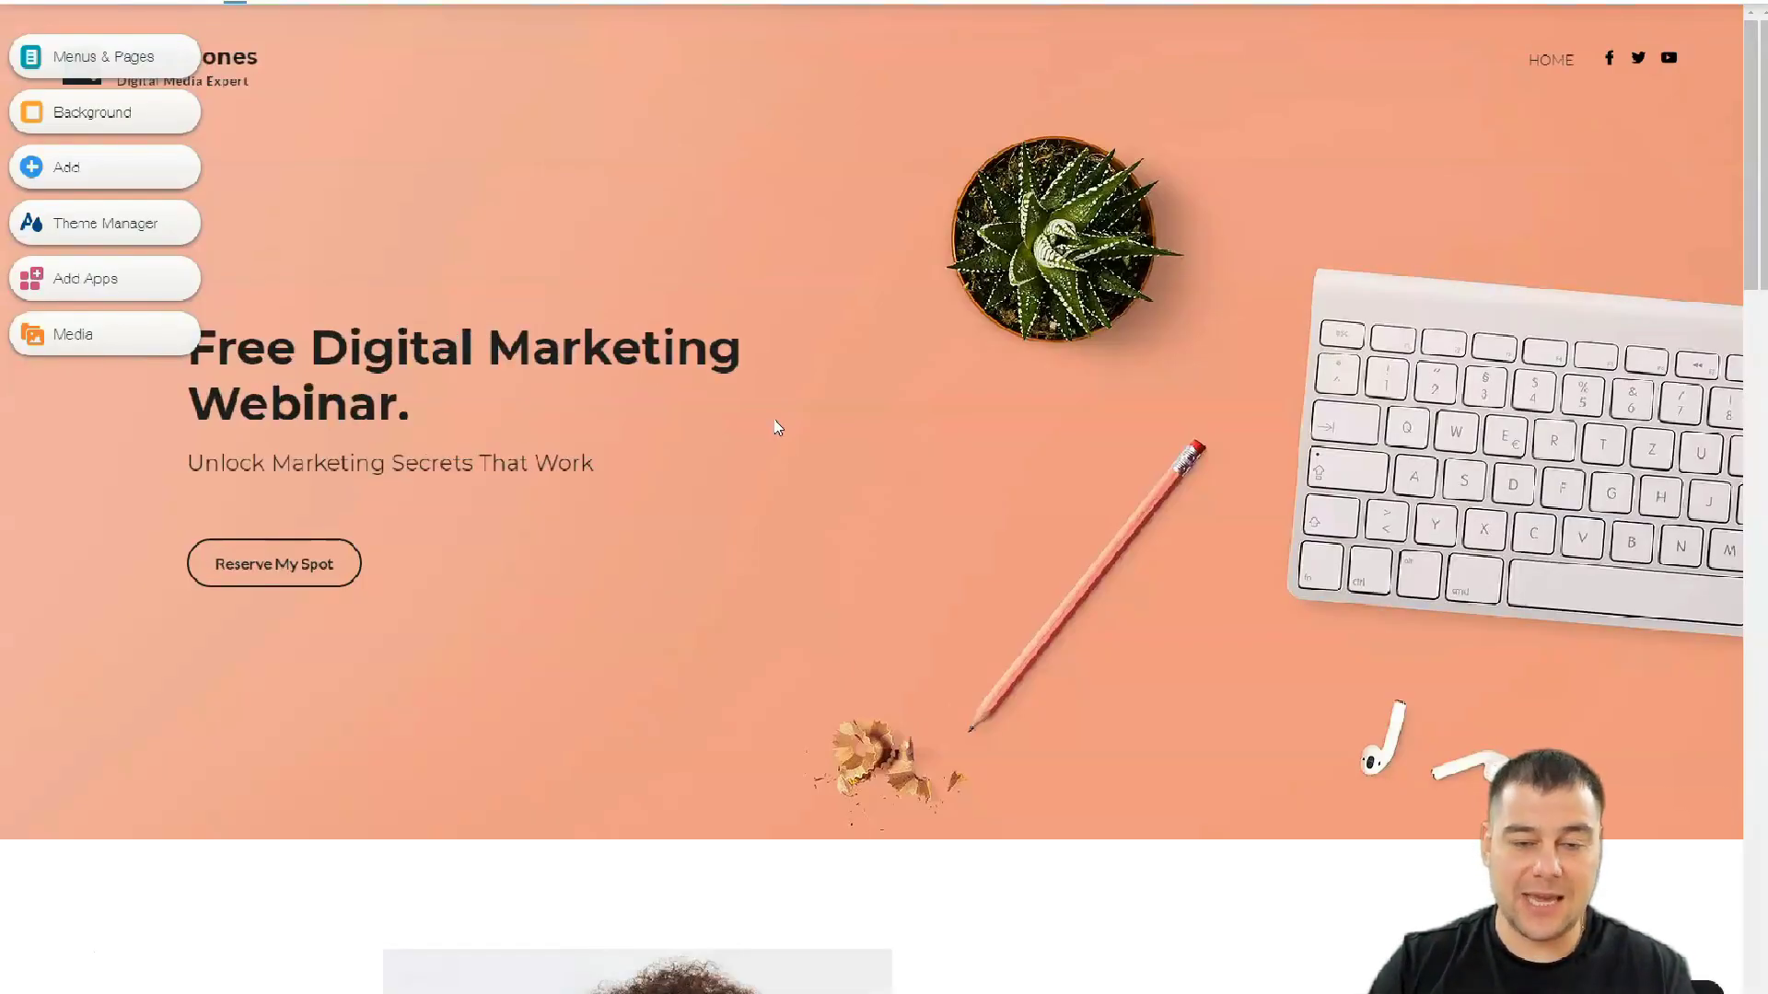
Step: Close the floating element-editing toolbar on the page canvas
click(795, 415)
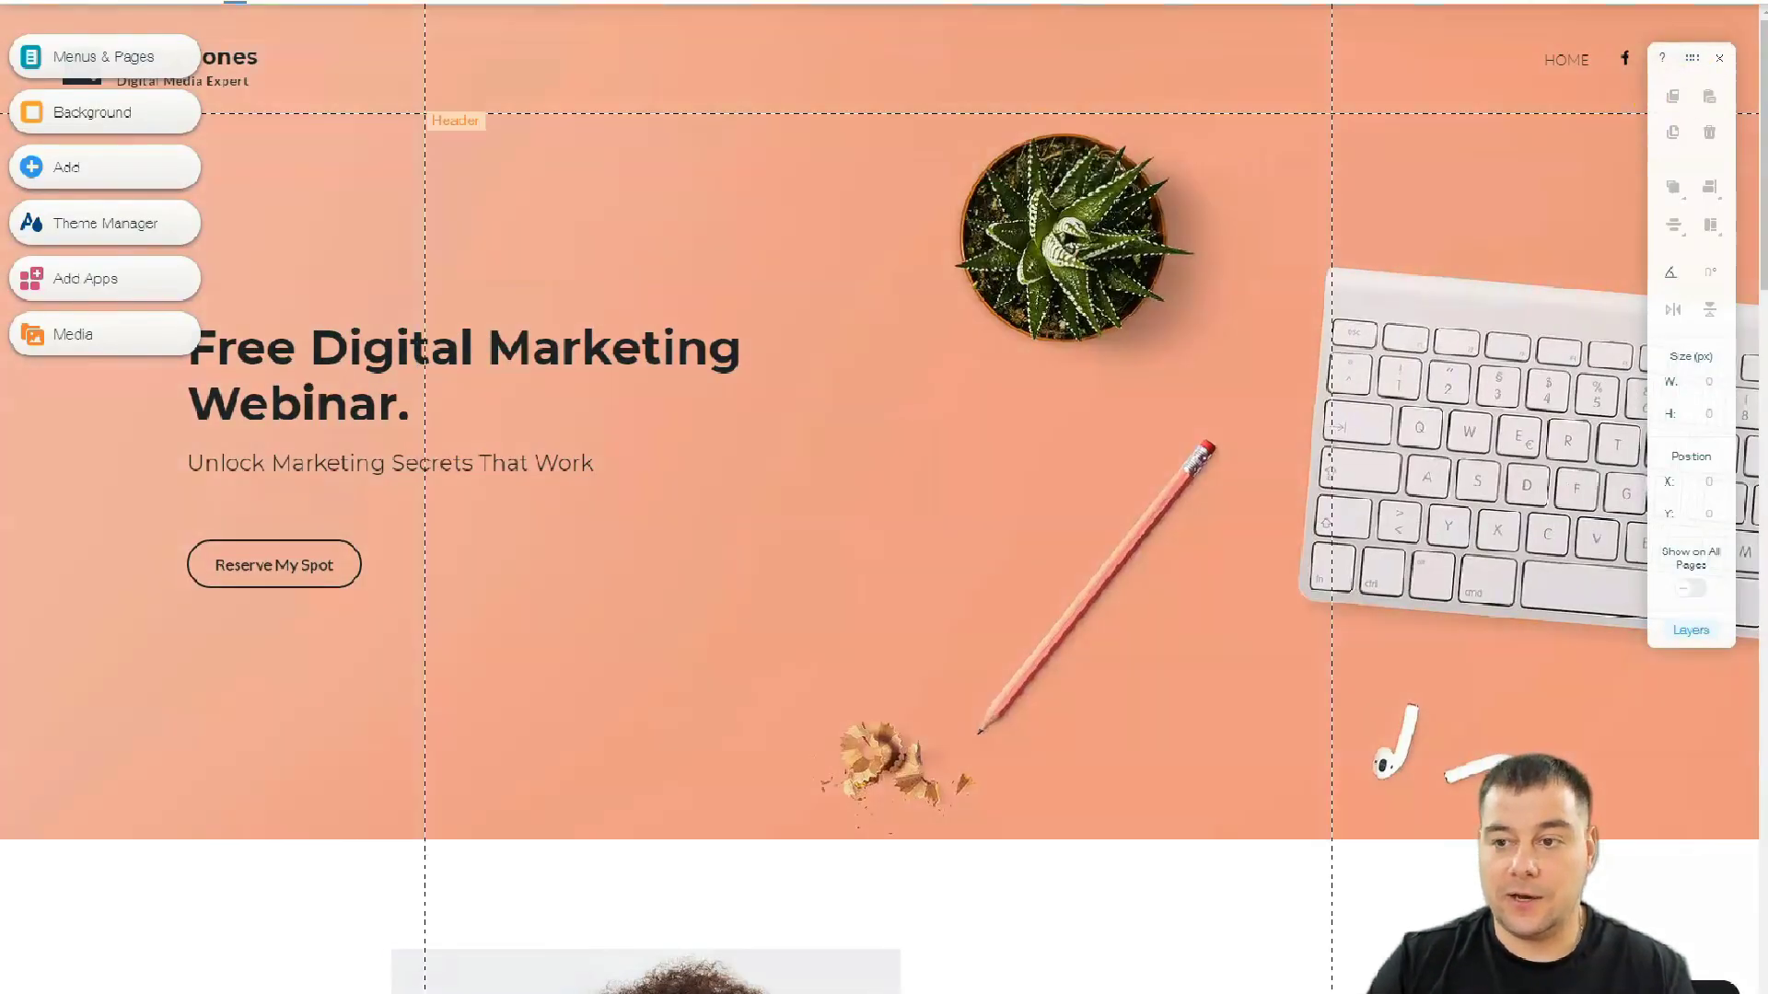
click(1721, 60)
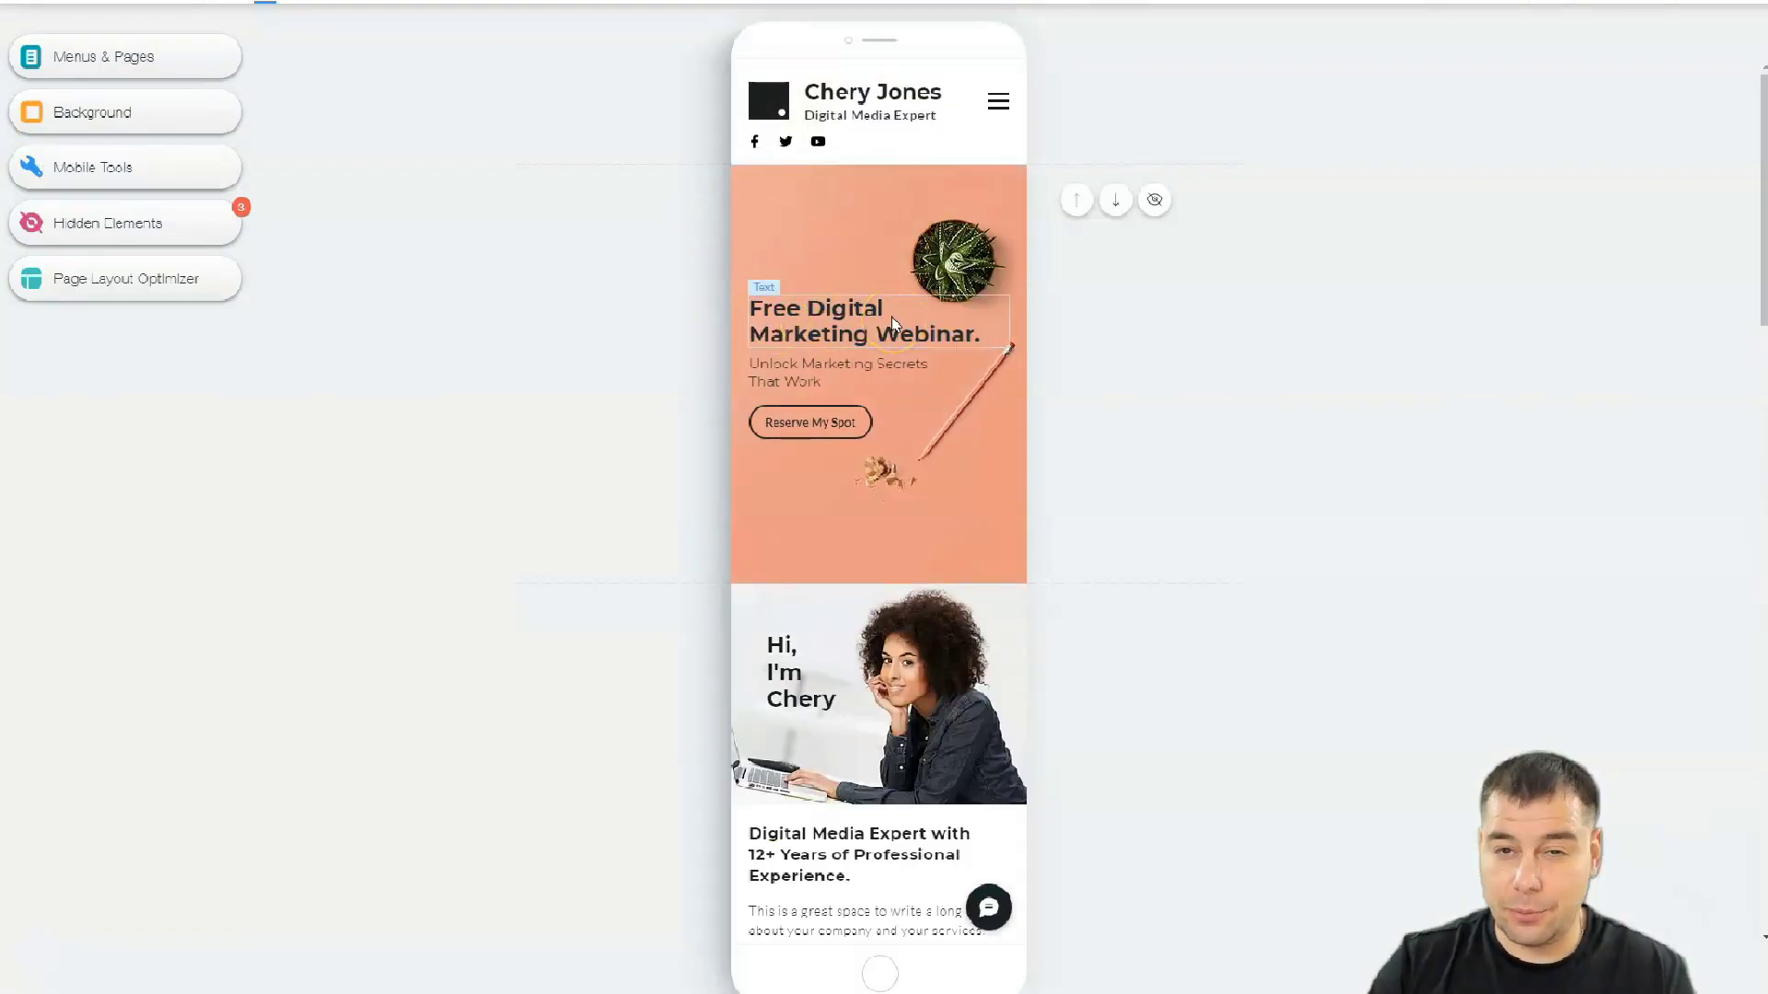
Step: Look through the mobile version of the landing page and return to the desktop version
scroll(892, 323, down, 1)
scroll(891, 322, down, 4)
scroll(891, 323, up, 7)
scroll(891, 322, up, 1)
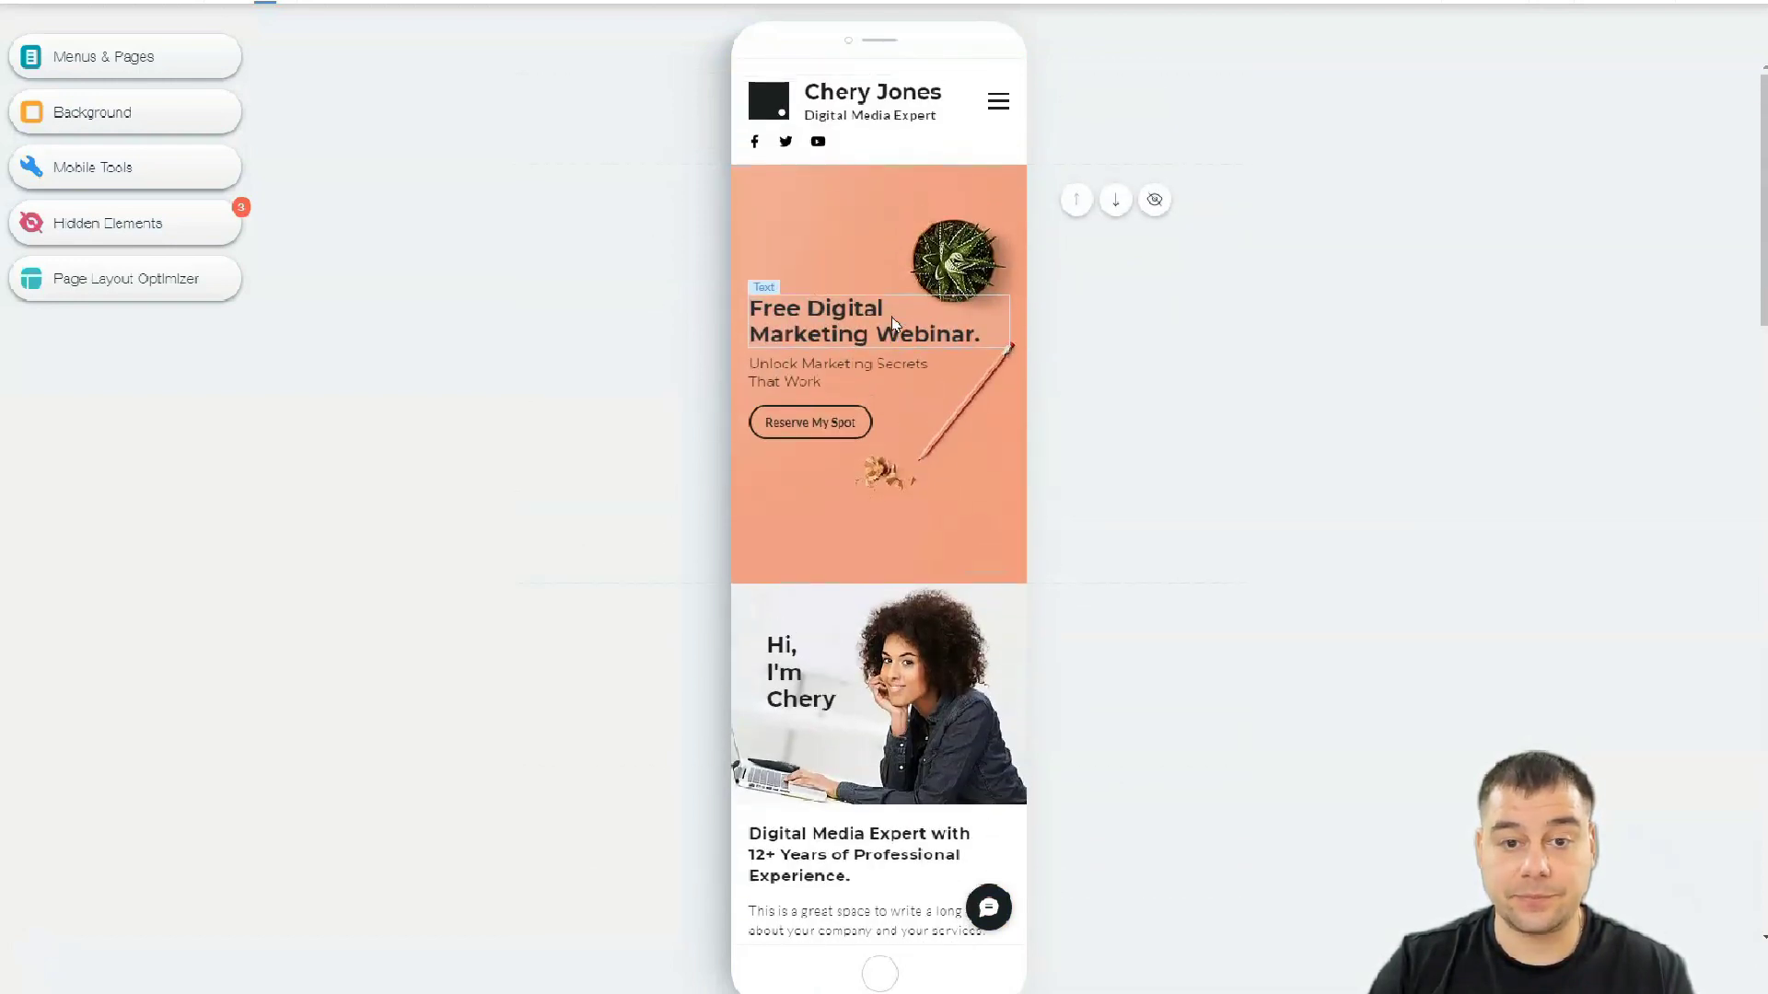
click(235, 2)
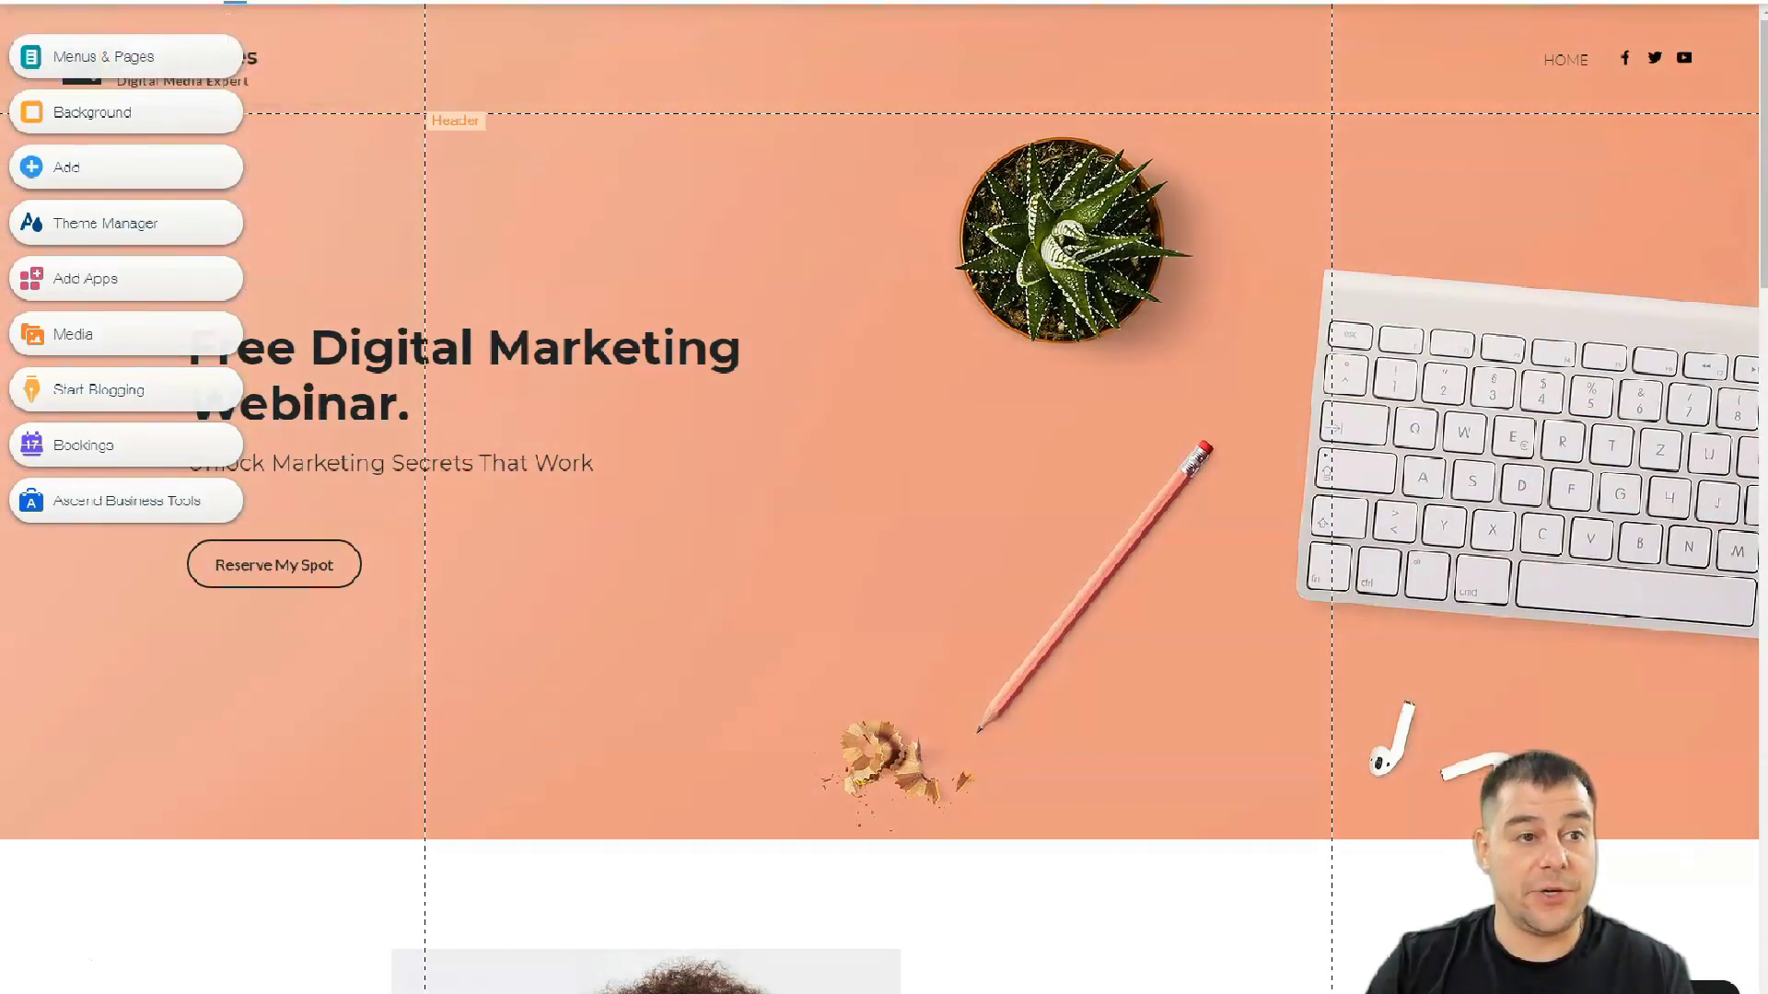
Step: Zoom out to the section overview of the page and look through its strips down to the footer
mouse_move(184, 2)
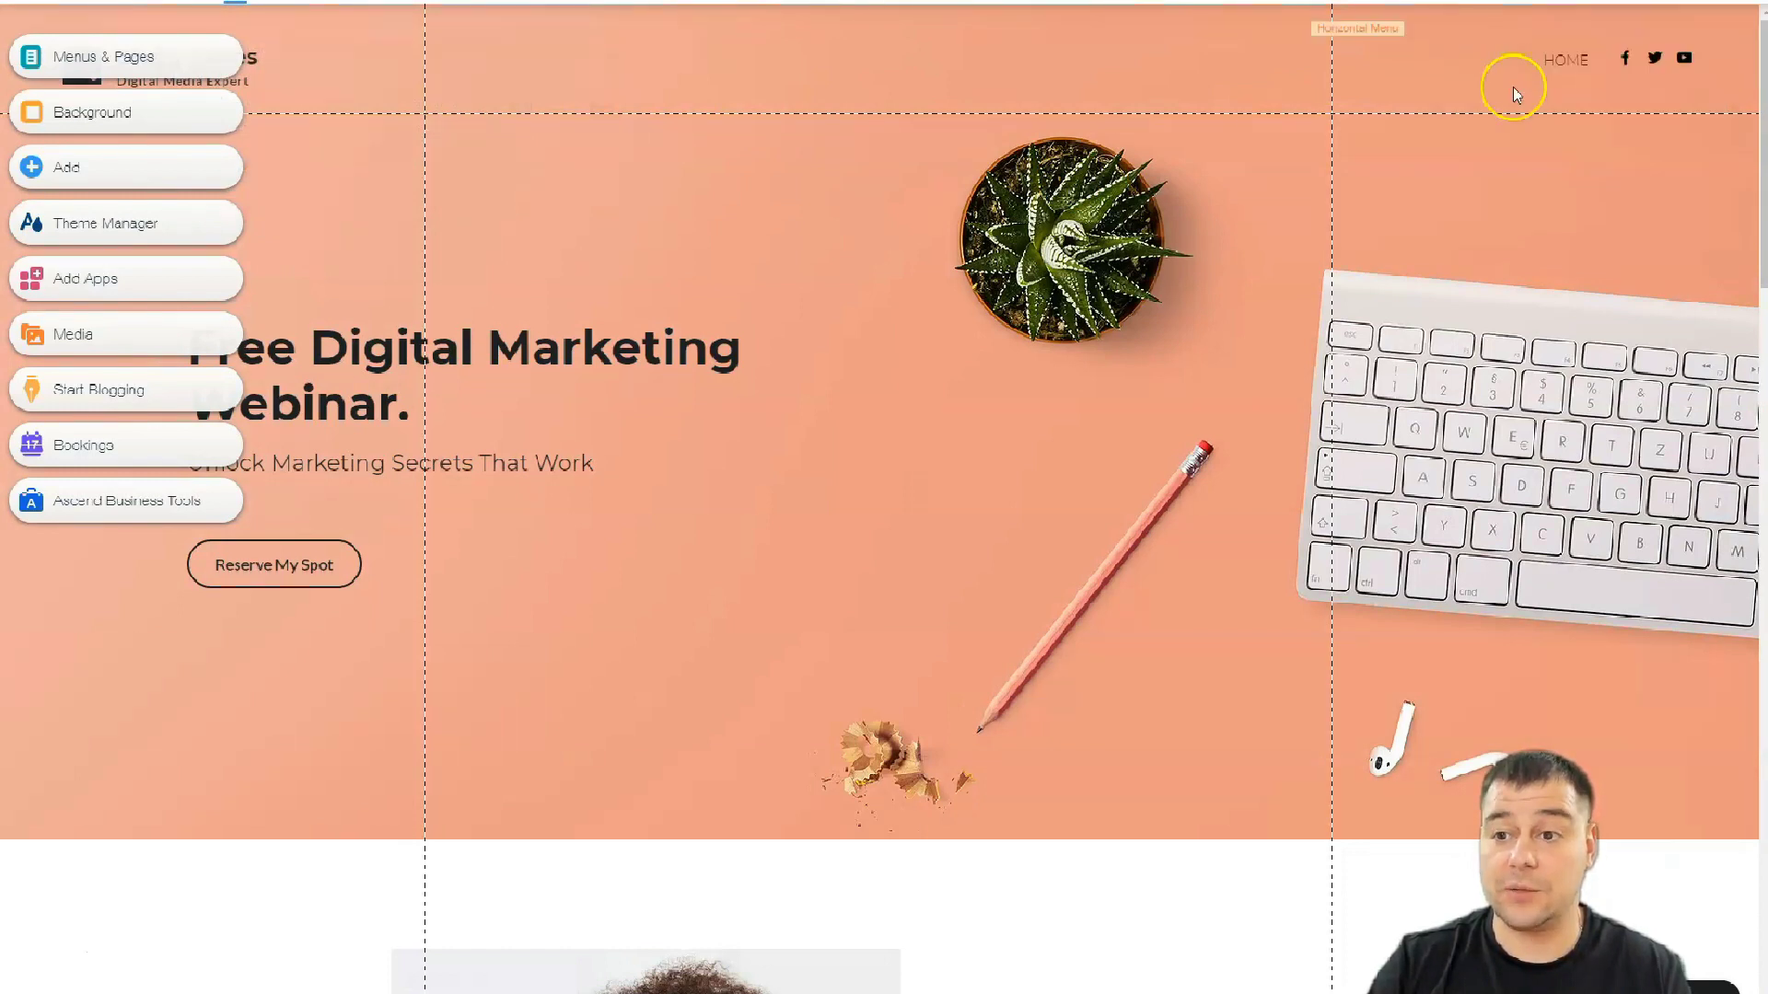
click(1552, 4)
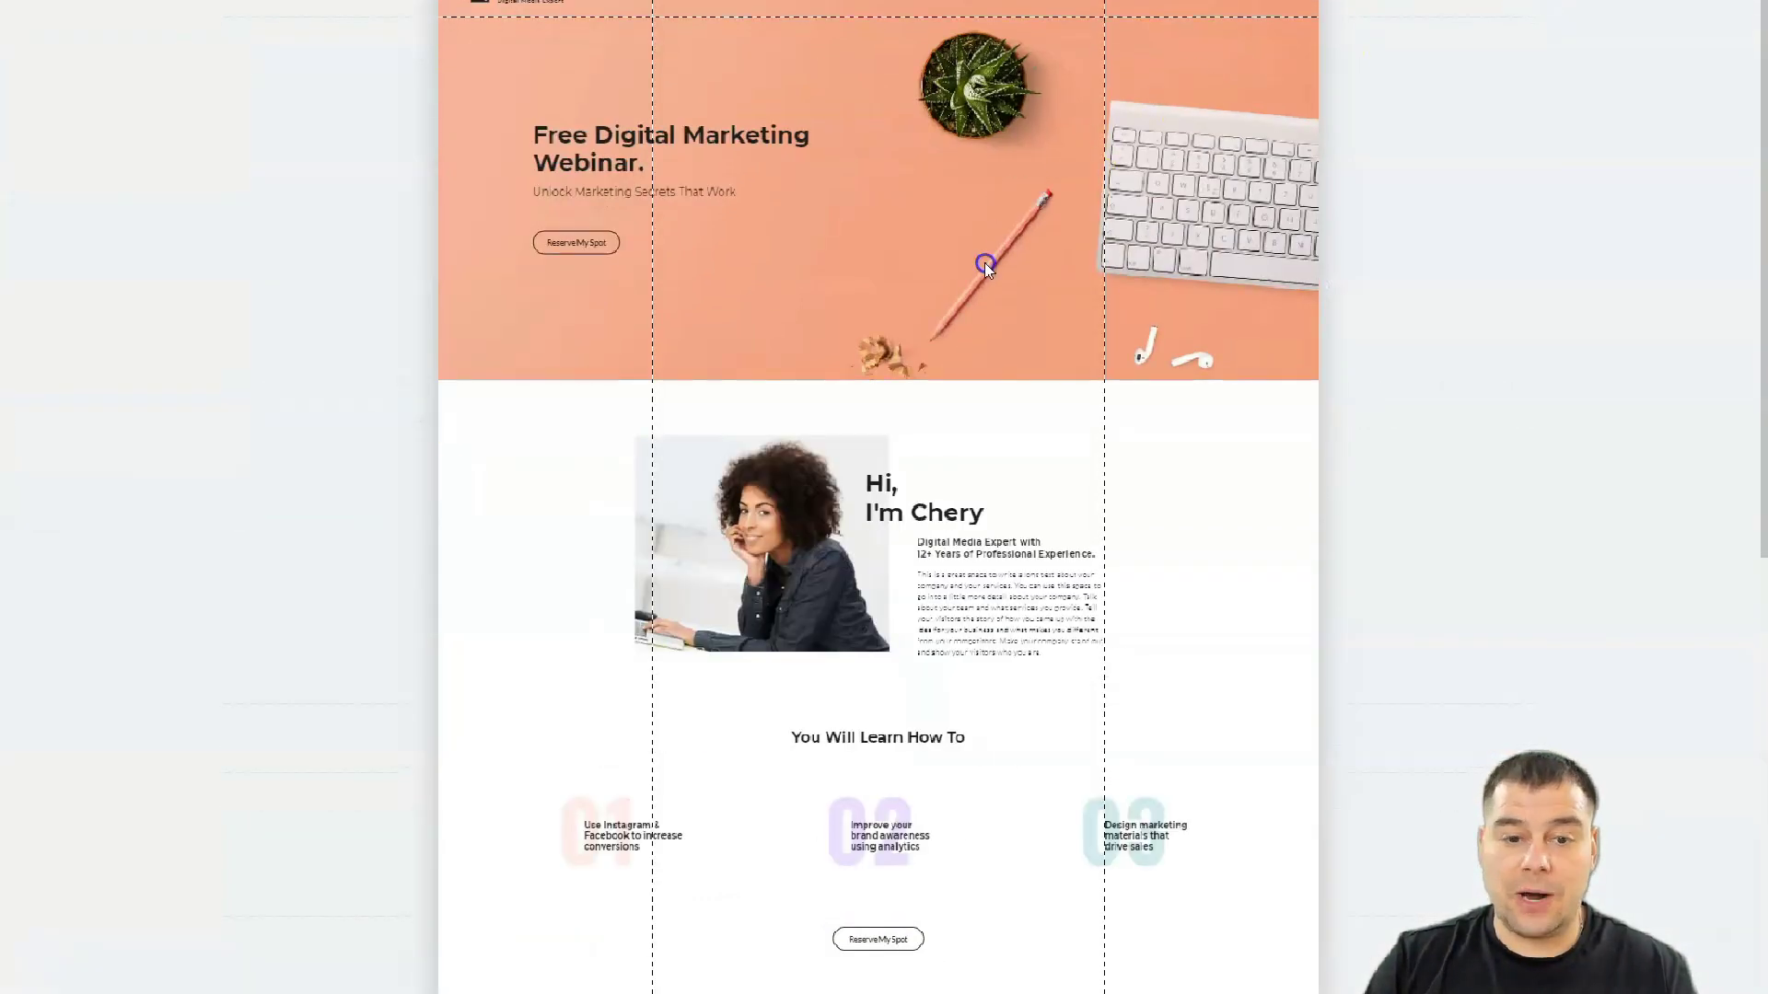
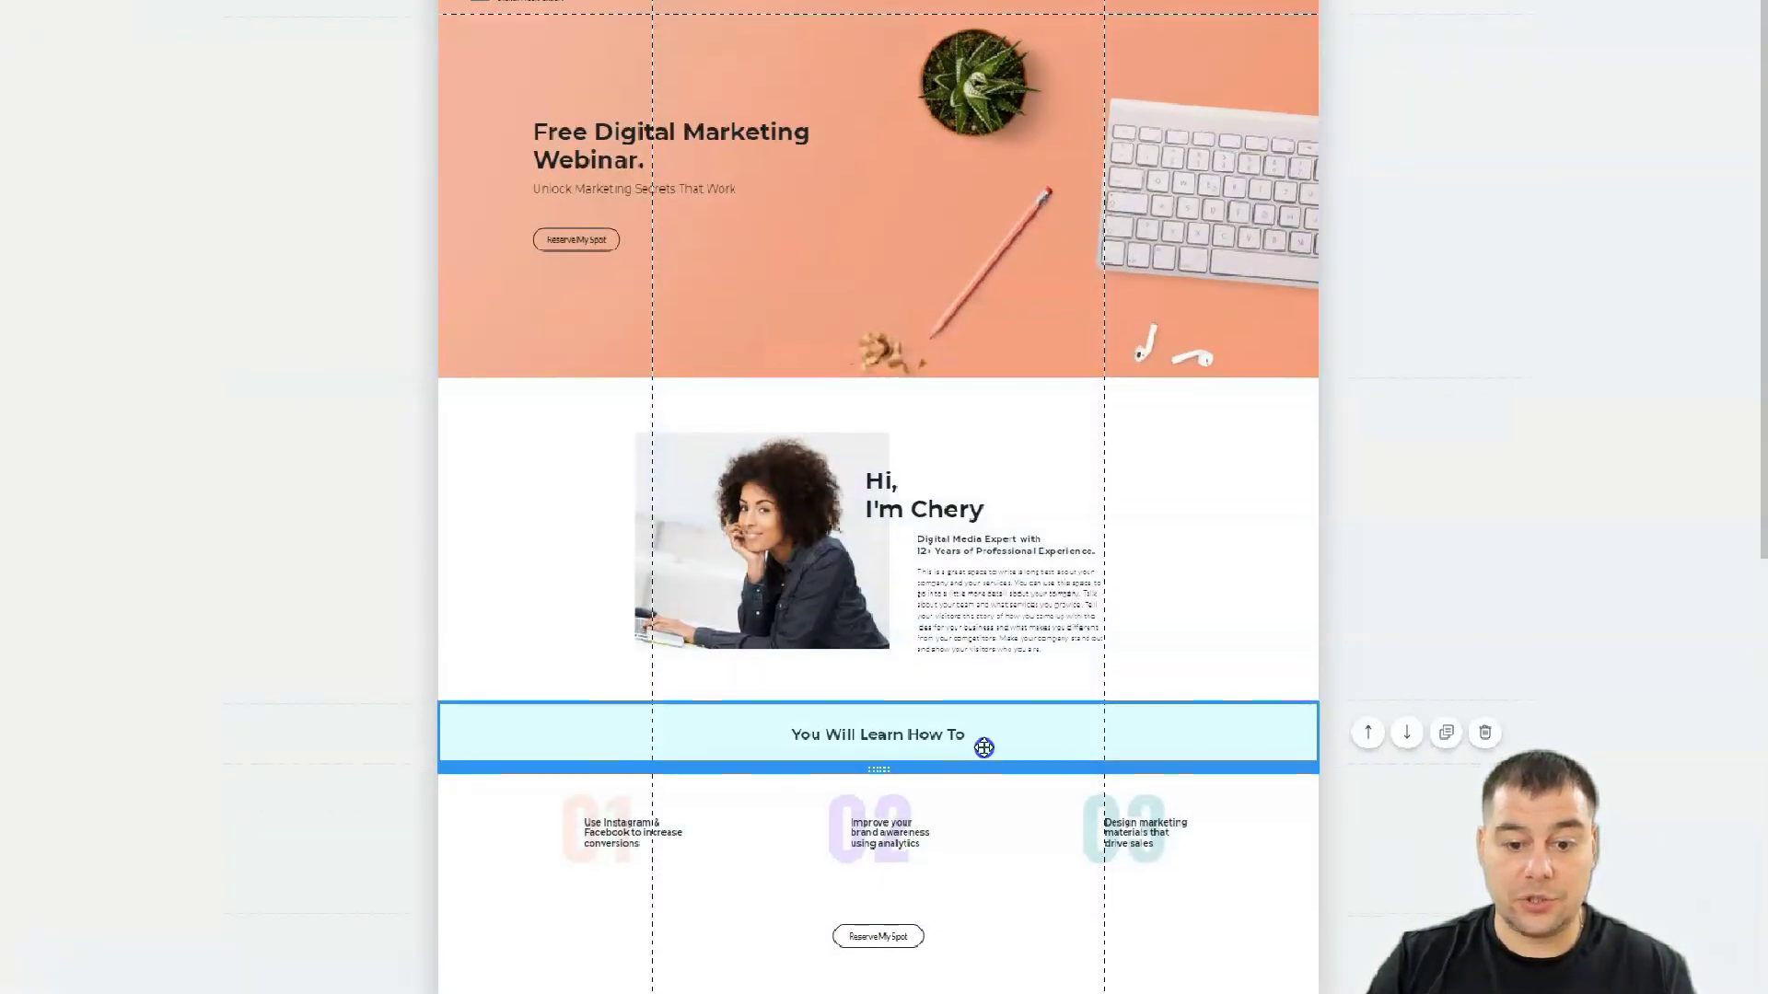
scroll(983, 746, down, 4)
scroll(976, 585, down, 5)
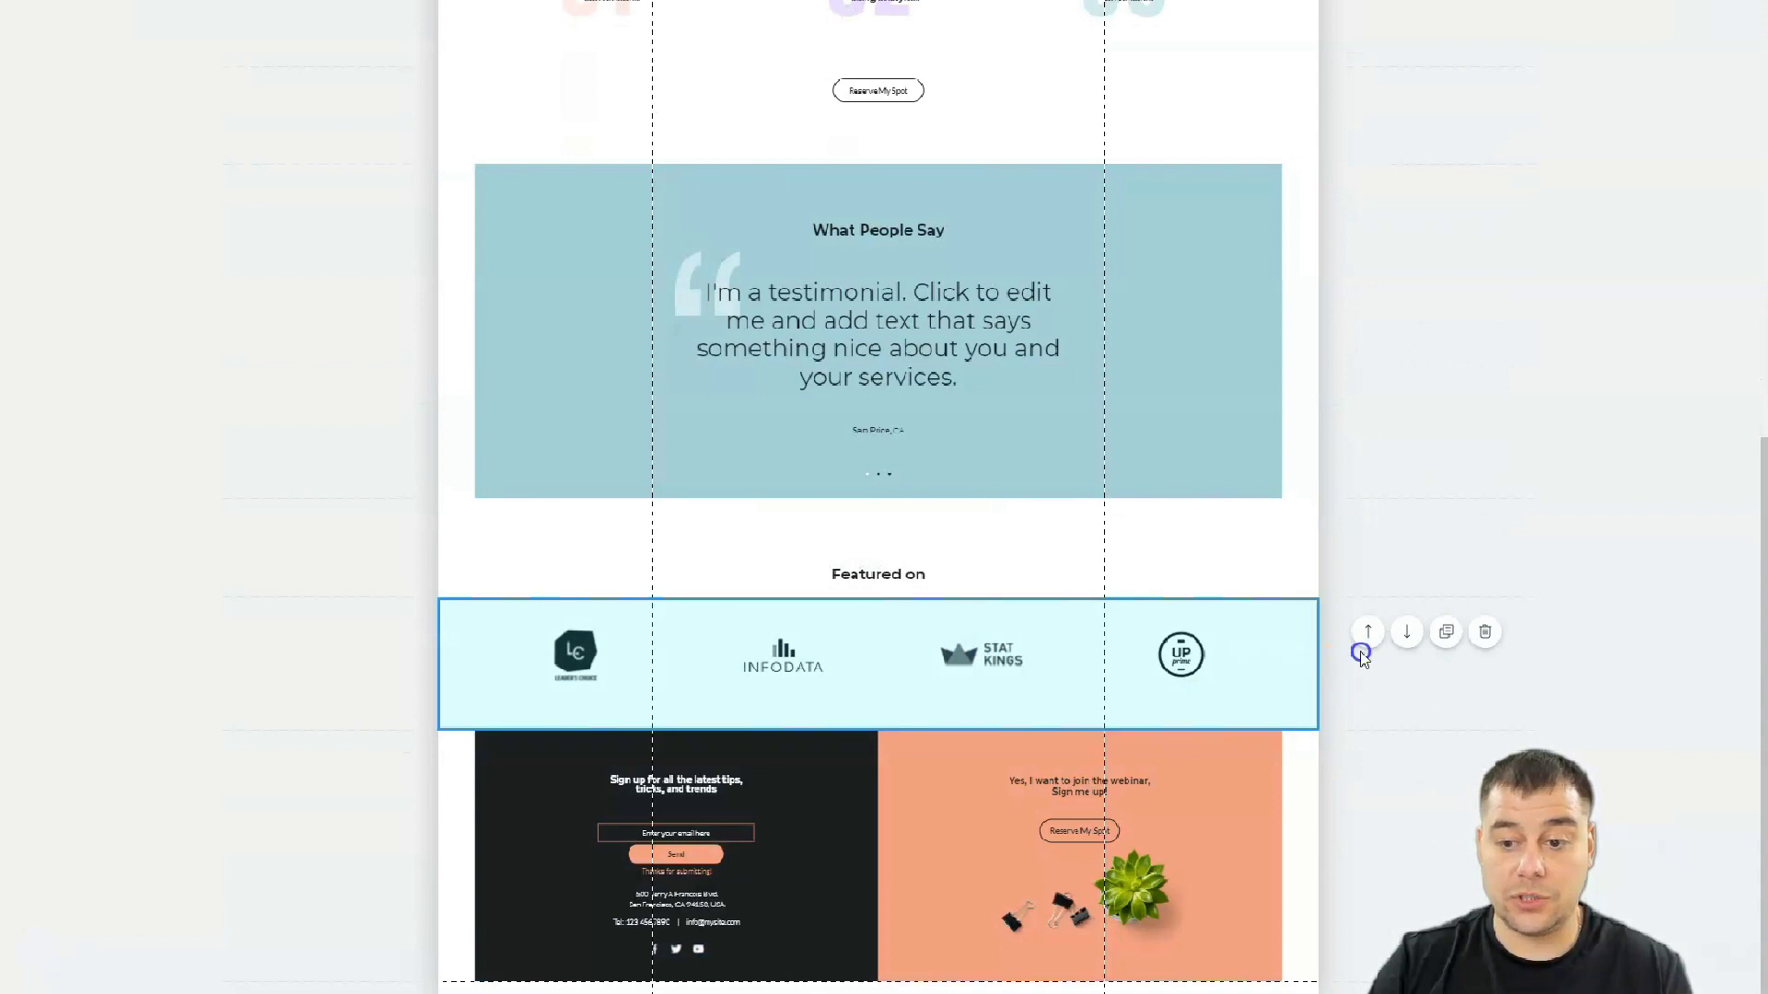
Step: Move the company logos strip above the Featured on strip and back again, and delete the logos strip
click(1368, 631)
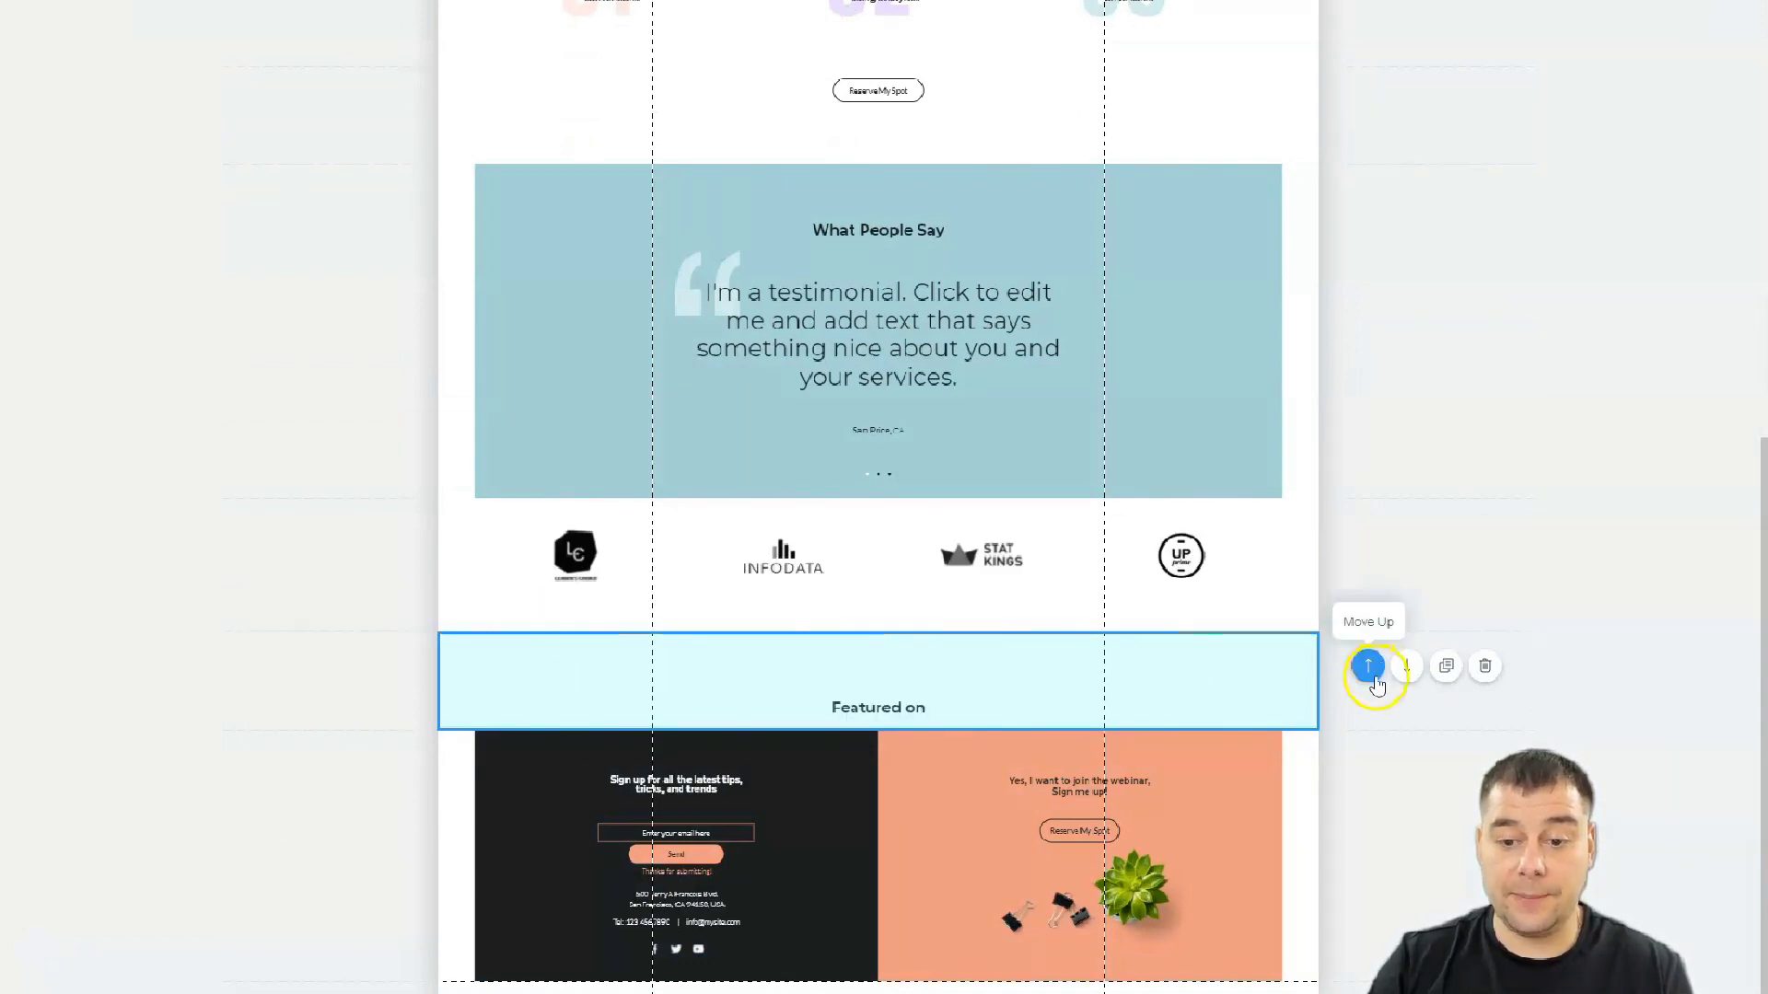
click(1368, 666)
click(1485, 633)
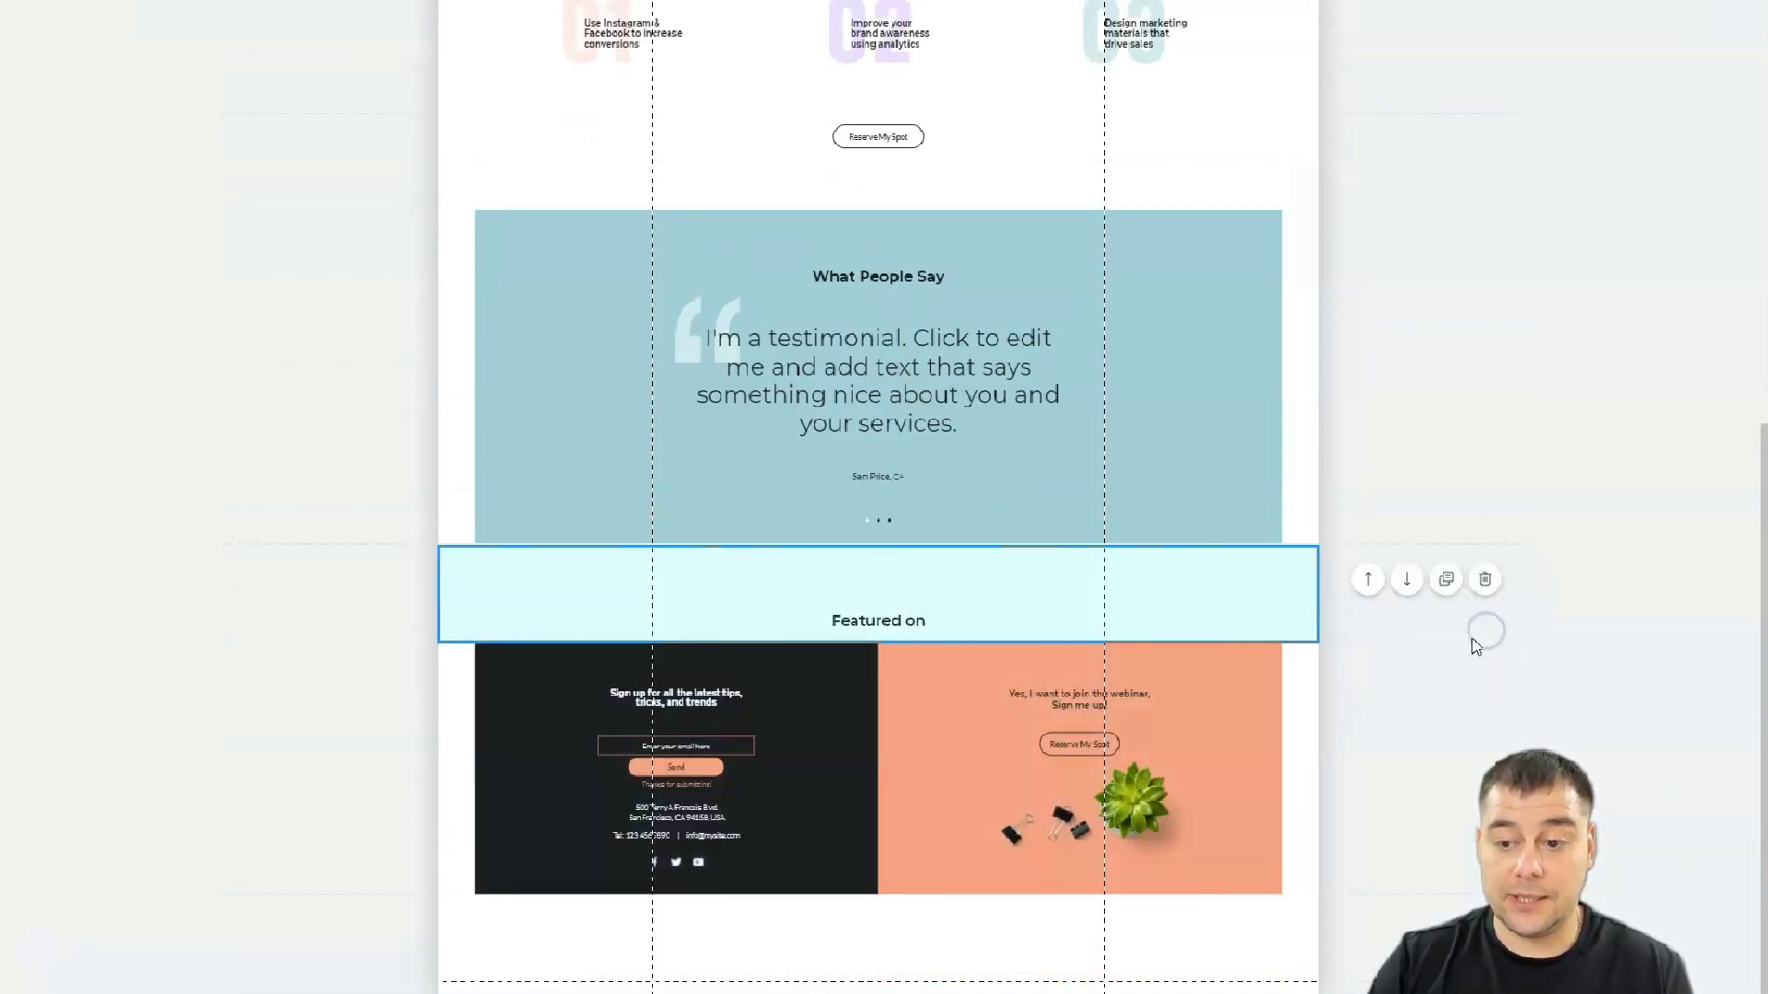
Step: Delete the Featured on strip and return from the section overview to the normal page view at the hero section
click(1482, 580)
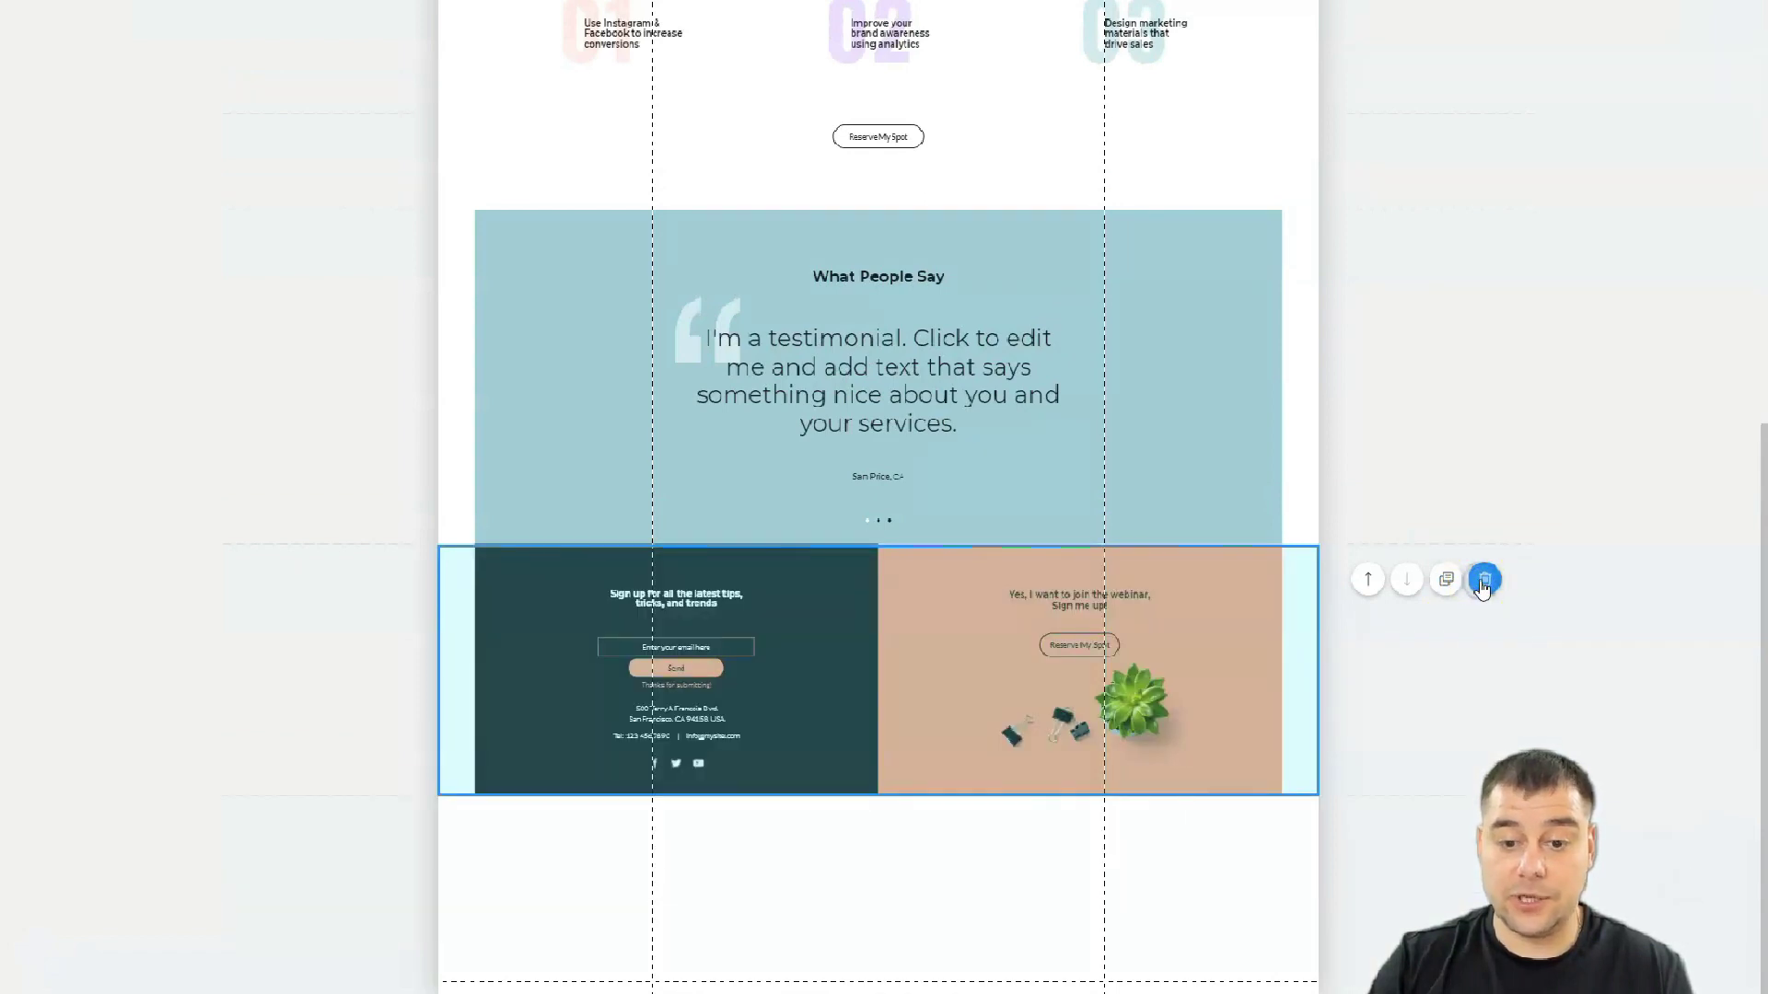
click(951, 527)
scroll(951, 526, up, 9)
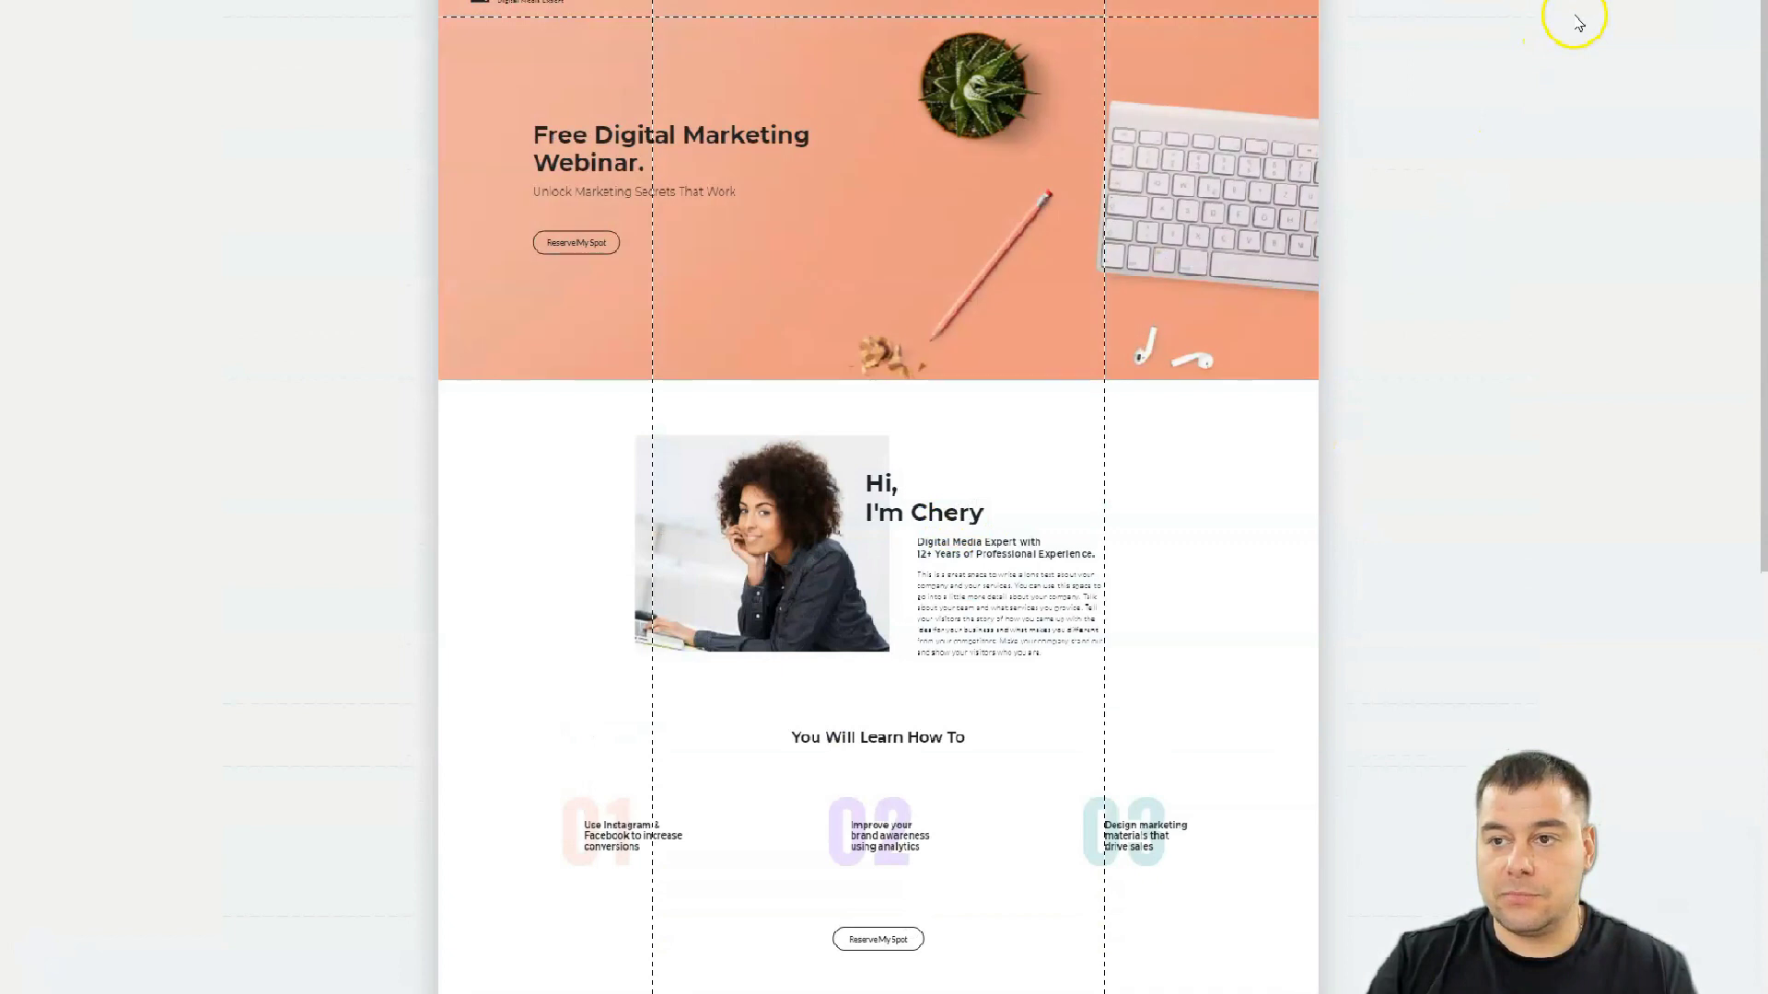
click(836, 241)
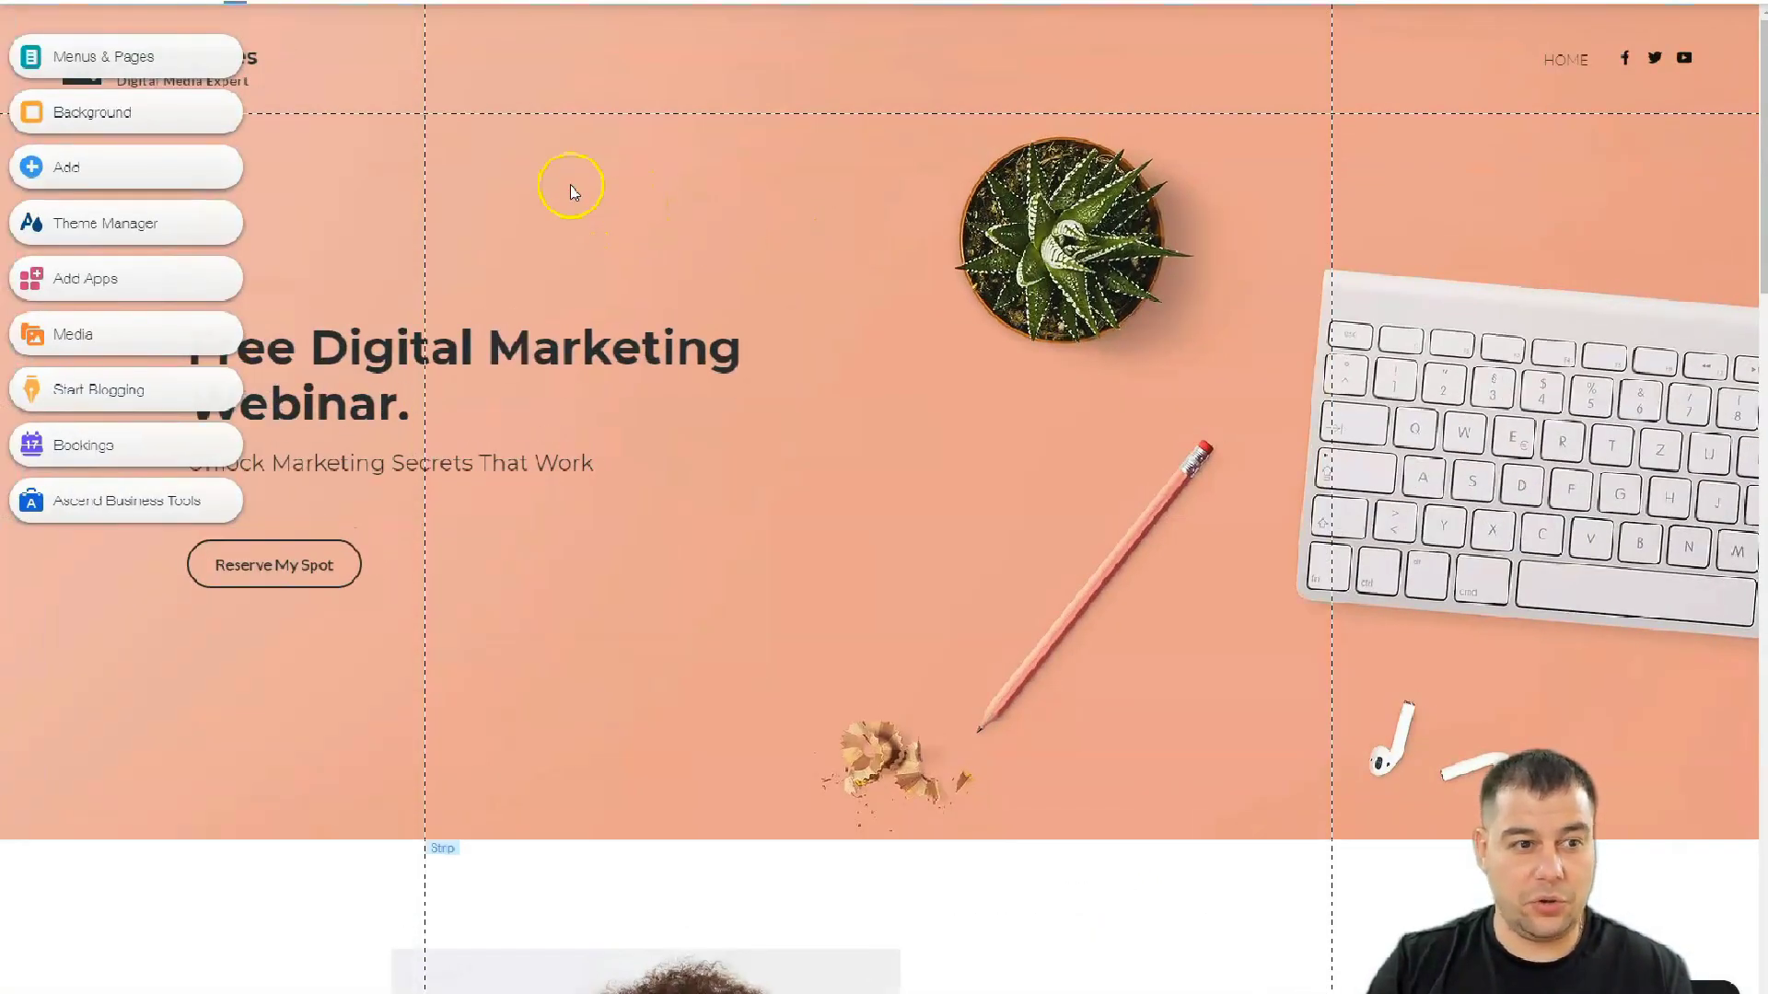
Step: Open the site's page list and look through the remaining page sections from the hero down to the footer
click(69, 59)
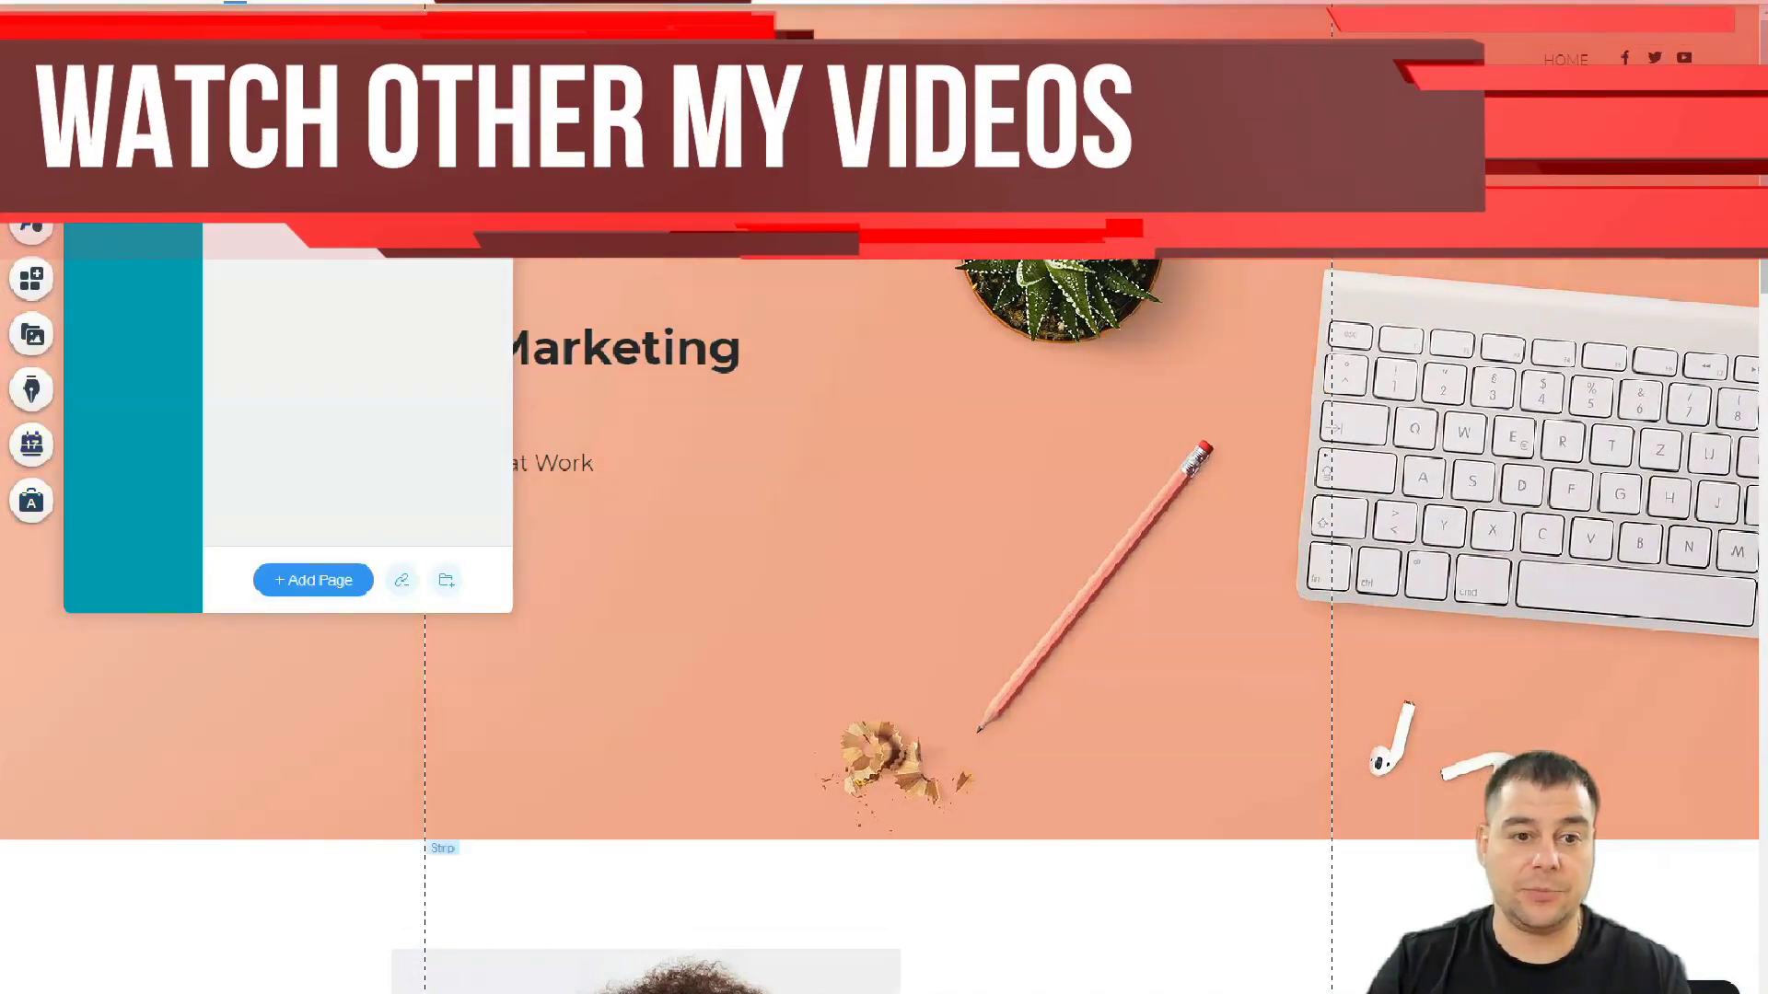
scroll(848, 505, down, 15)
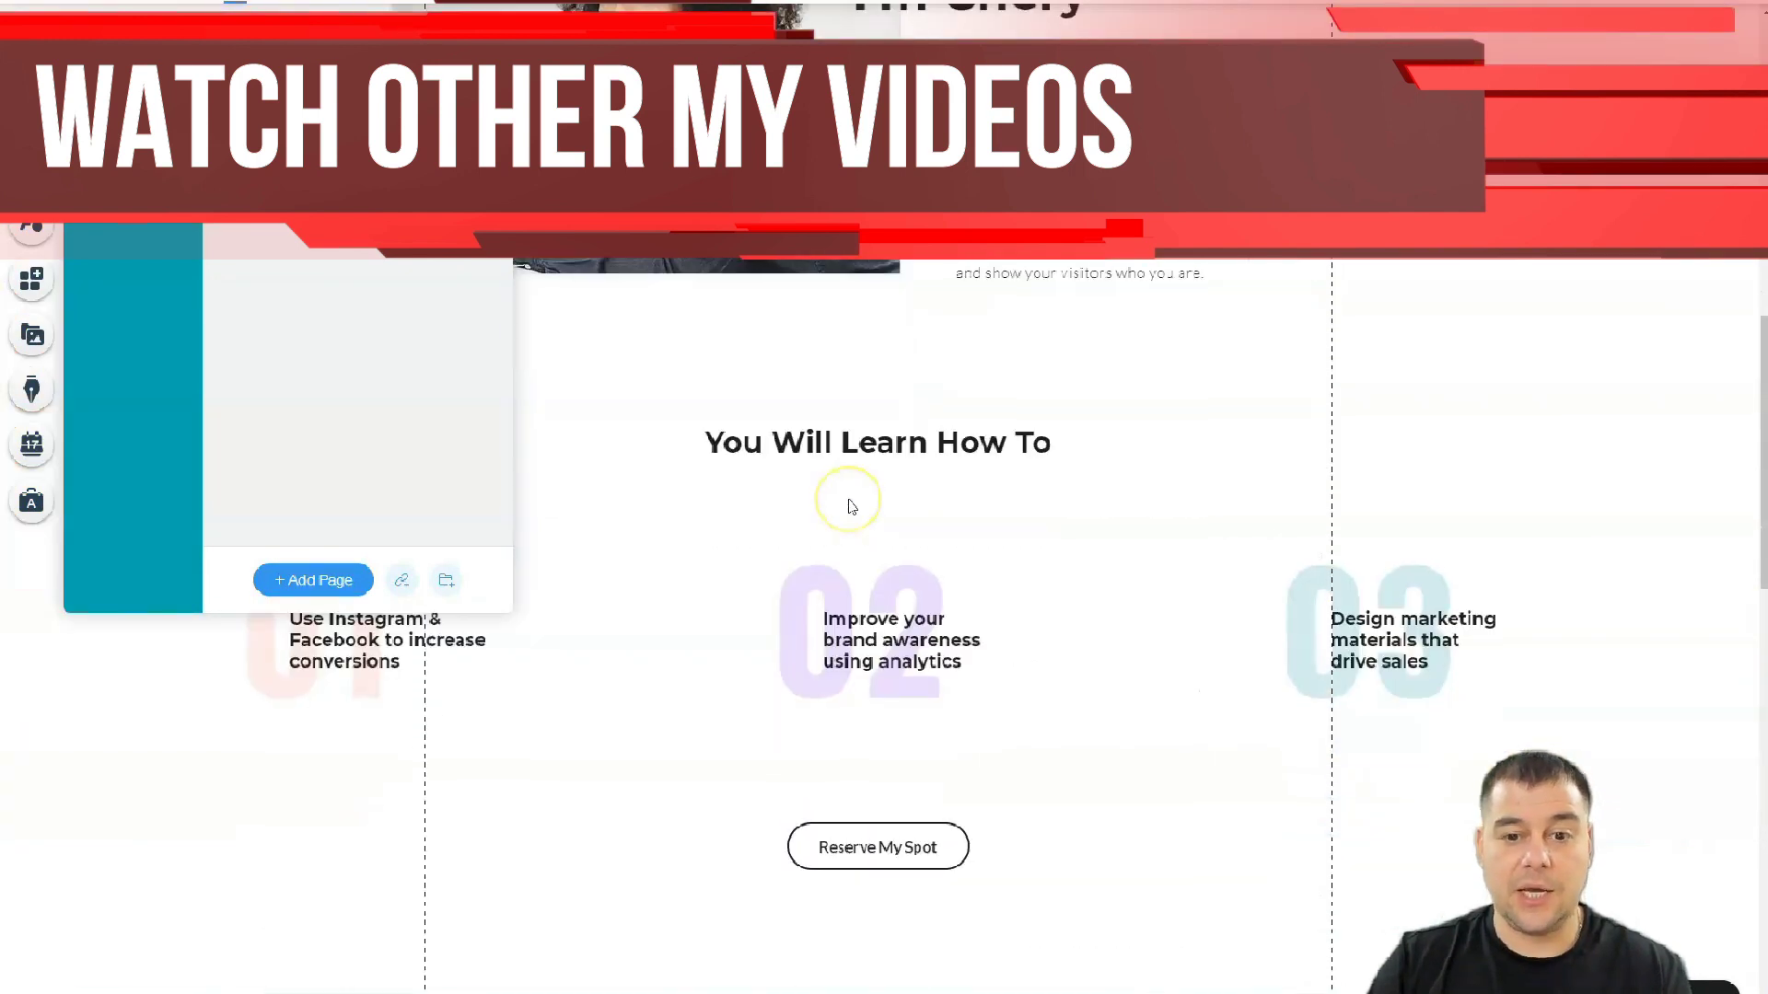
scroll(851, 505, down, 10)
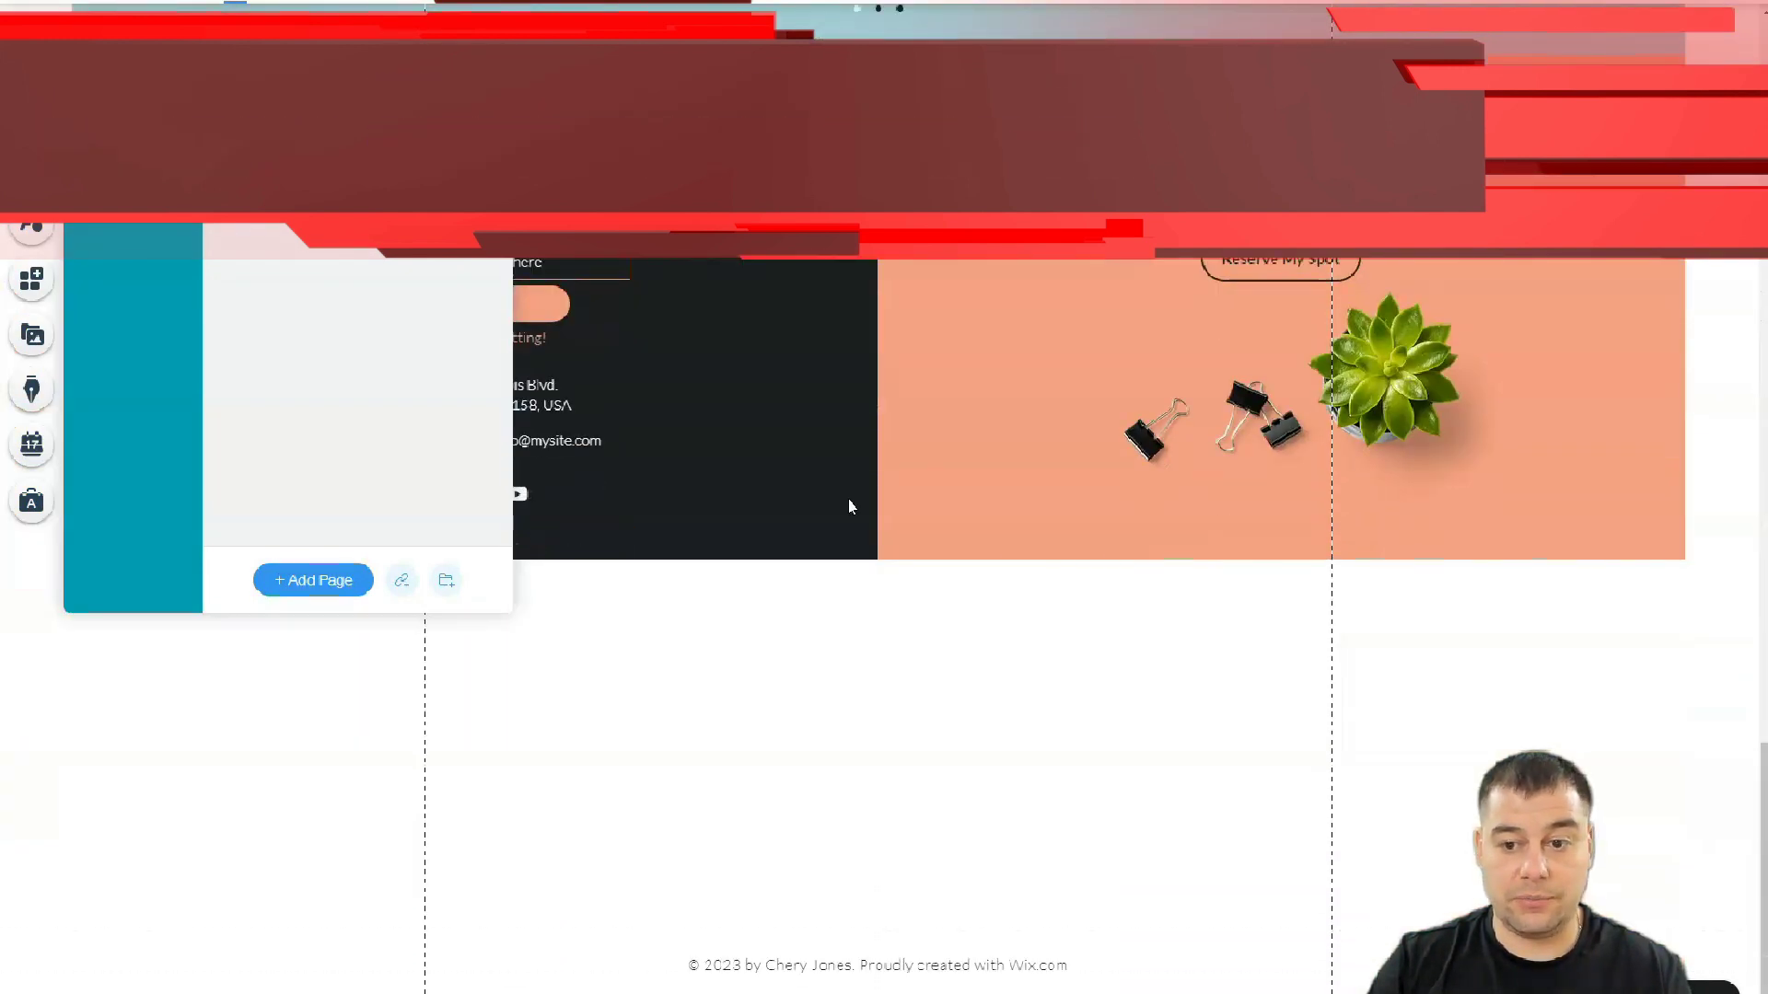
scroll(848, 505, up, 20)
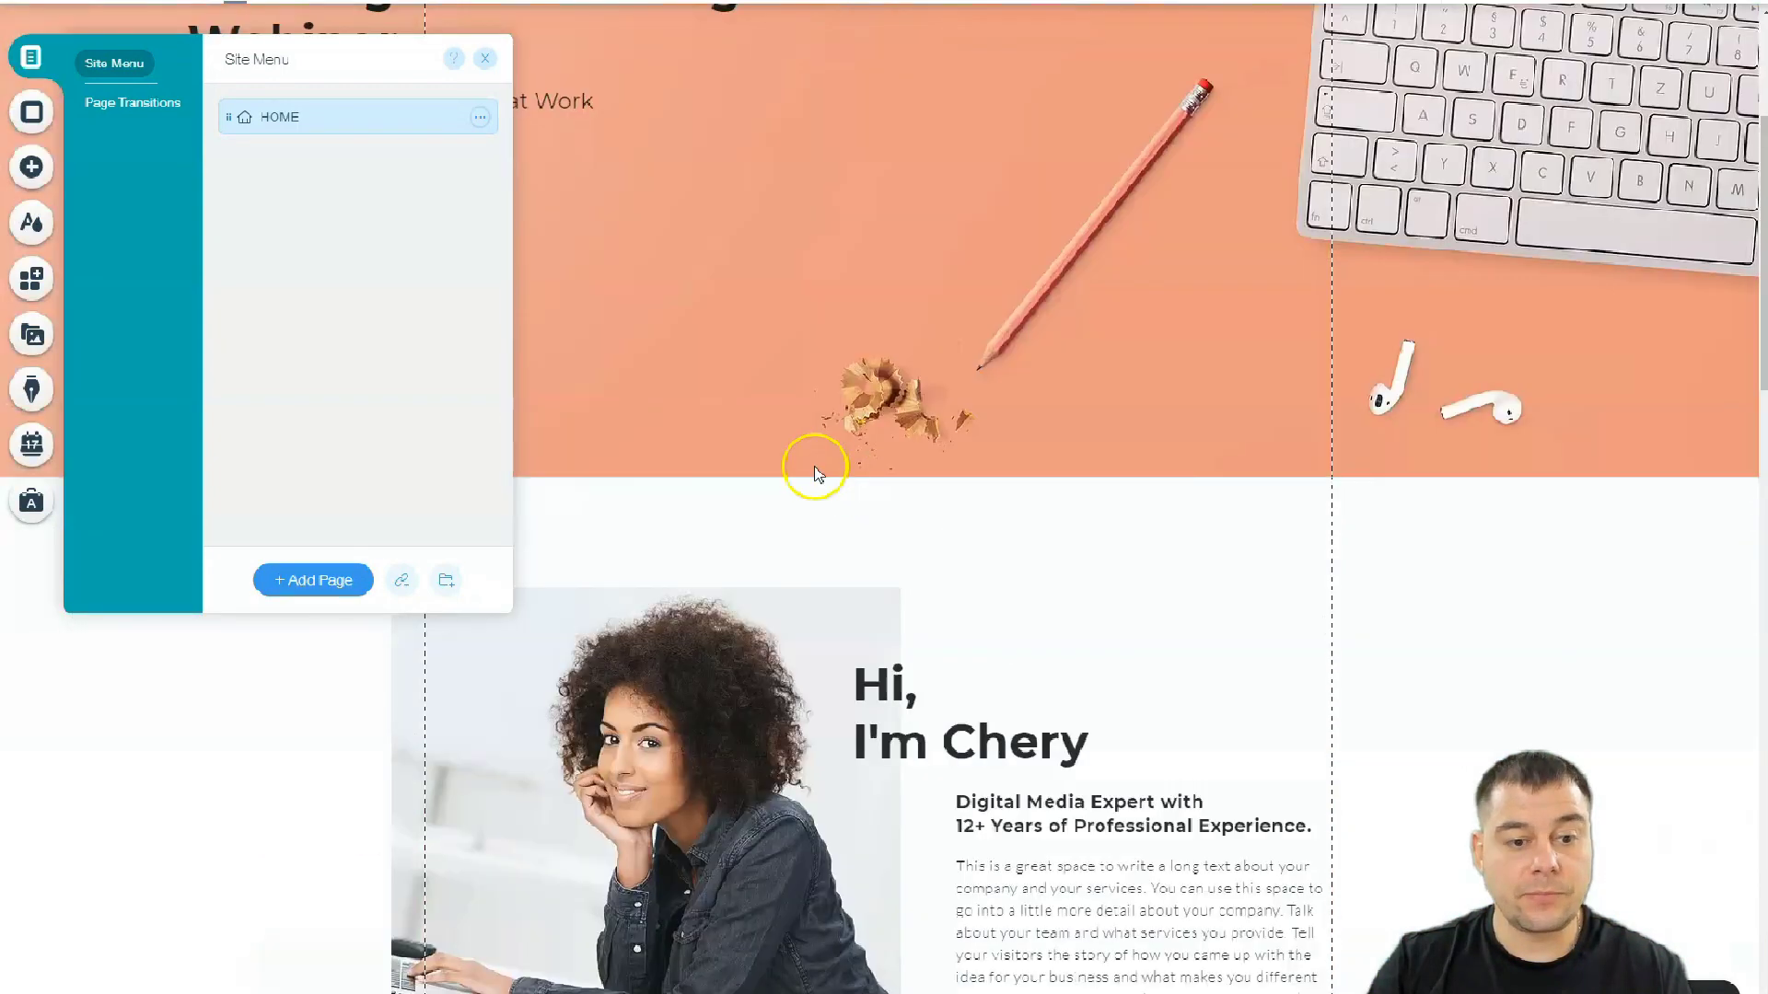
scroll(611, 398, up, 3)
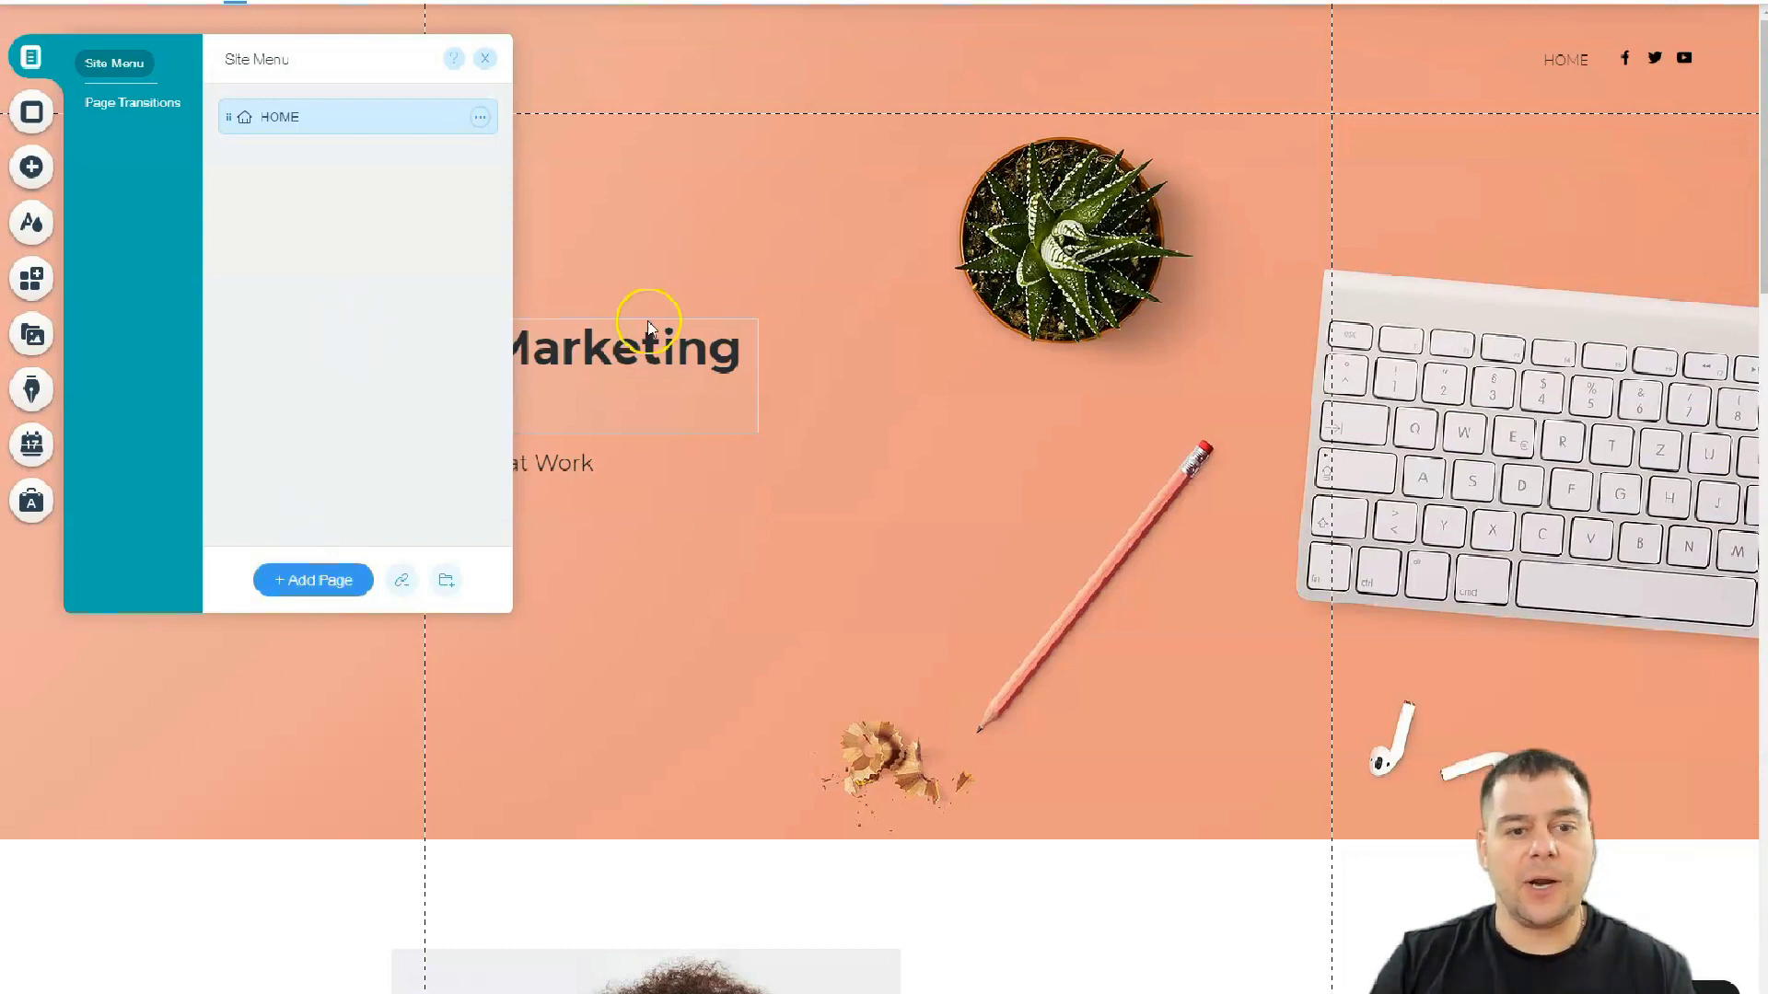
scroll(840, 276, down, 10)
scroll(843, 281, down, 10)
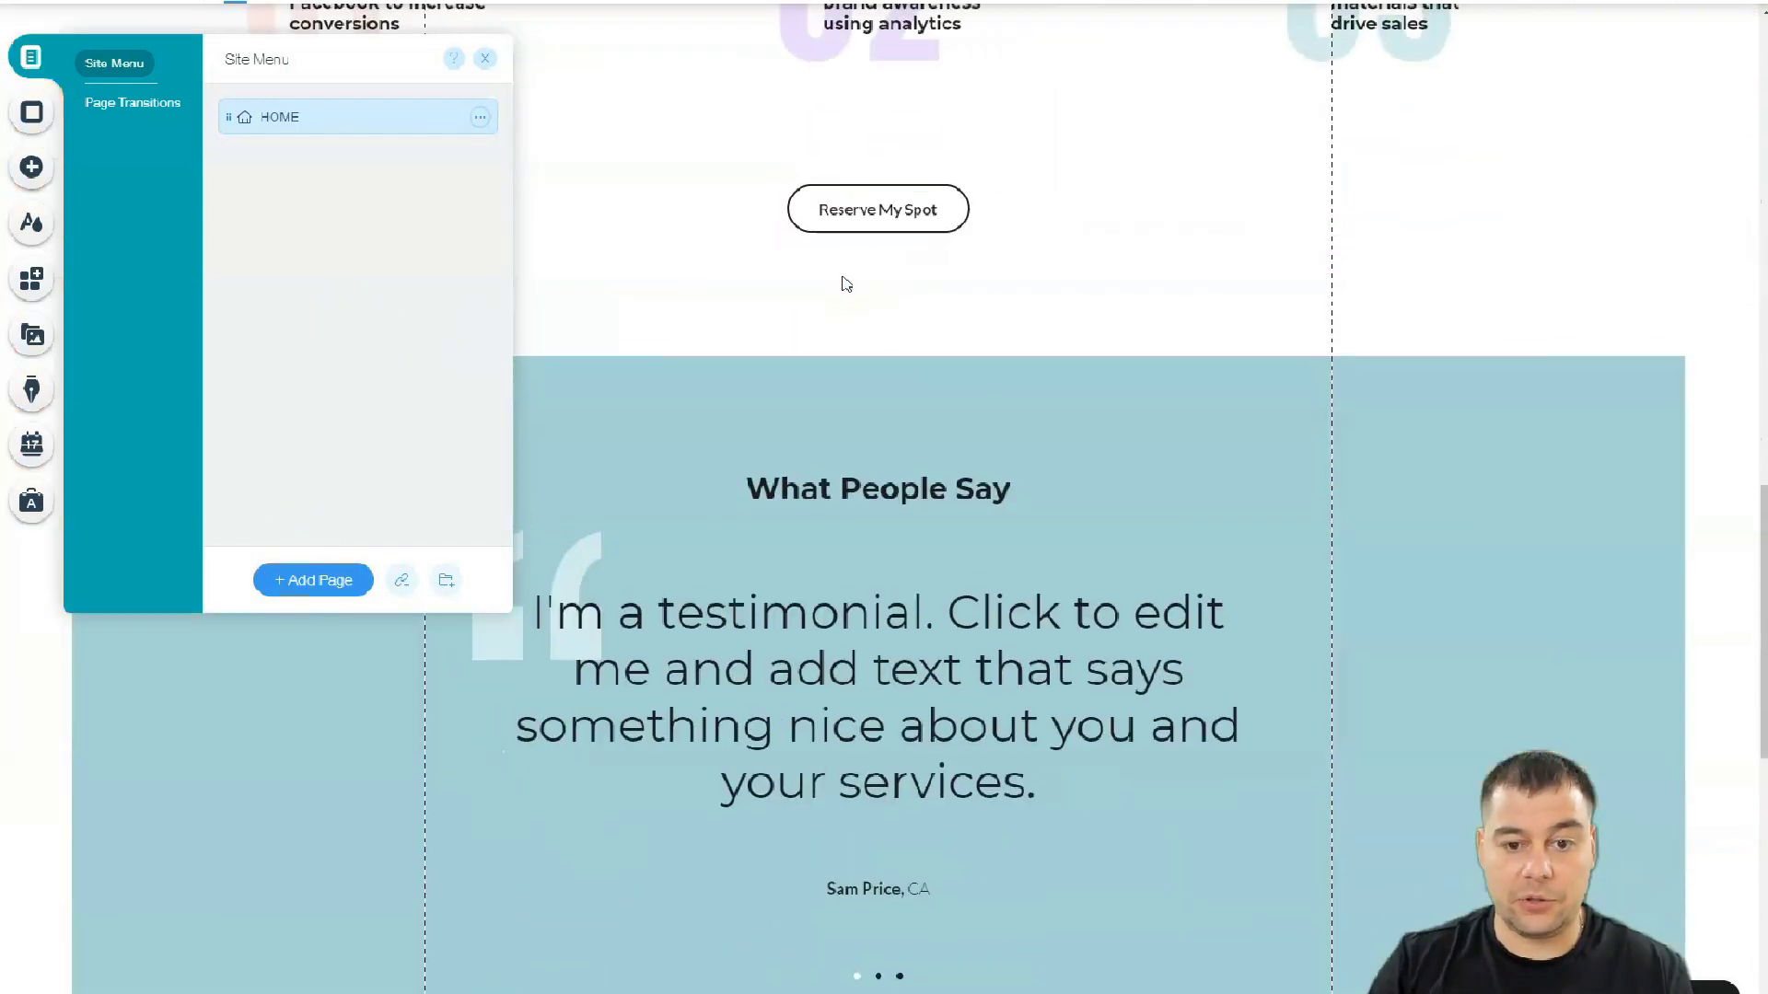
scroll(837, 282, up, 7)
scroll(833, 281, up, 10)
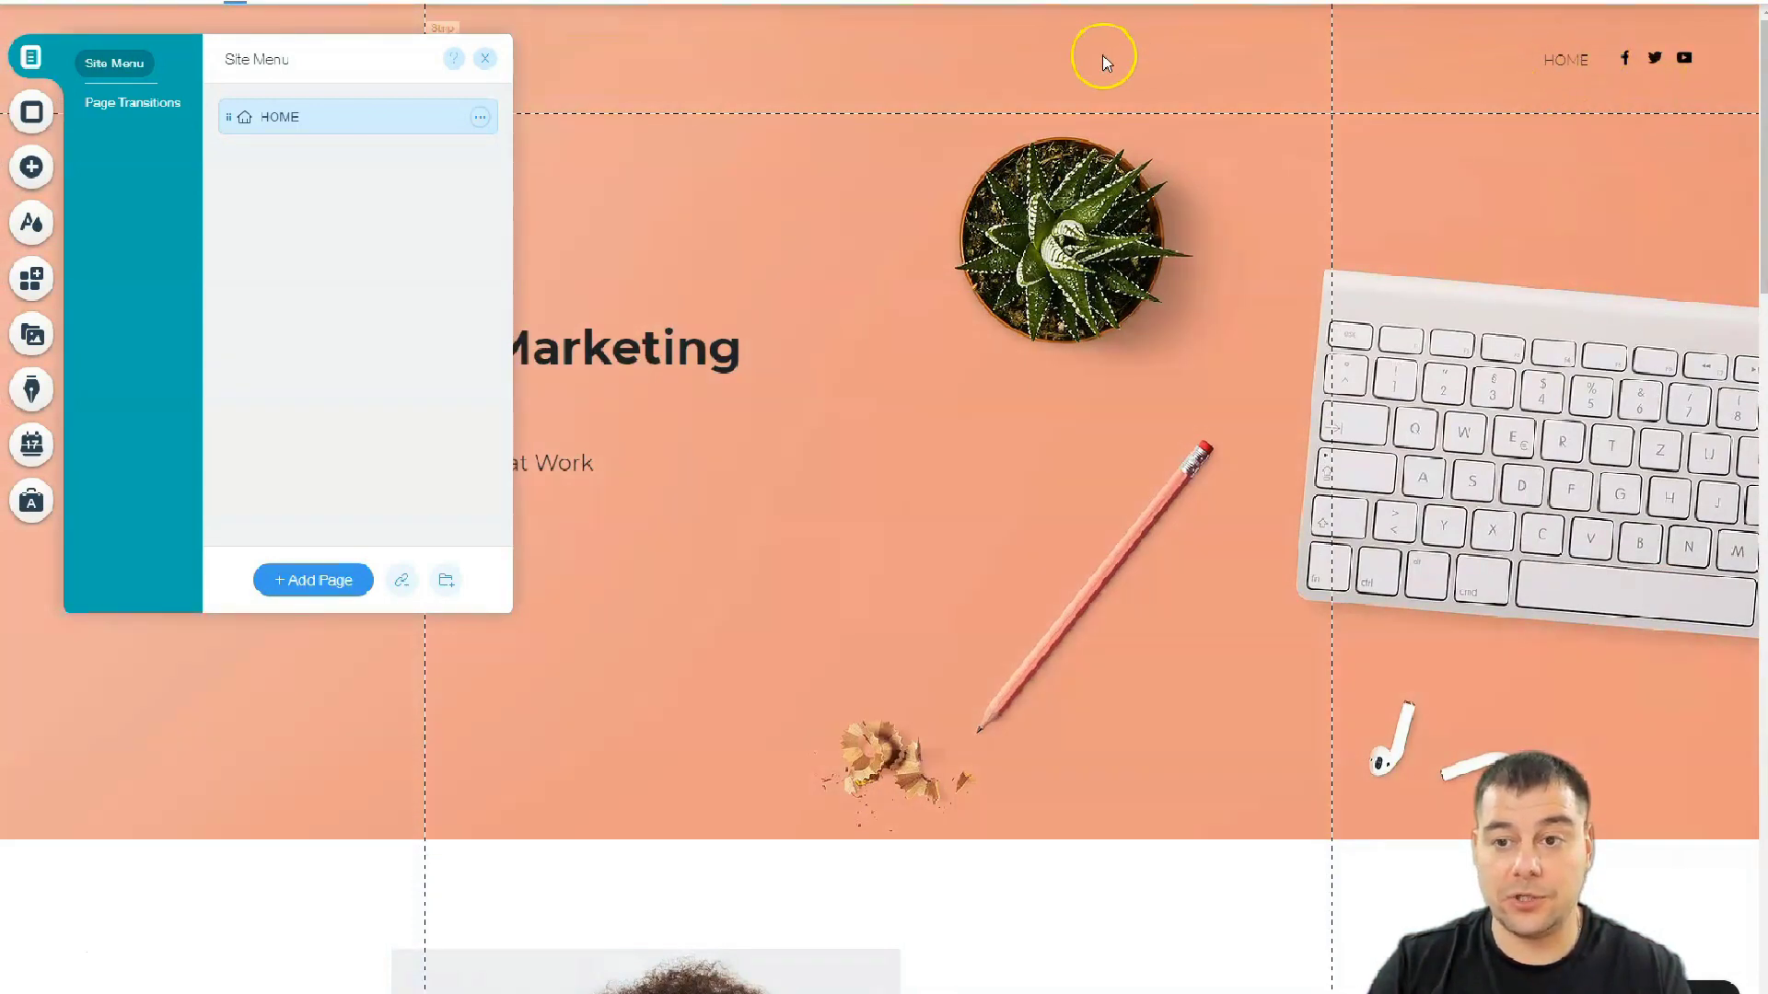
Step: Review the HOME page's info, layout, permissions, SEO and social share settings, and view the available page transitions
click(478, 118)
click(543, 120)
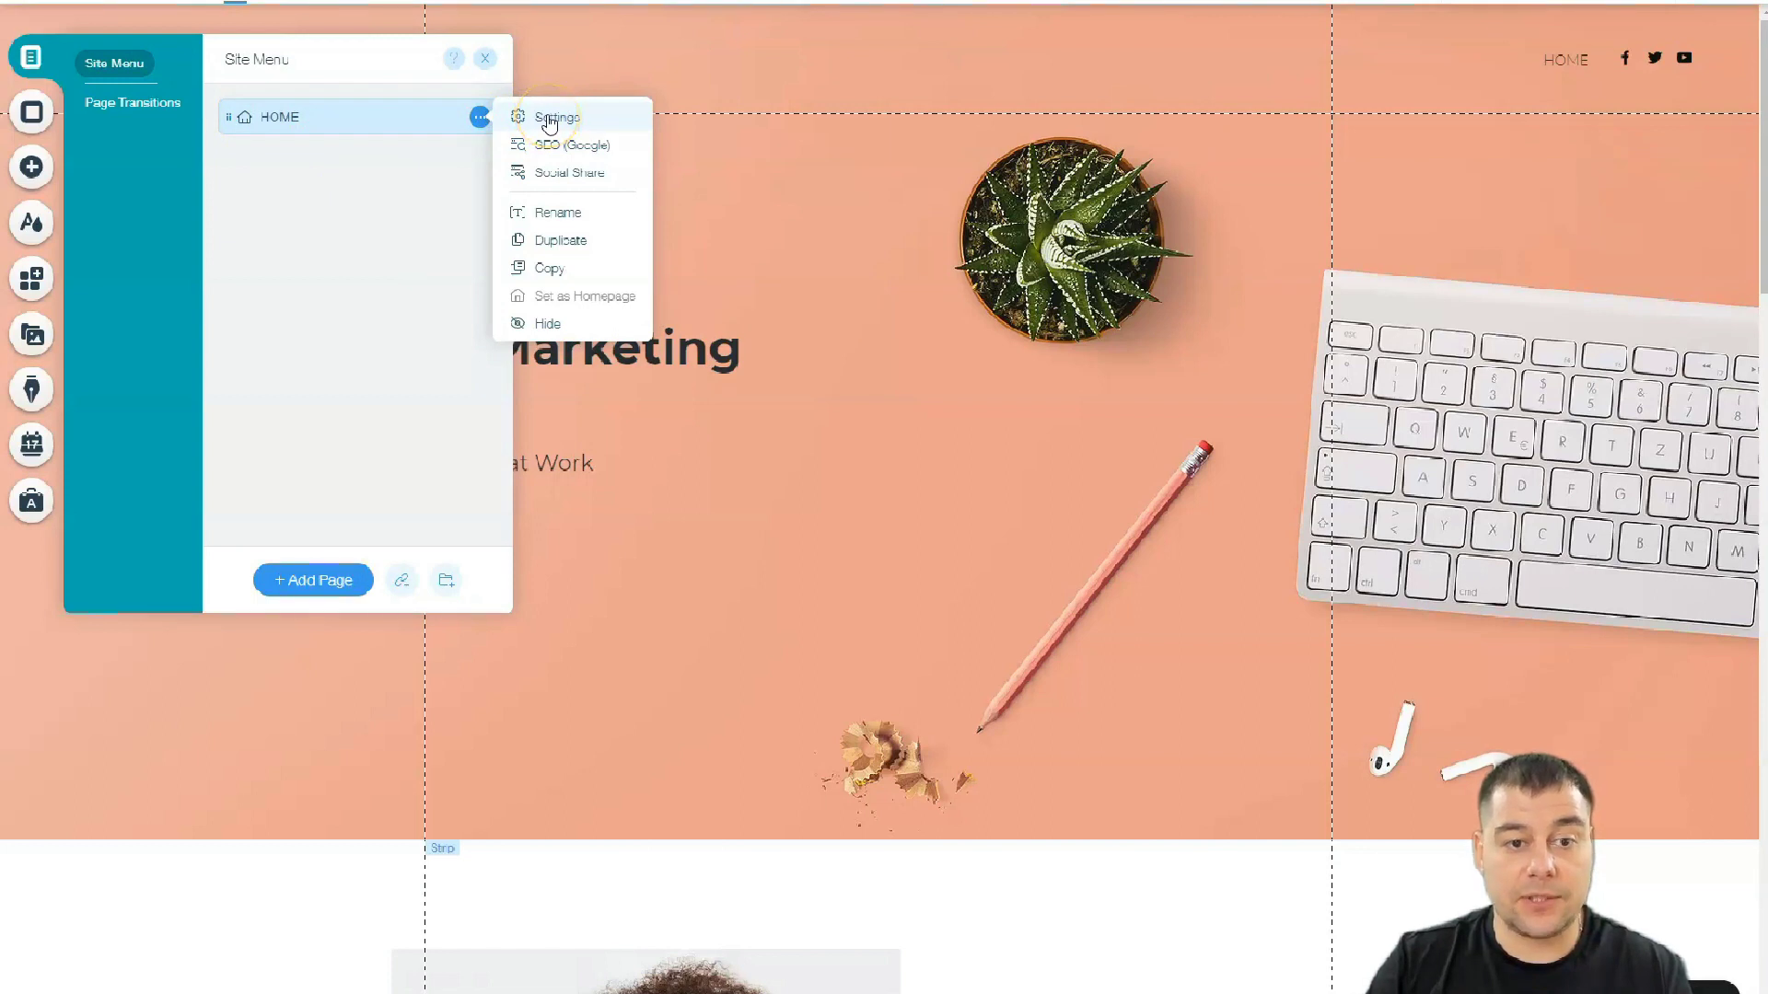
click(550, 119)
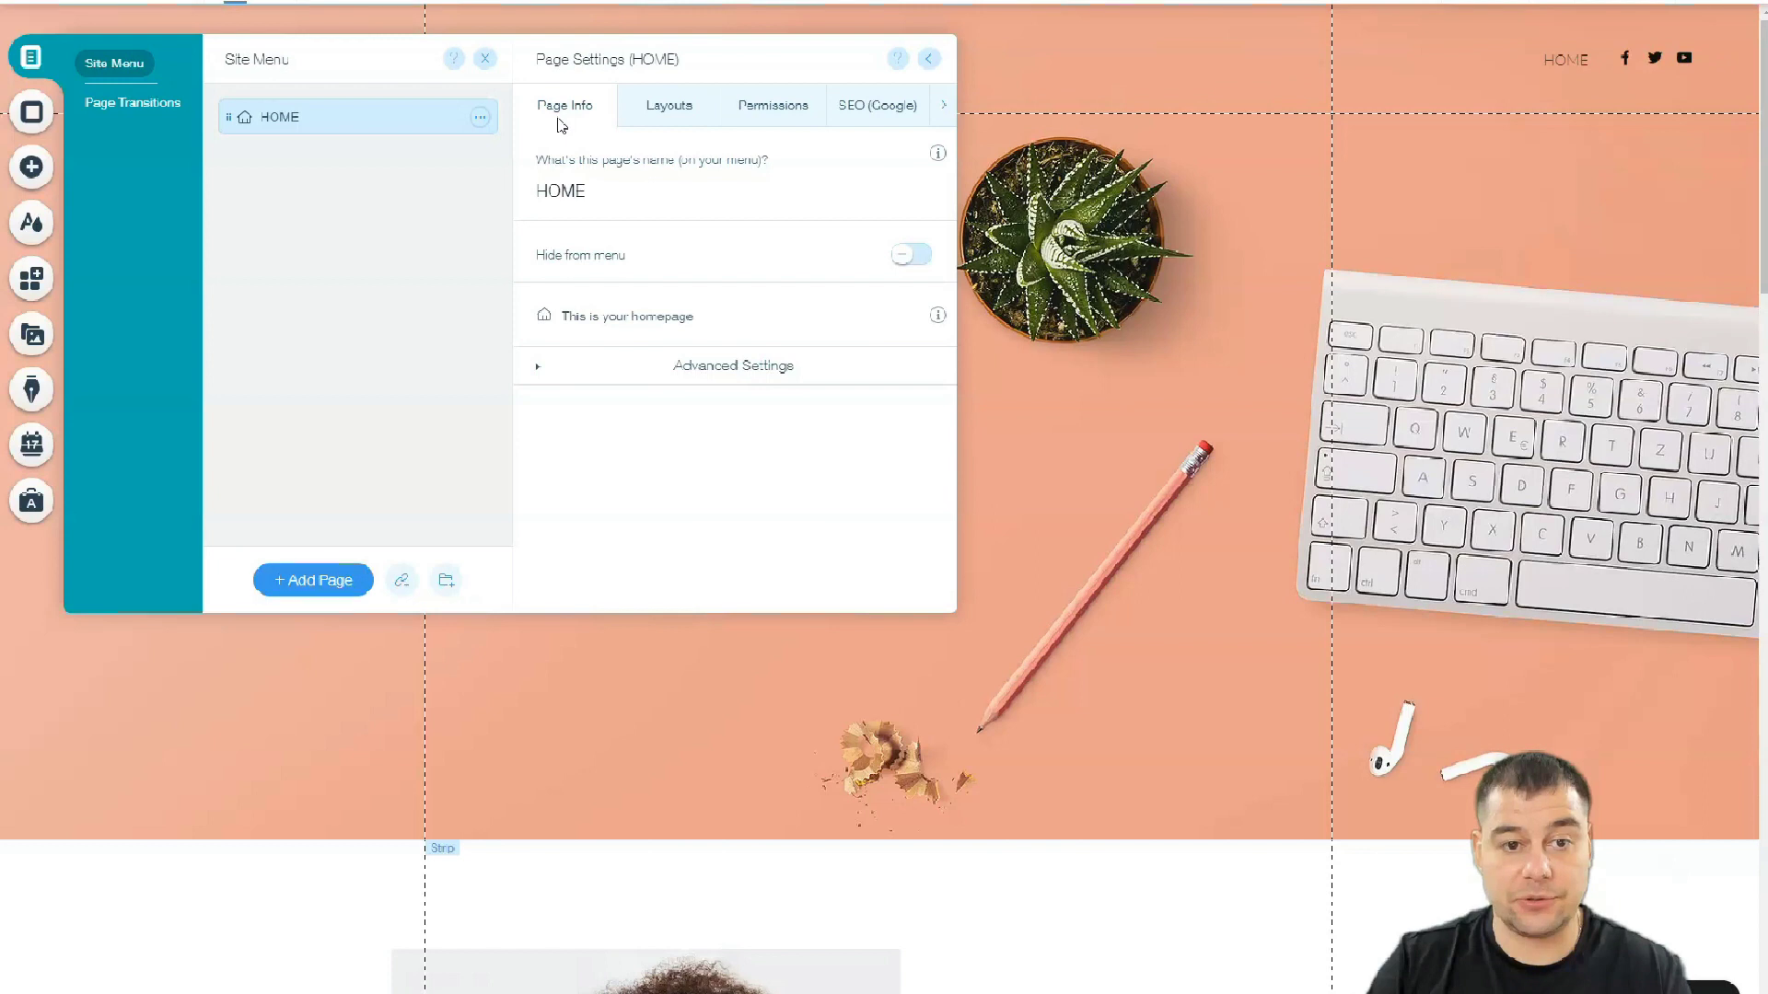
click(572, 189)
click(665, 107)
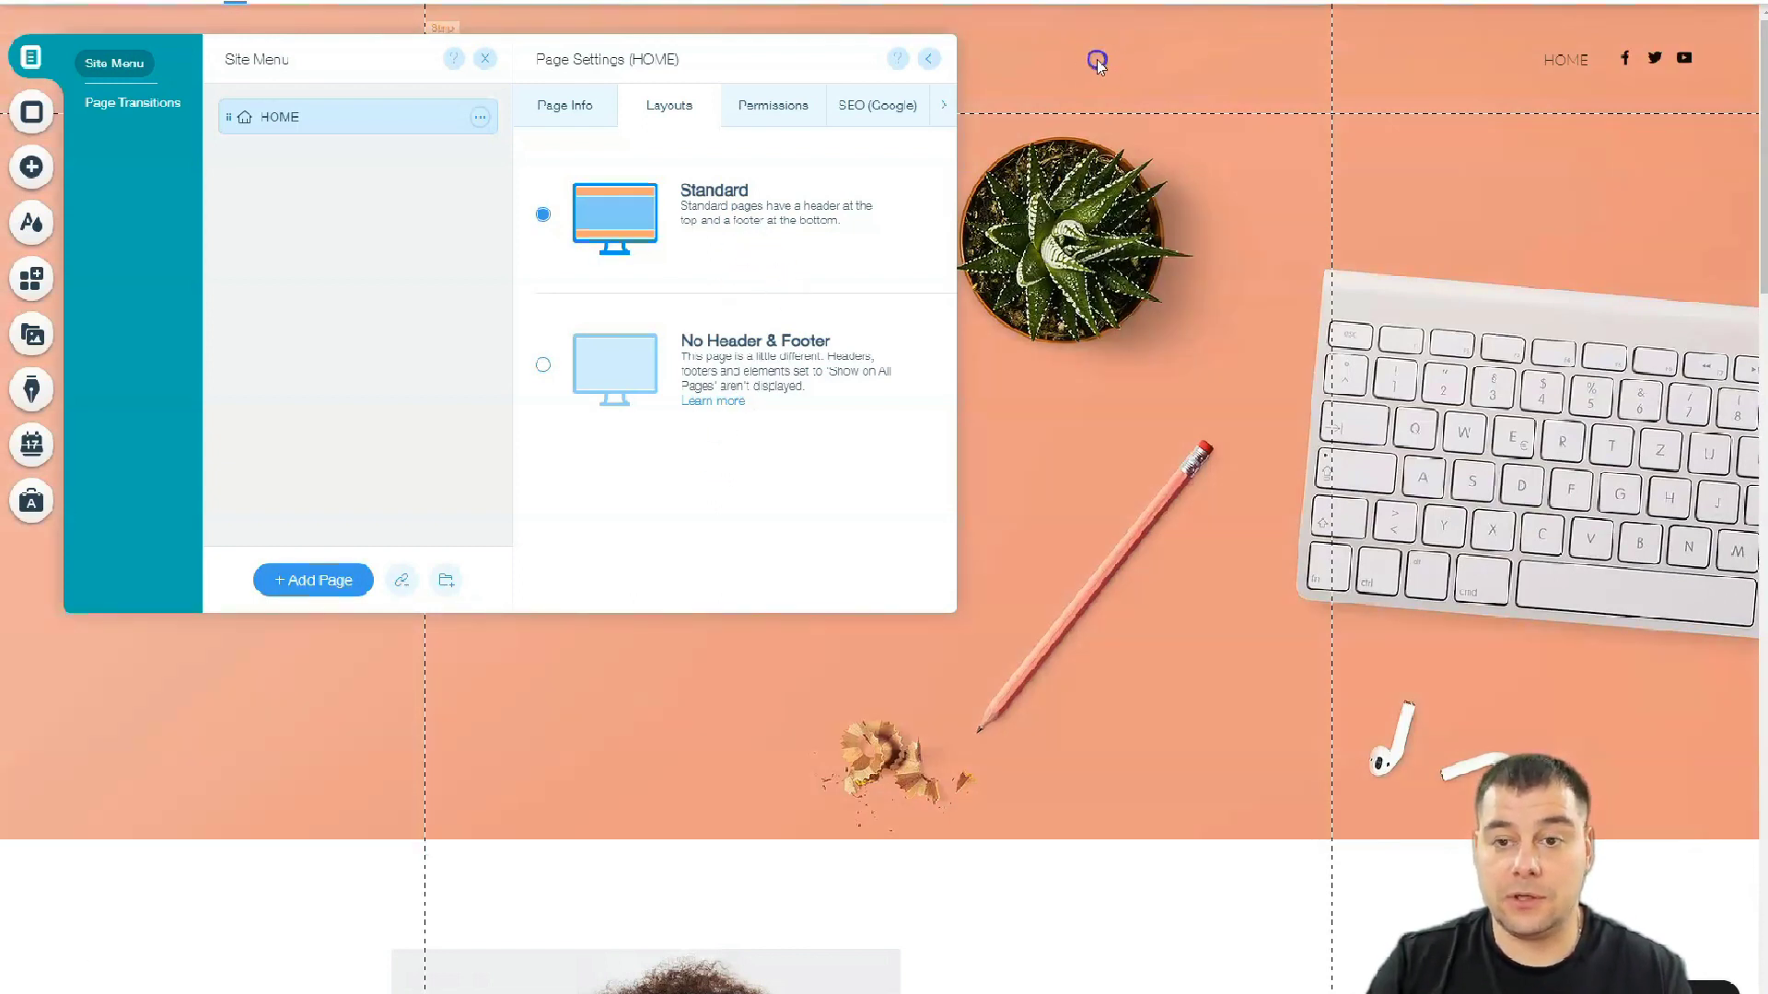
click(767, 109)
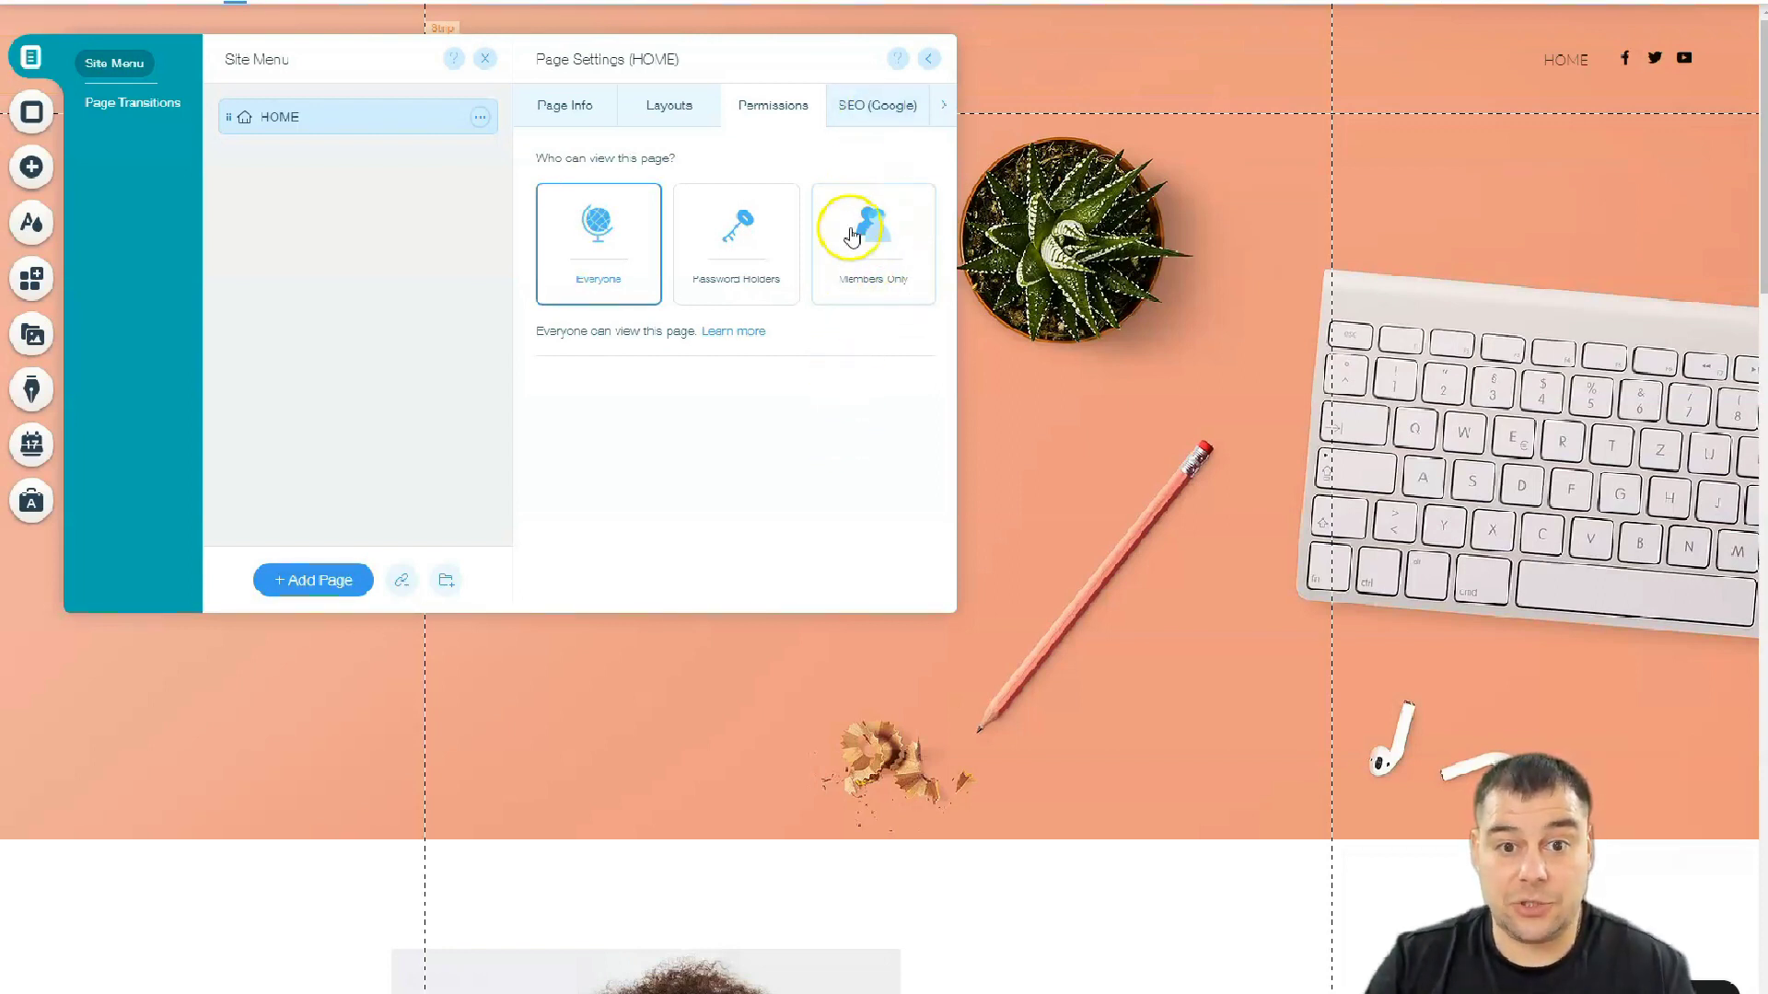
click(867, 115)
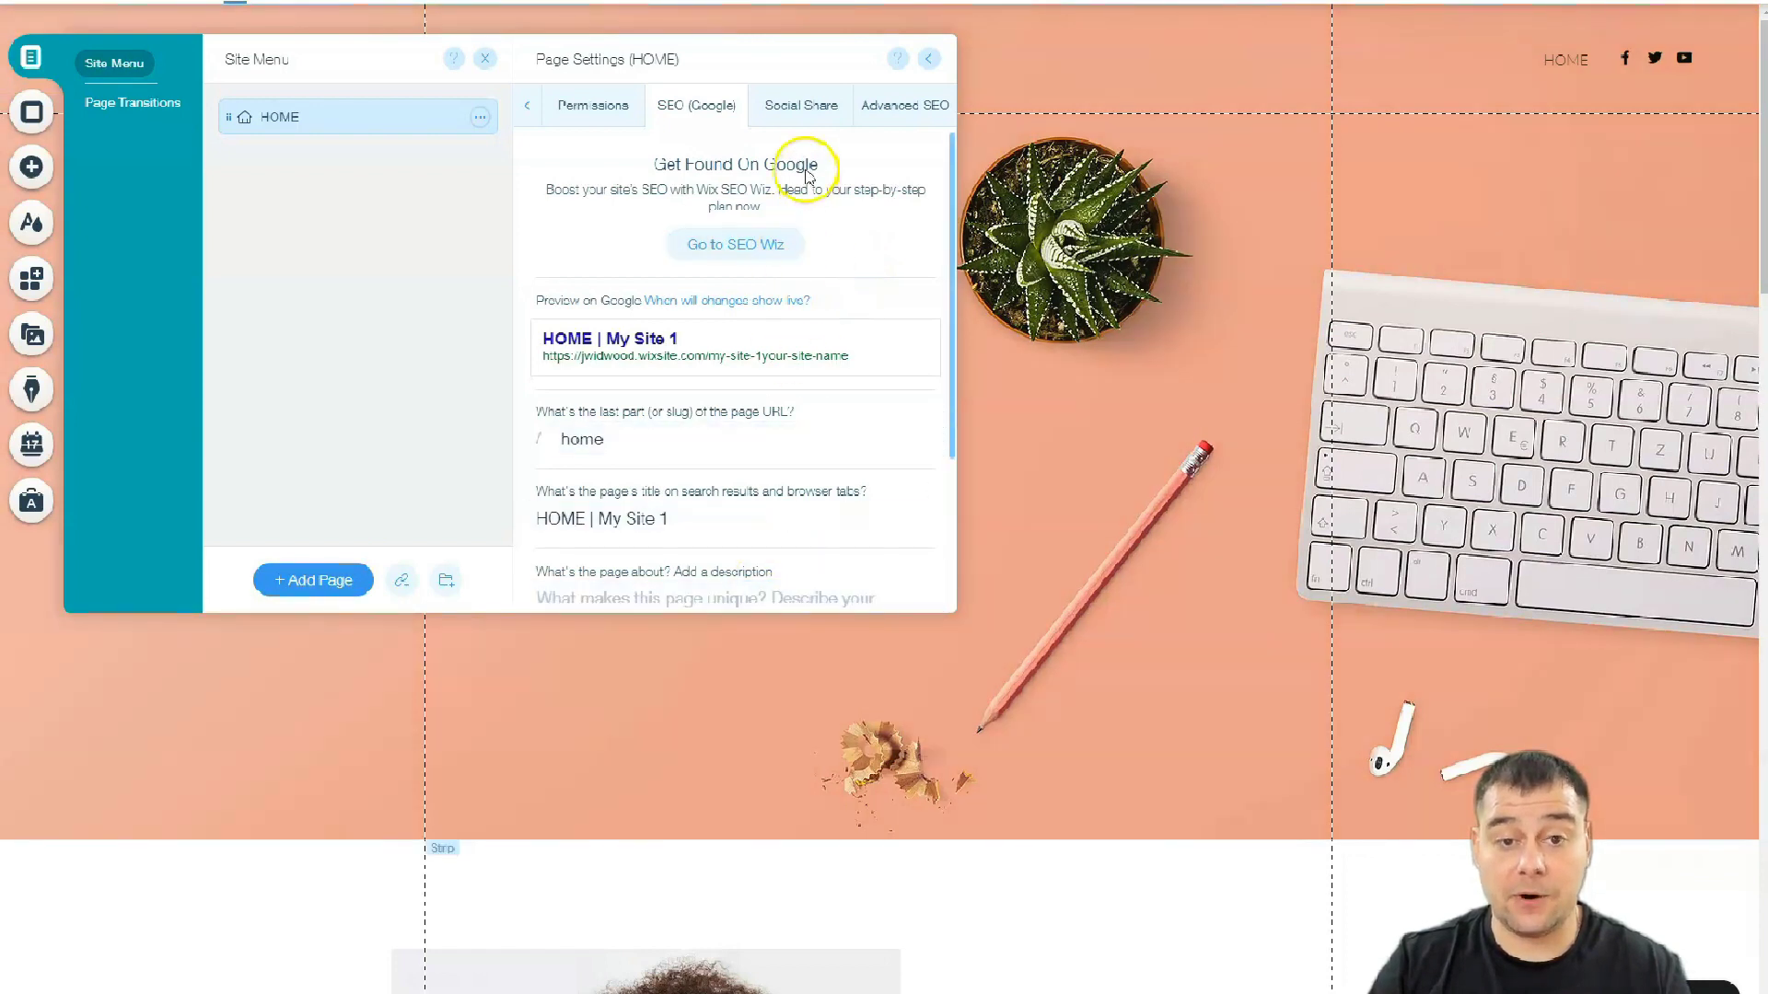
click(792, 109)
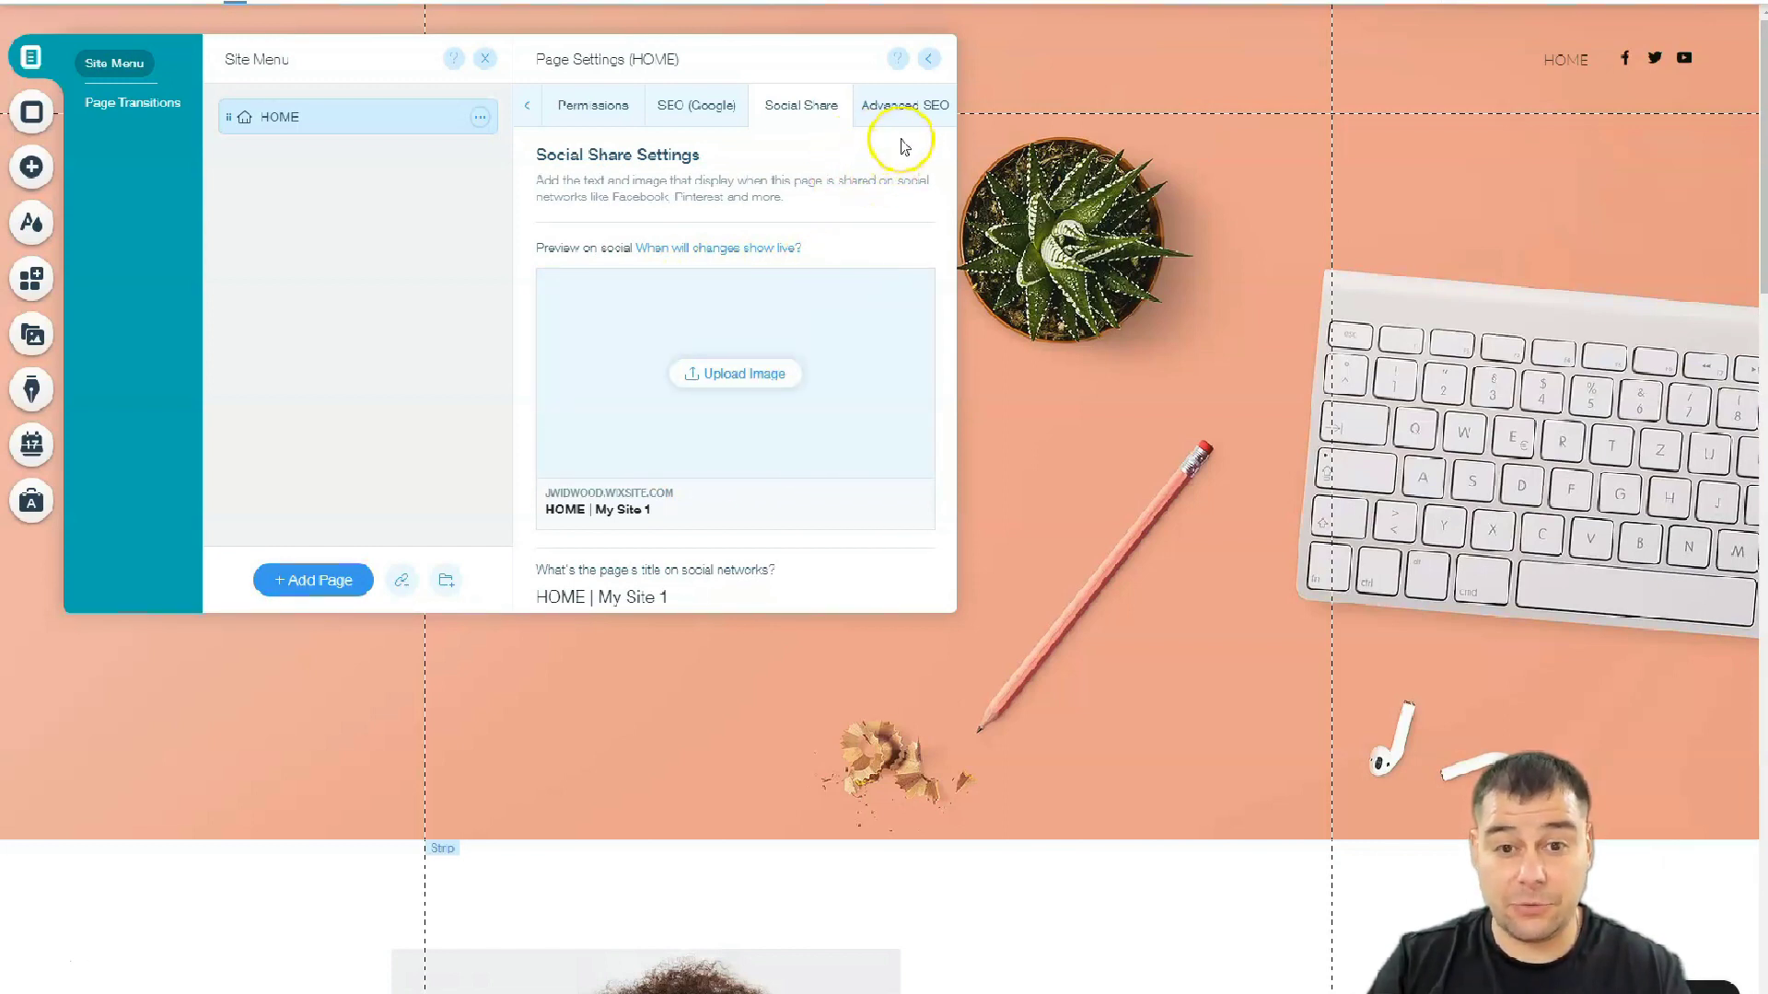
click(930, 61)
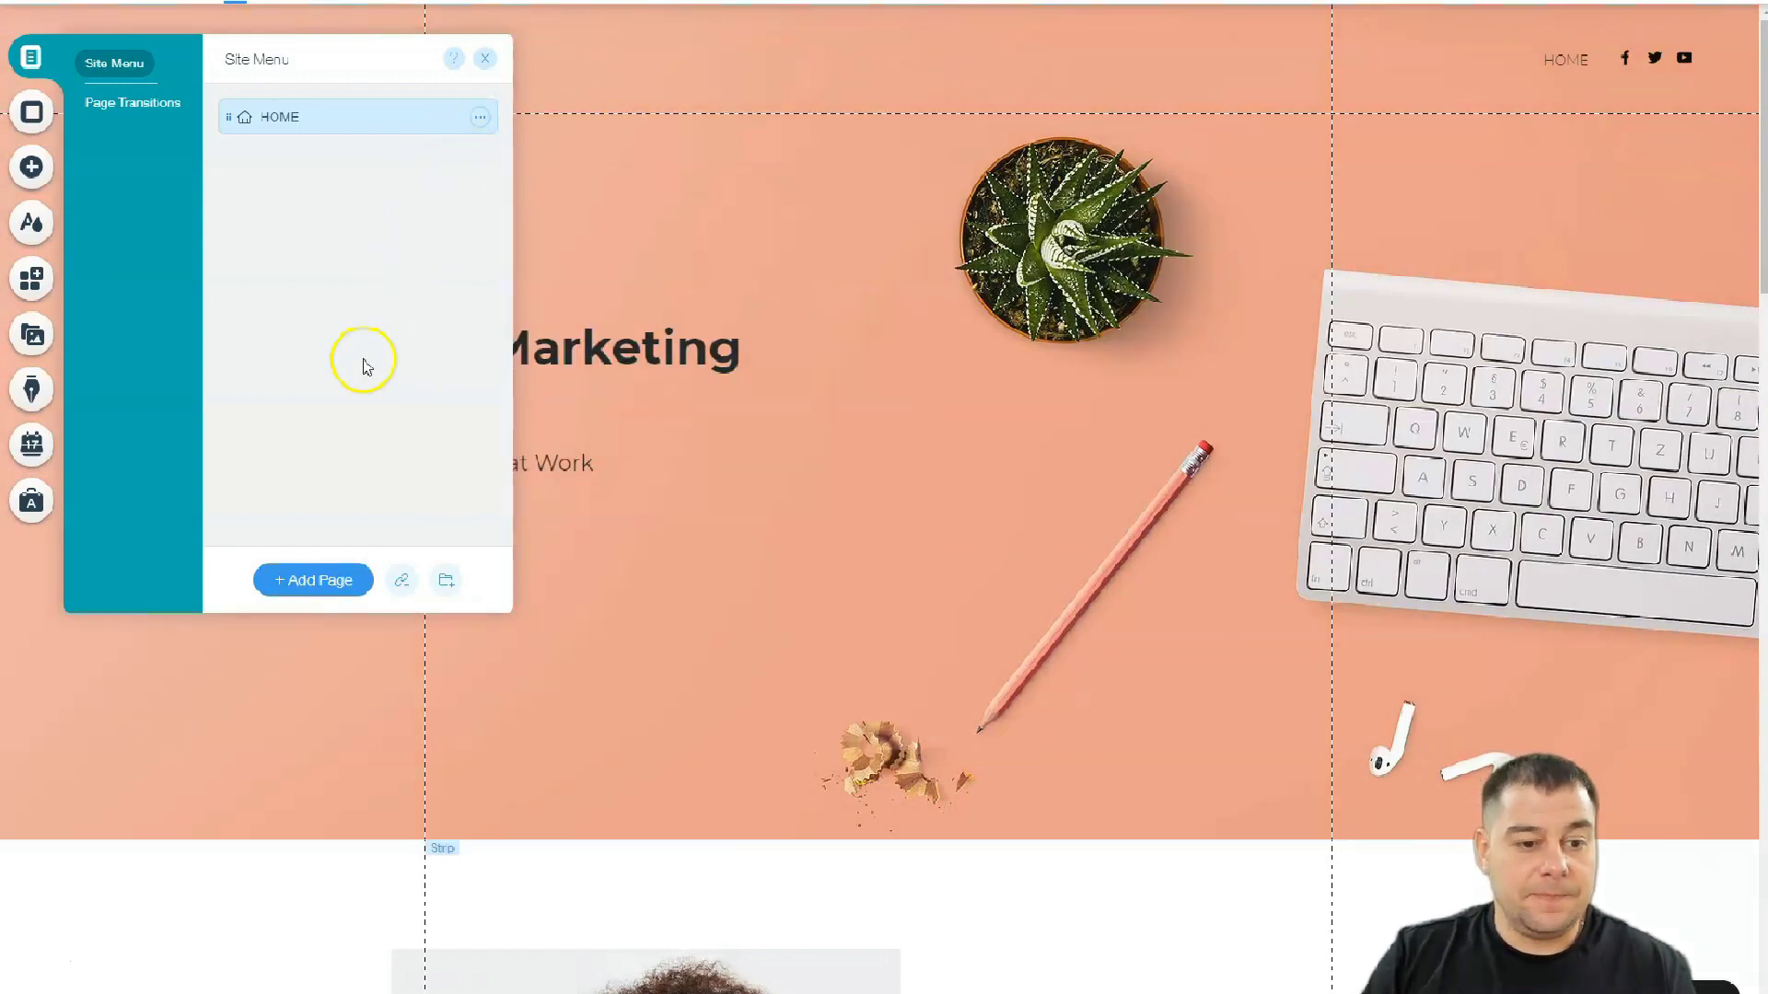
click(130, 114)
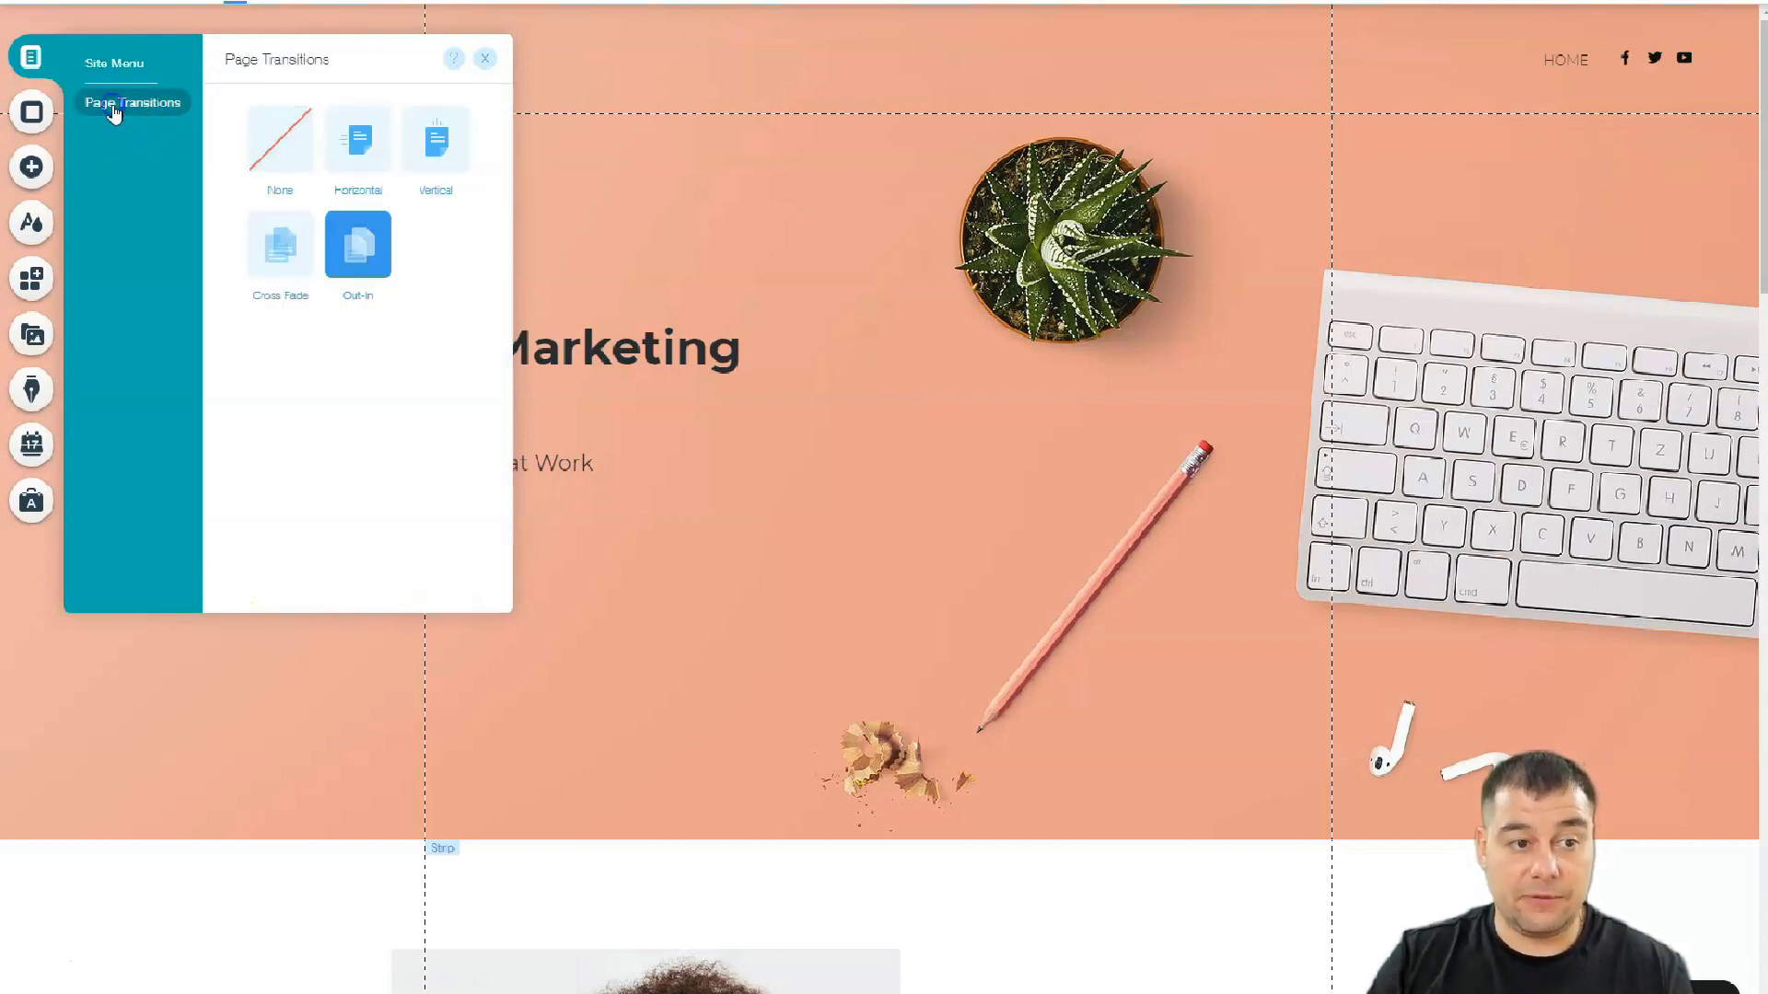
click(483, 60)
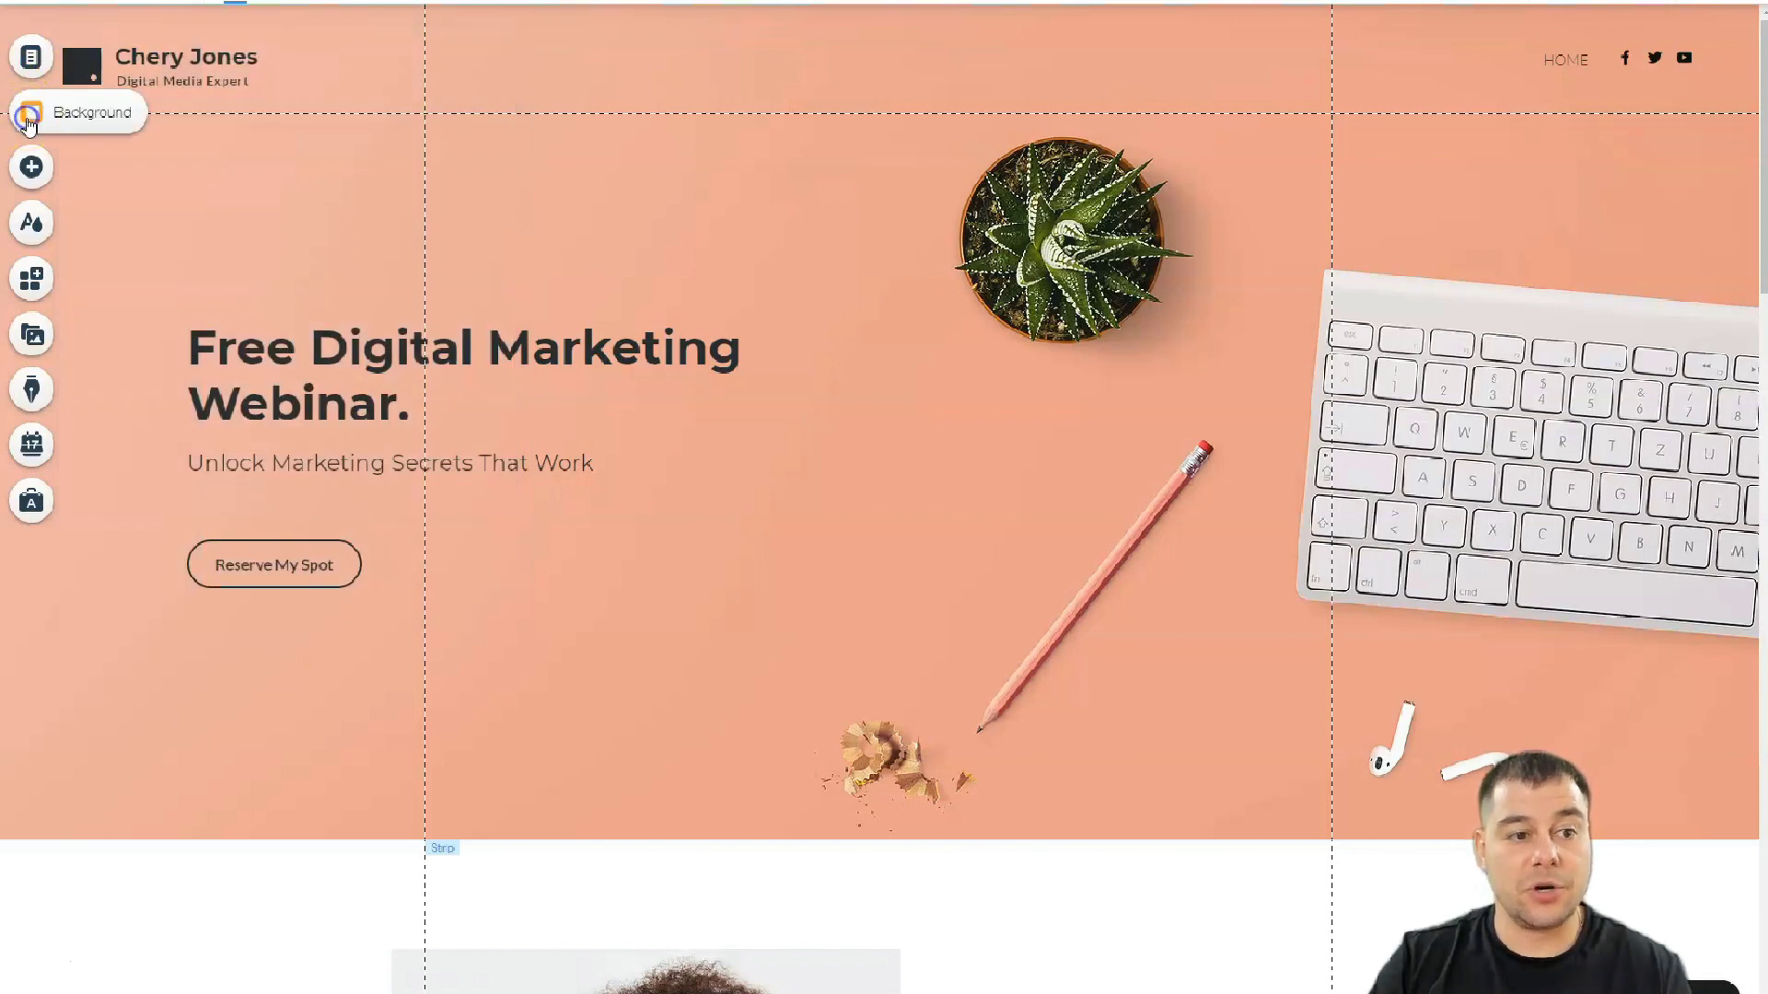
Step: Try several theme colors for the page background and set it to the light grey #D5D8E0
click(28, 118)
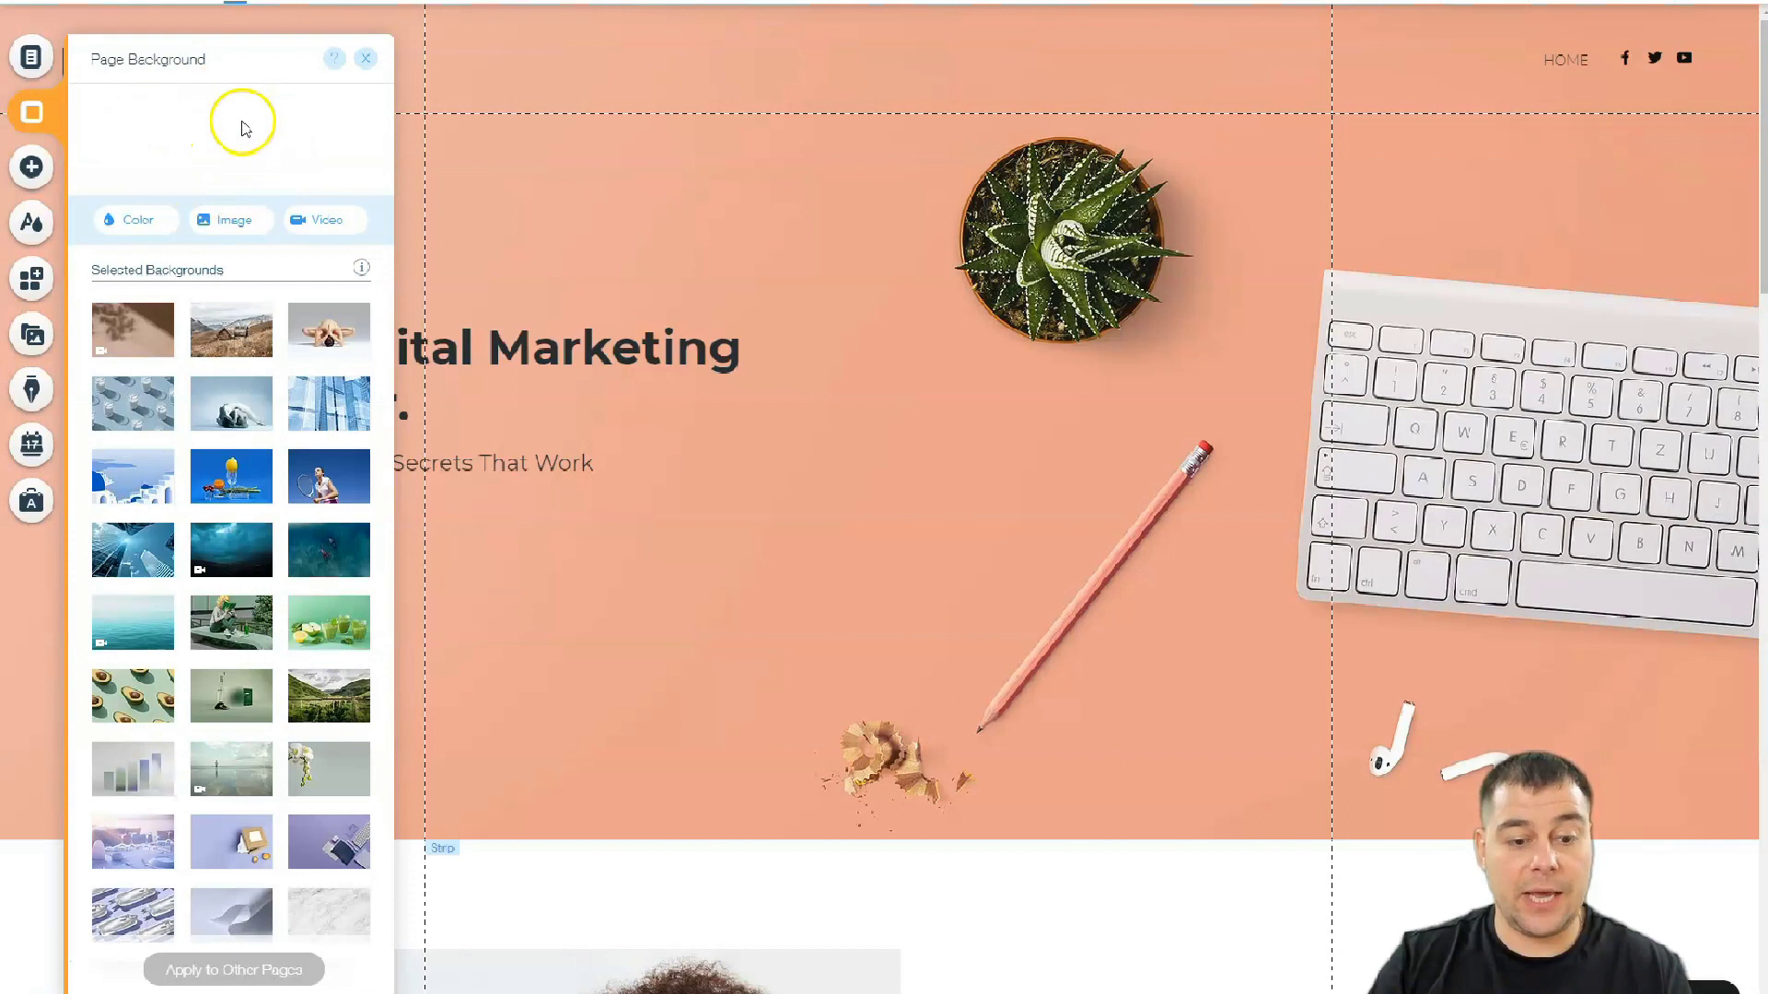
click(132, 223)
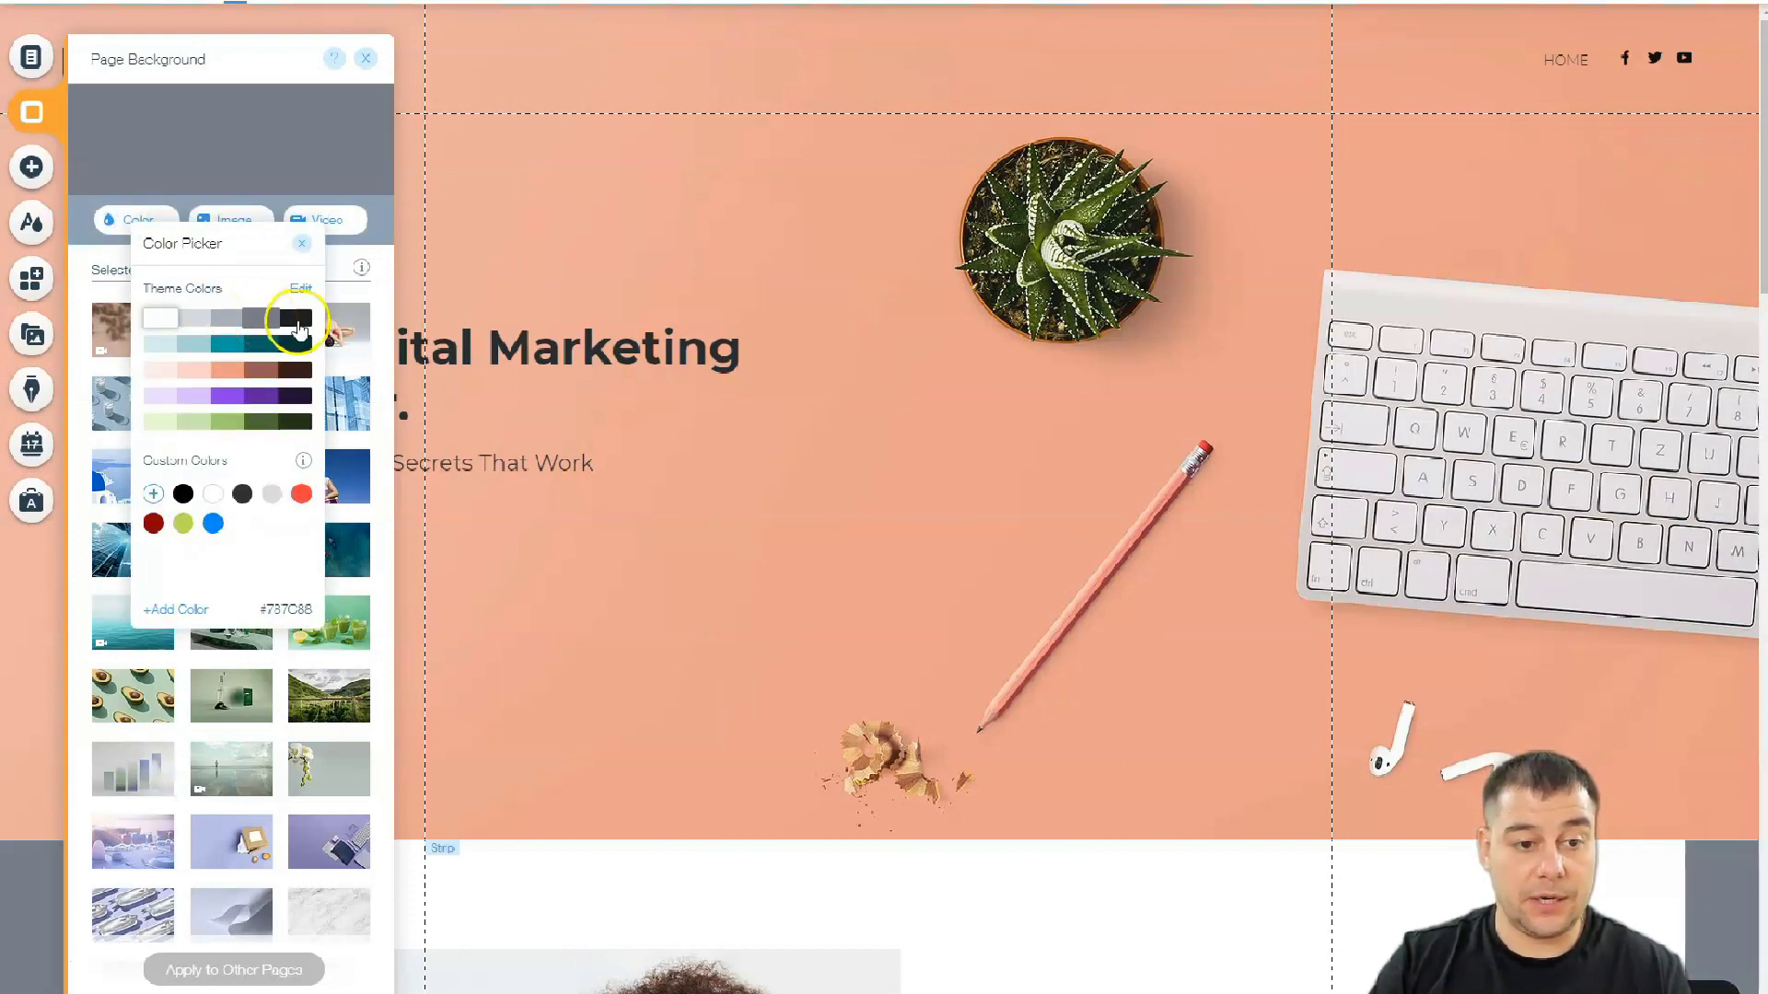
click(296, 319)
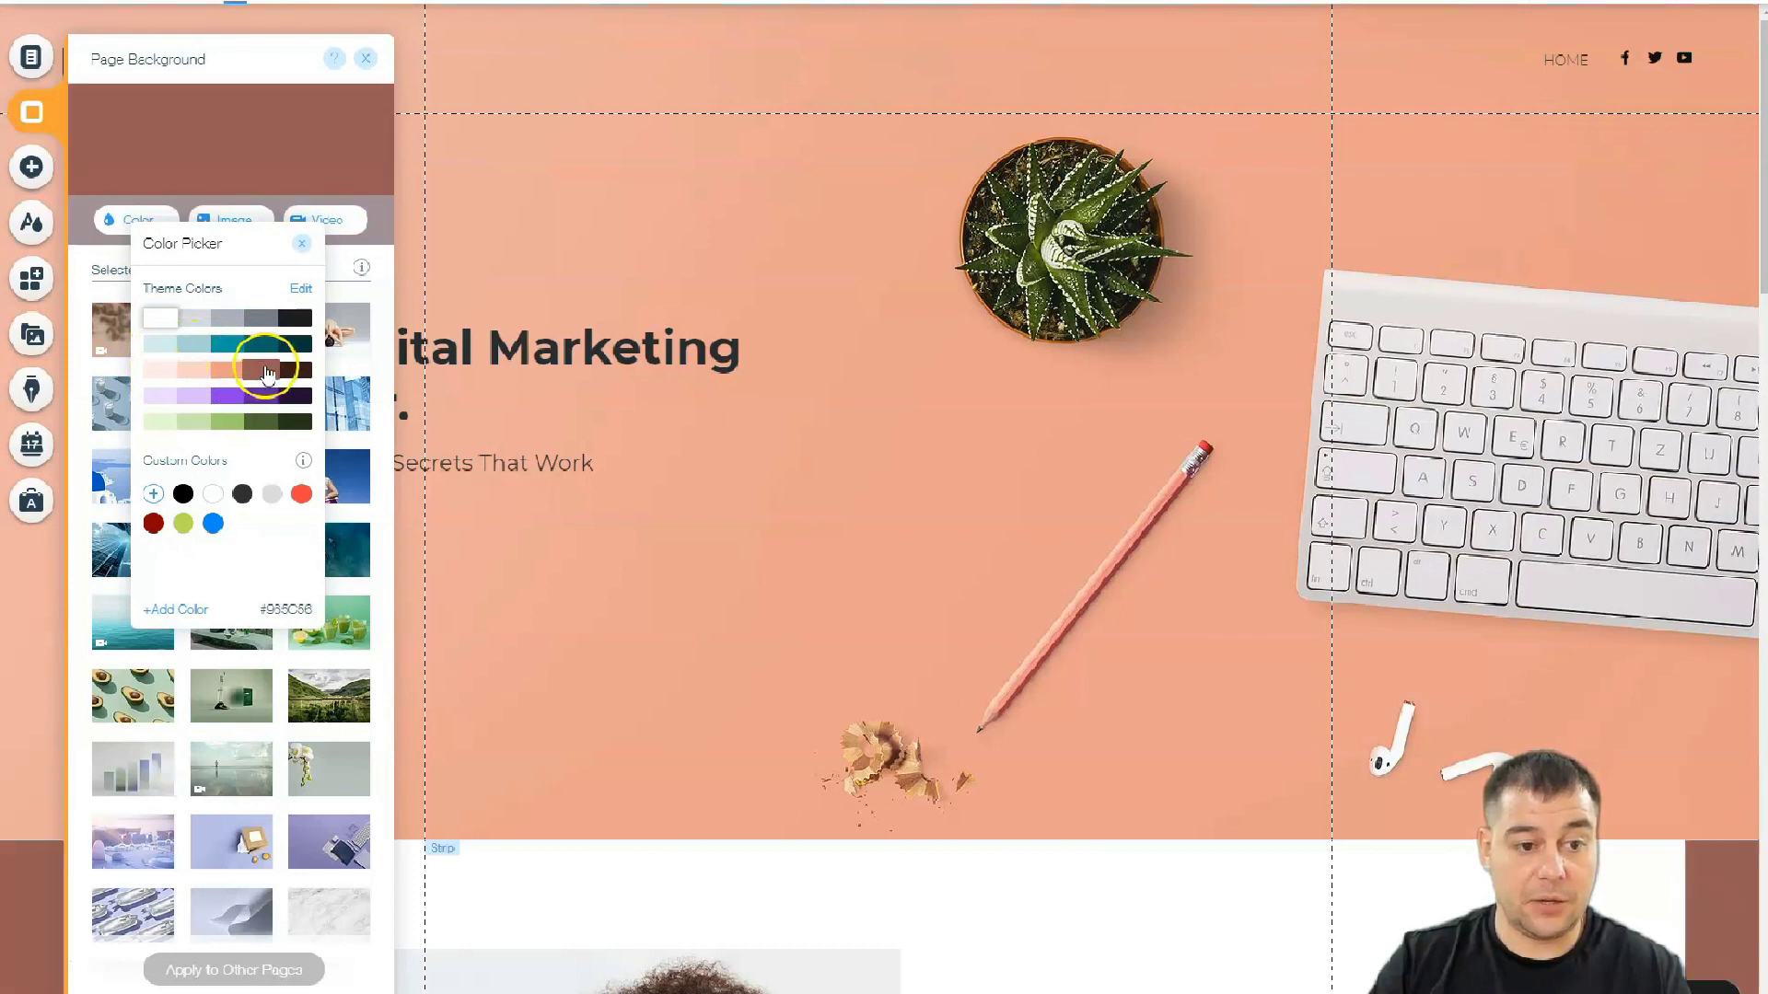
click(260, 396)
click(155, 495)
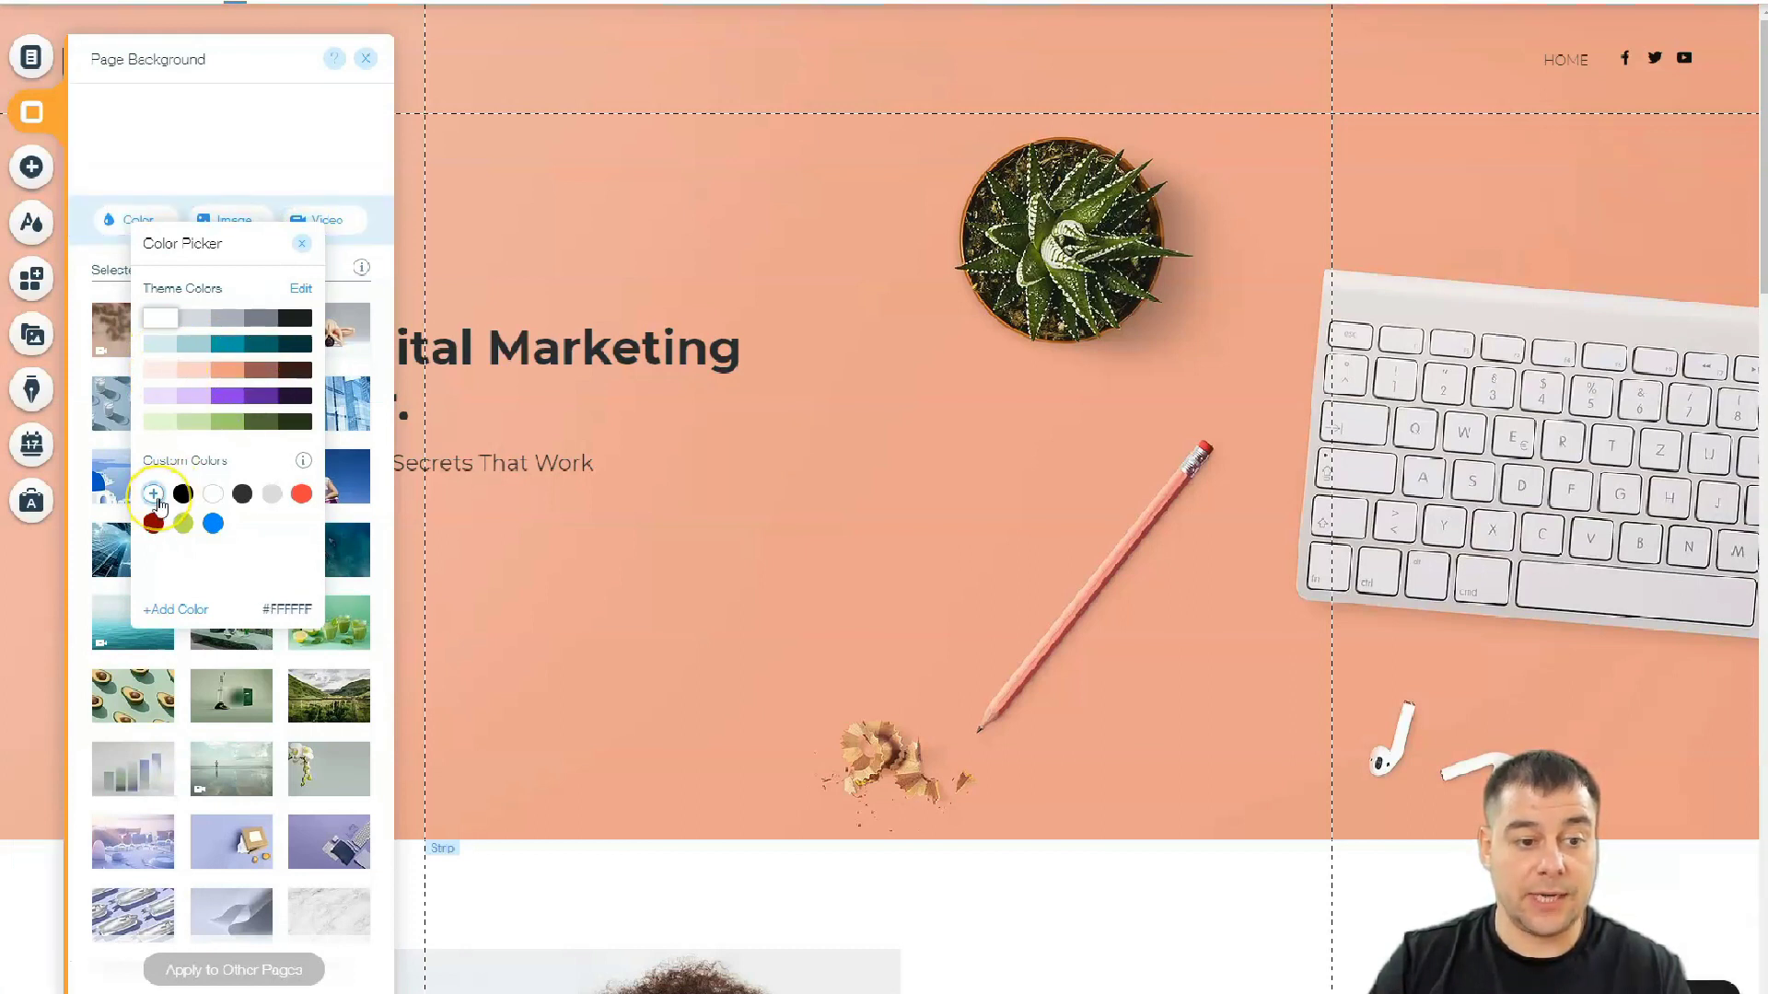
click(196, 320)
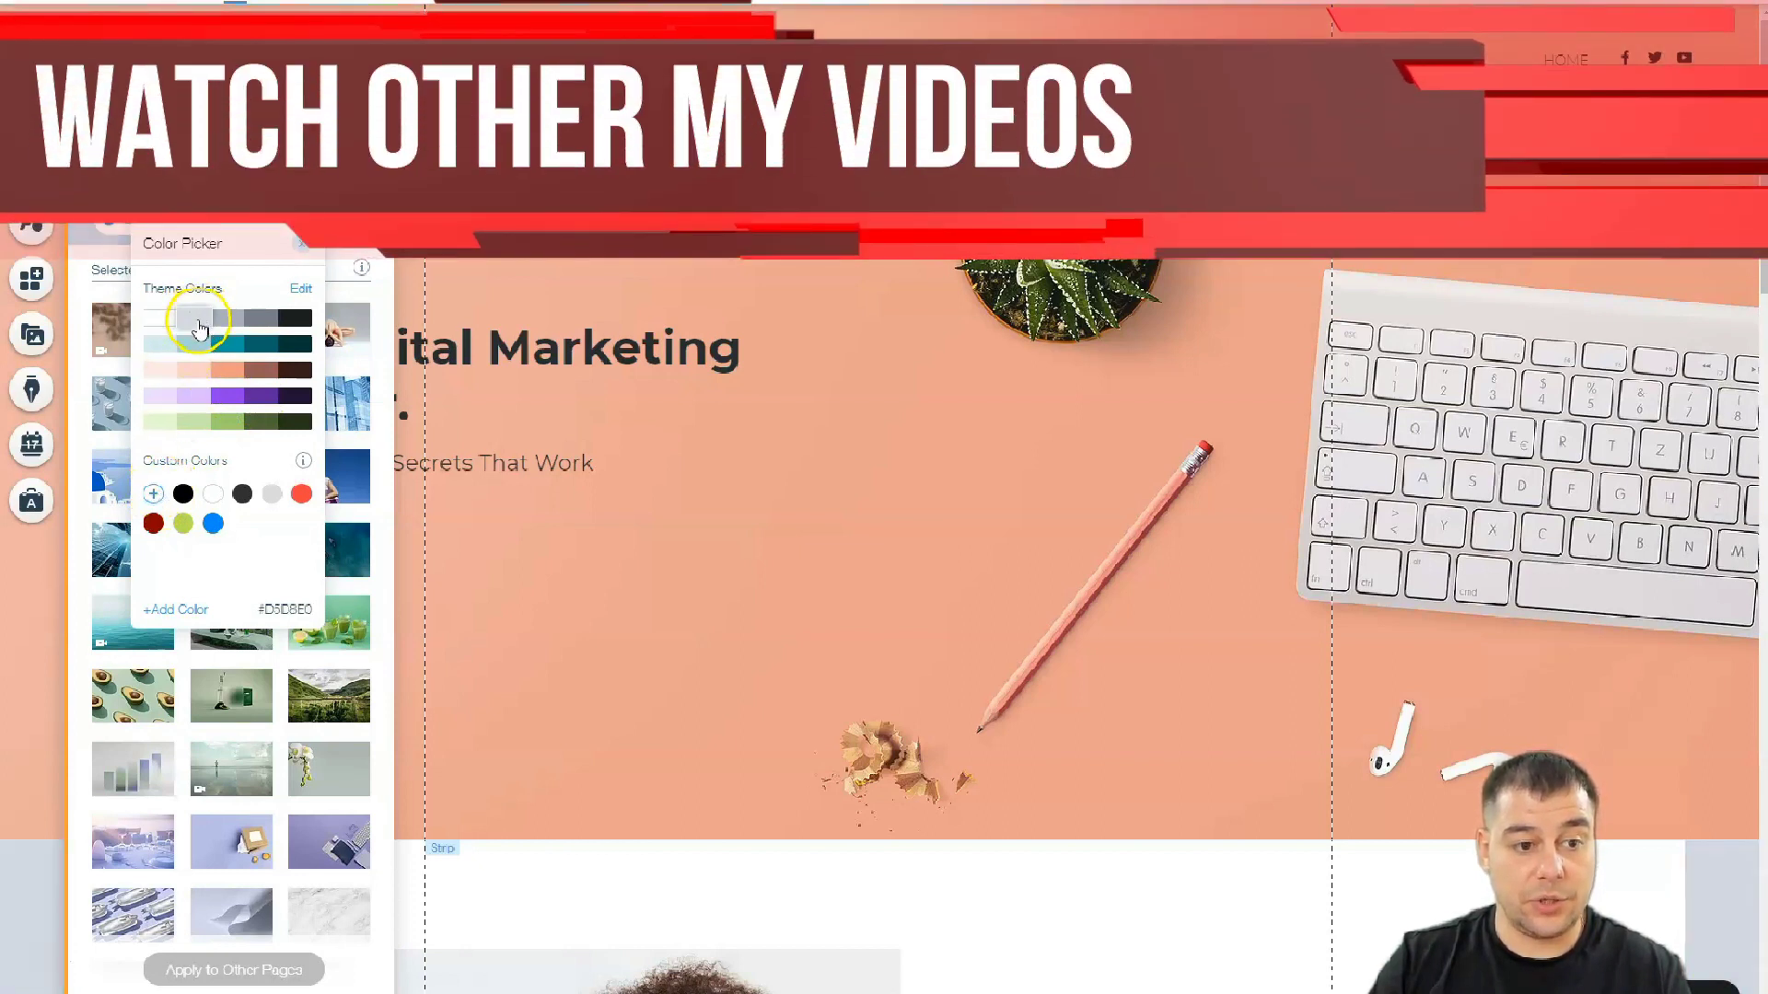
click(302, 244)
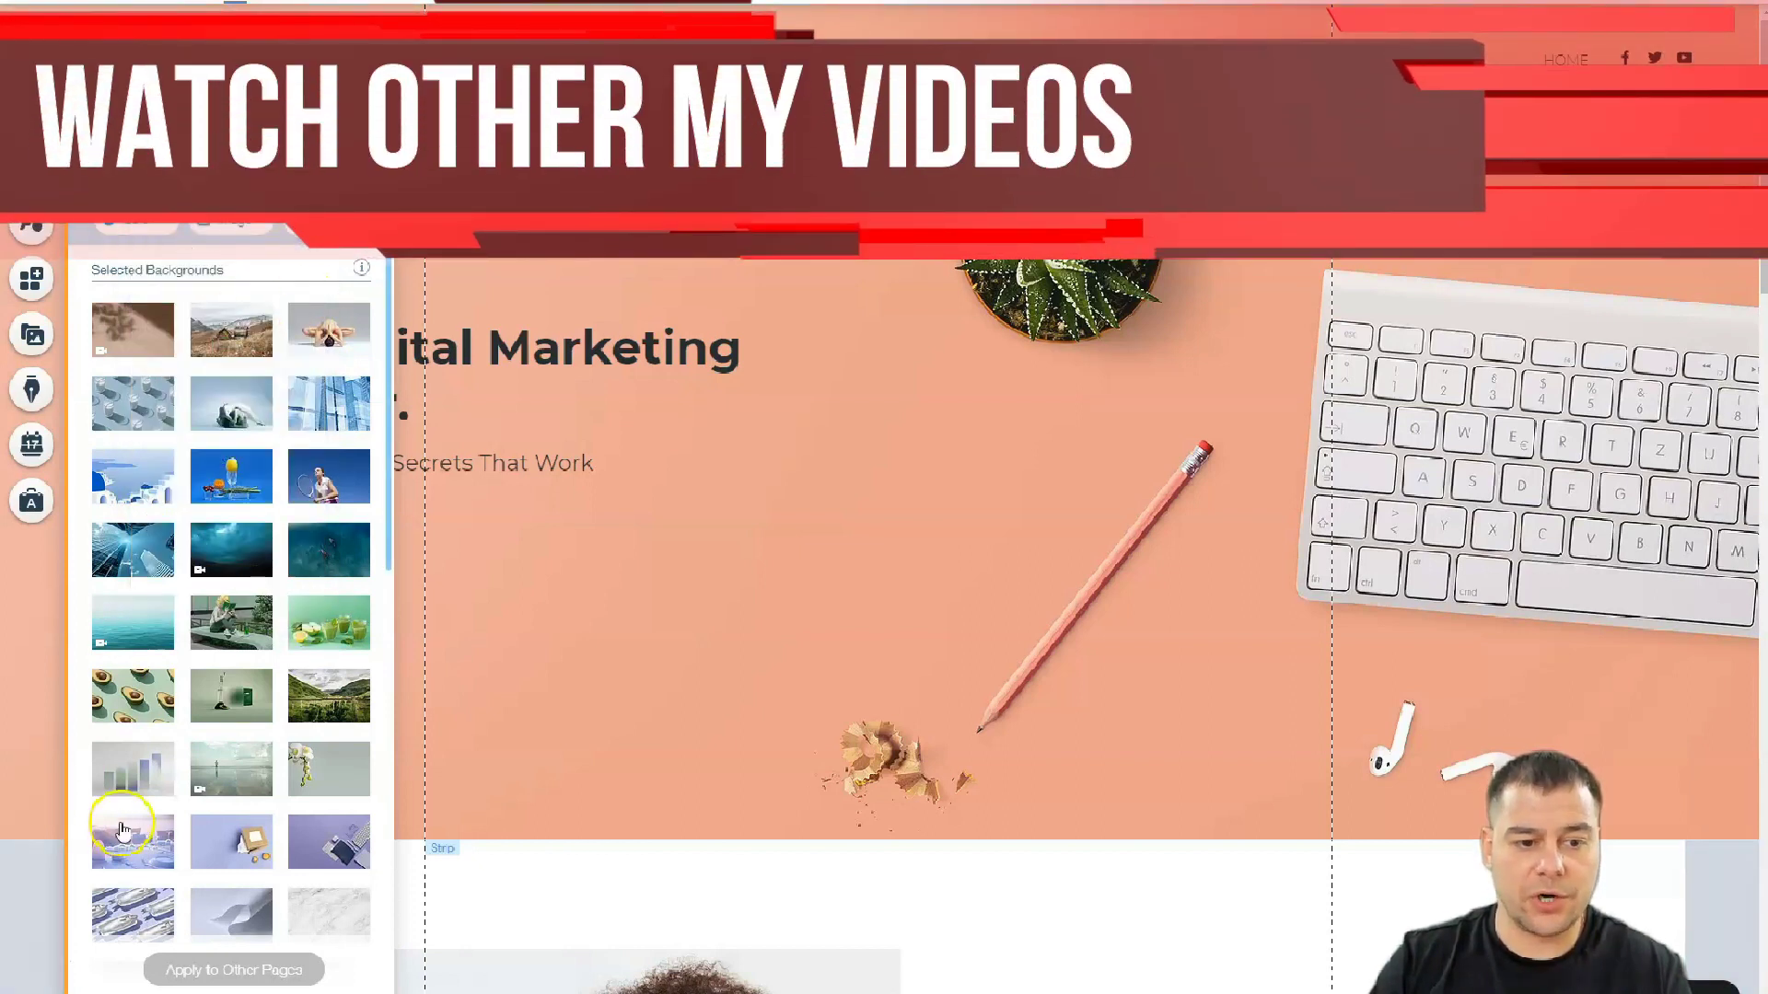
Step: Look through the ready-made background images and videos for the page, and close the background options
scroll(287, 498, down, 4)
scroll(286, 498, down, 8)
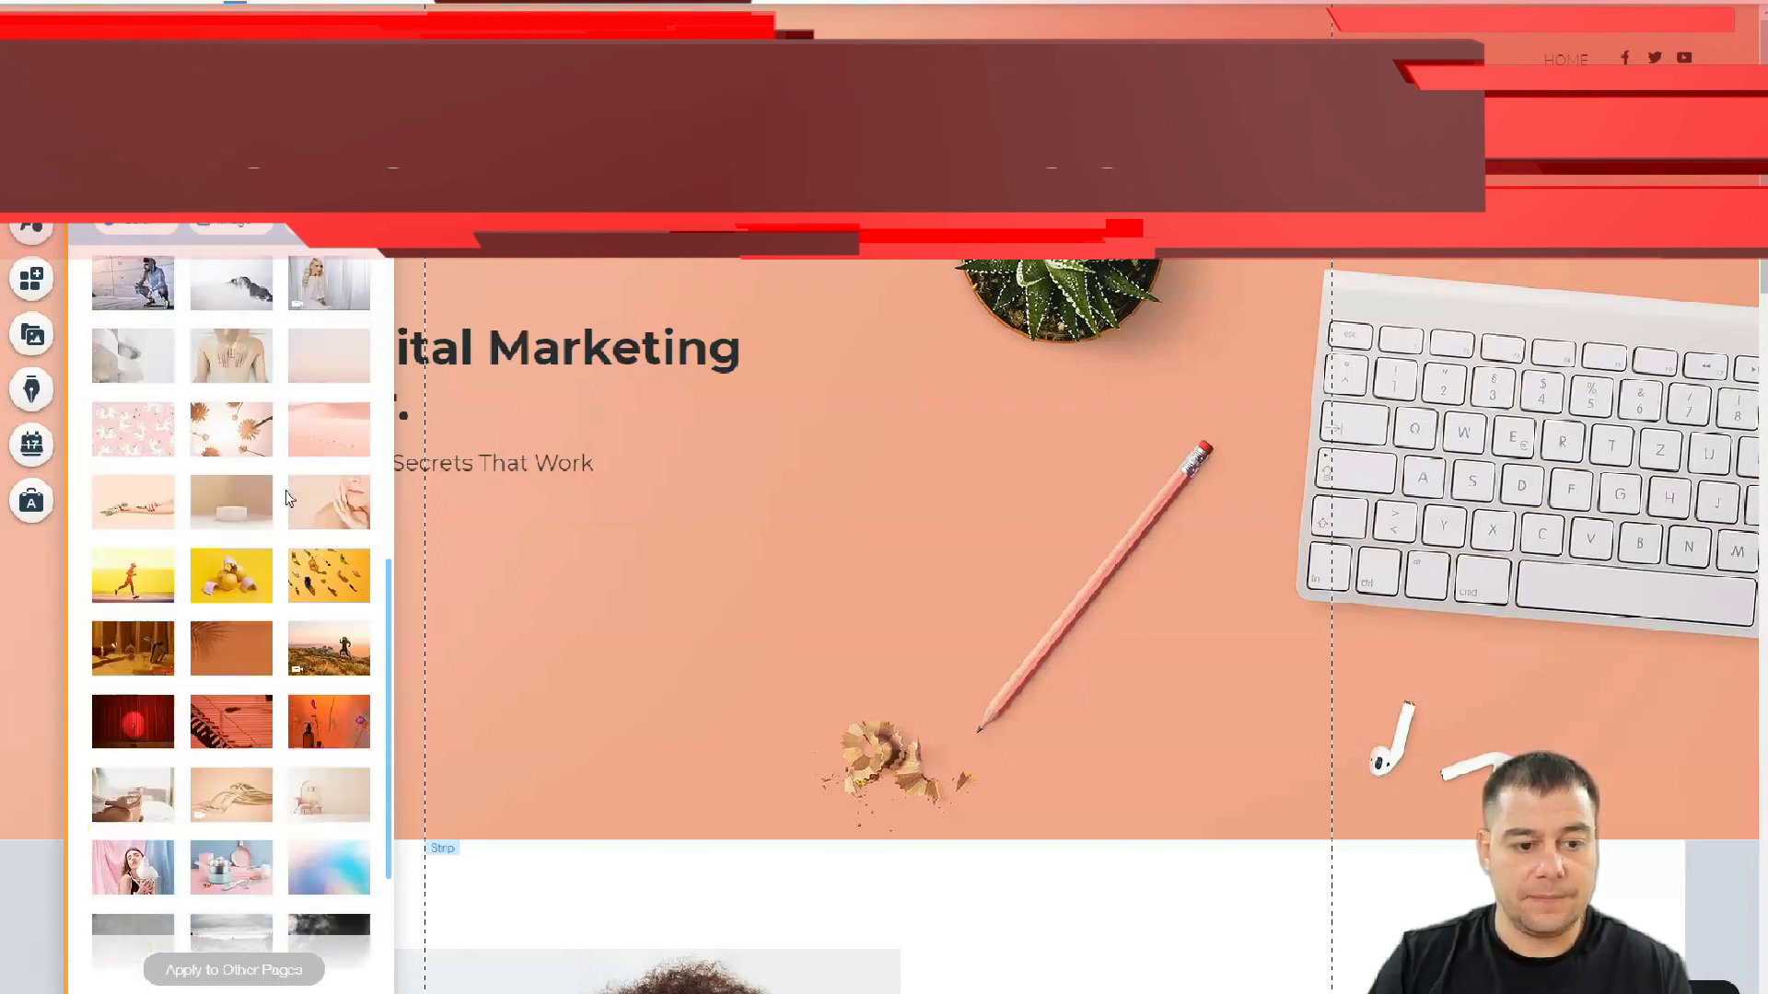
scroll(291, 494, up, 7)
scroll(291, 494, up, 3)
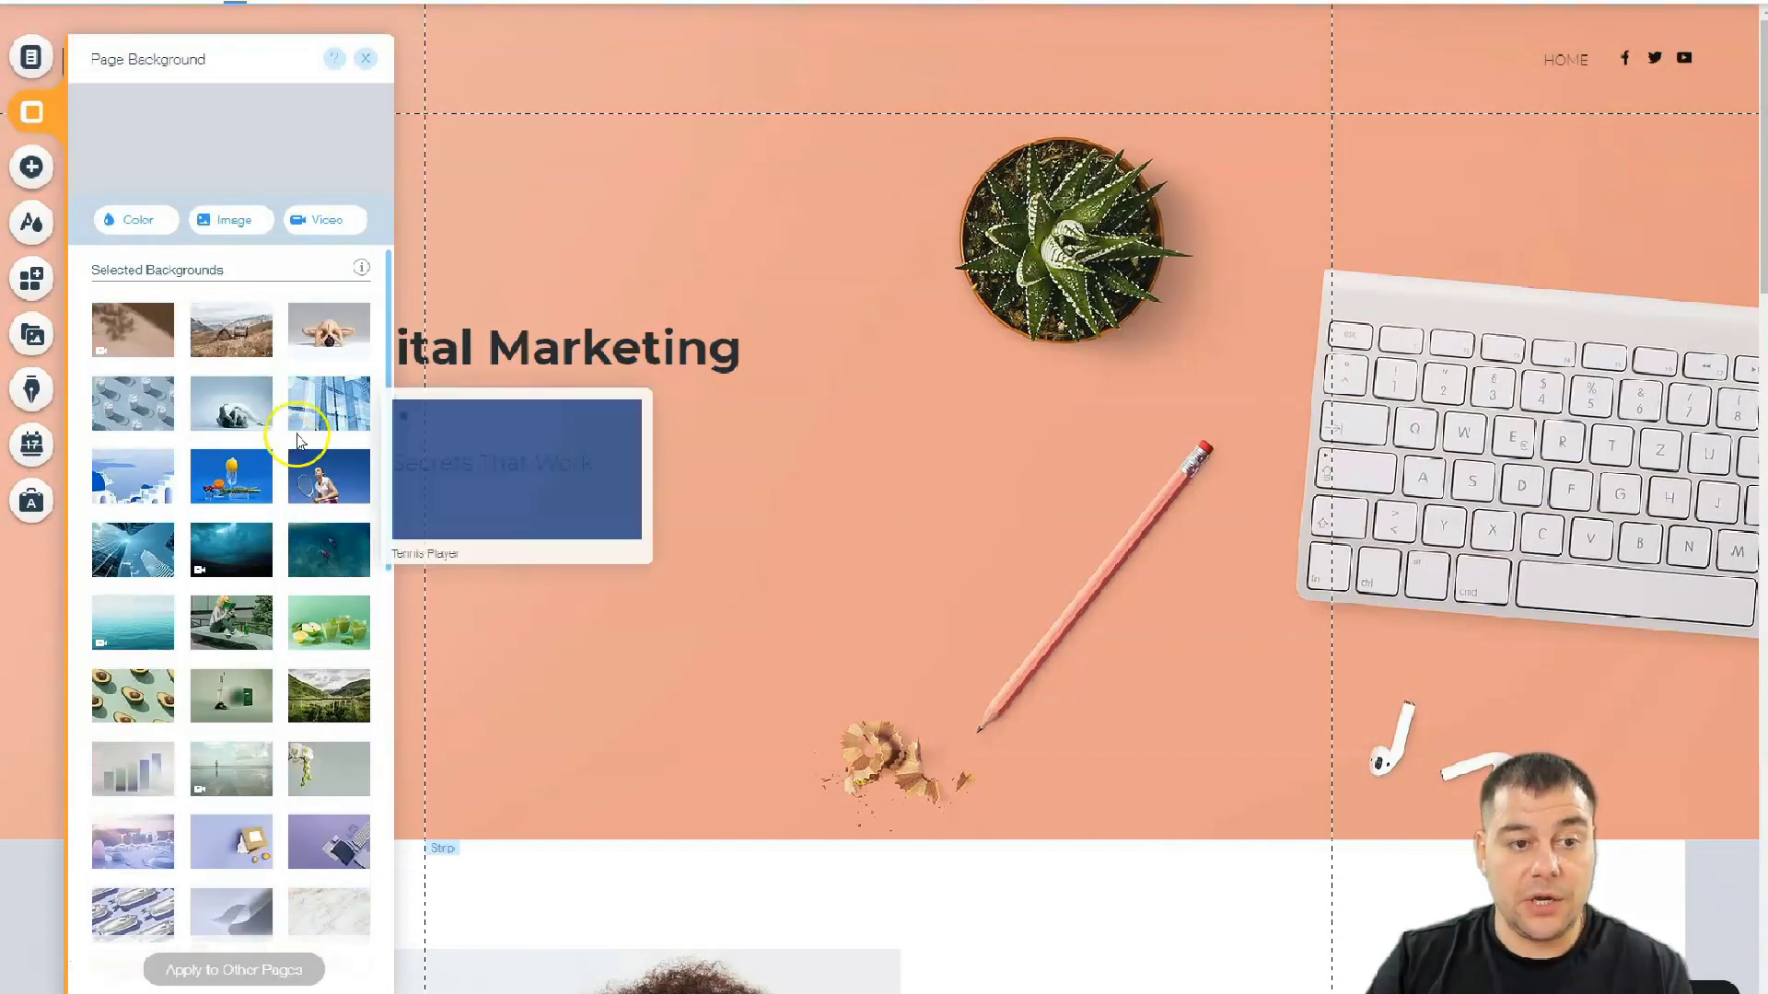
click(365, 58)
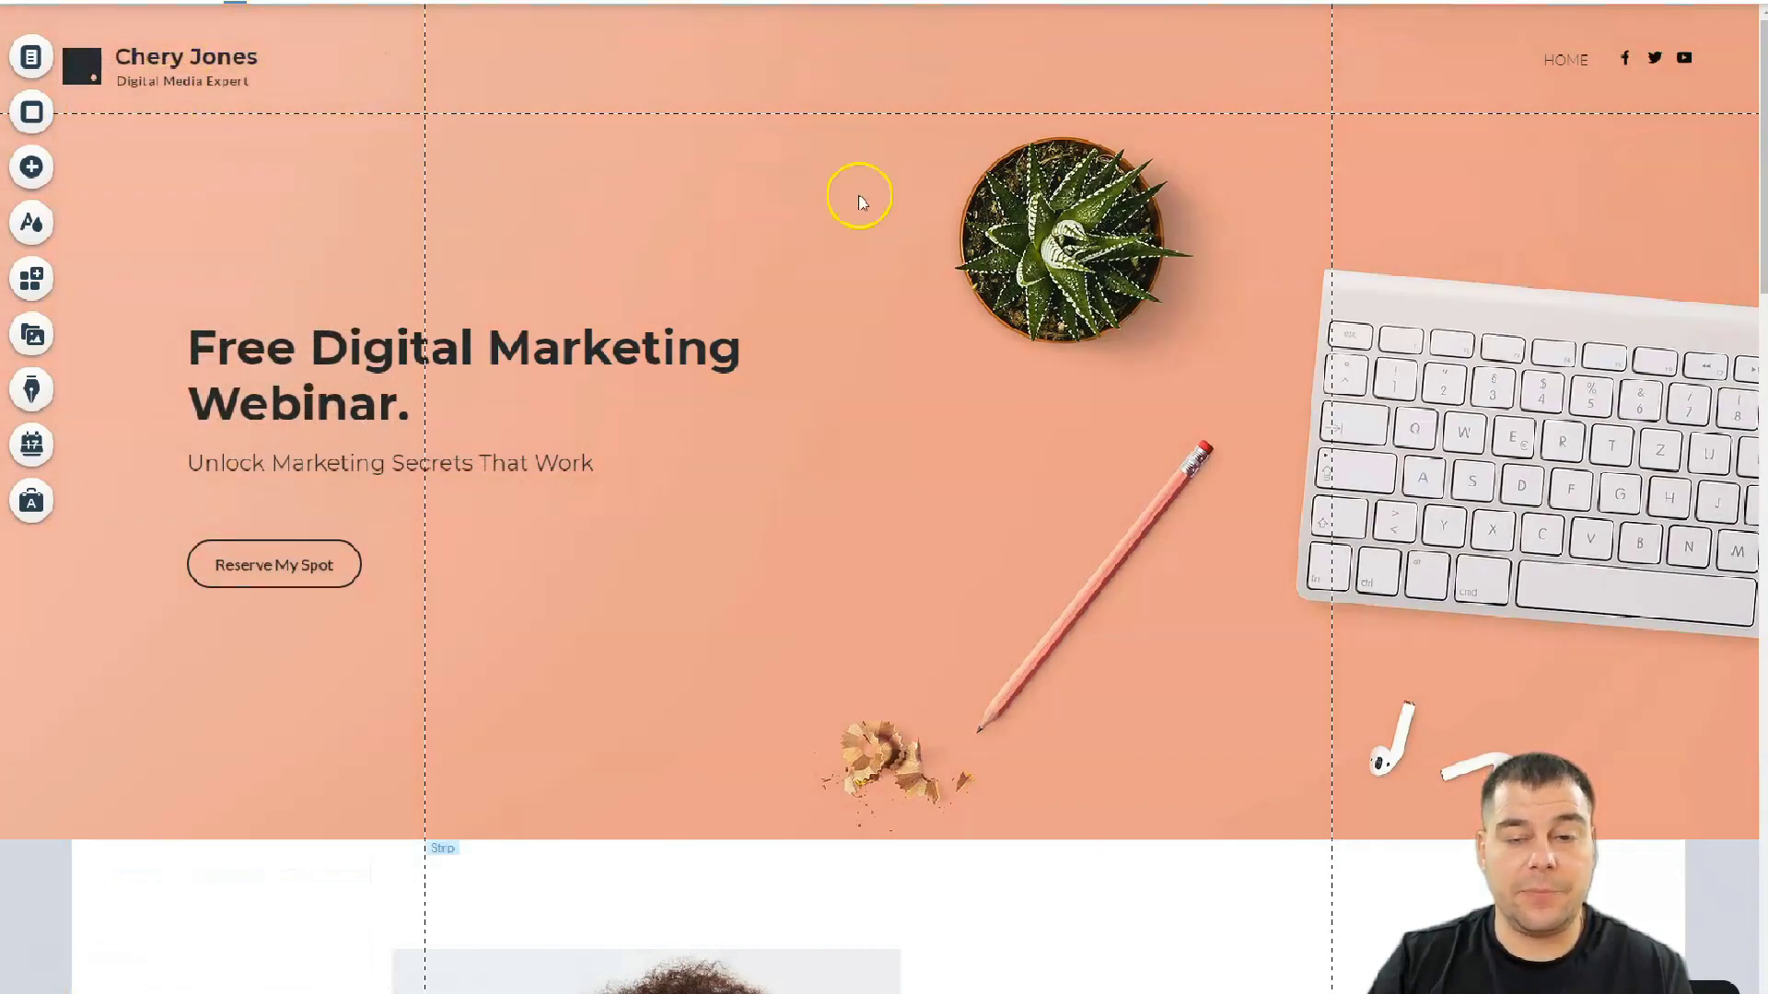
Step: Try several themed and additional header designs on the page header, including light and dark ones, and close the design options
click(484, 104)
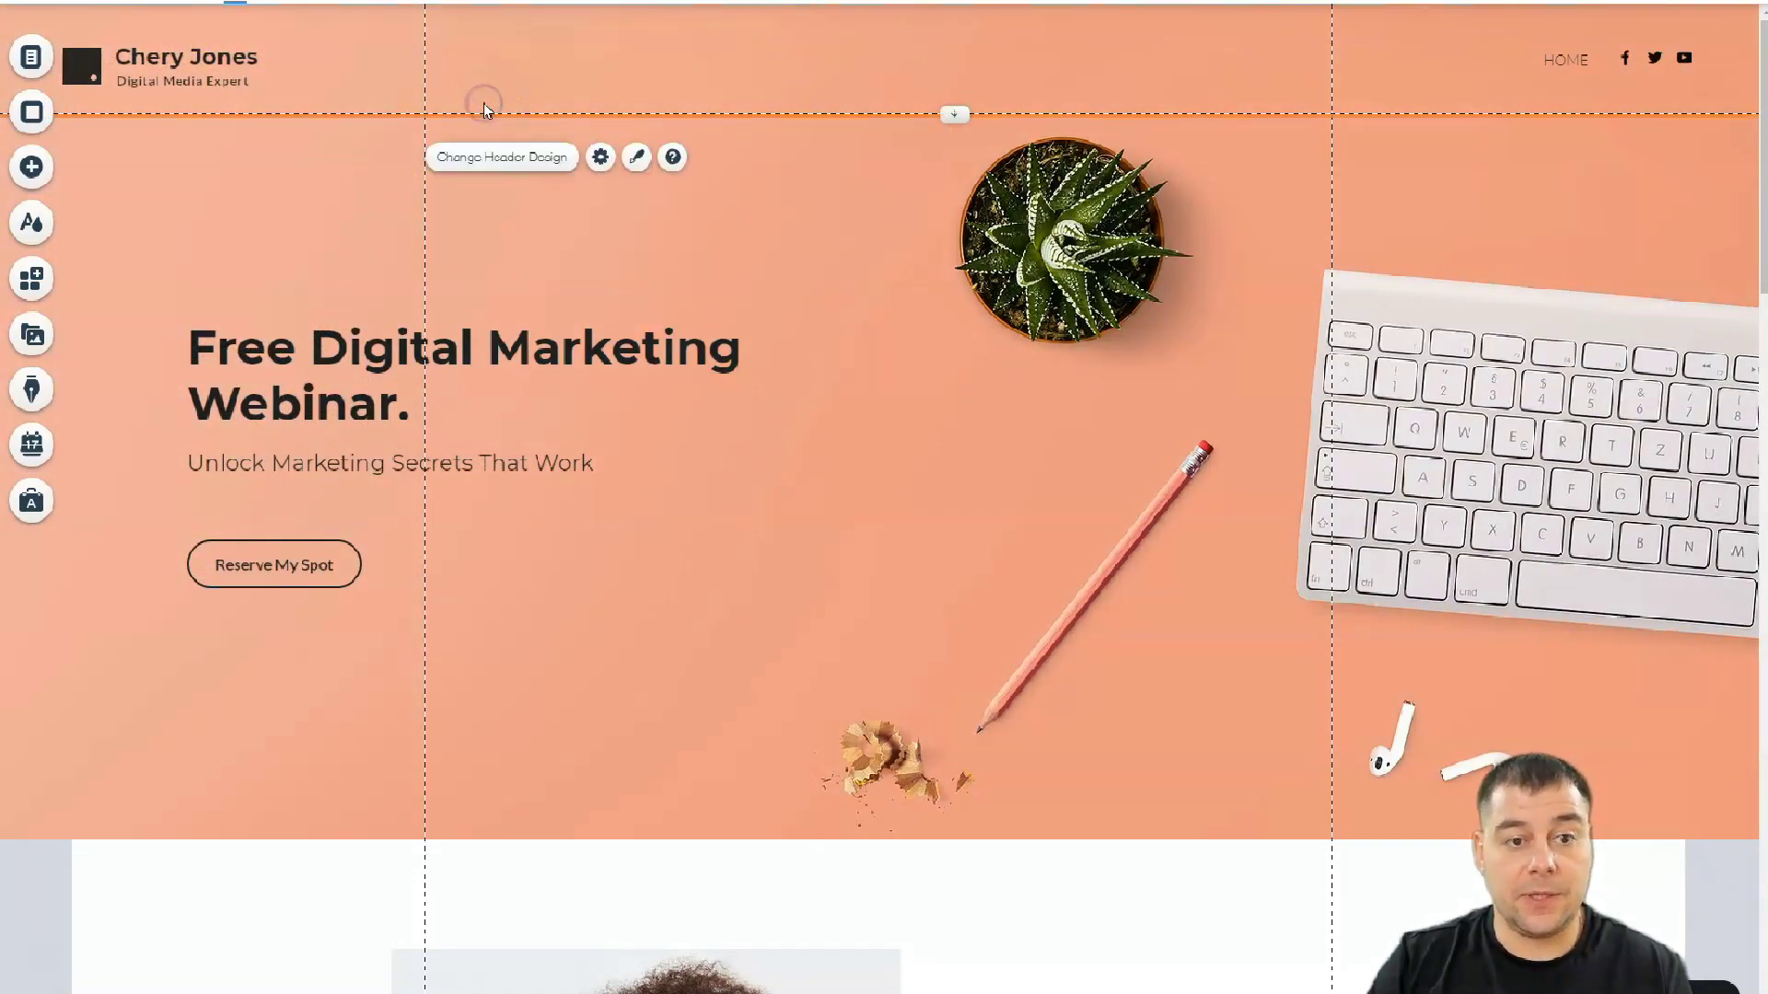
click(487, 164)
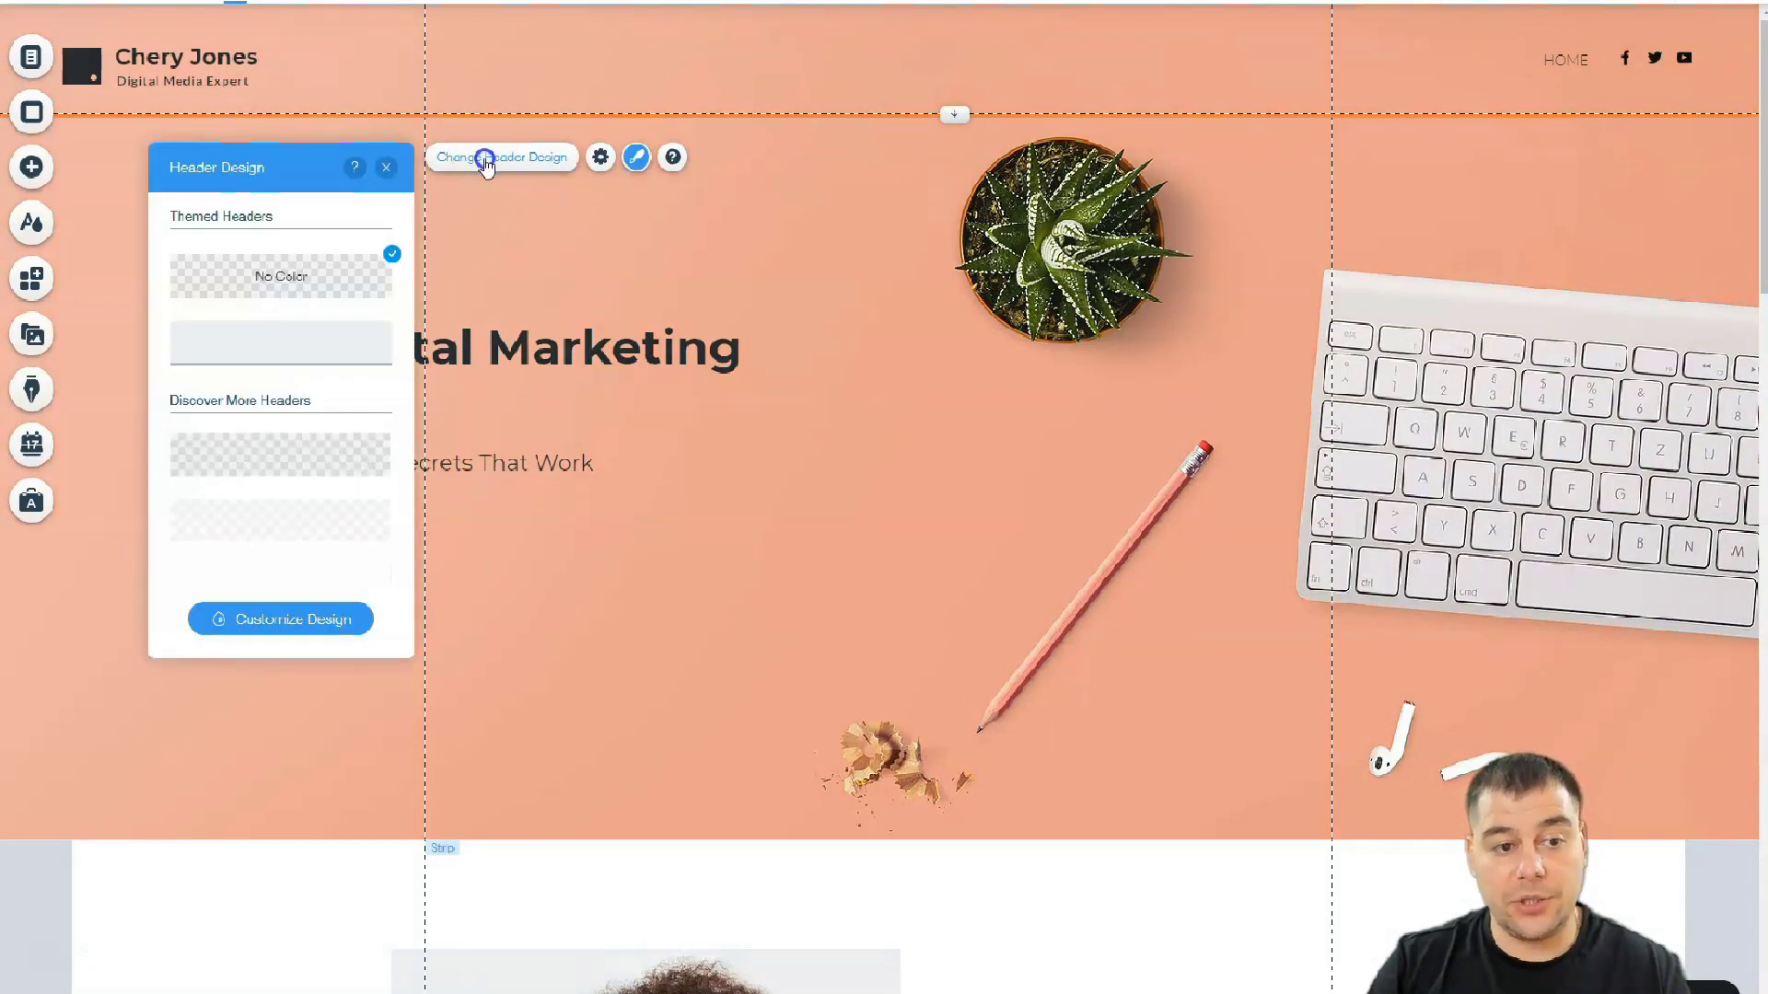
click(287, 279)
click(279, 357)
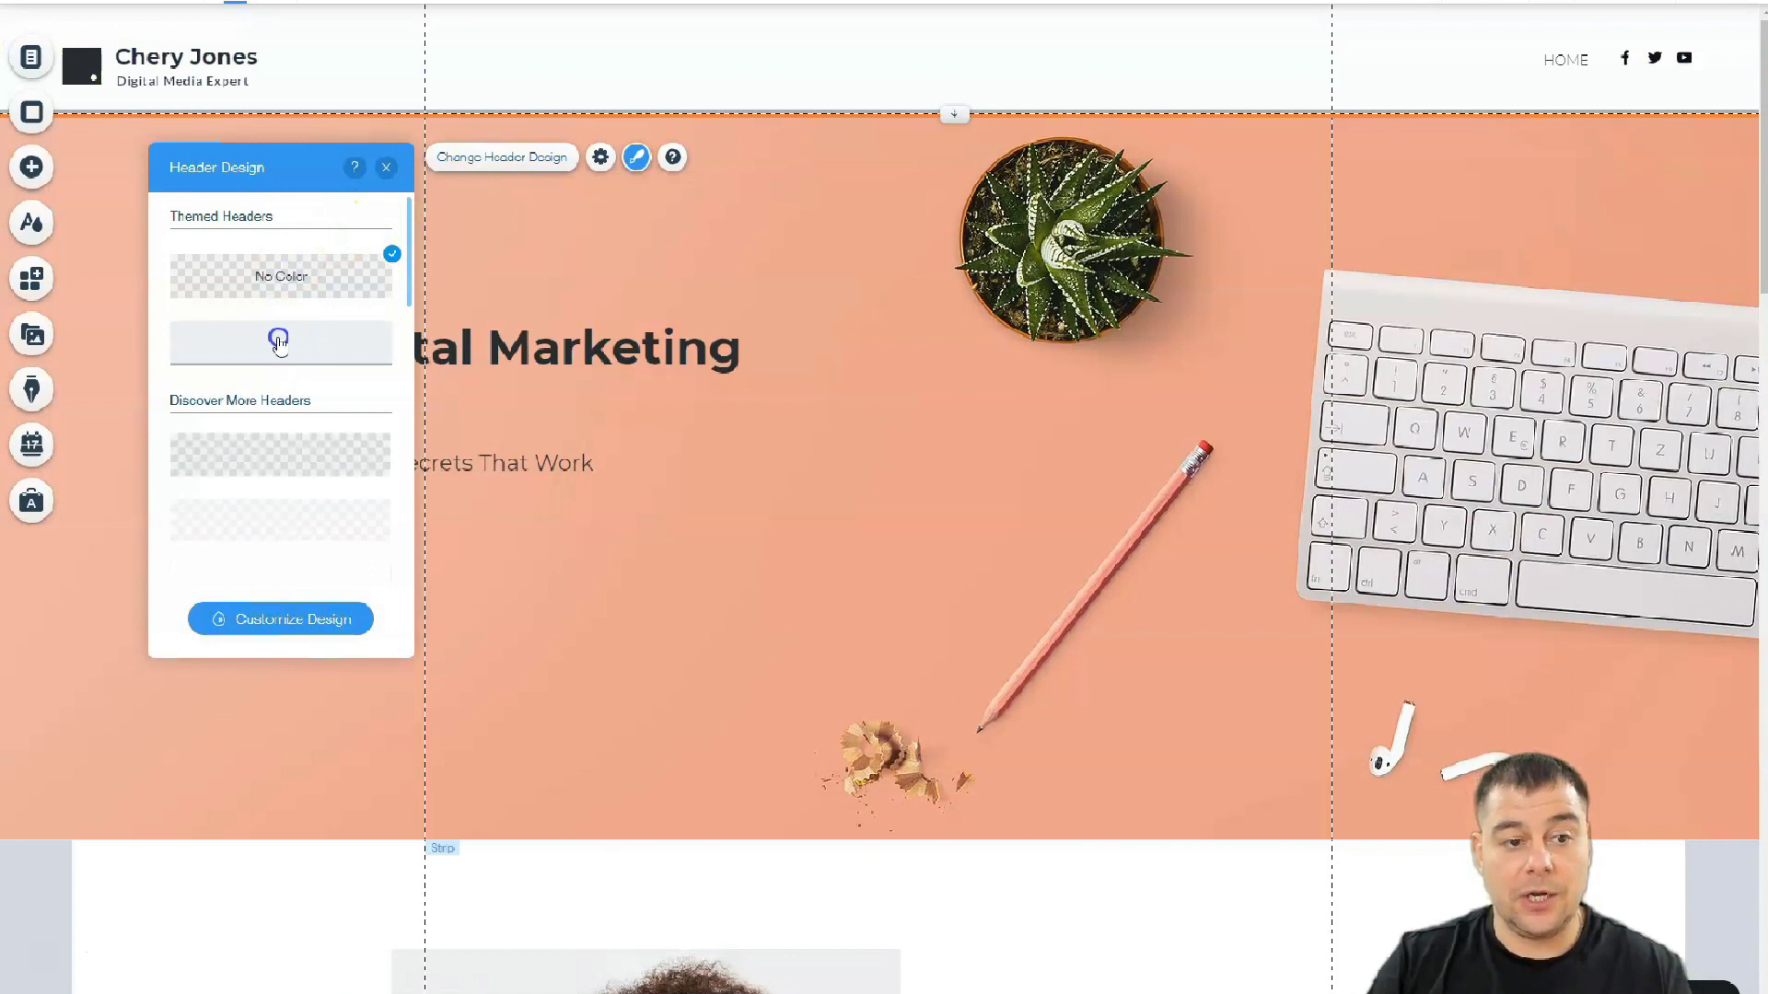
click(259, 475)
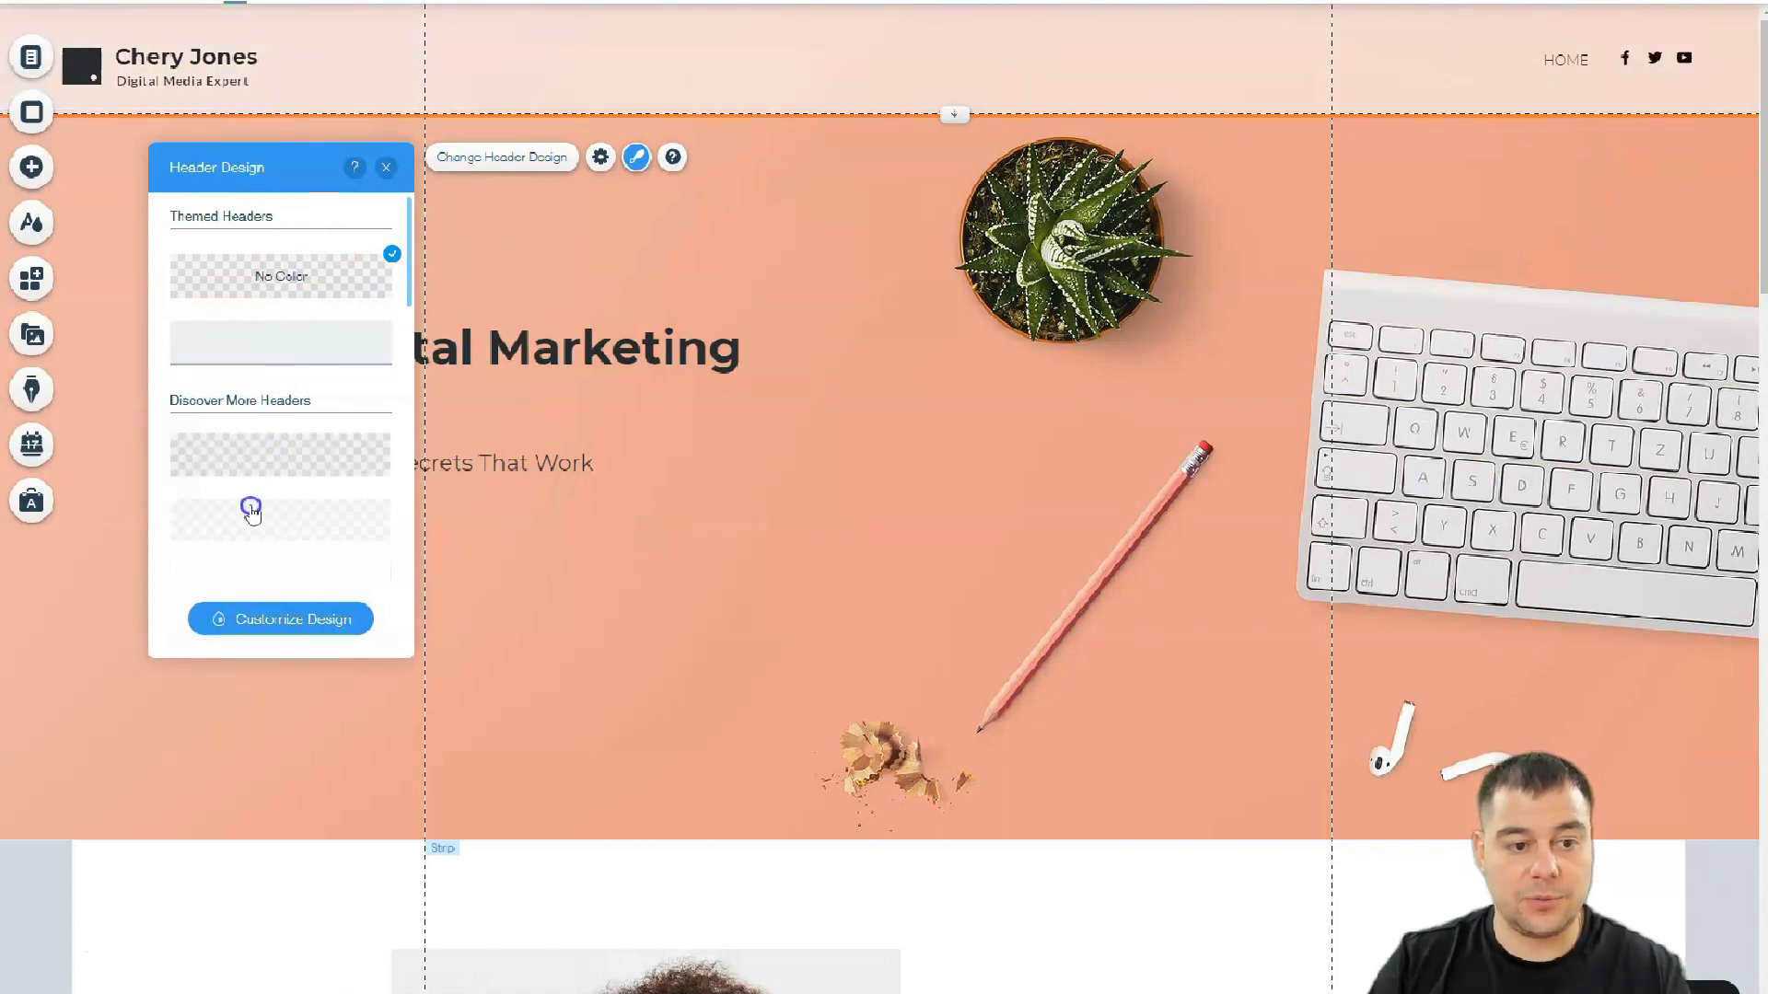
scroll(256, 490, down, 3)
click(288, 394)
click(283, 444)
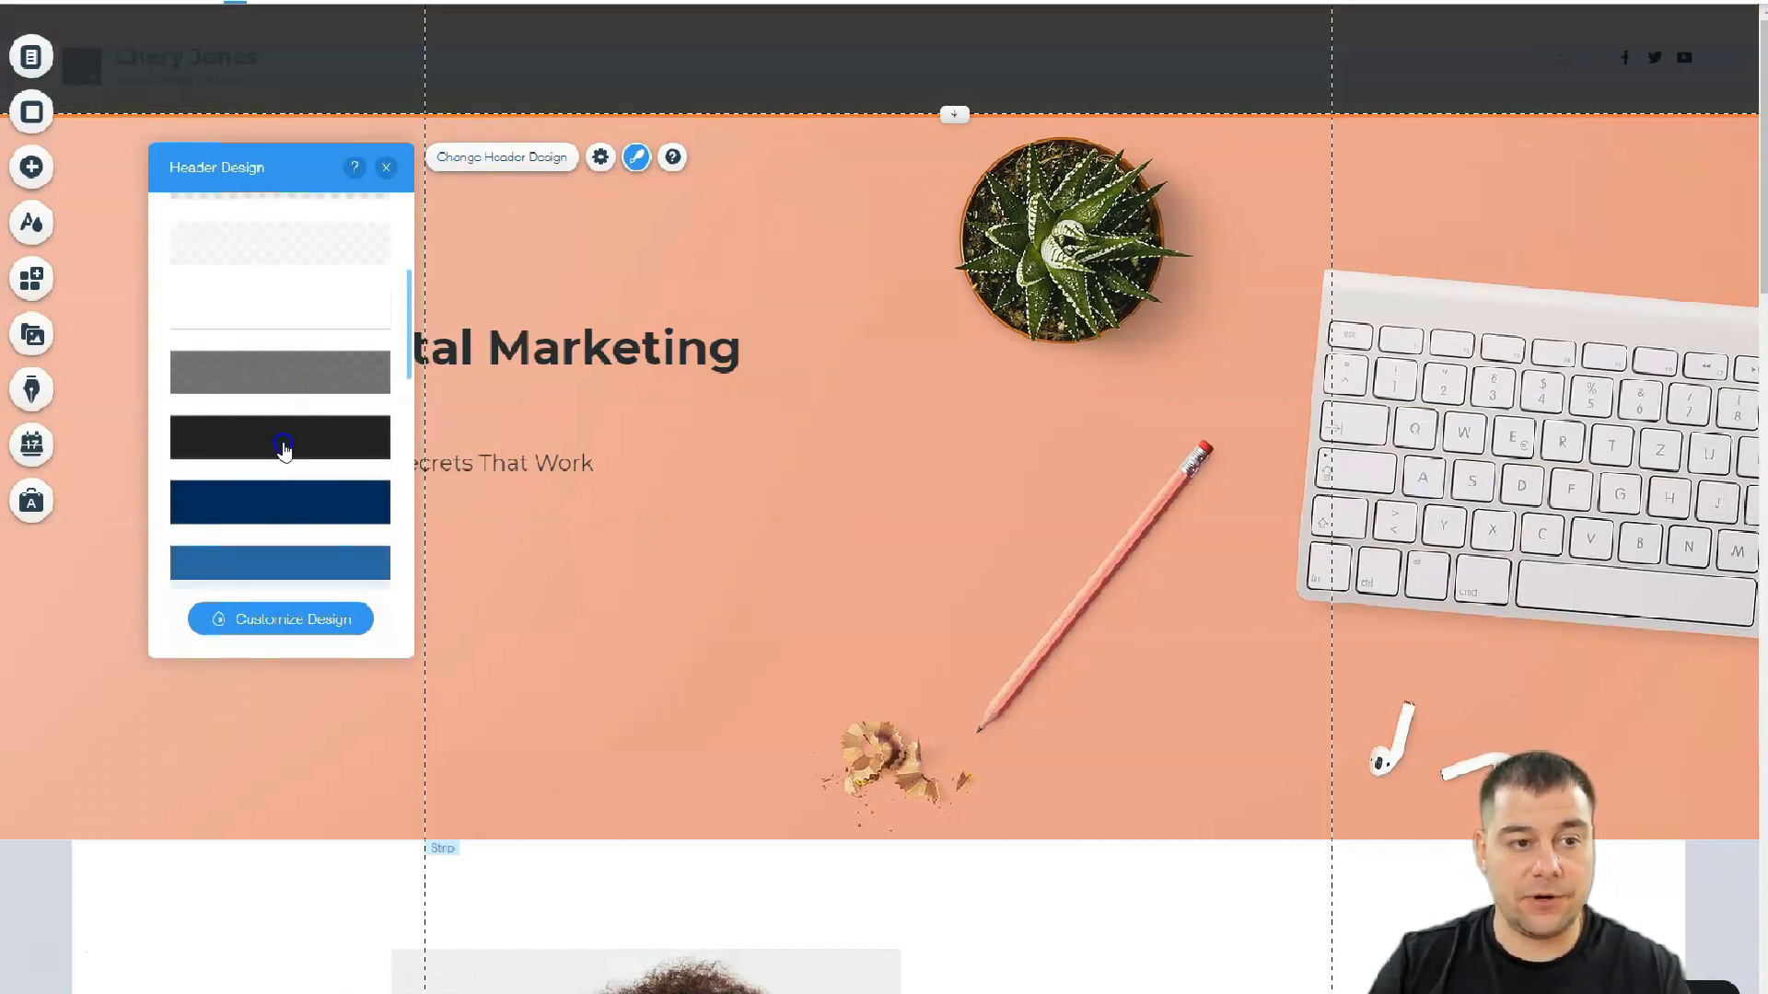
click(276, 476)
click(384, 170)
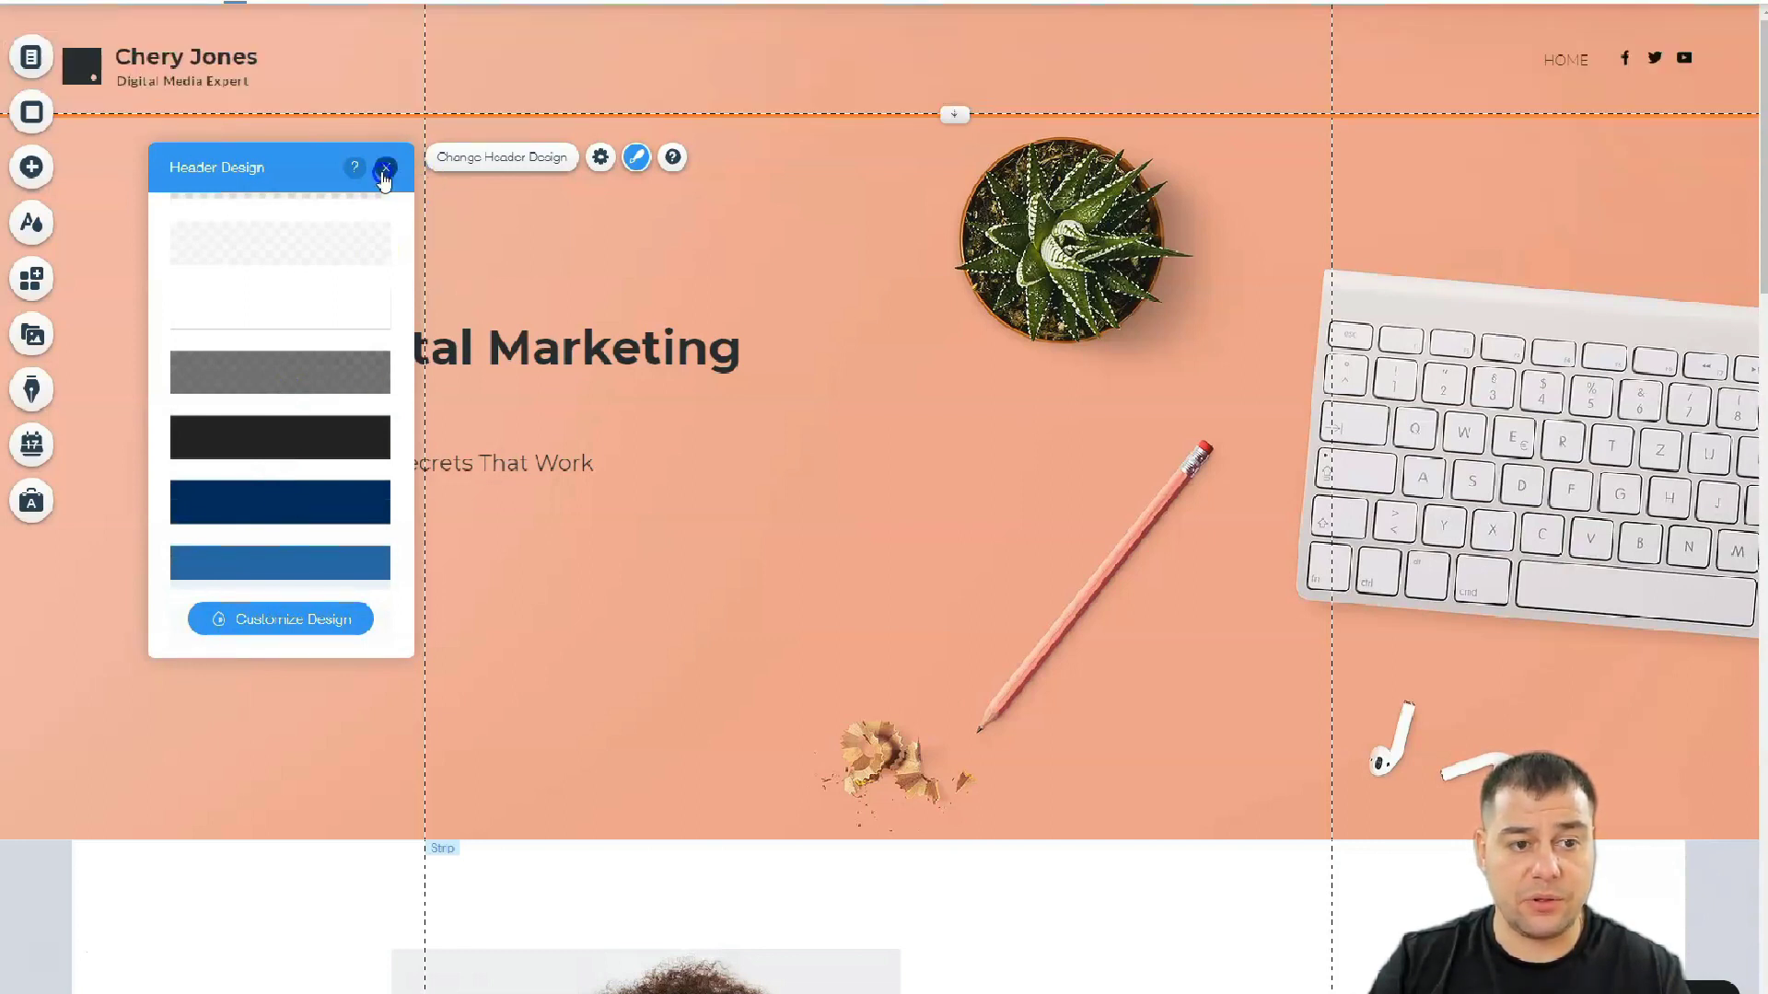
Step: Go through the page header's scroll behaviors, select Disappears, and close the header scroll settings
click(601, 166)
click(241, 306)
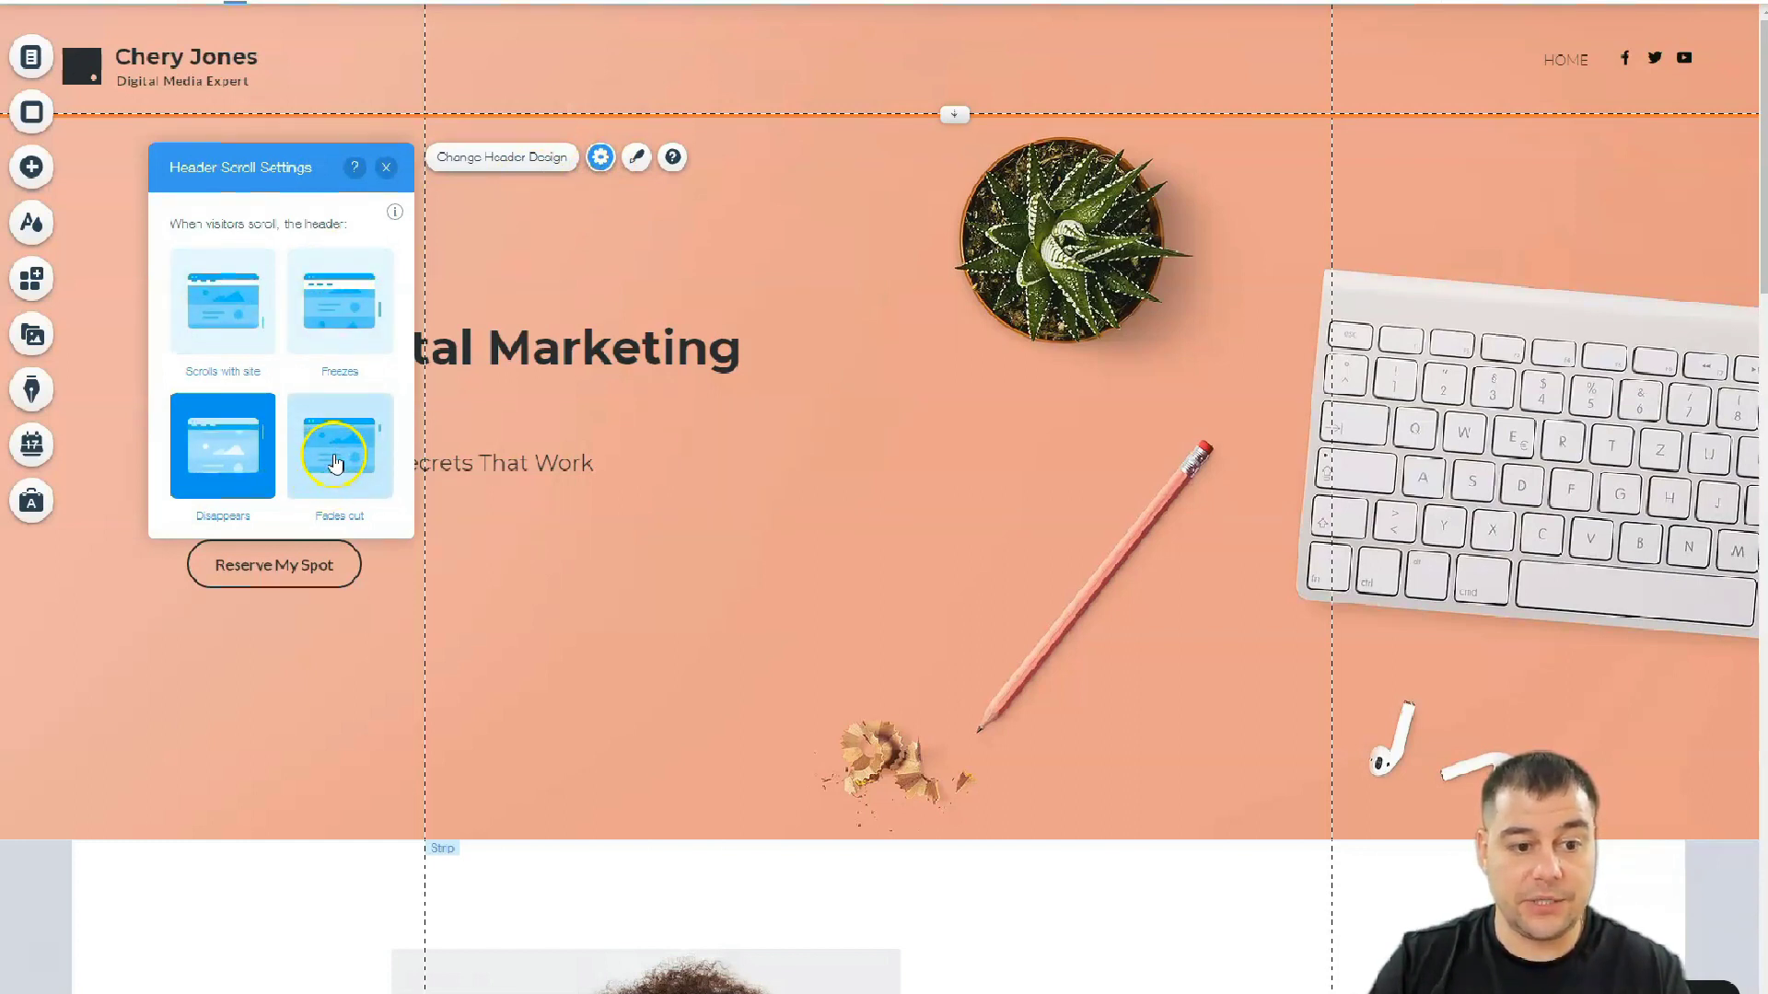
click(385, 168)
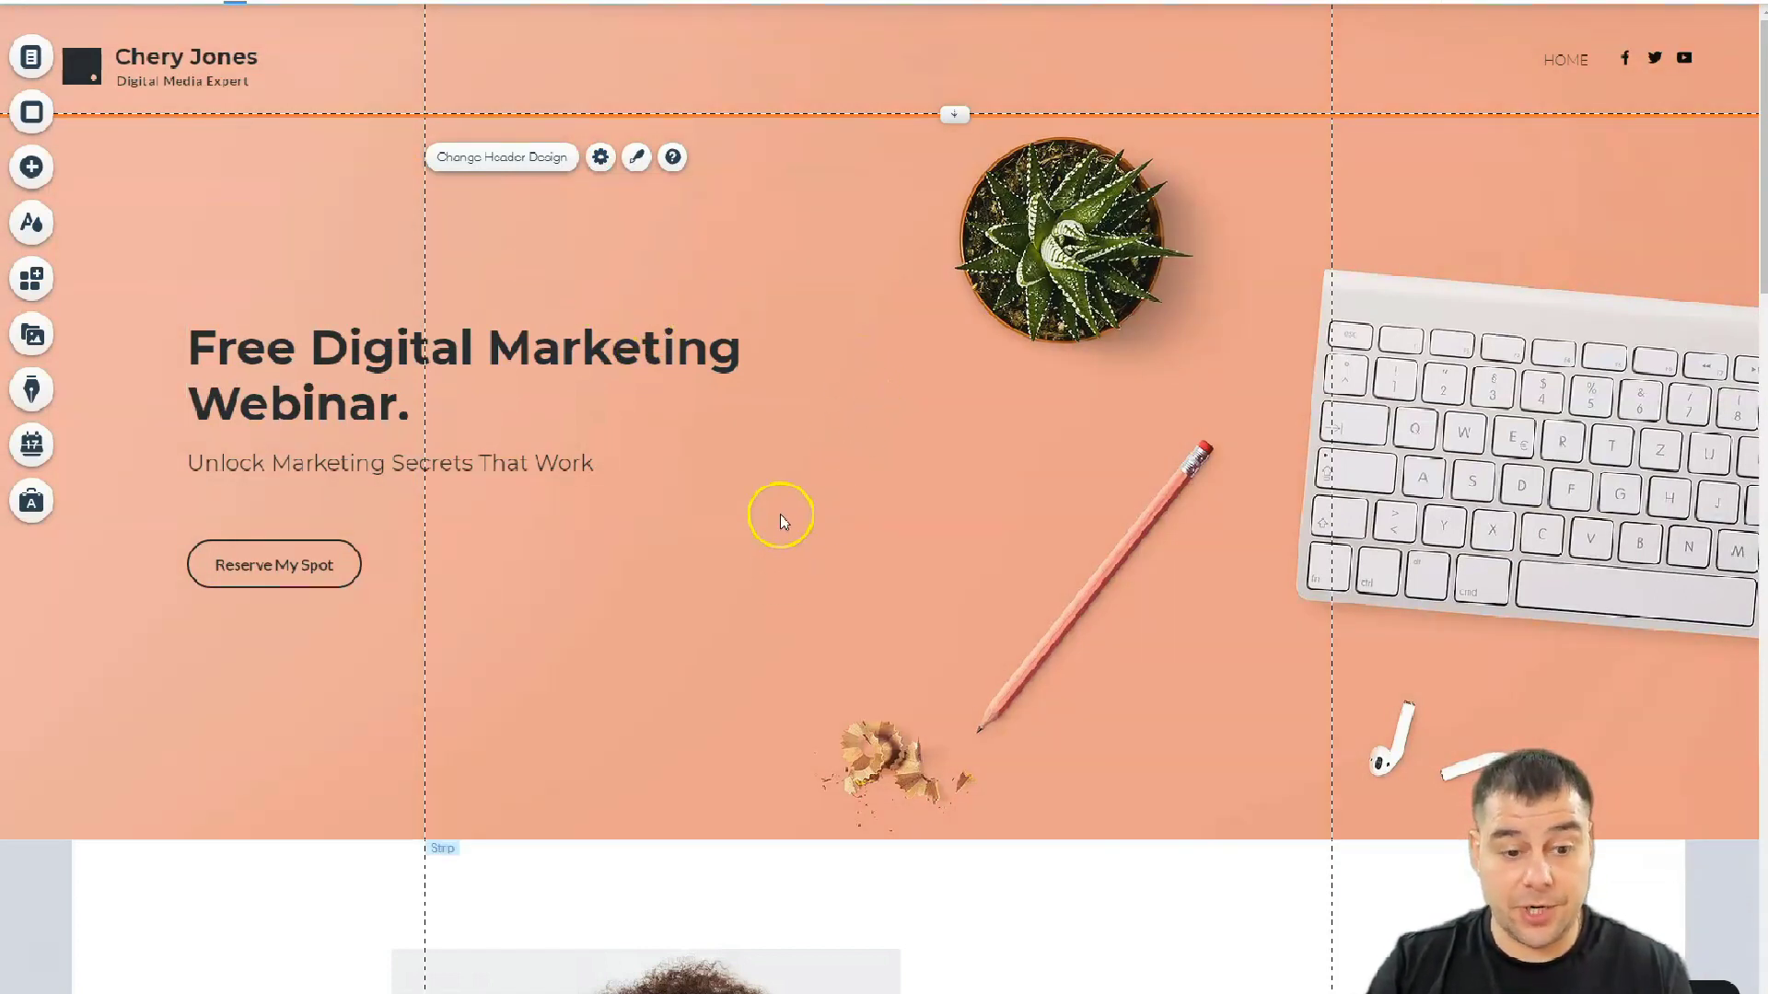
Step: Select the hero strip with the webinar title and try changing its height at its lower edge
scroll(701, 552, down, 2)
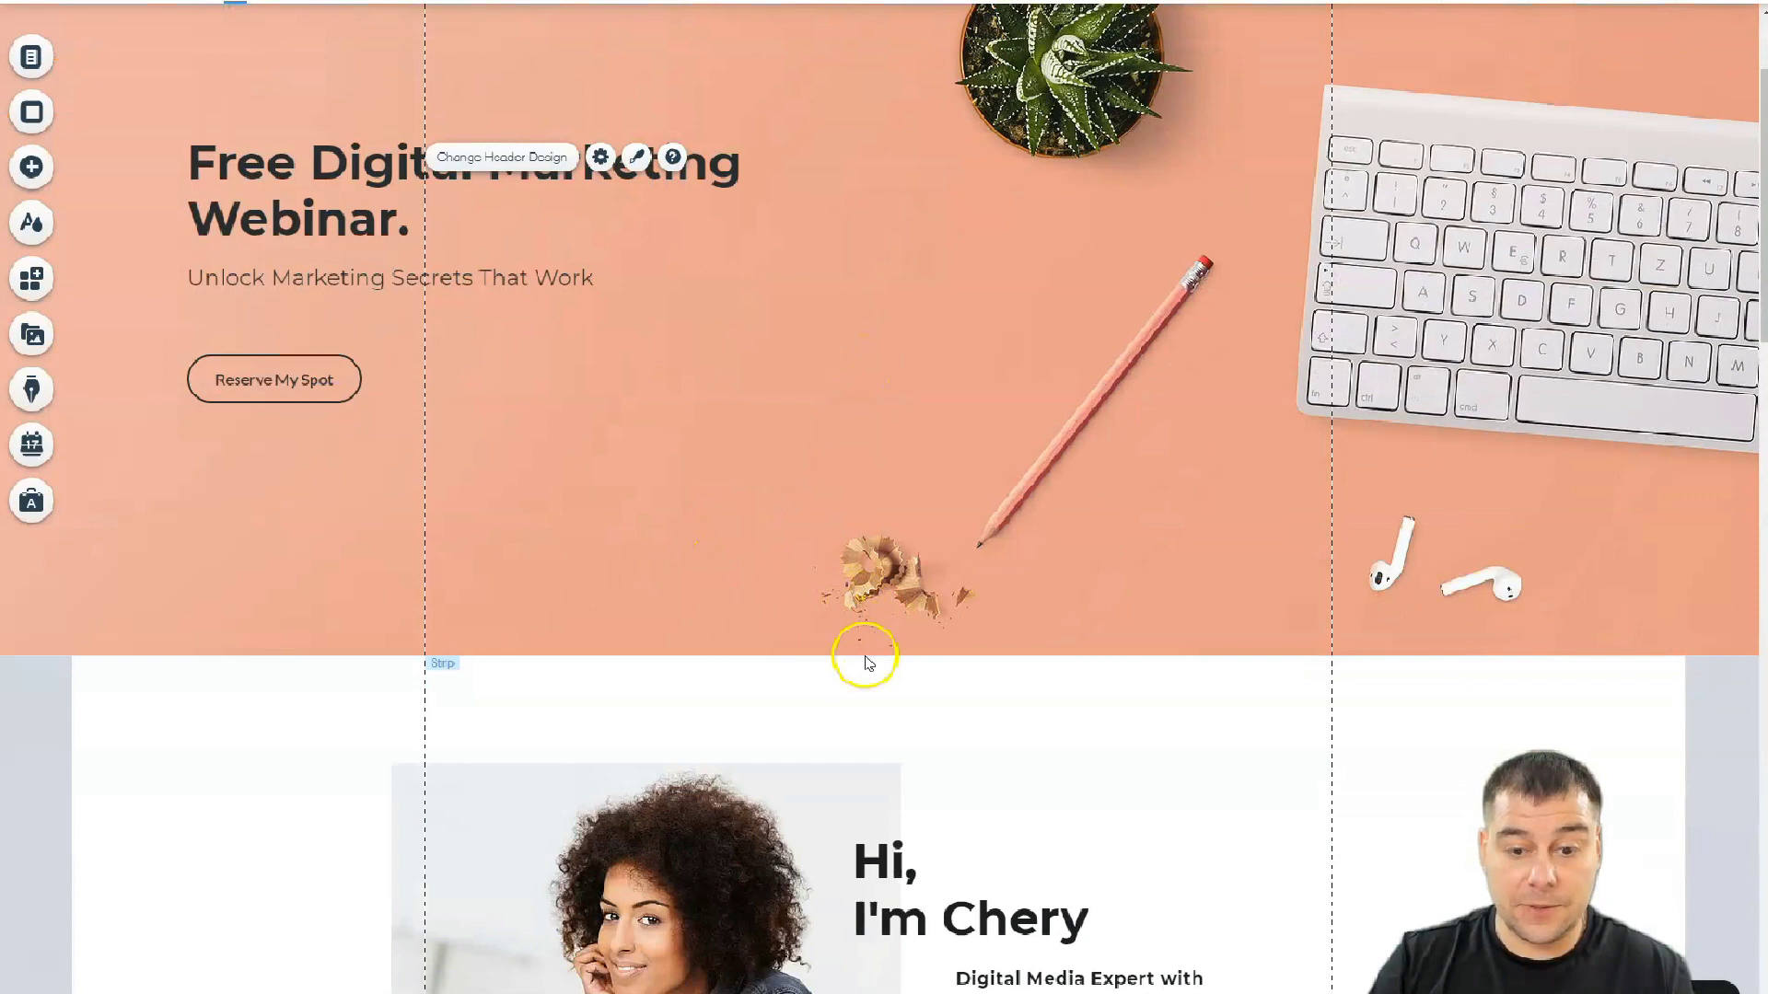
click(795, 527)
click(869, 651)
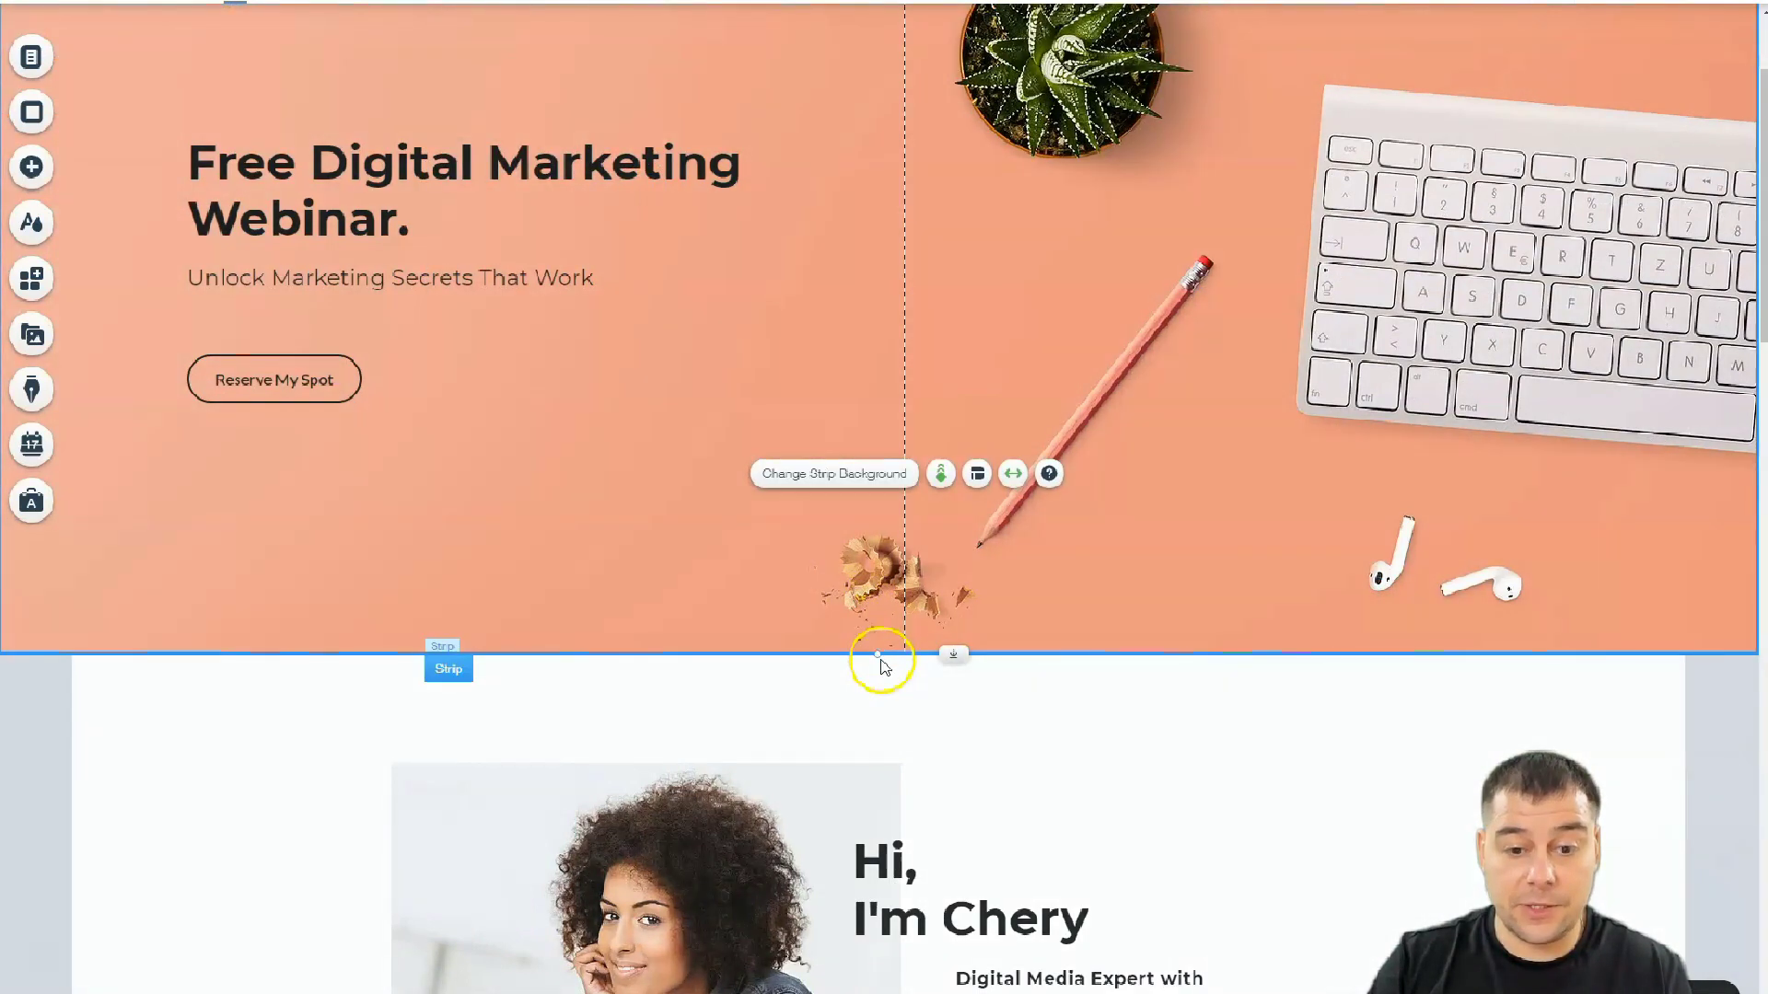
drag(886, 708, 895, 656)
drag(895, 656, 876, 654)
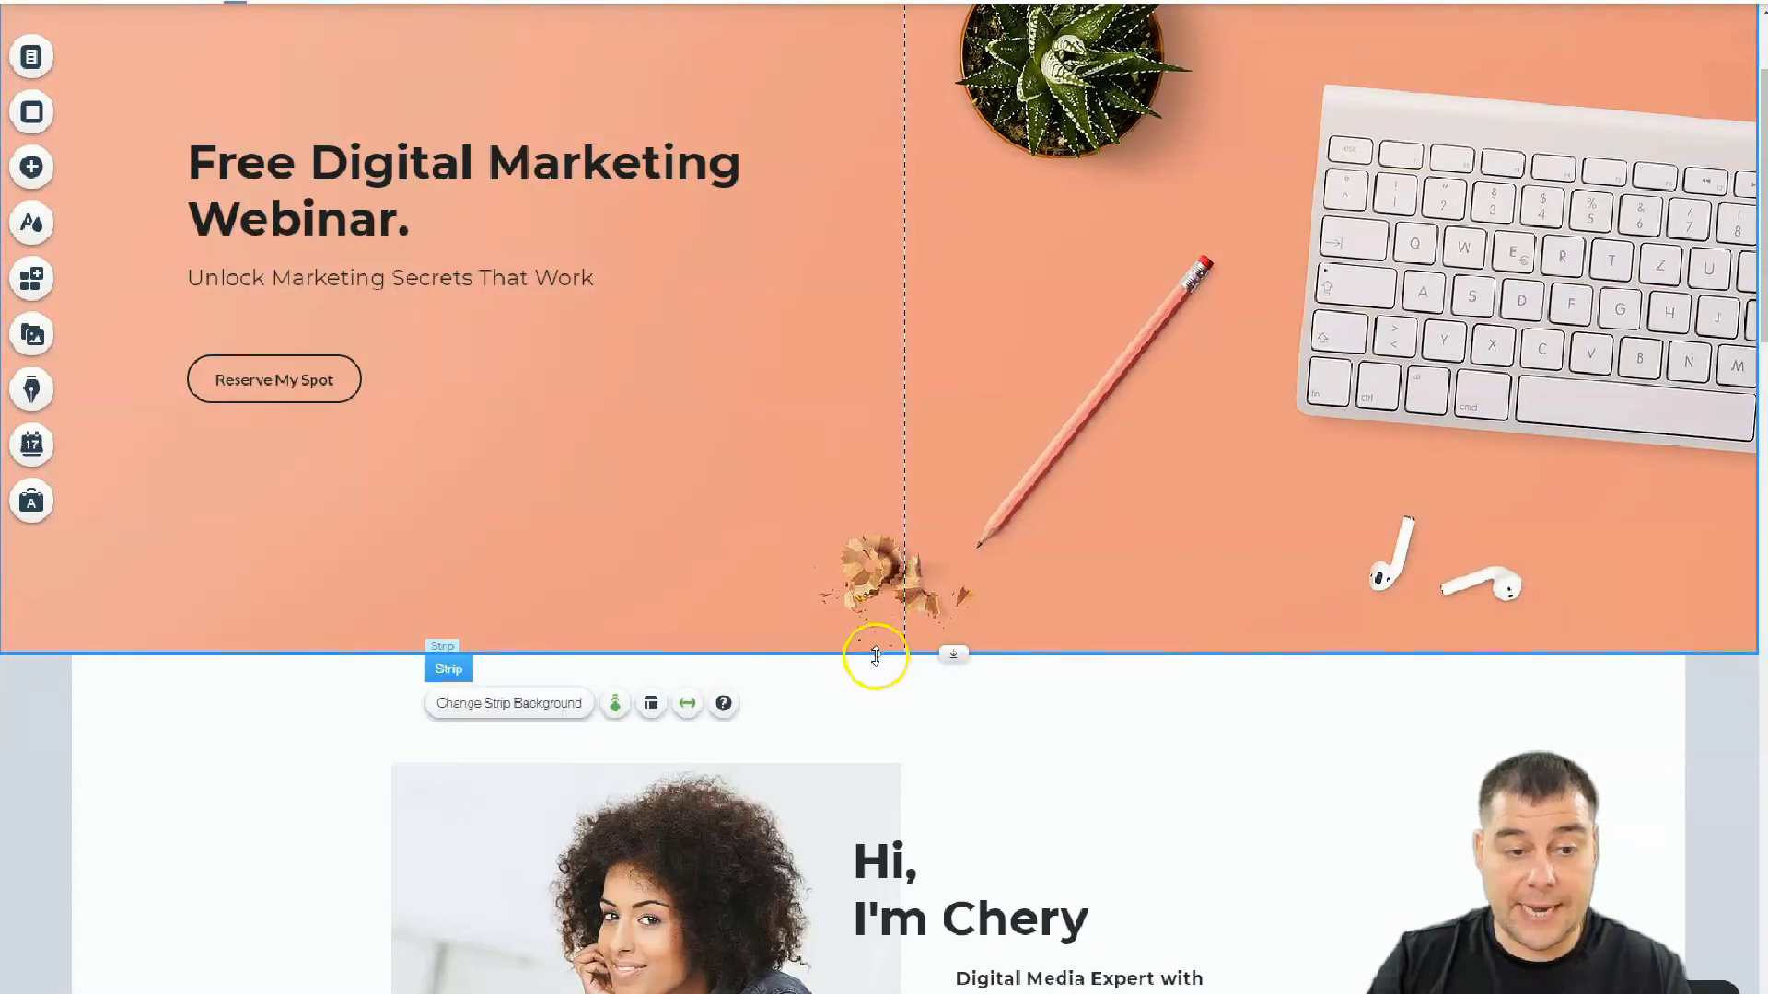
Step: Browse the ready-made strip designs and insert the blank white Classic strip between the hero strip and the about section
click(32, 169)
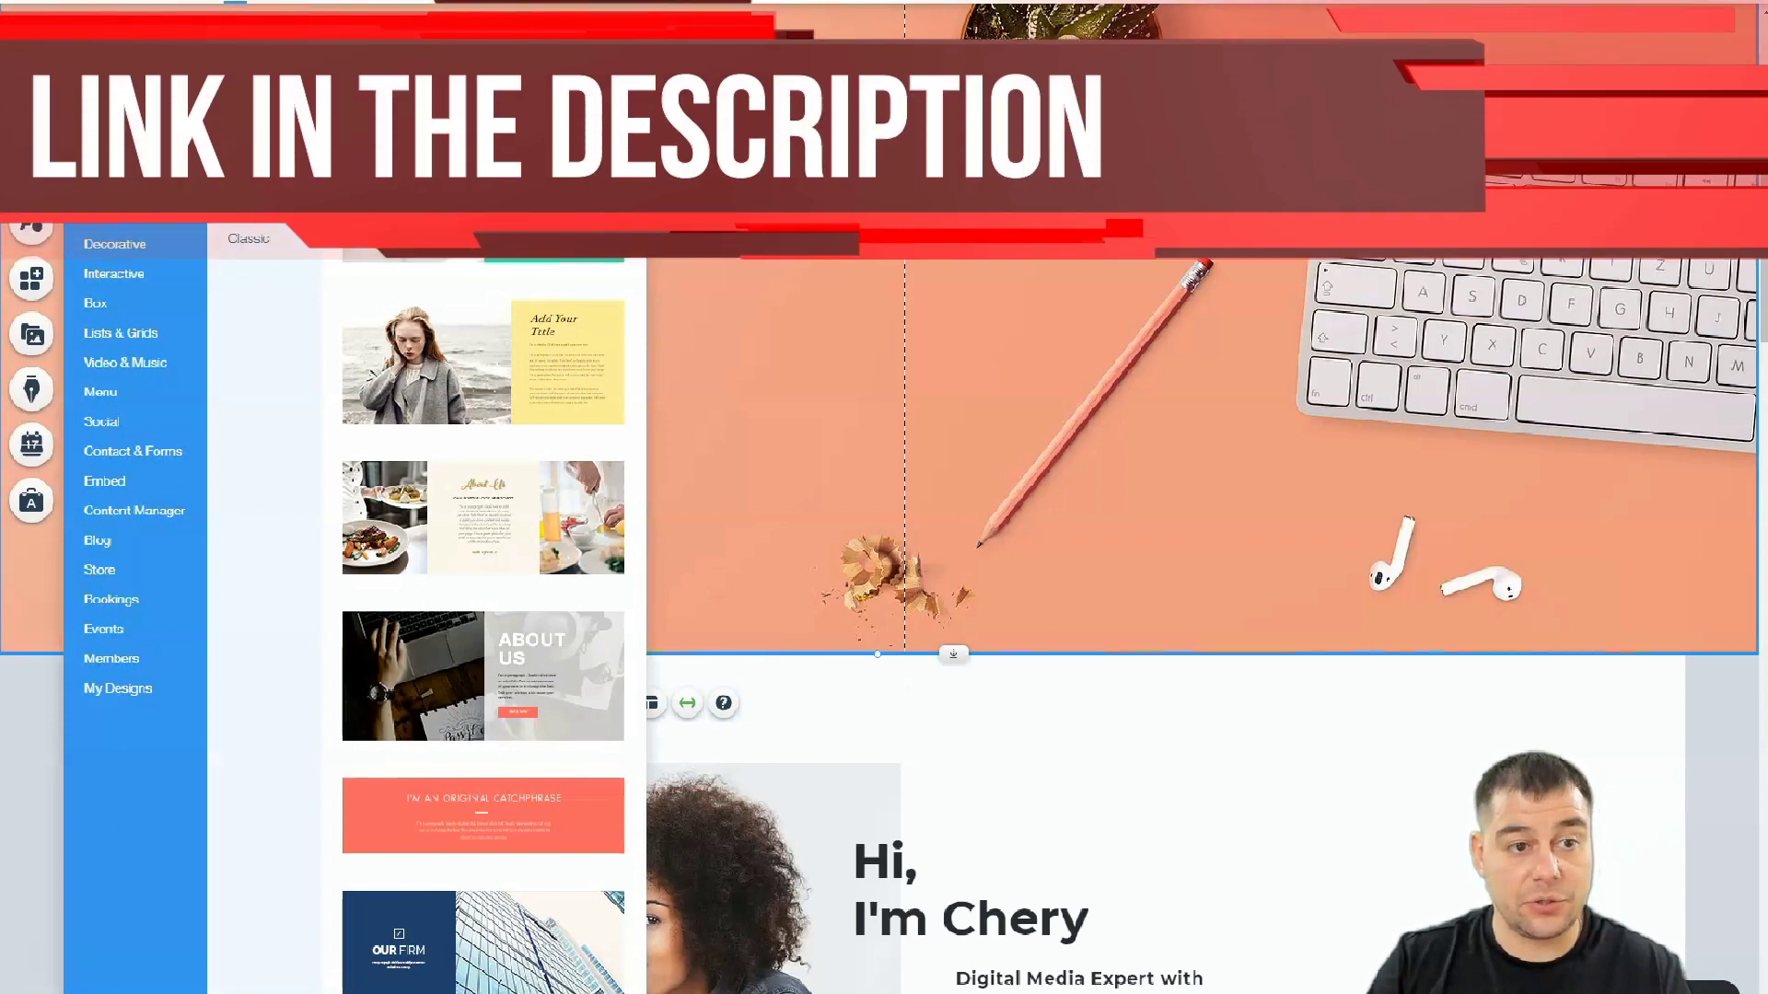
scroll(483, 617, down, 20)
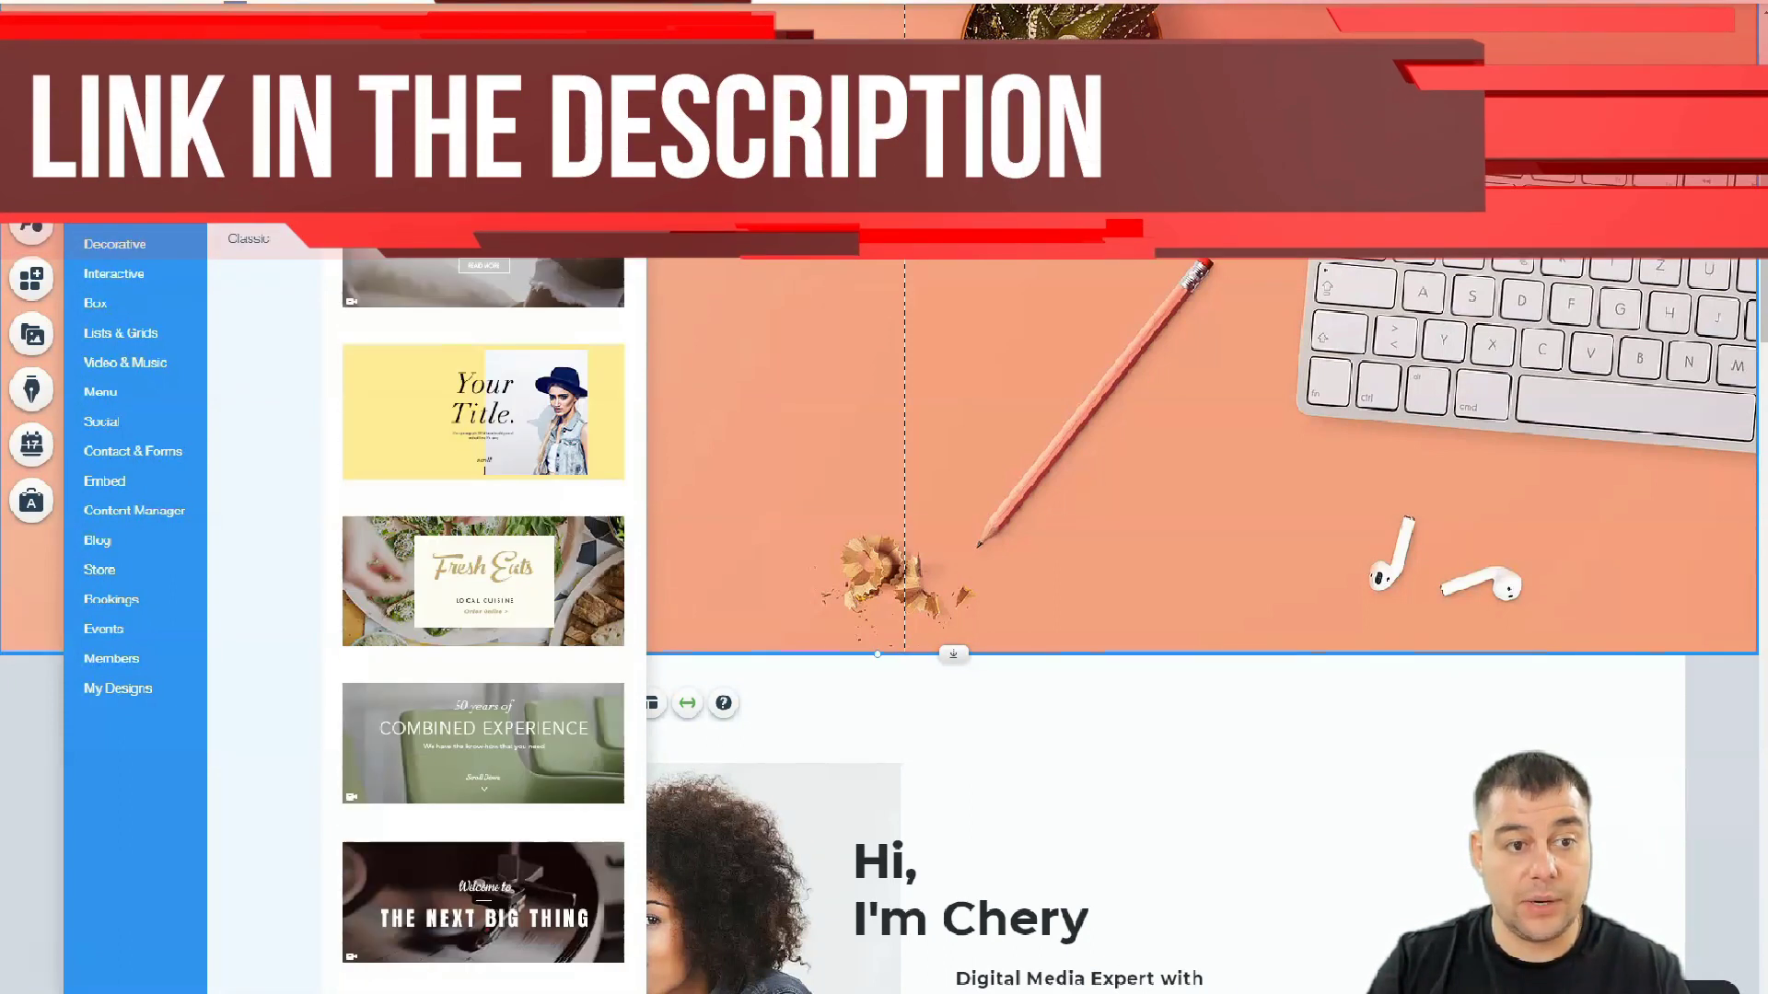
scroll(483, 616, down, 10)
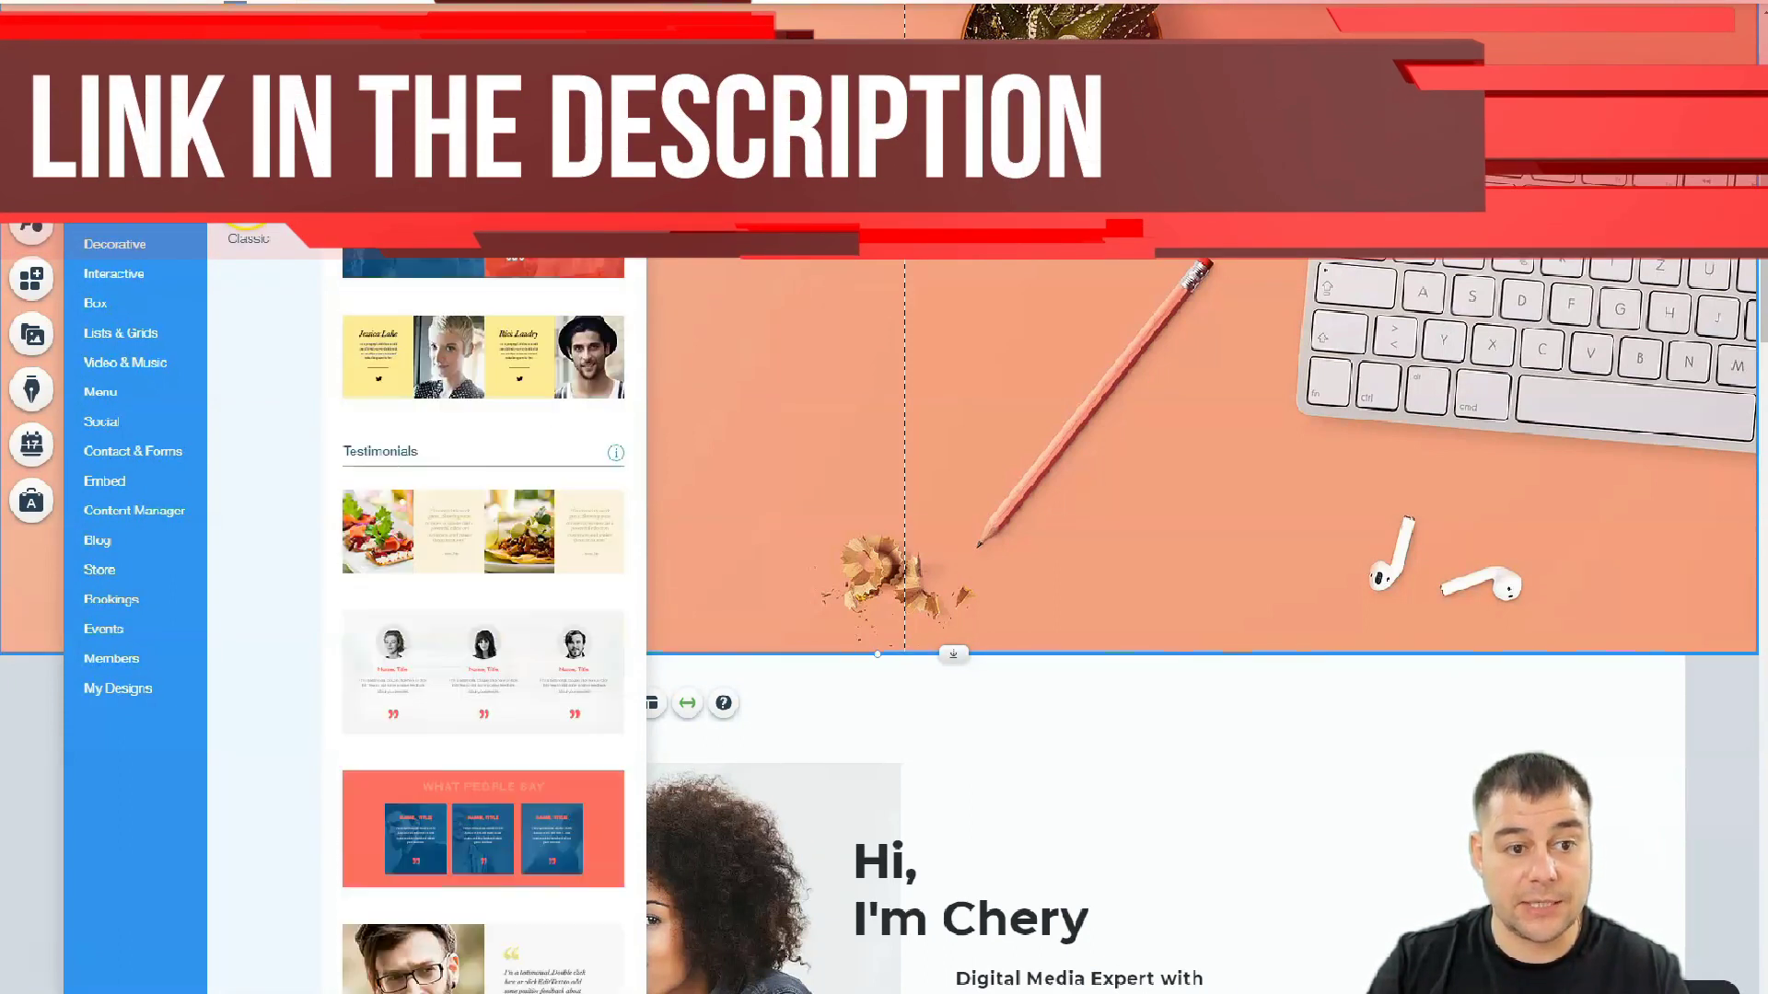
click(247, 242)
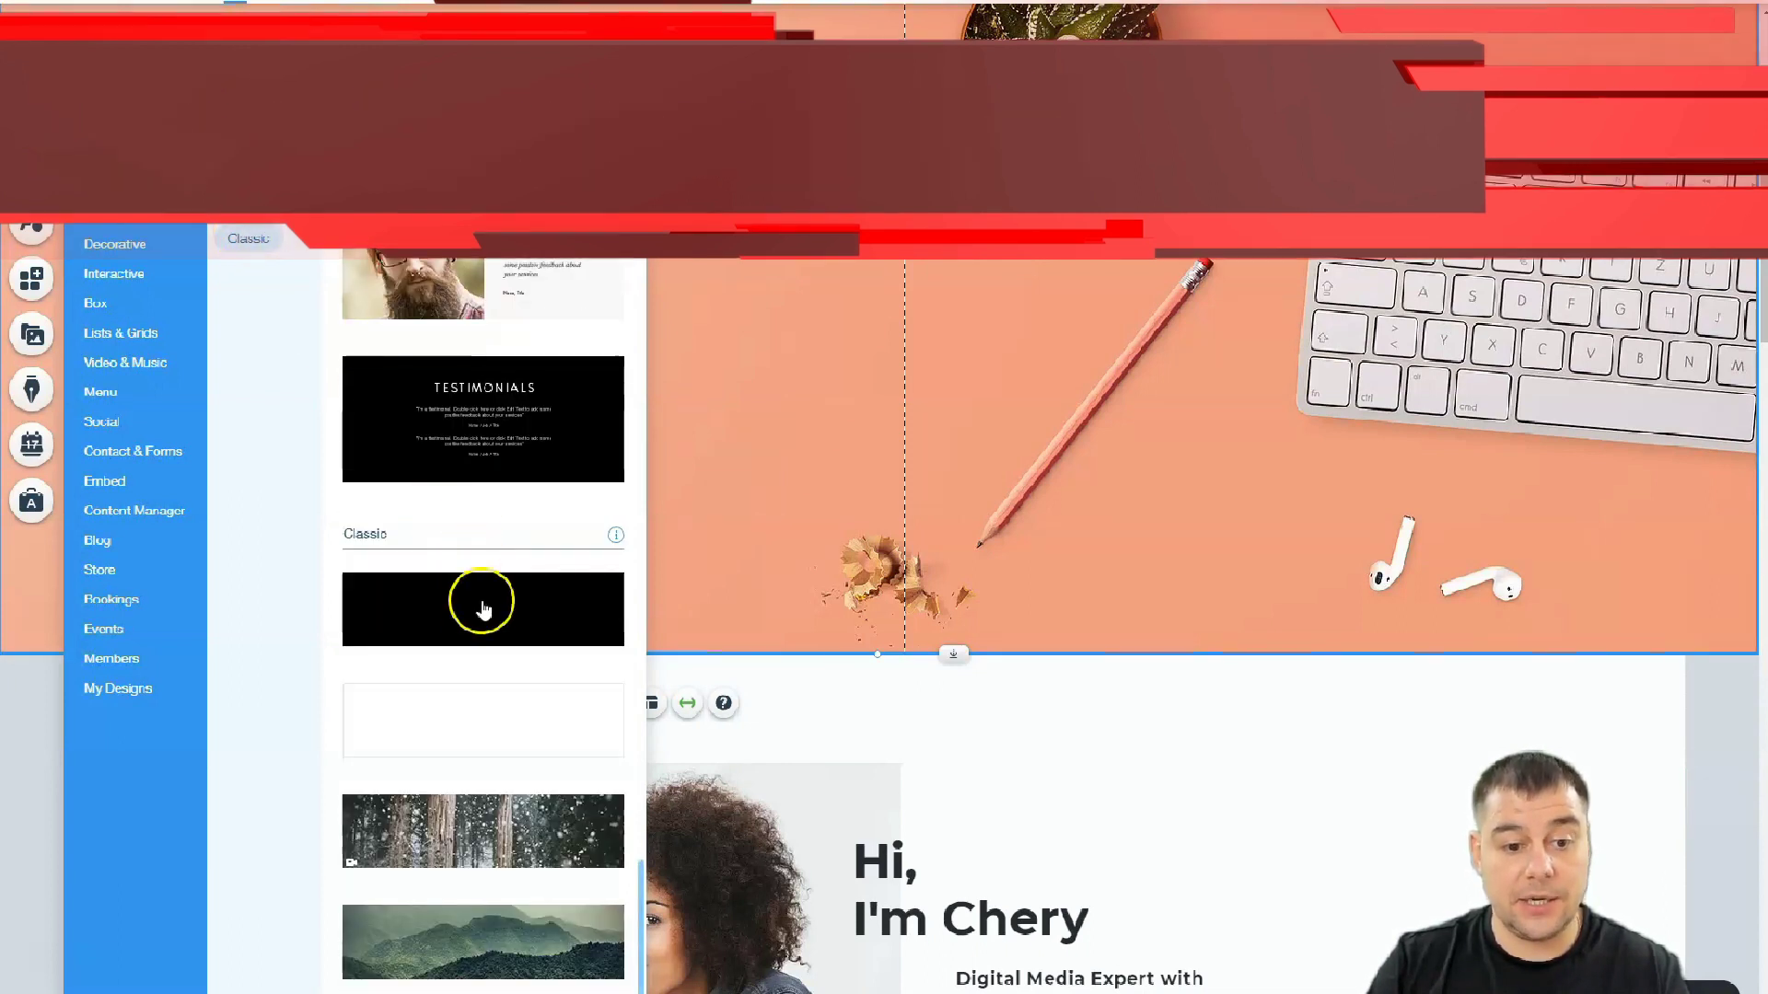
drag(778, 682, 901, 663)
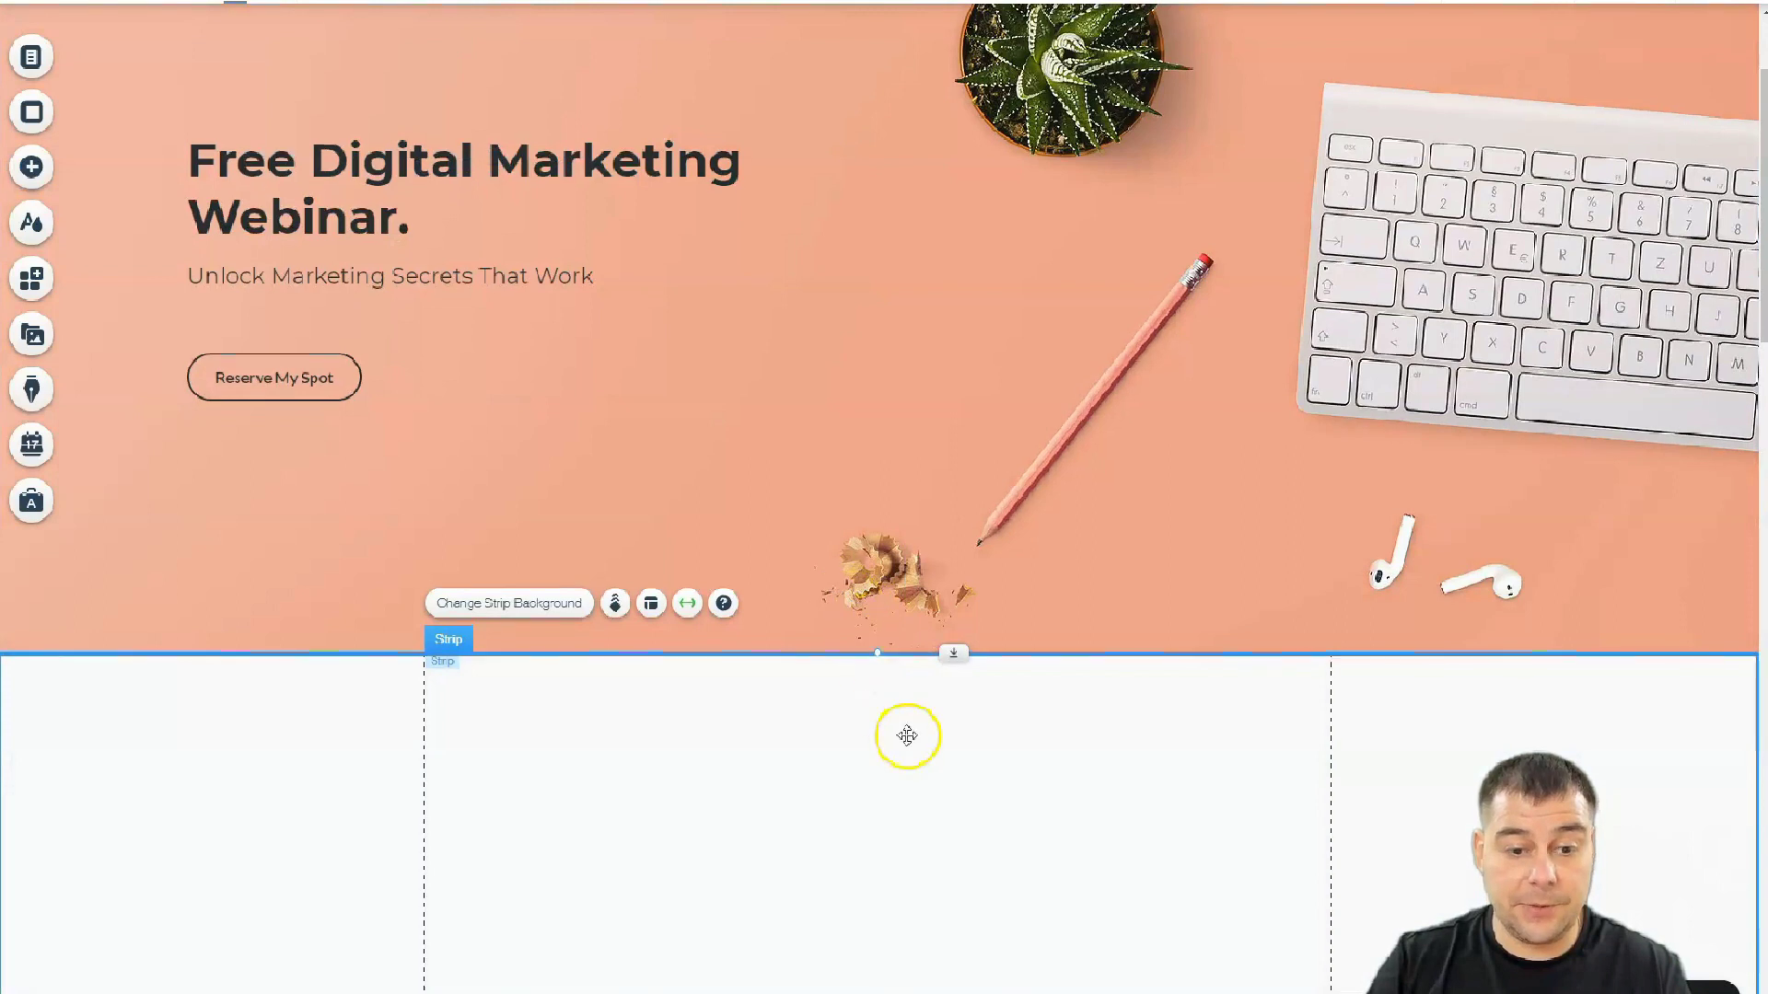
scroll(907, 734, down, 5)
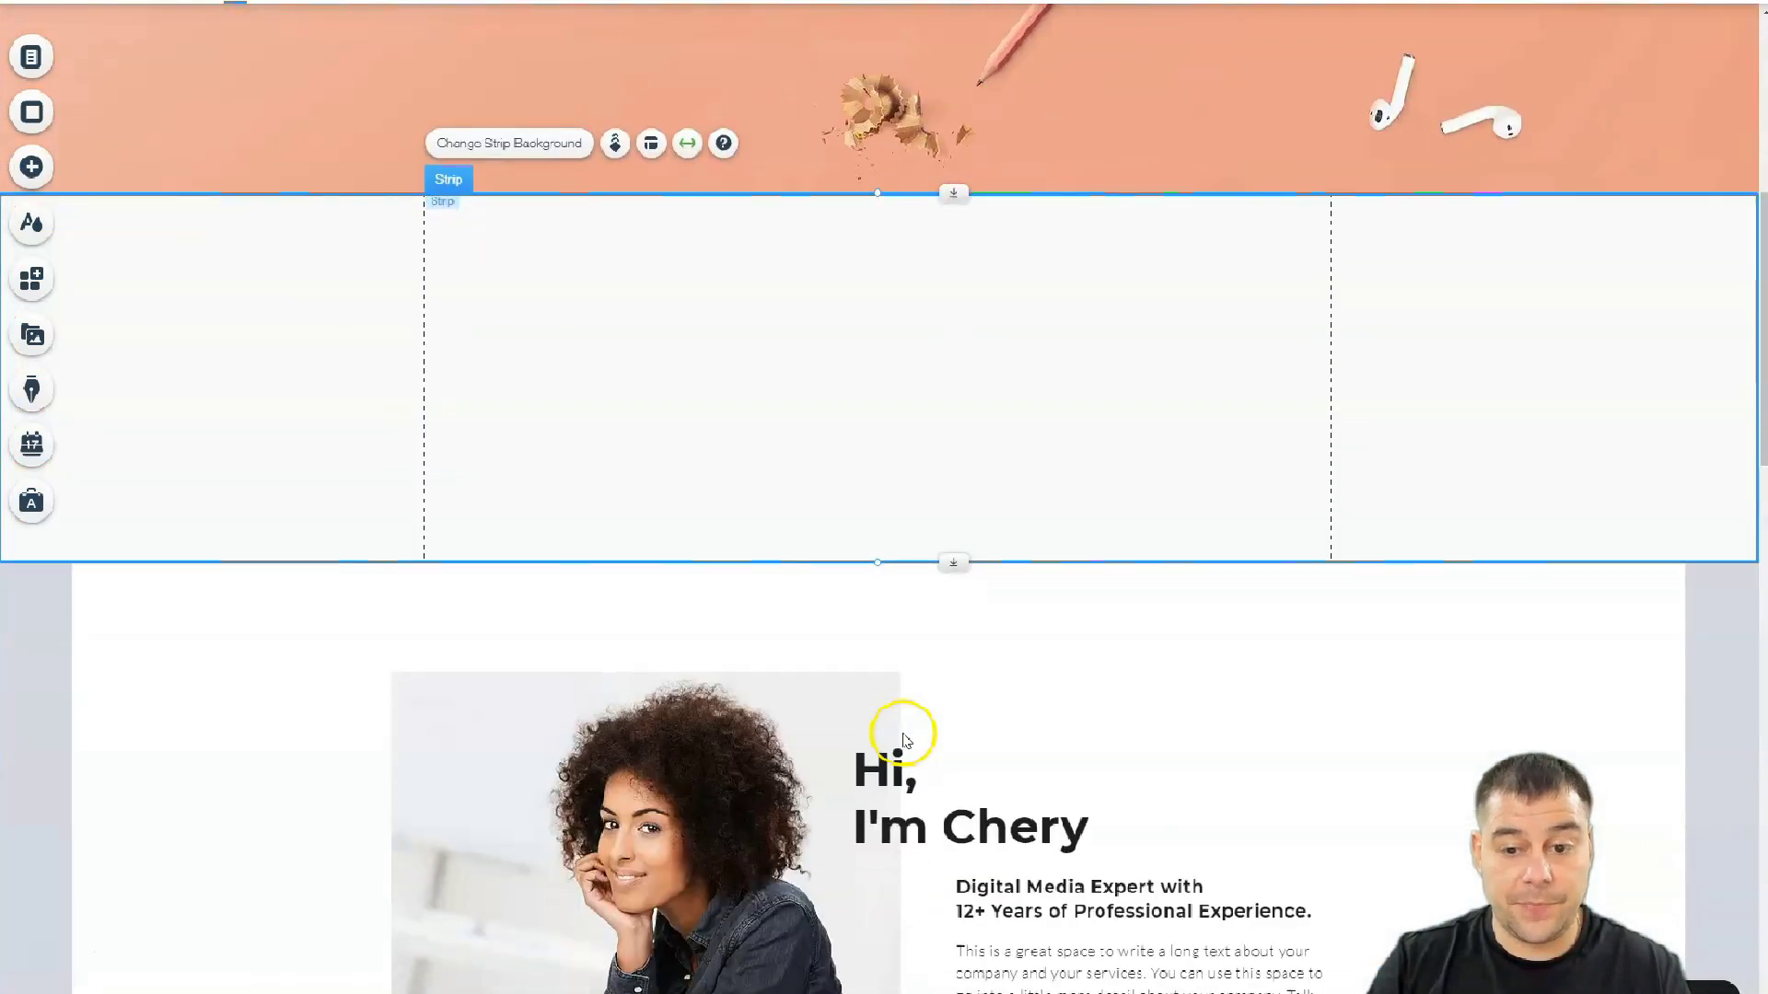
Step: Add a YouTube video player to the new blank white strip
click(30, 168)
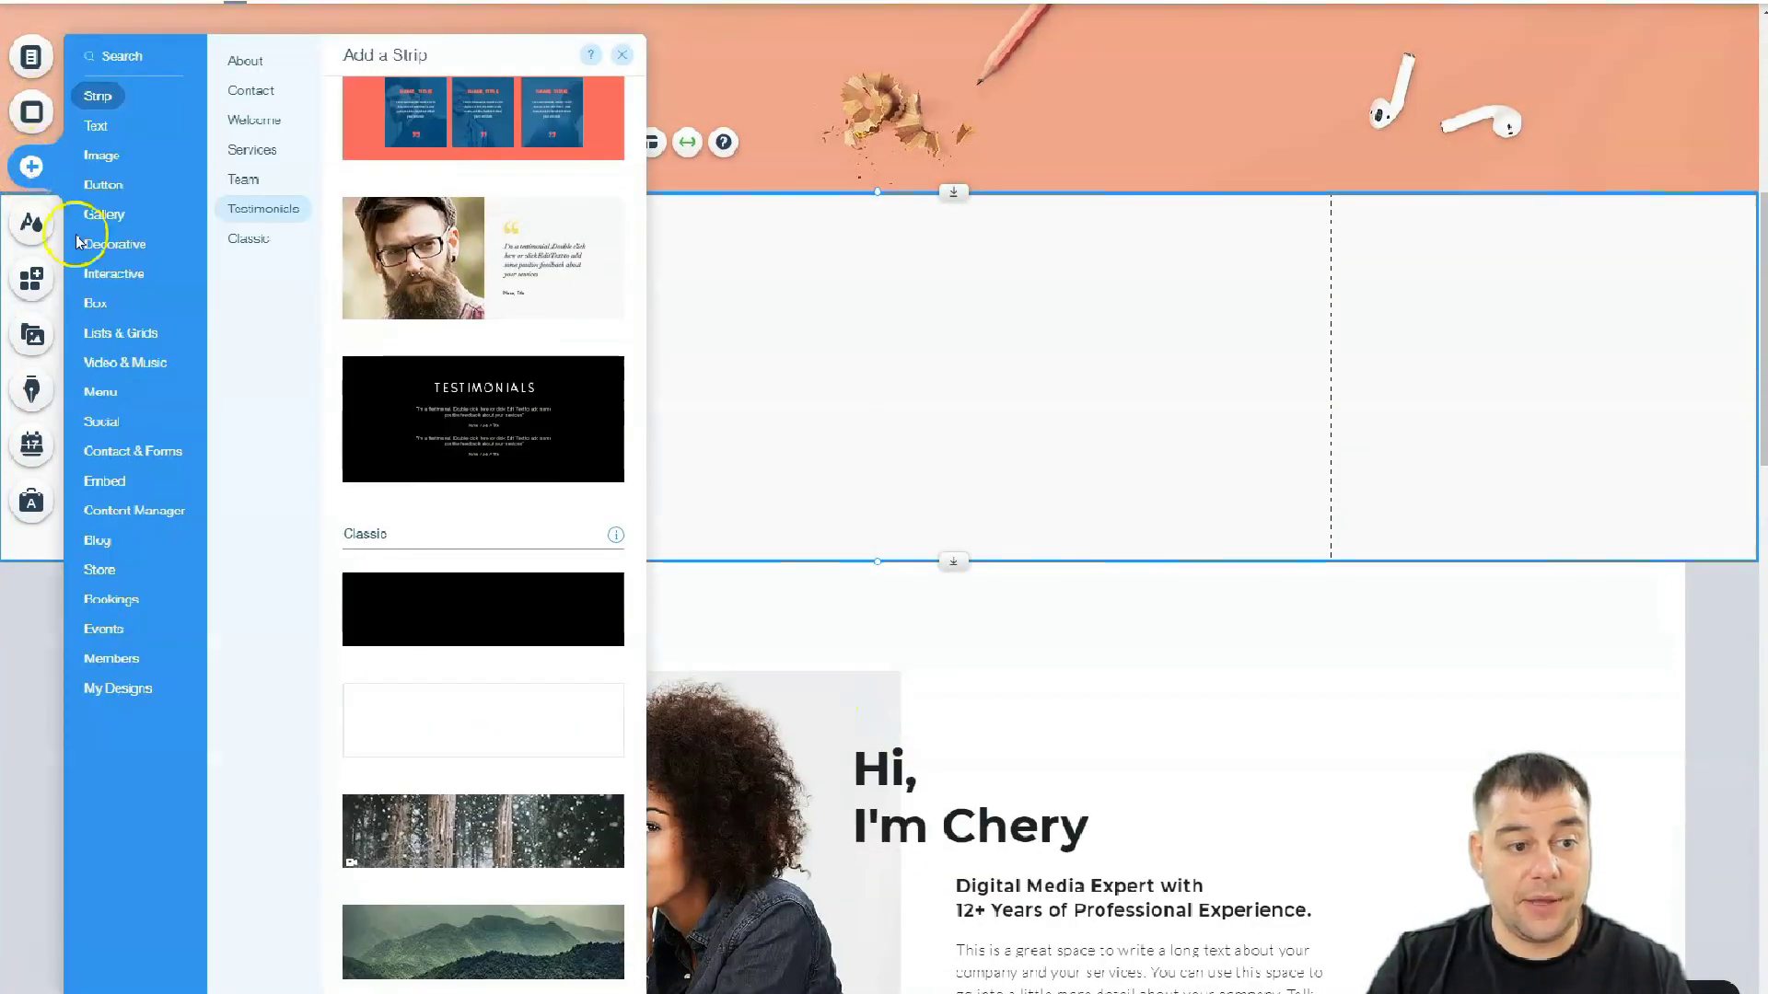
mouse_move(110, 362)
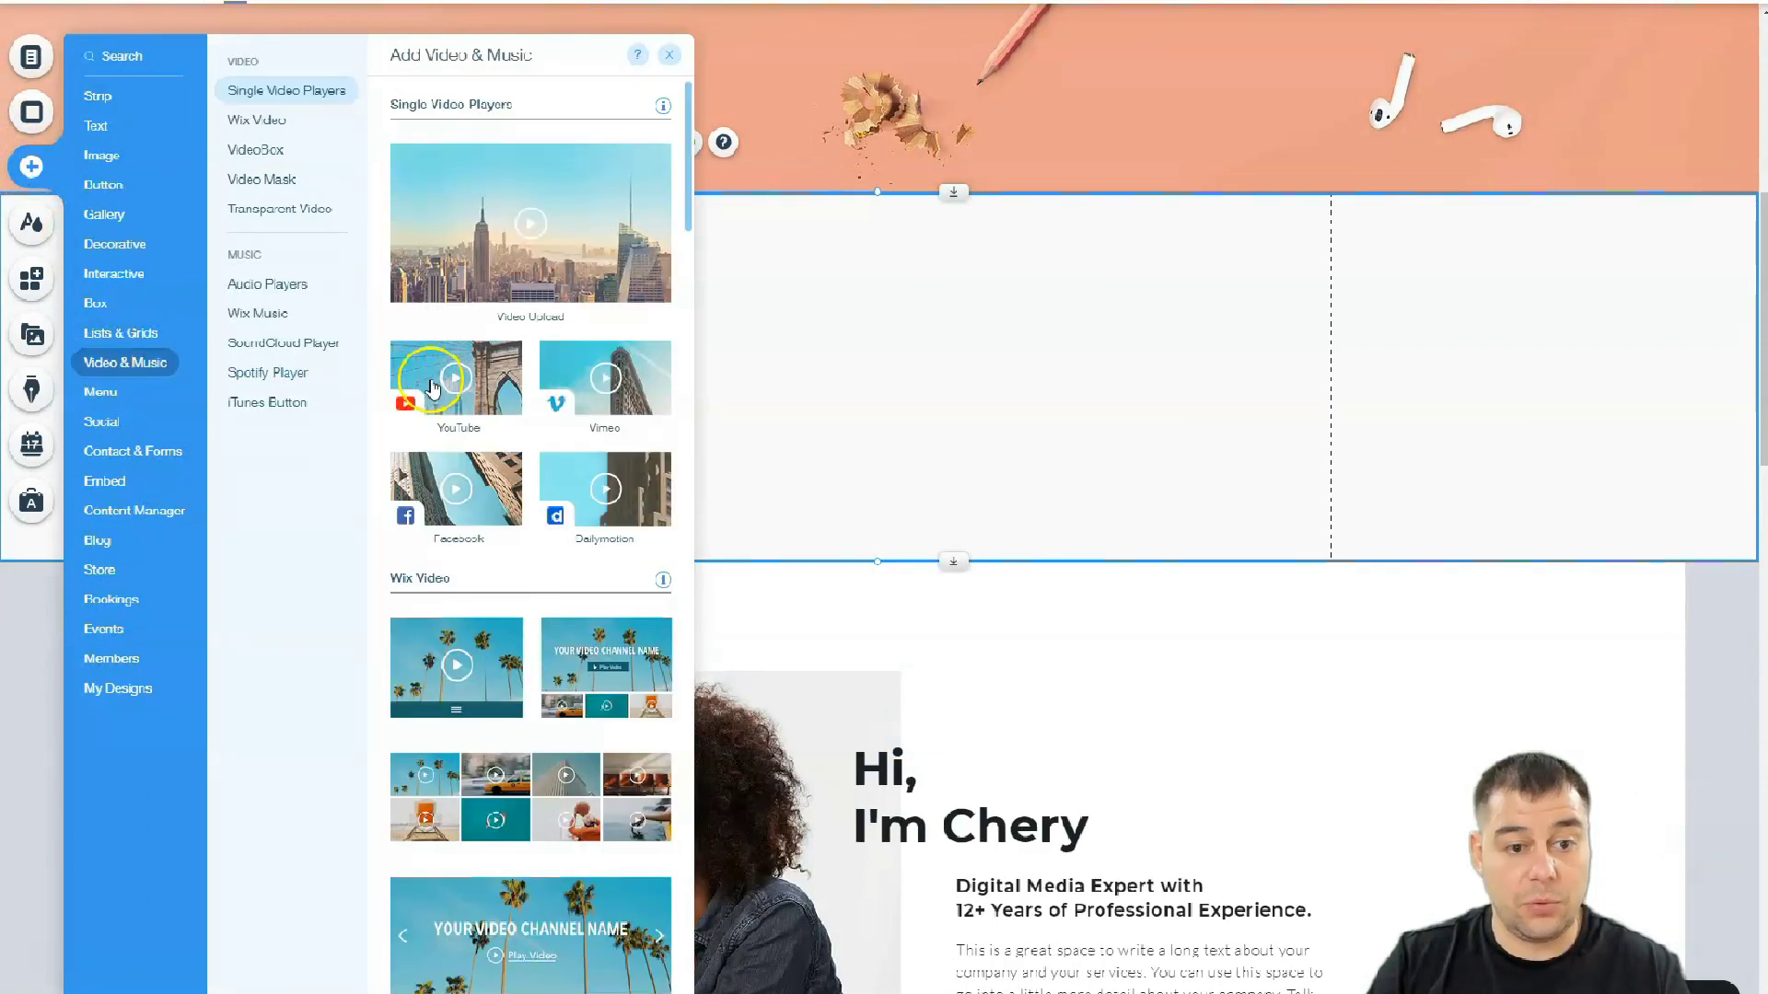
drag(432, 387, 860, 331)
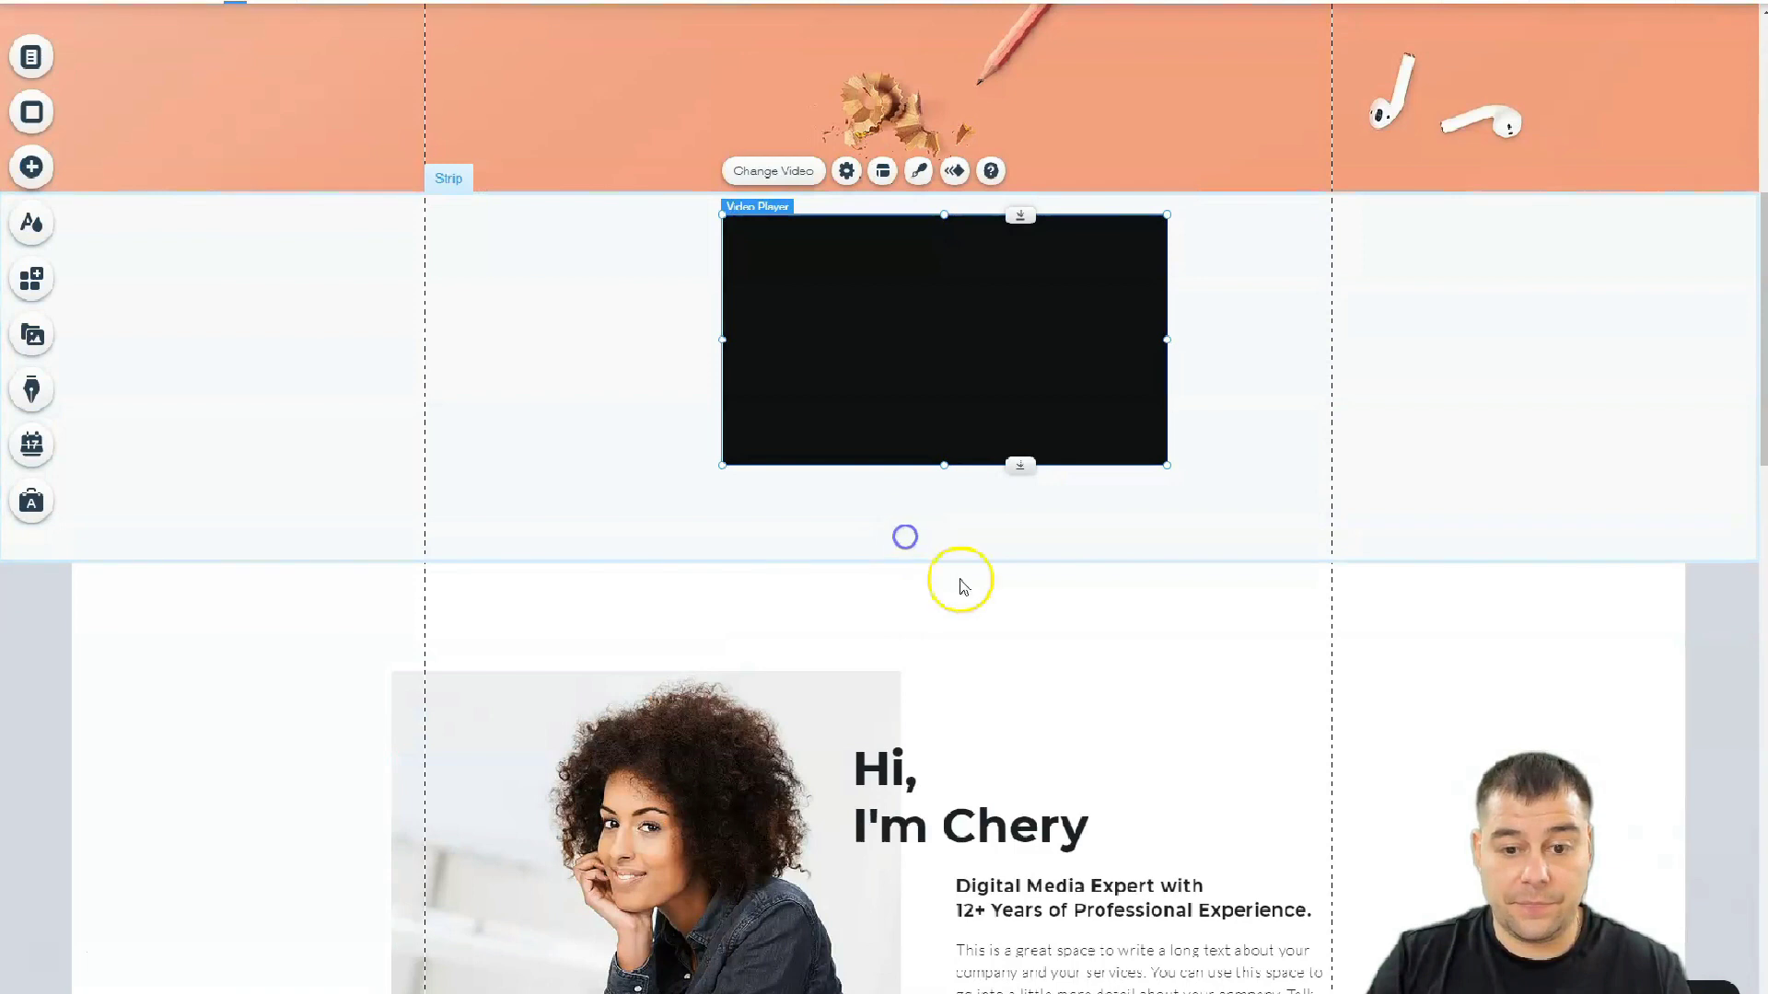
Step: Extend the white strip's height to about 674 px and center the video player horizontally in it
drag(959, 561, 982, 813)
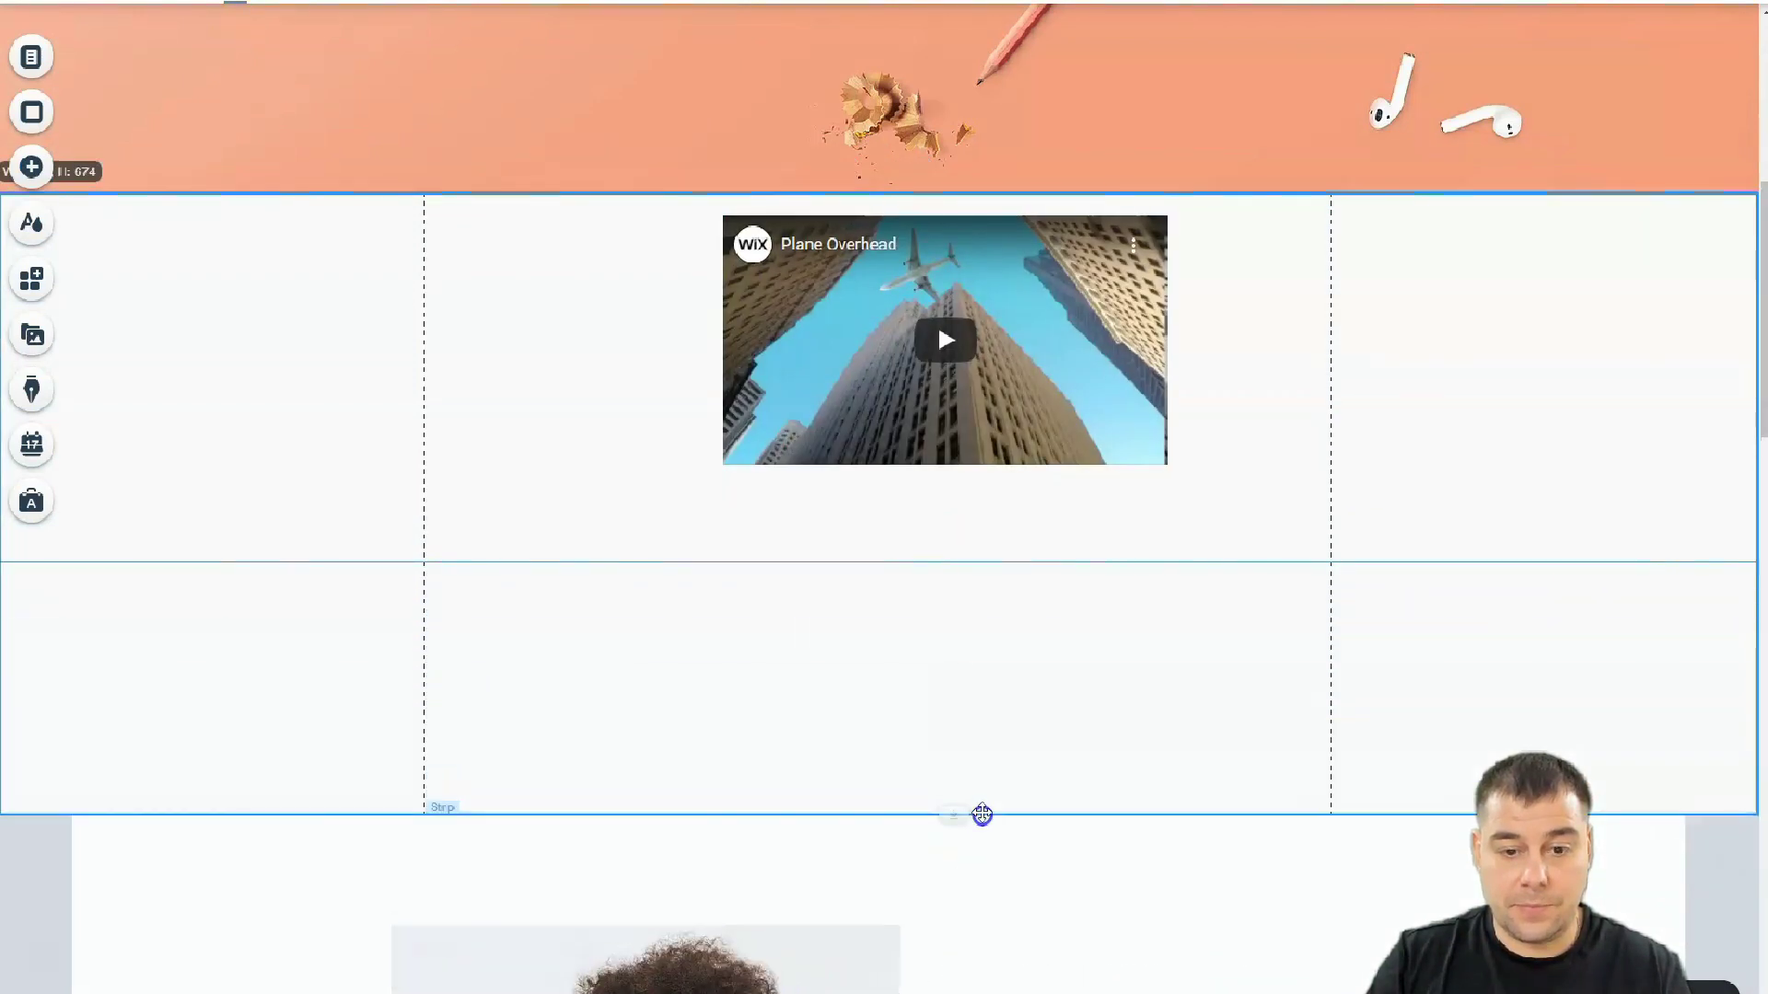
drag(868, 331, 801, 399)
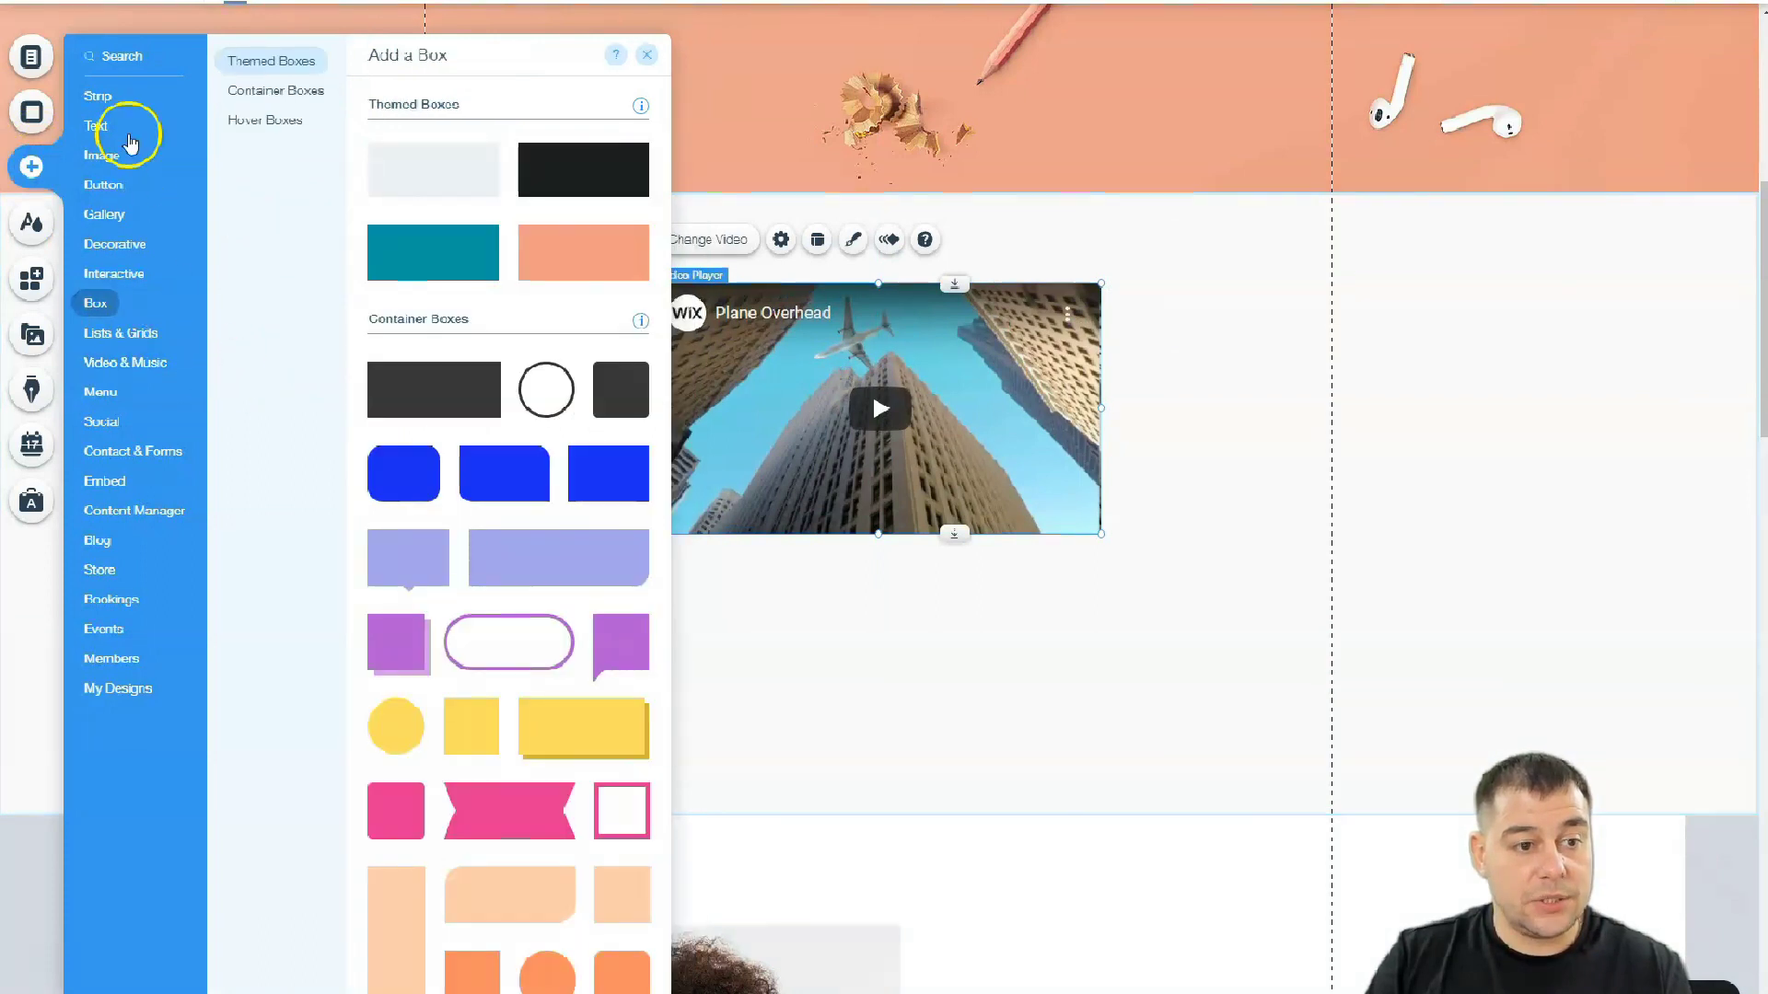
Step: Add a Big Title text element centered below the video in the white strip
click(109, 129)
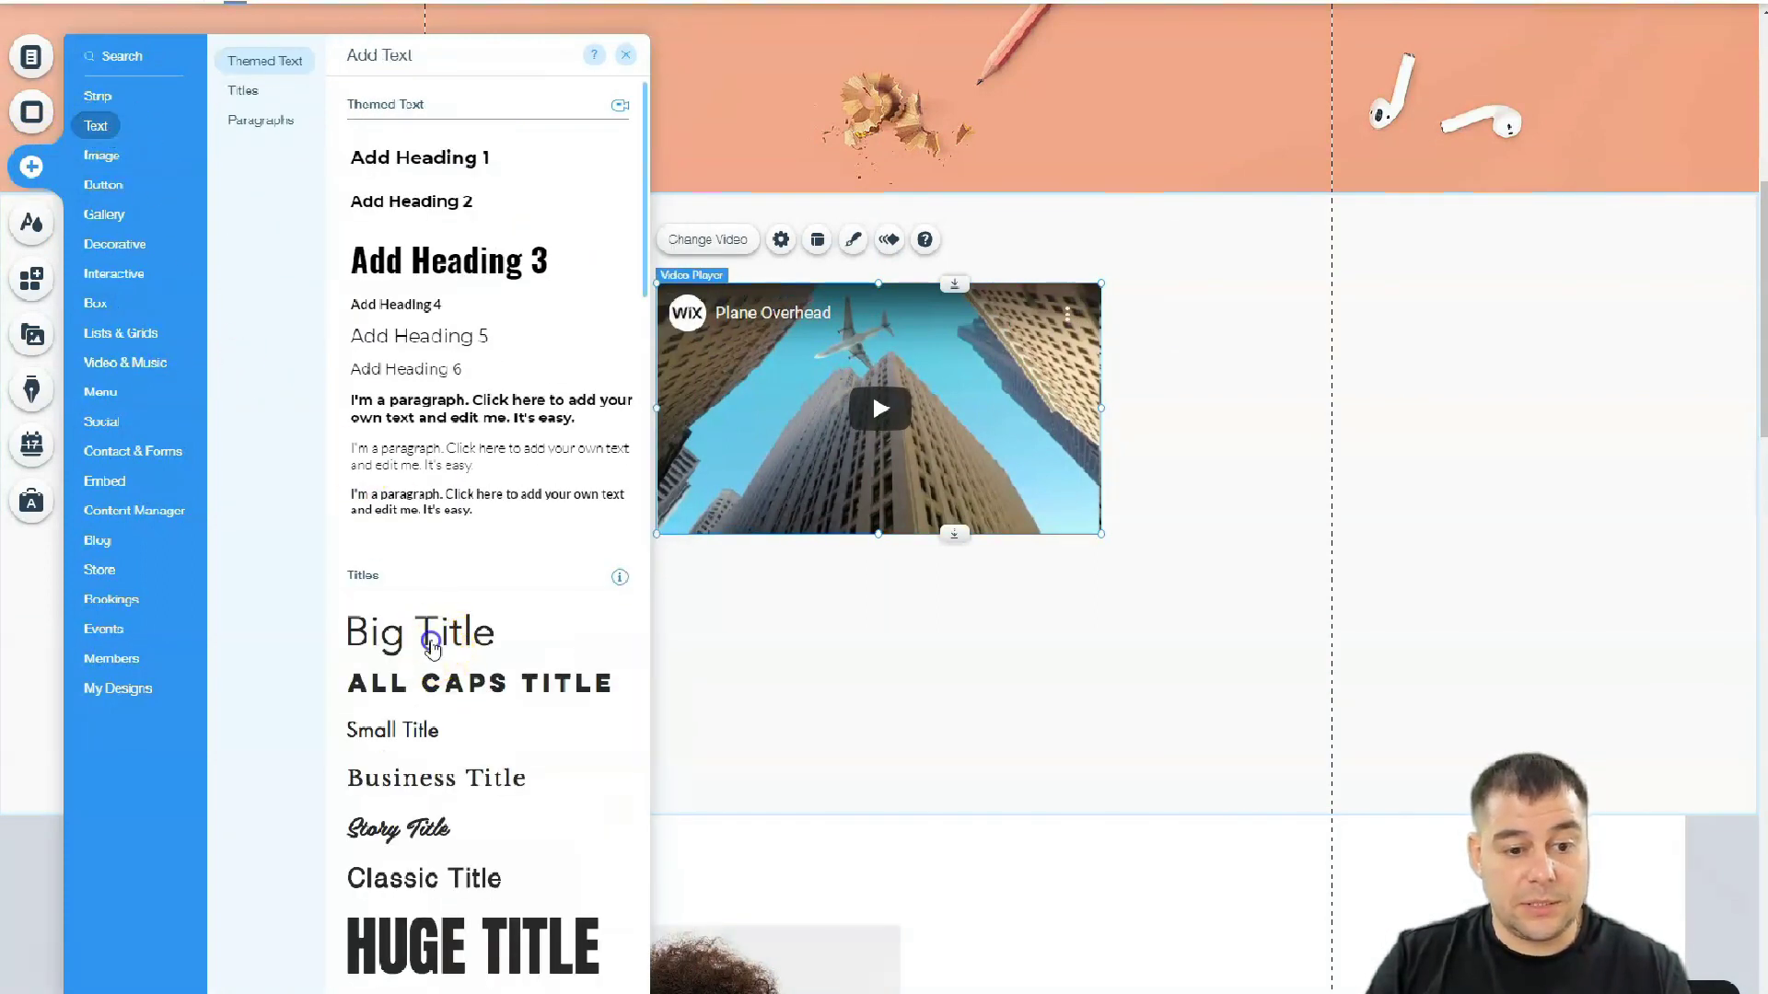
drag(430, 639, 848, 617)
click(855, 606)
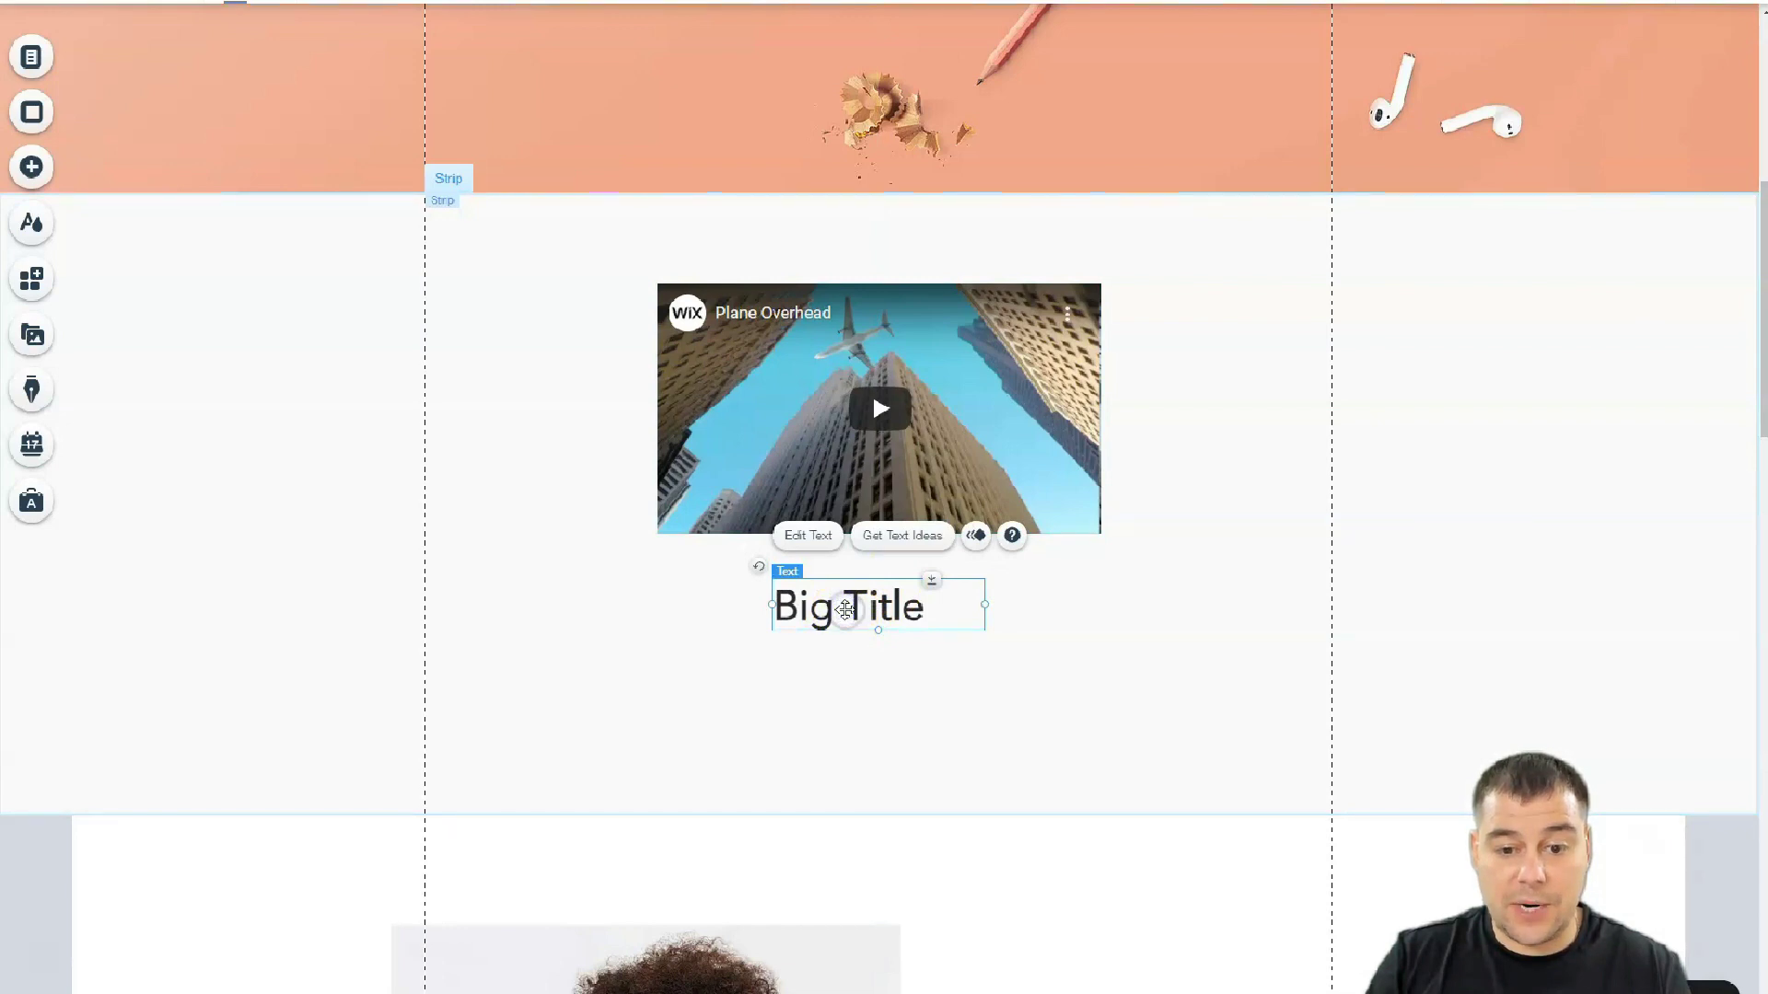
Step: Format the Big Title text with center alignment, a font size of 57 px and the Basic font
double_click(845, 610)
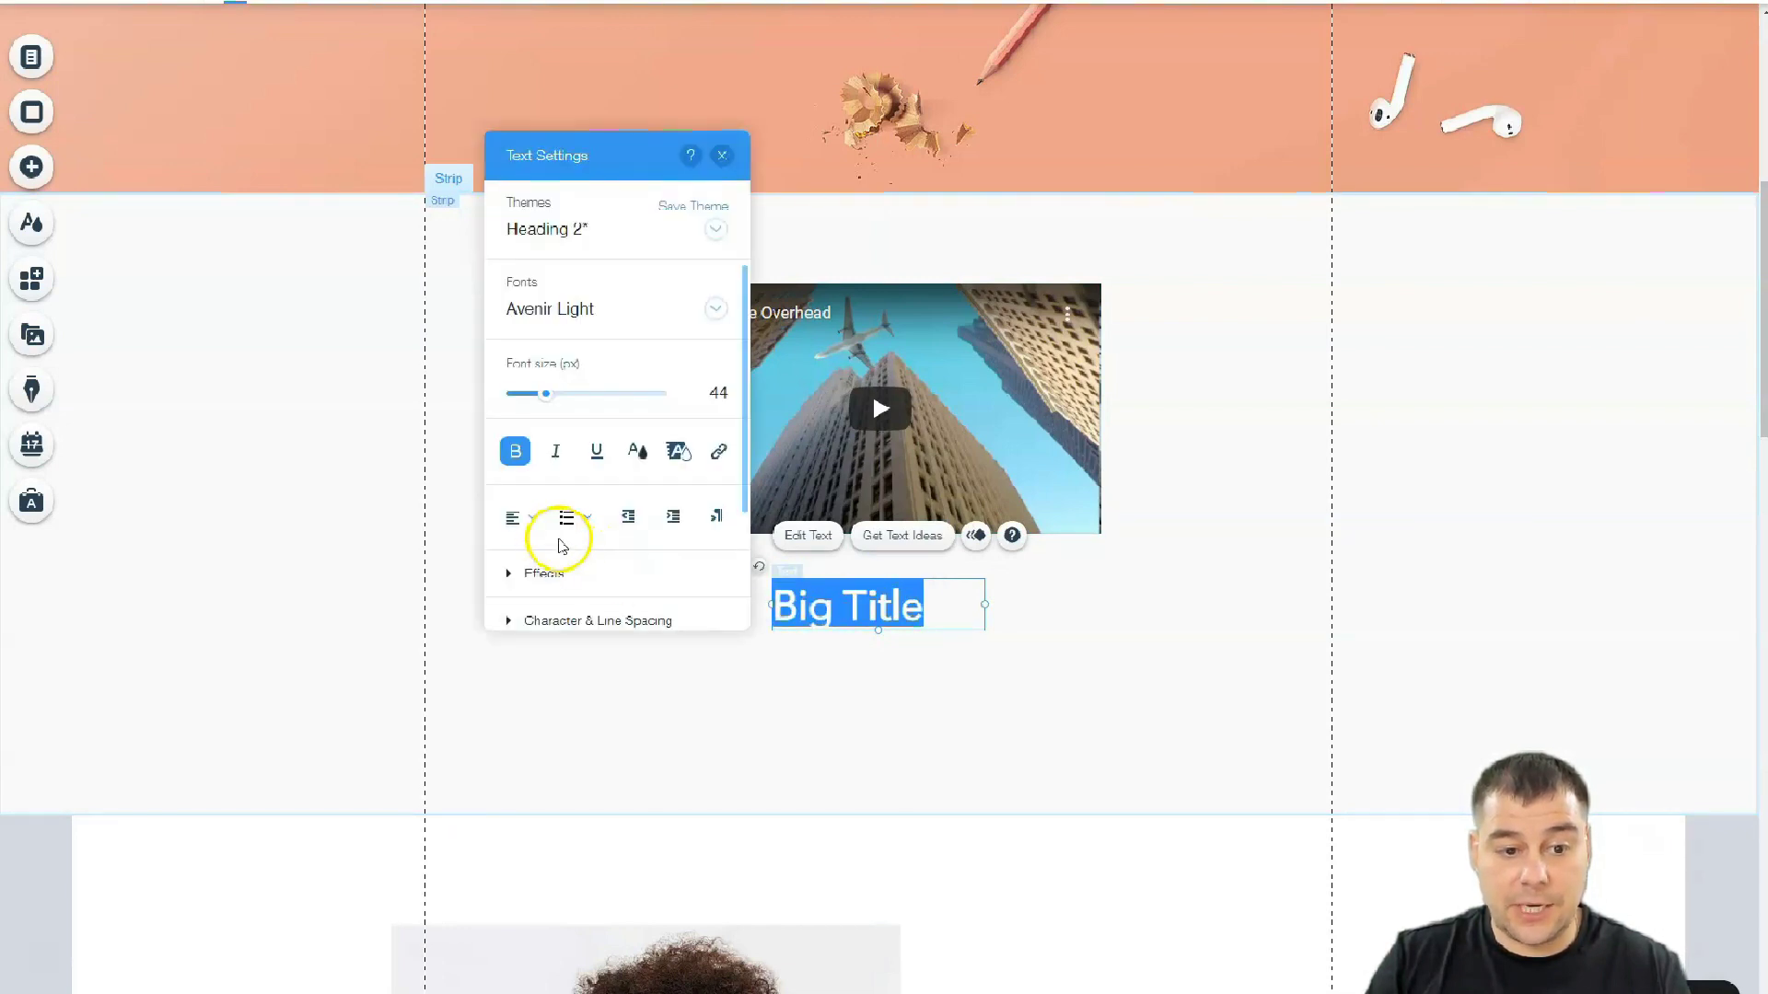
click(521, 518)
click(529, 550)
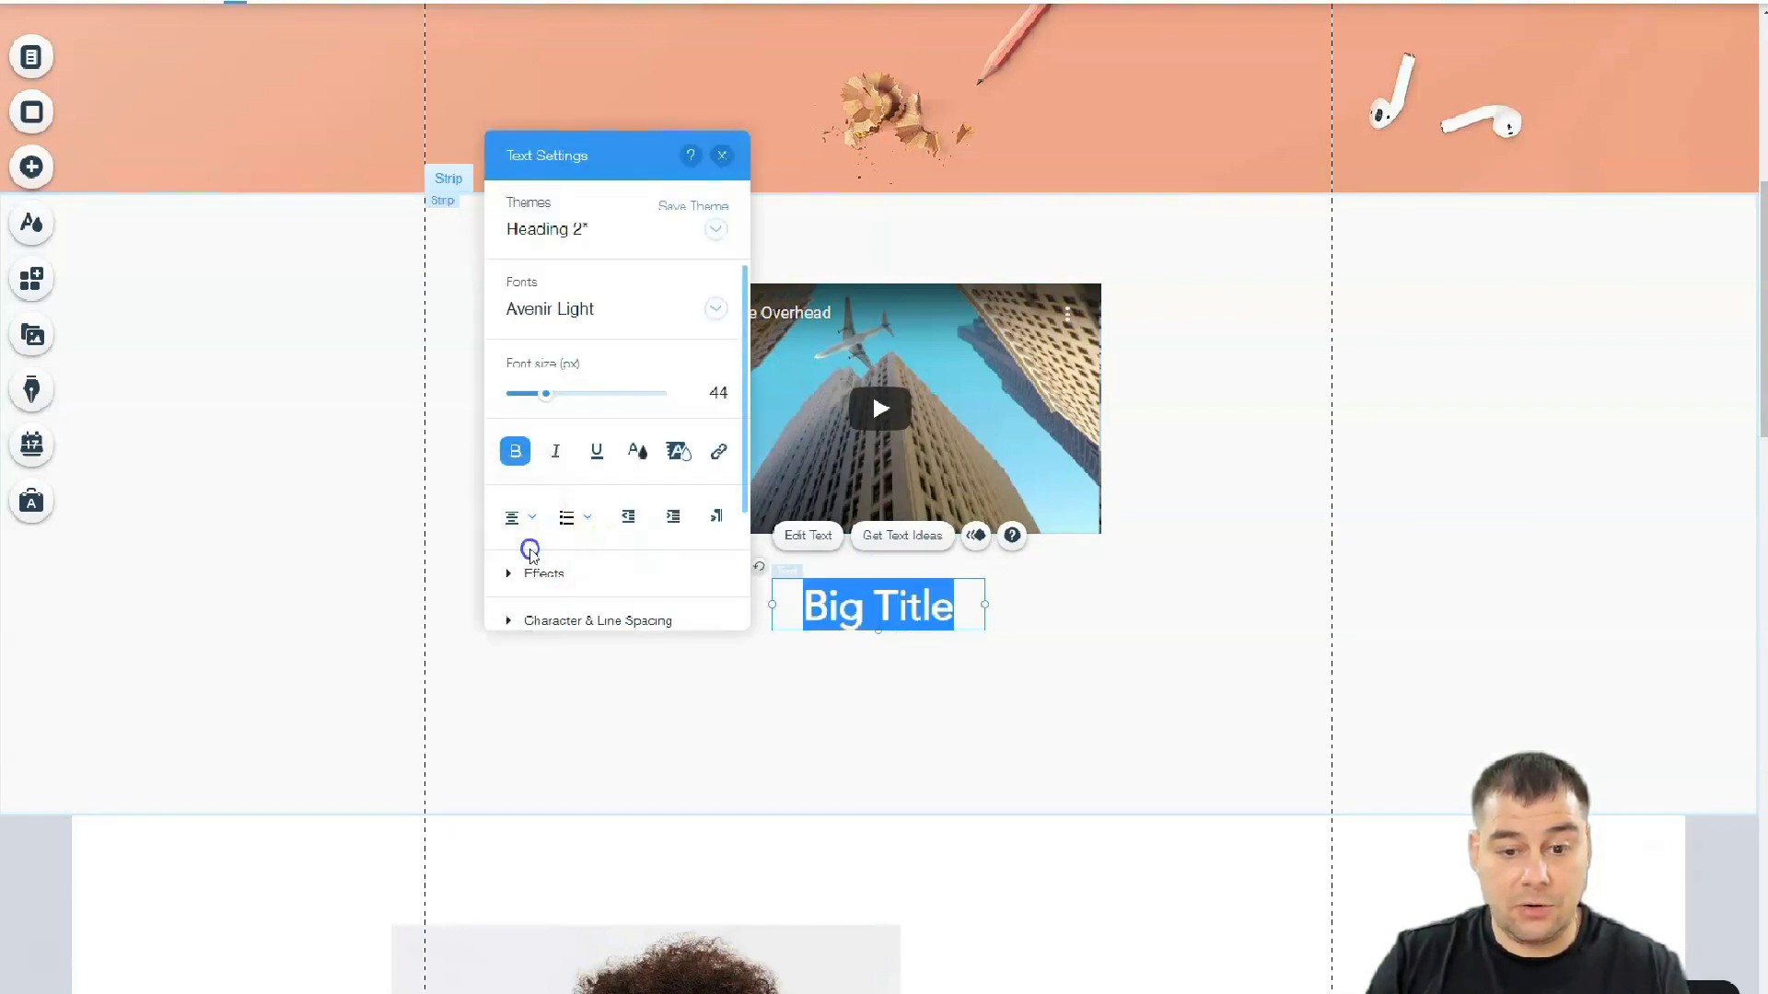
drag(546, 394, 558, 398)
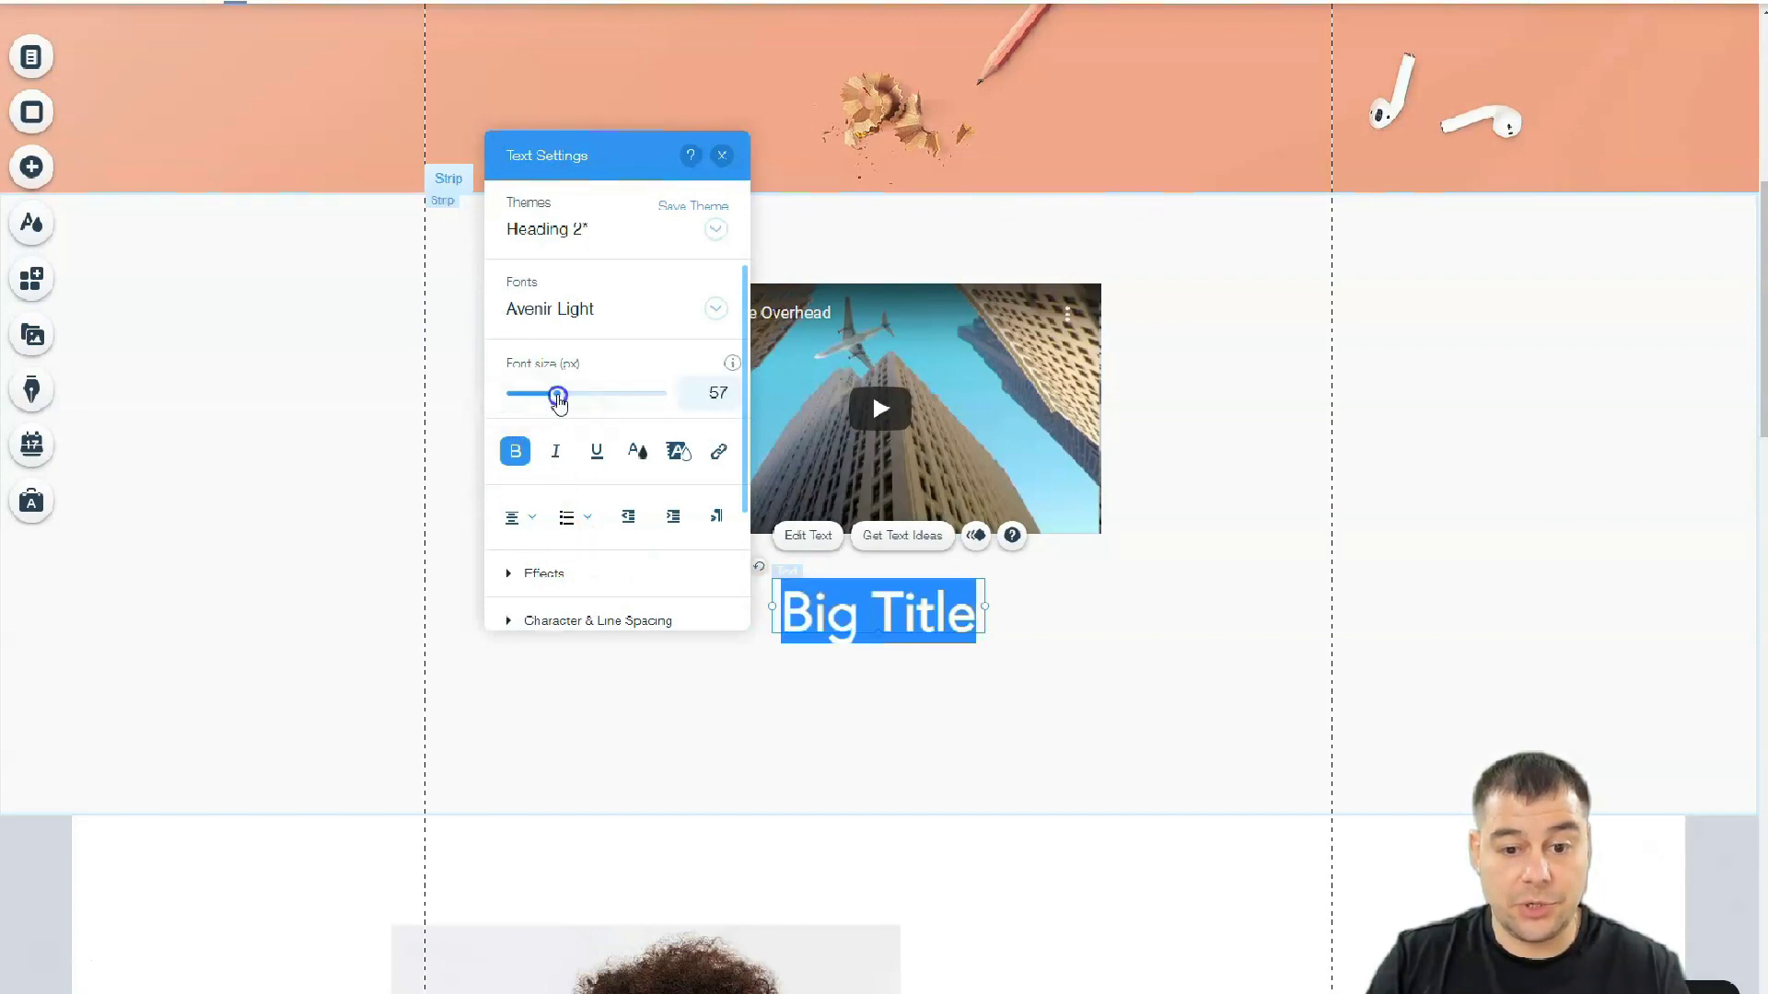
click(714, 310)
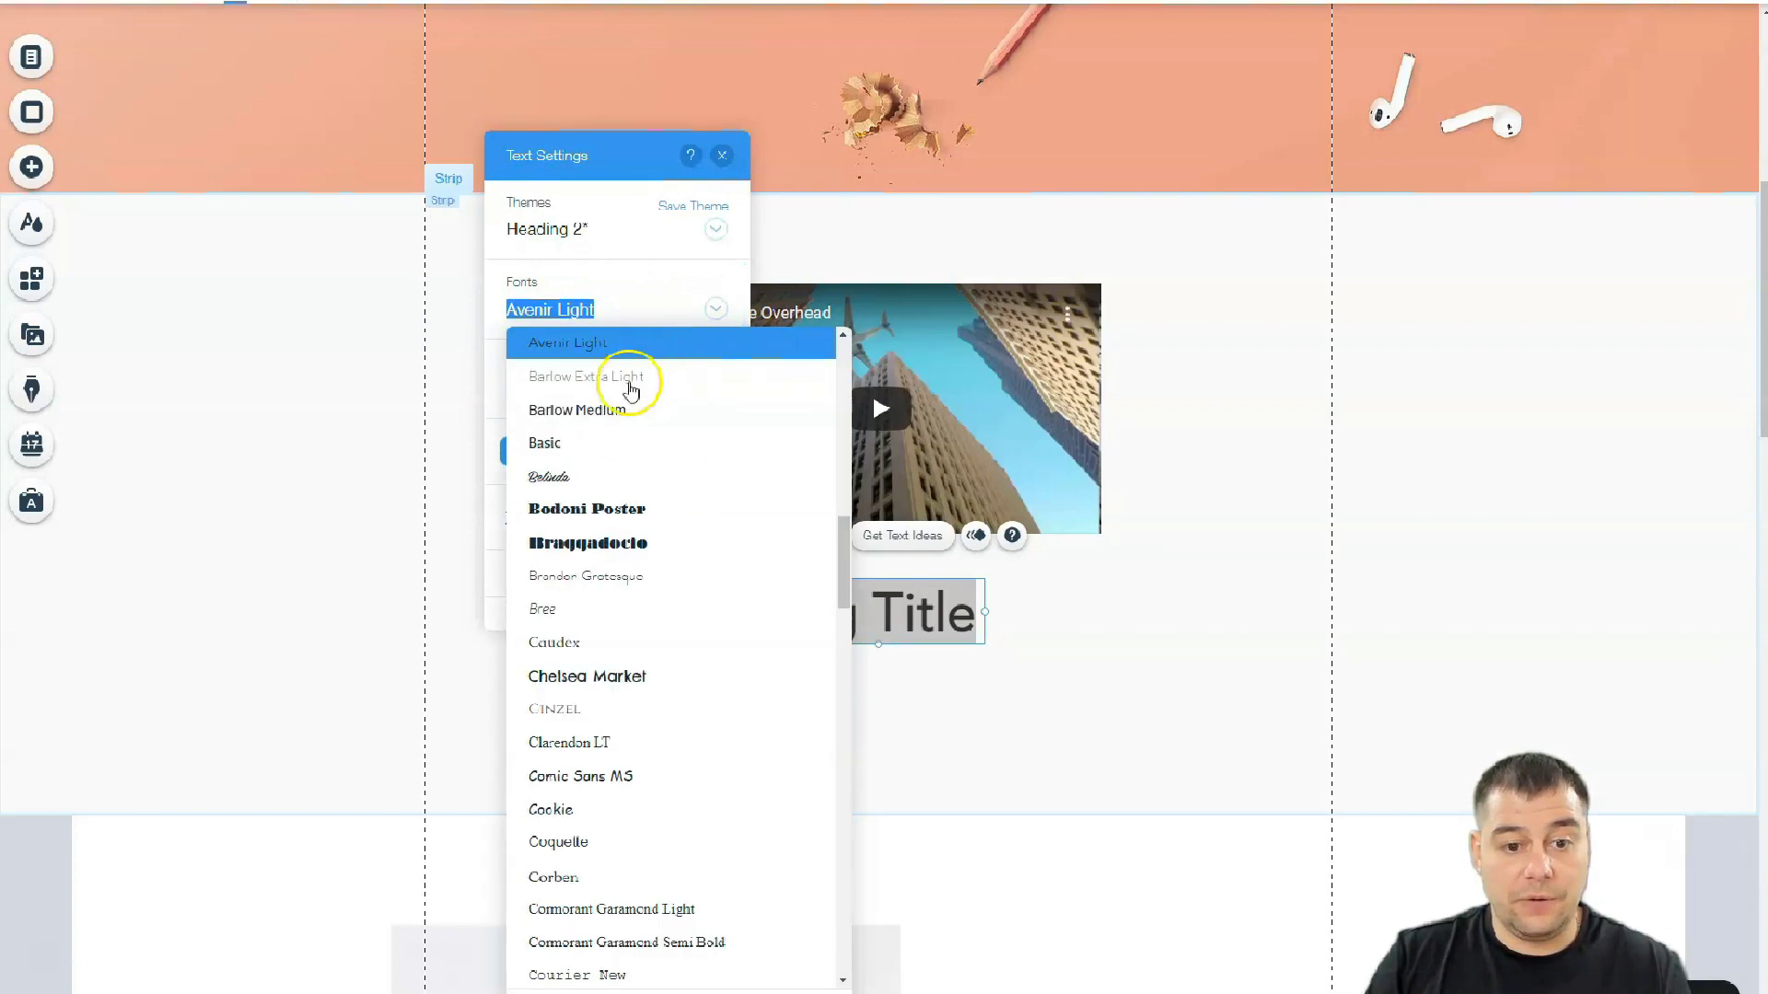
click(557, 449)
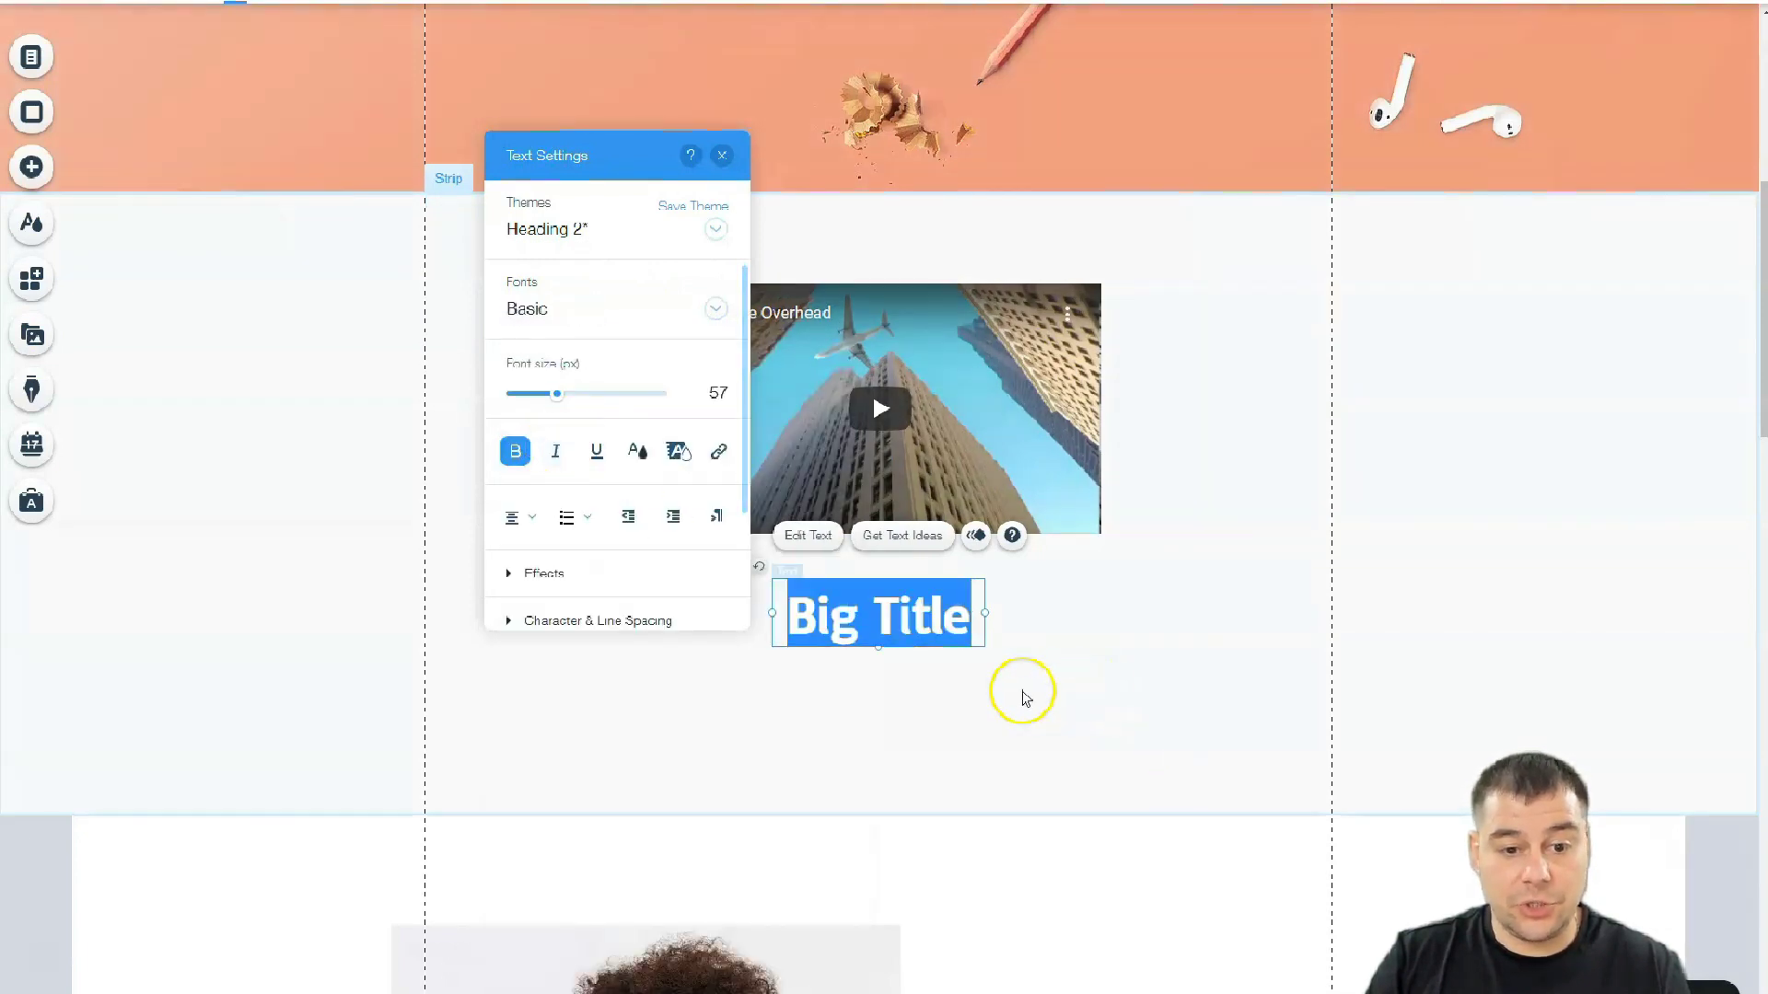
Step: Color the Big Title text with the dark teal theme color and move it above the video
click(638, 452)
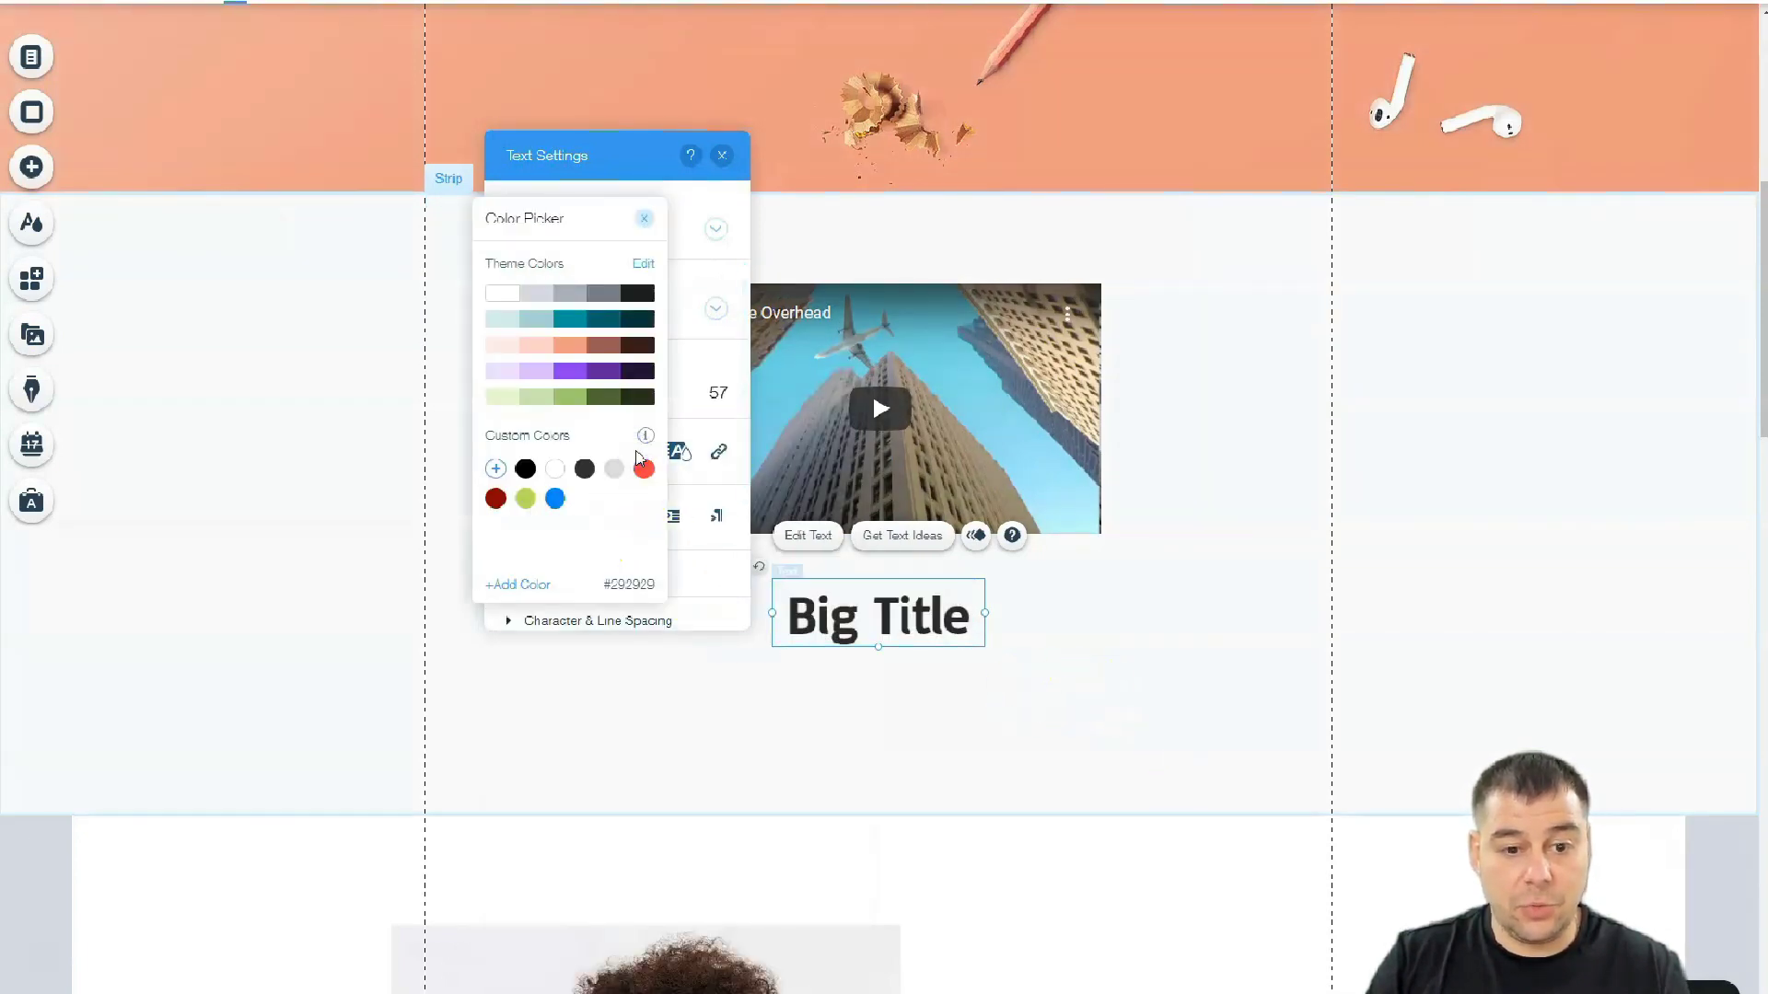
click(603, 321)
click(1089, 644)
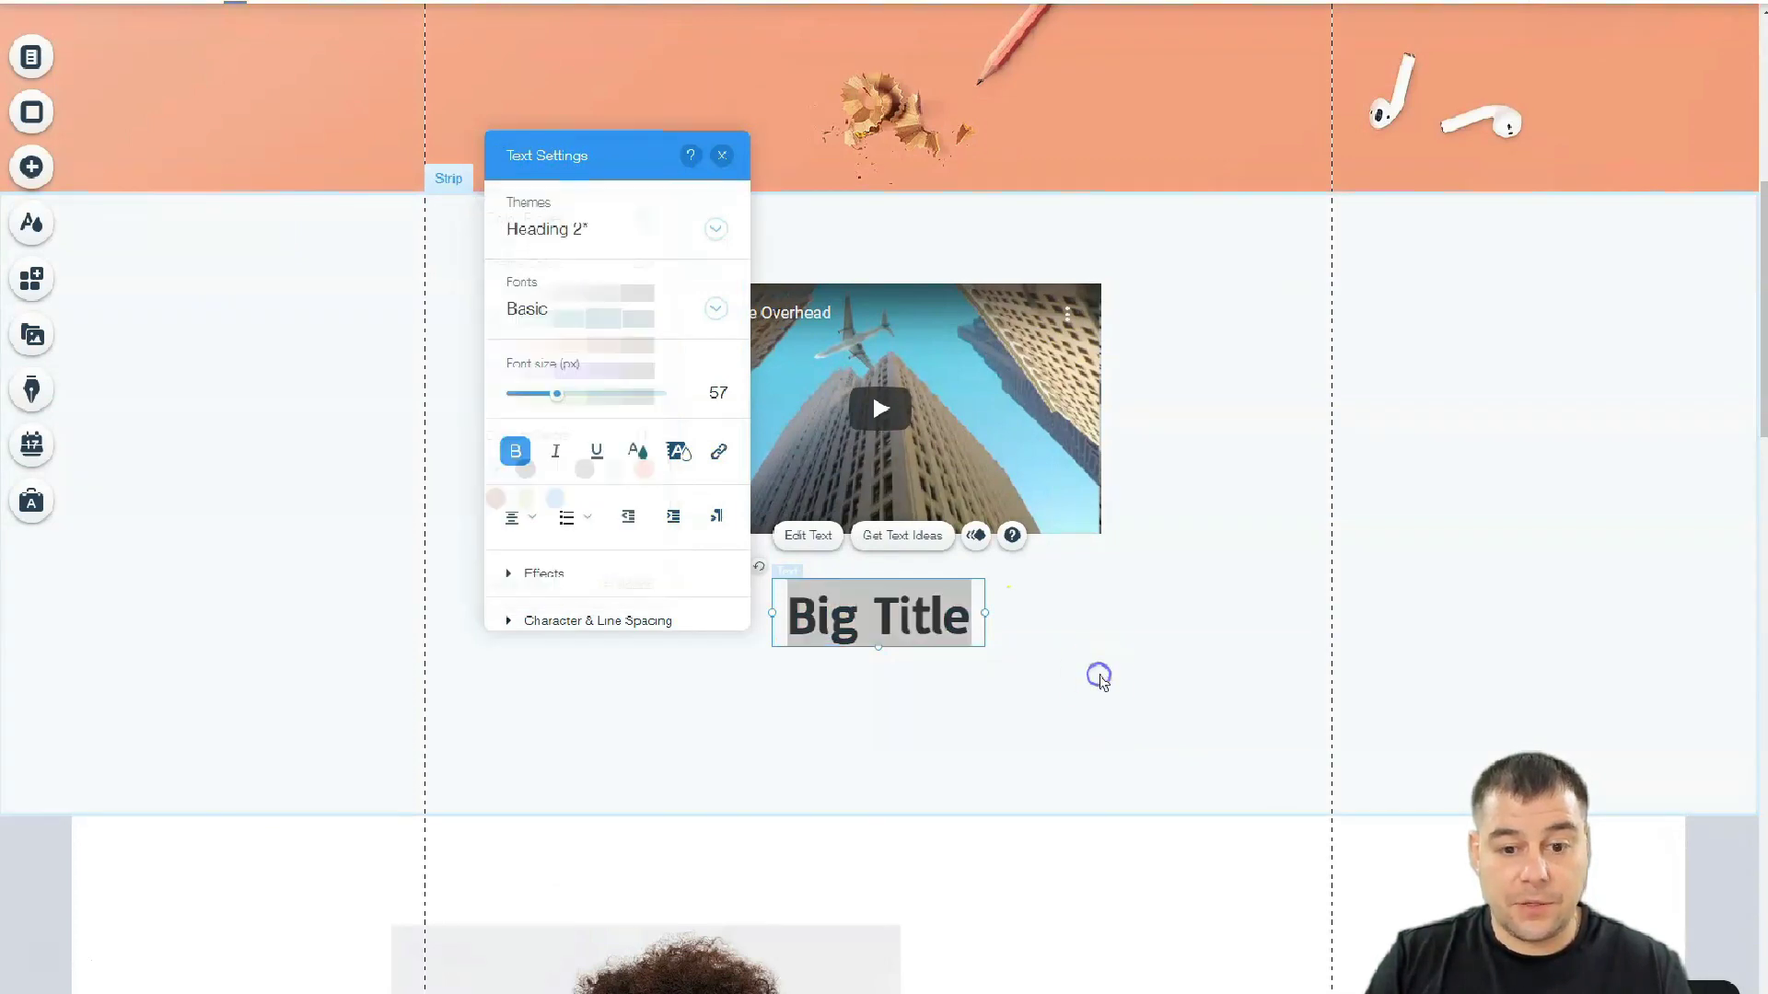
click(721, 156)
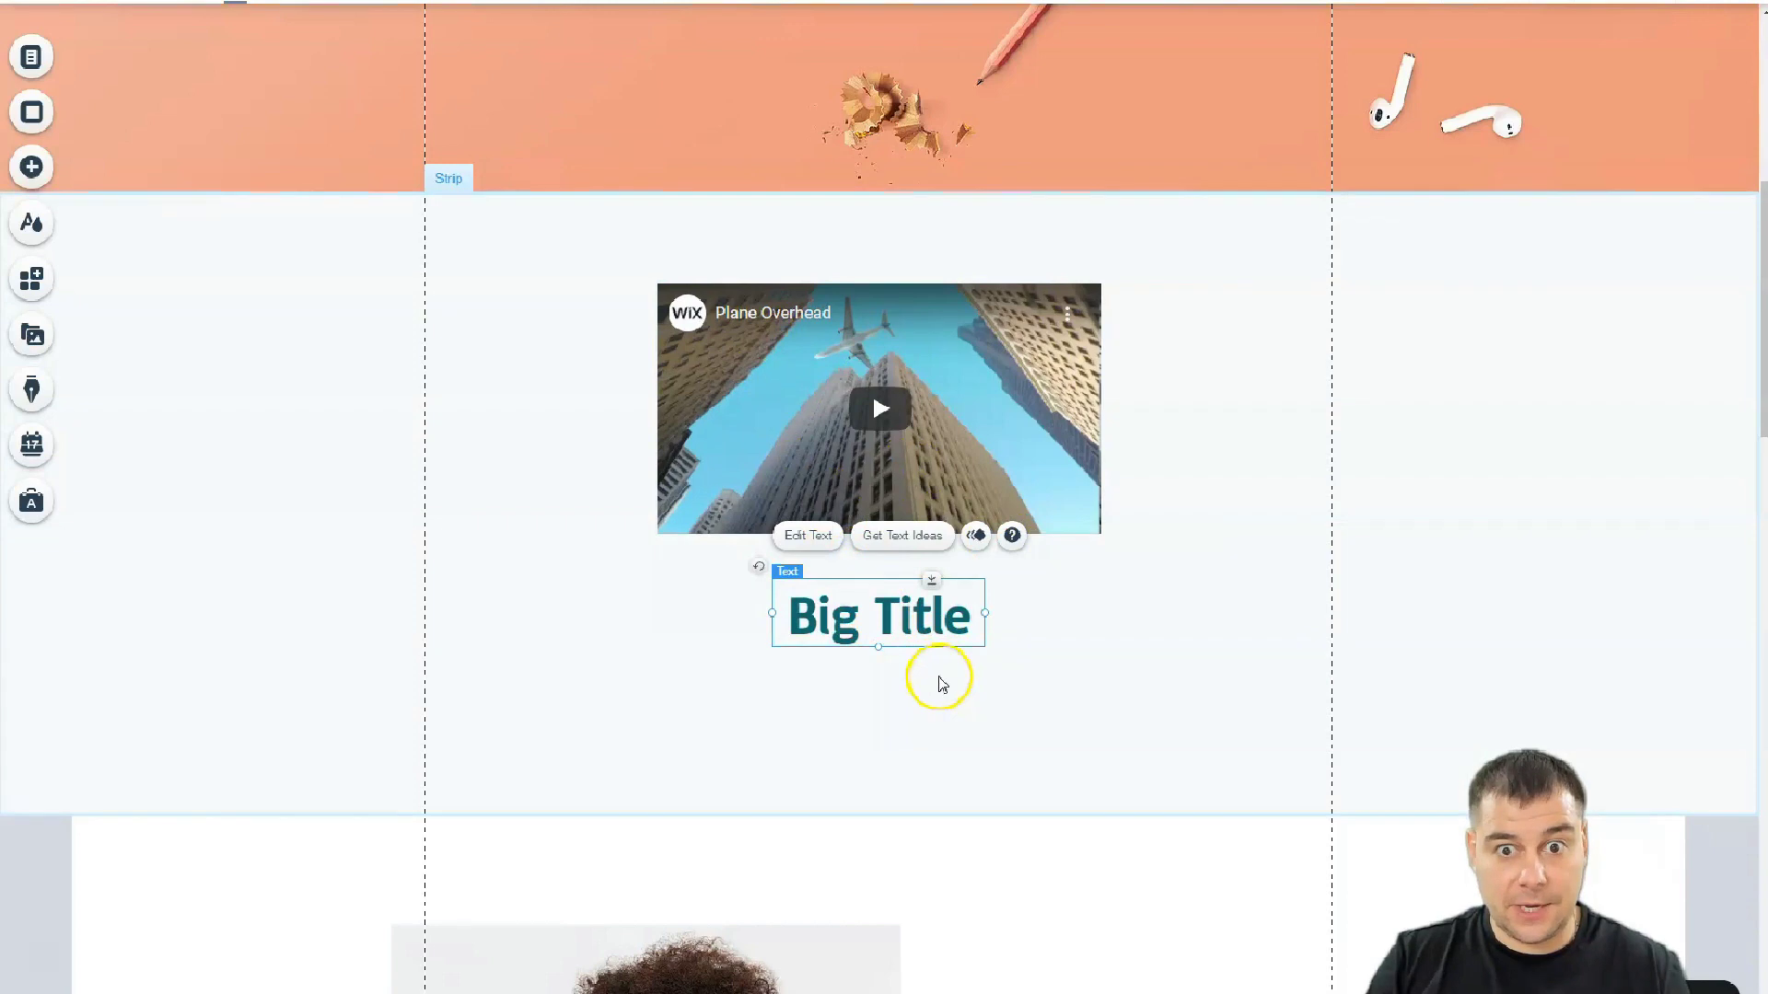
drag(878, 627, 879, 255)
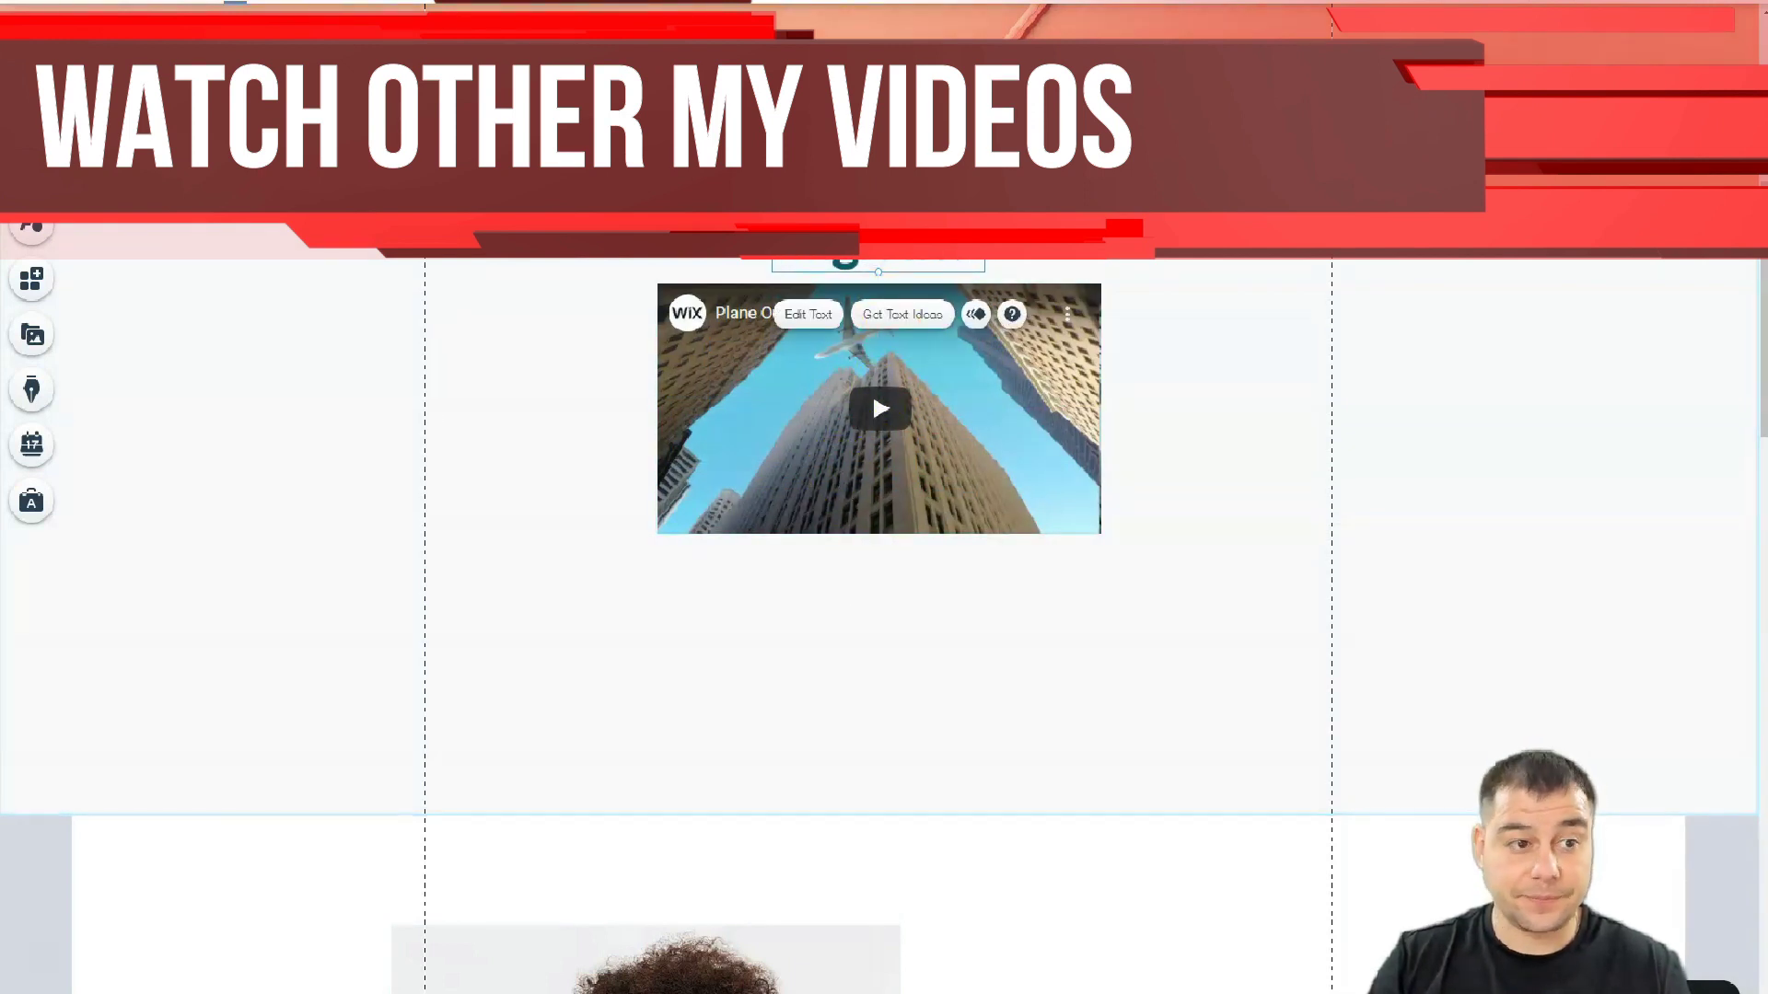
Step: Add a themed button below the video in the white strip and enlarge it
click(32, 166)
click(103, 185)
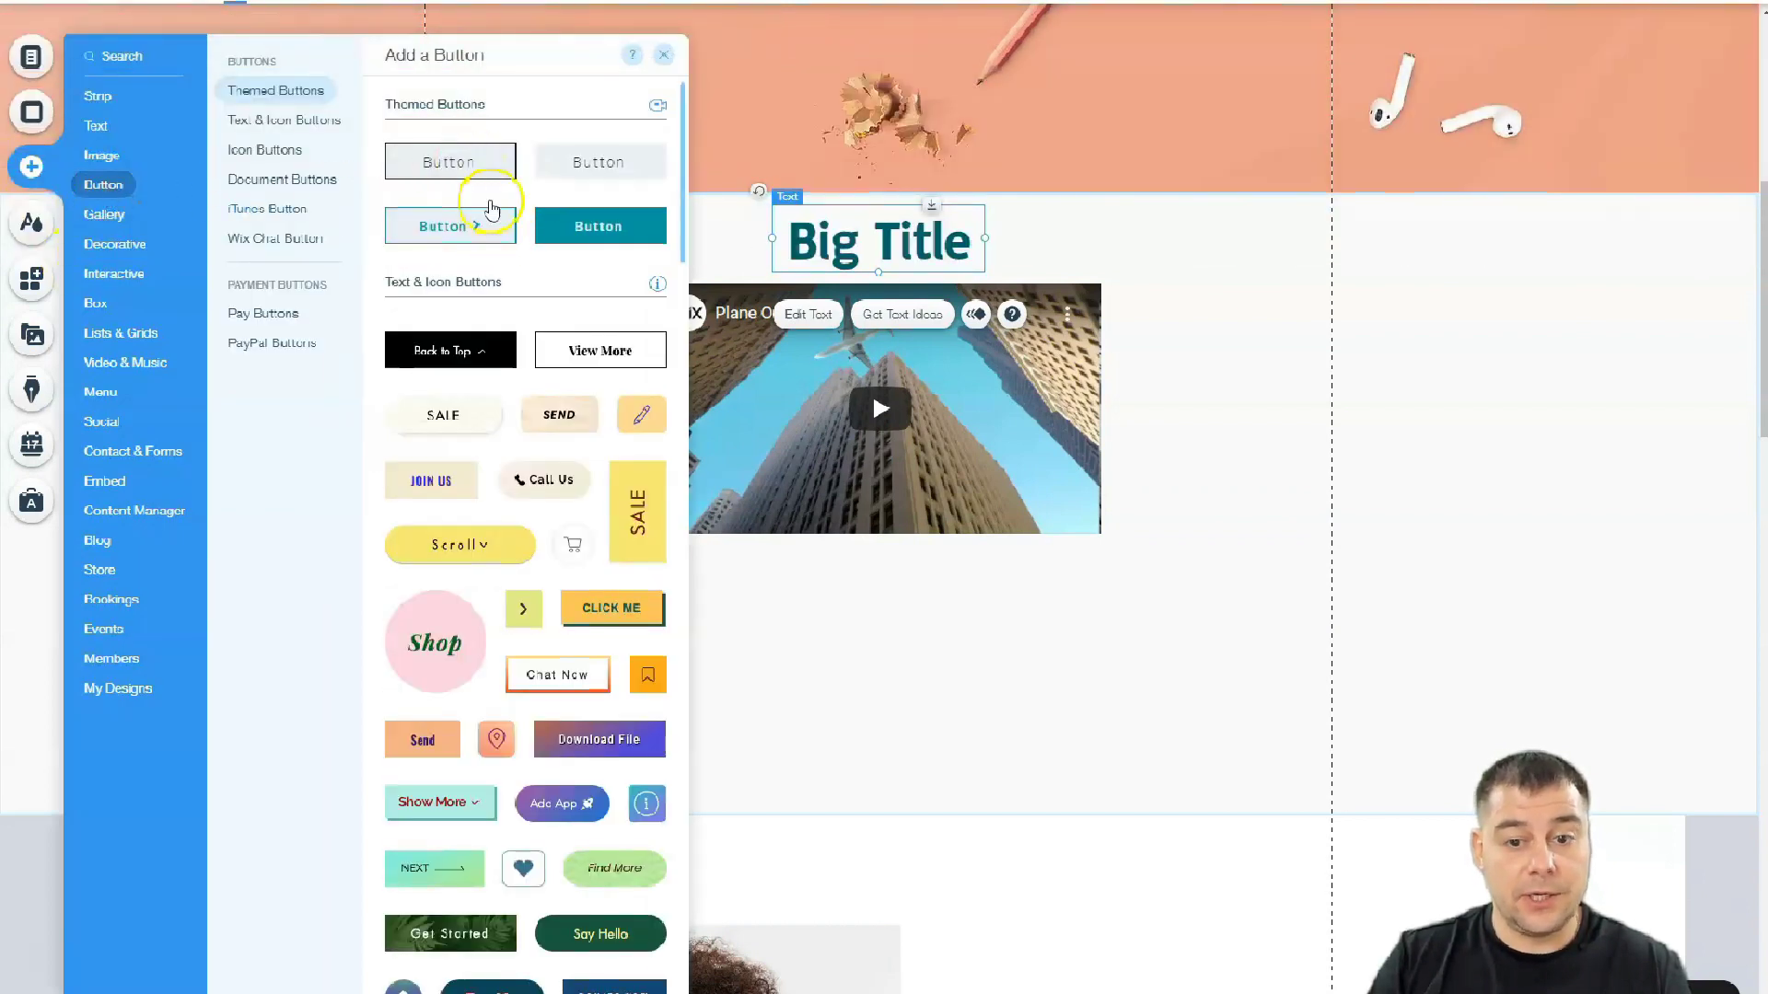
drag(487, 214, 998, 601)
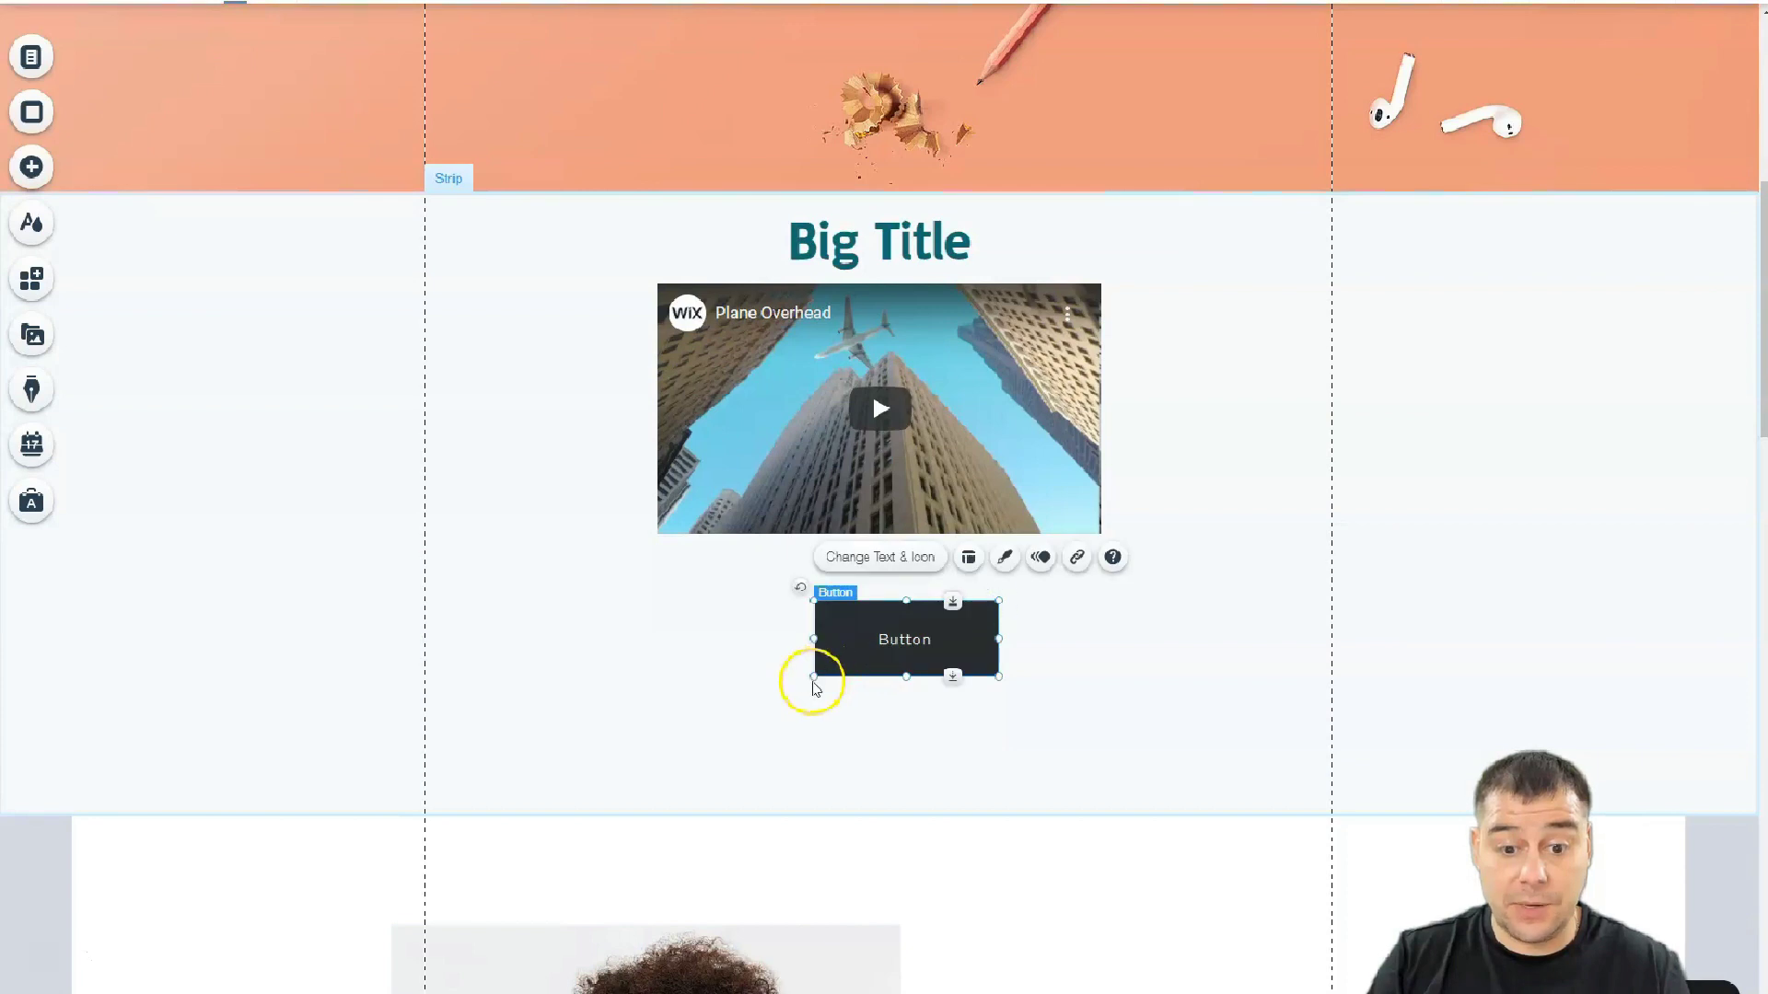
drag(813, 676, 775, 707)
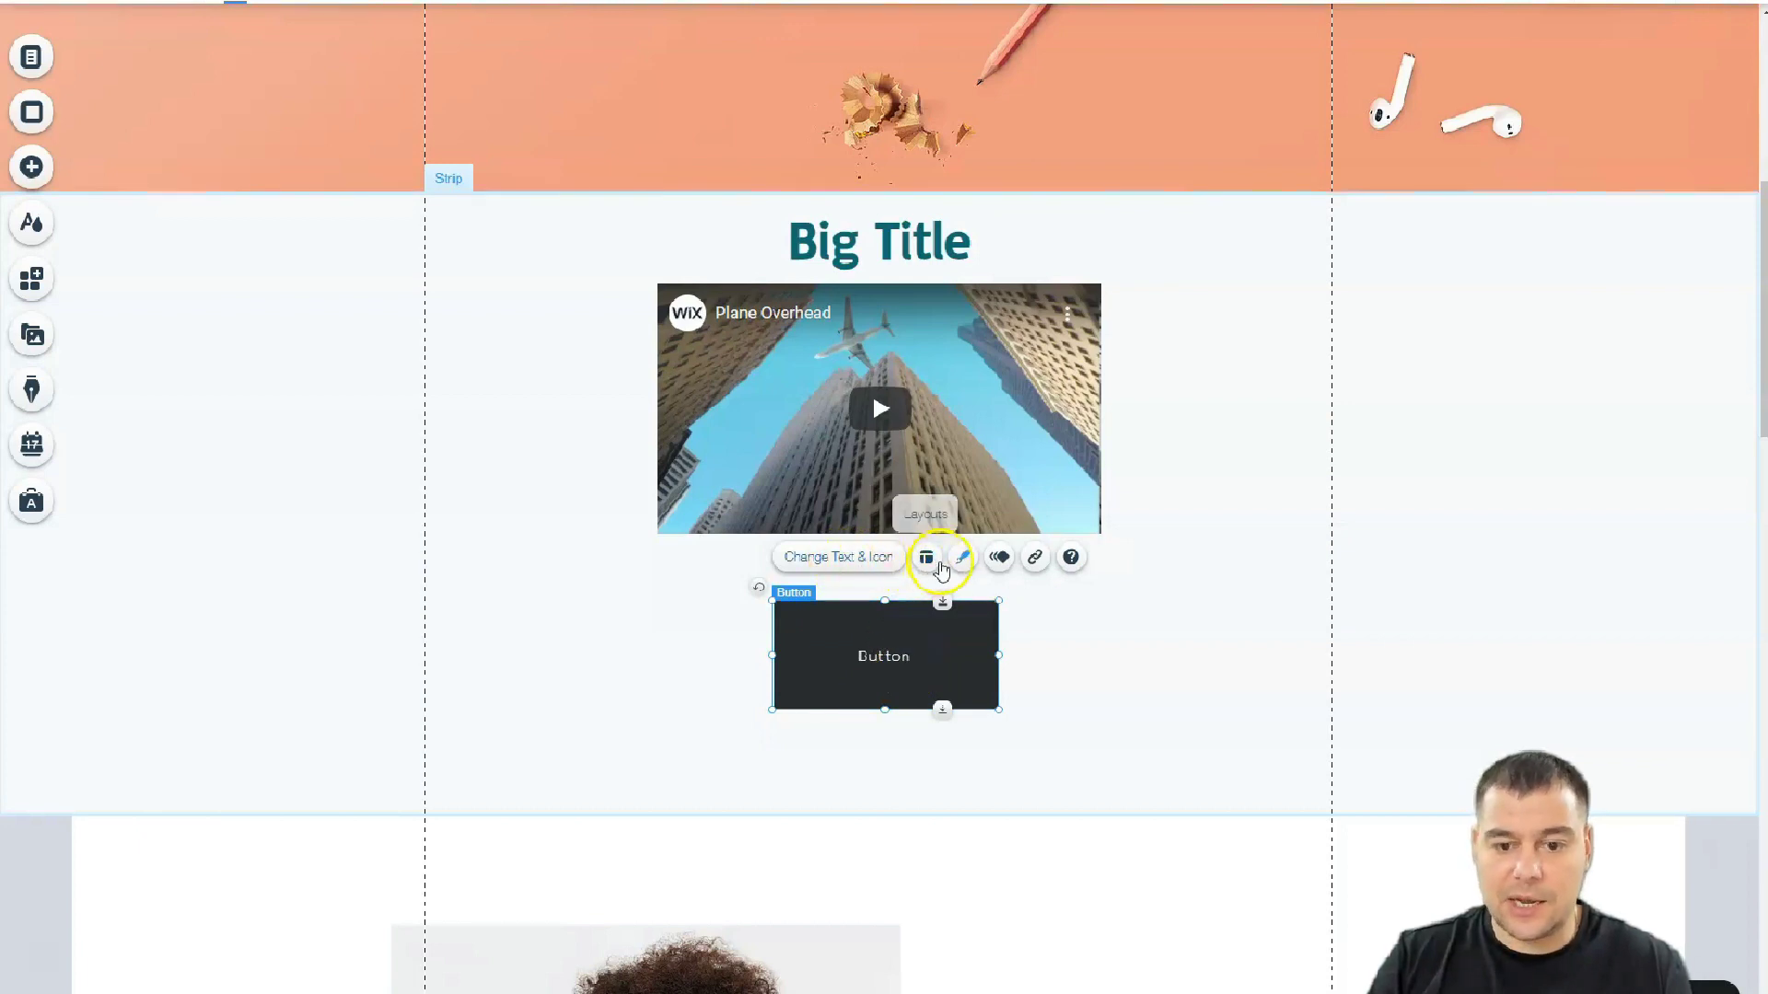
Step: Look through the new button's link types, including the Email fields, and close the link options without adding a link
click(831, 559)
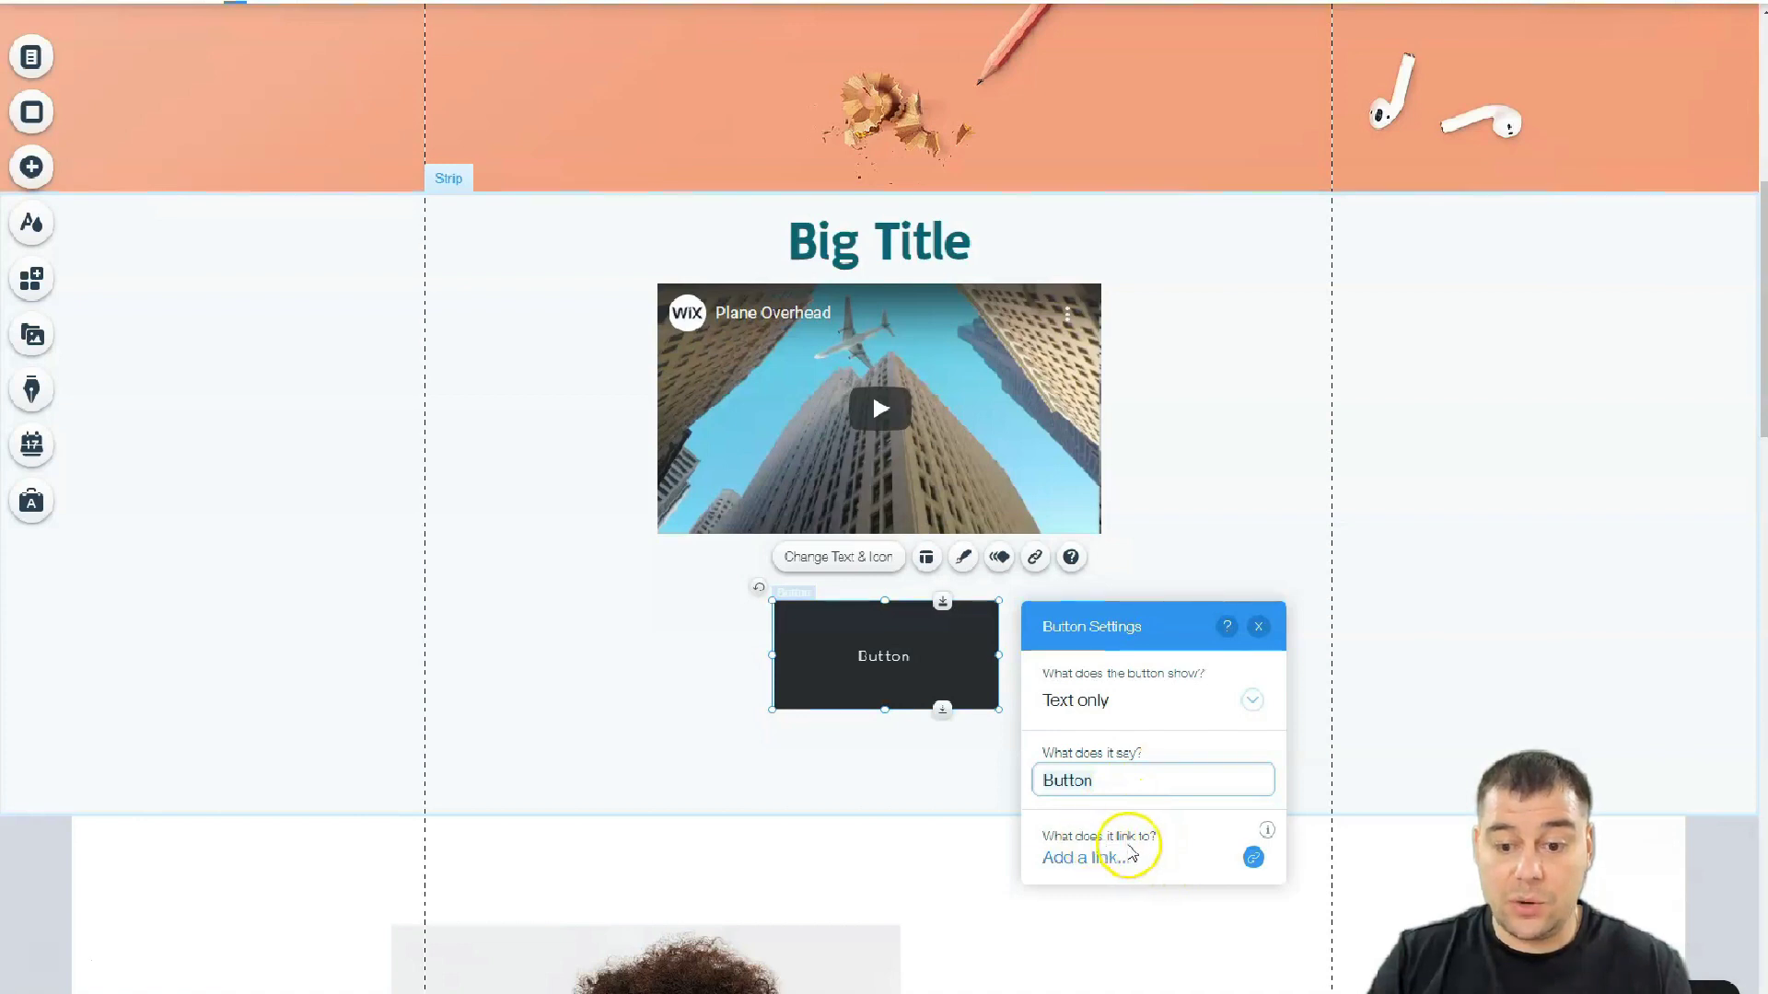
click(1253, 860)
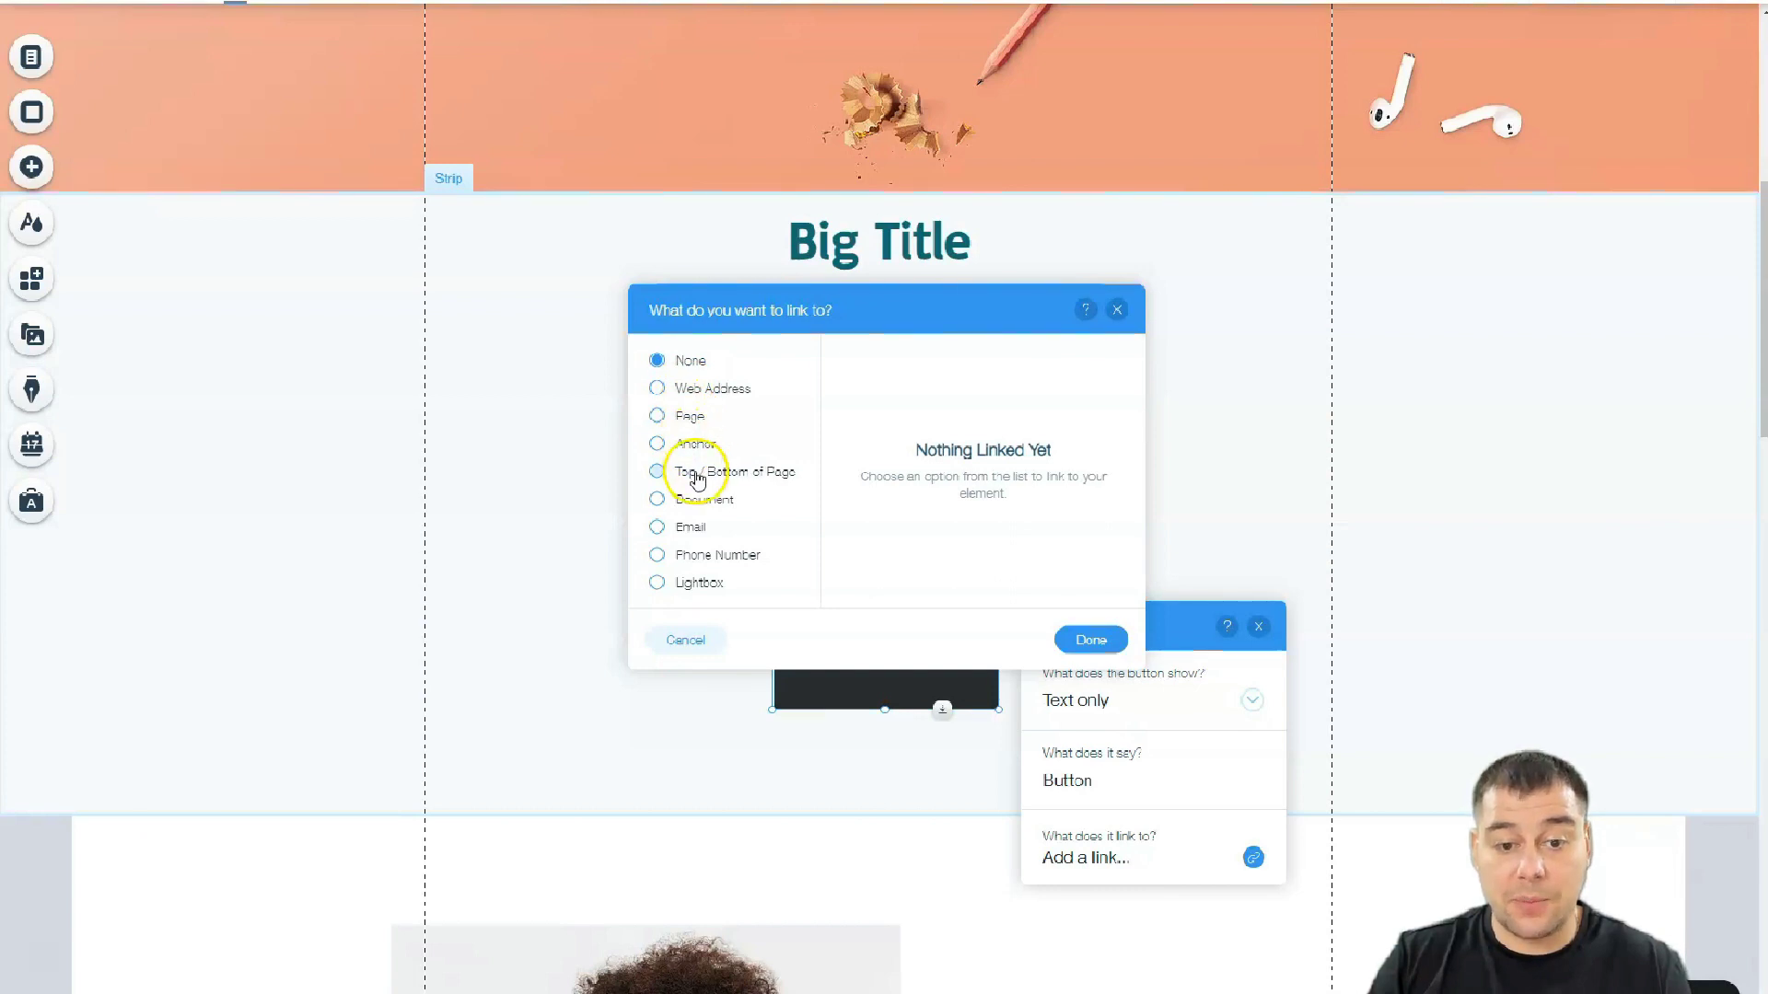
click(657, 529)
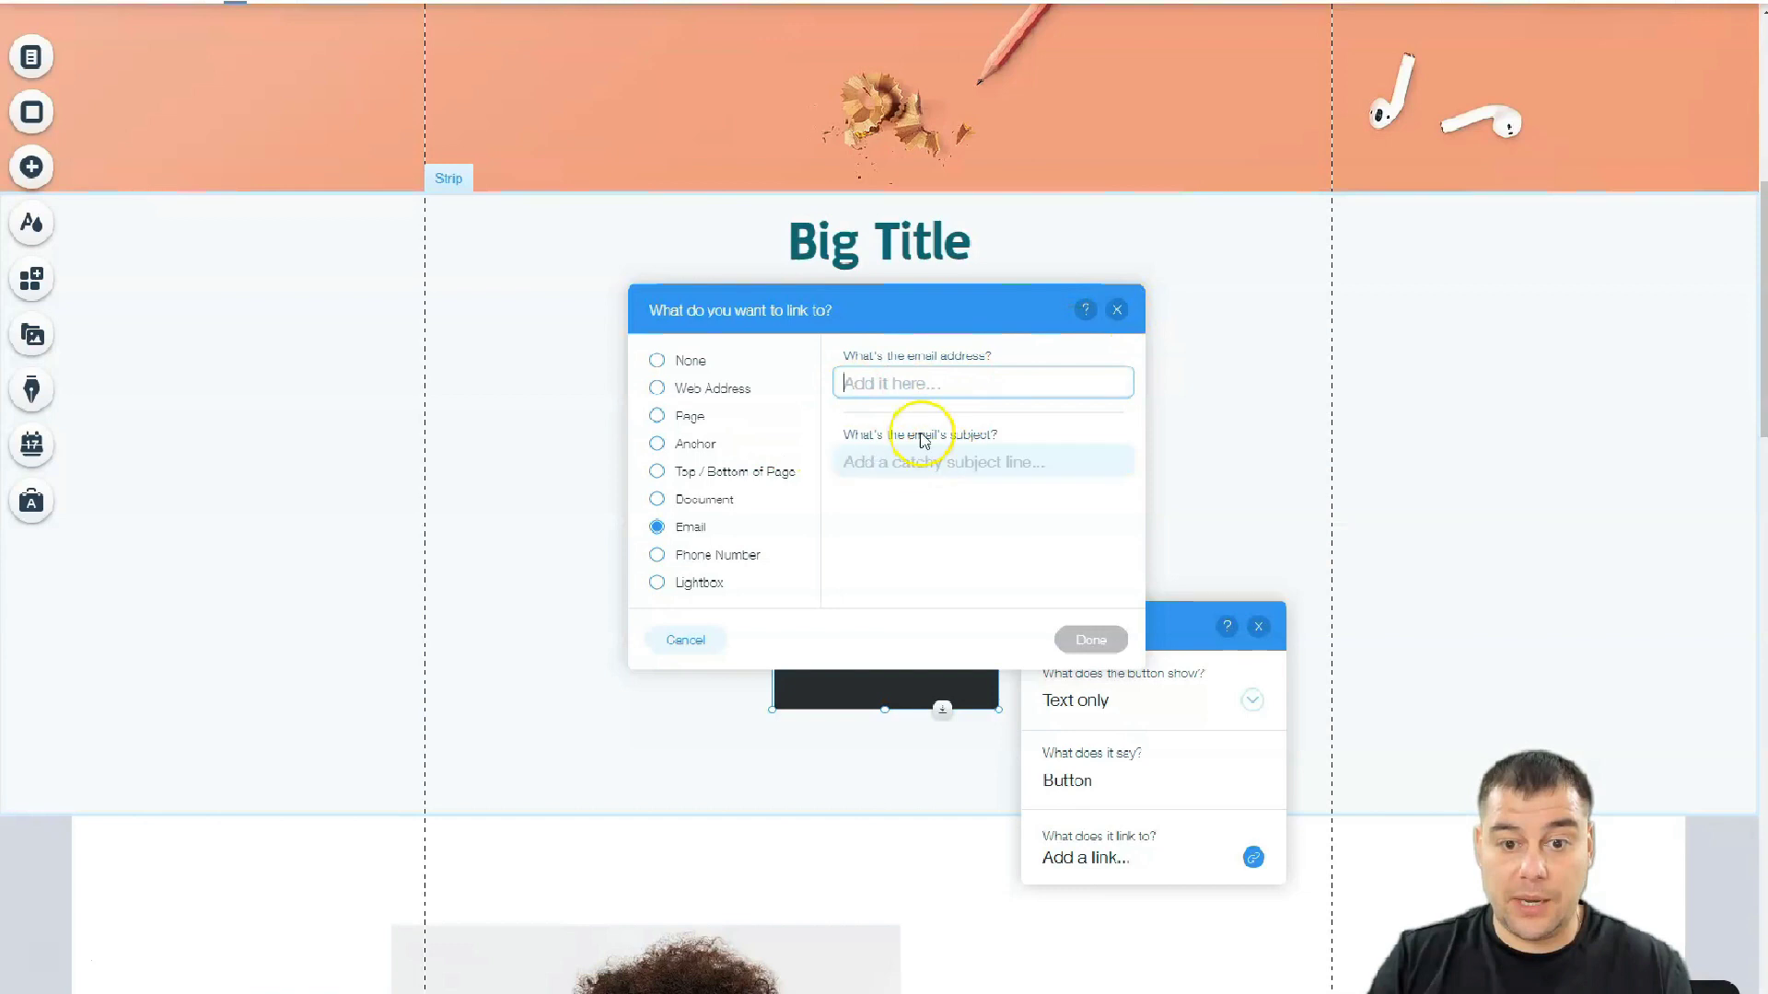
click(1118, 312)
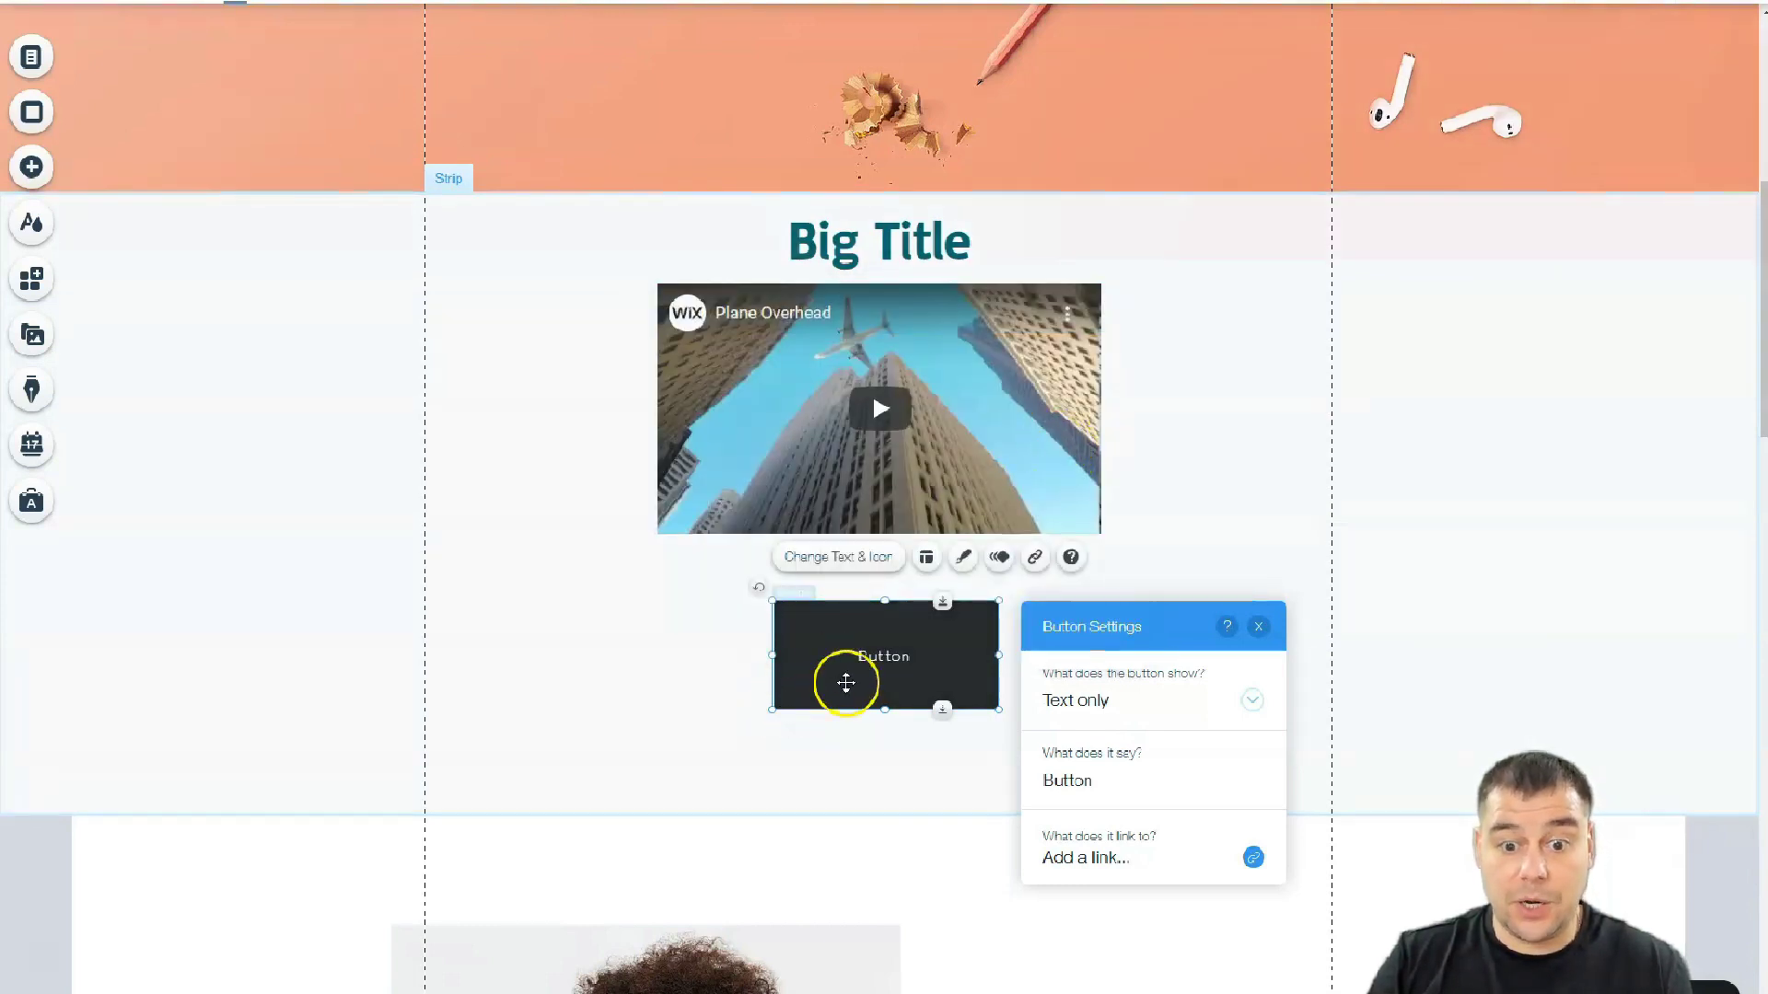
Step: Change the new button's text to ORDER NOW
click(1128, 782)
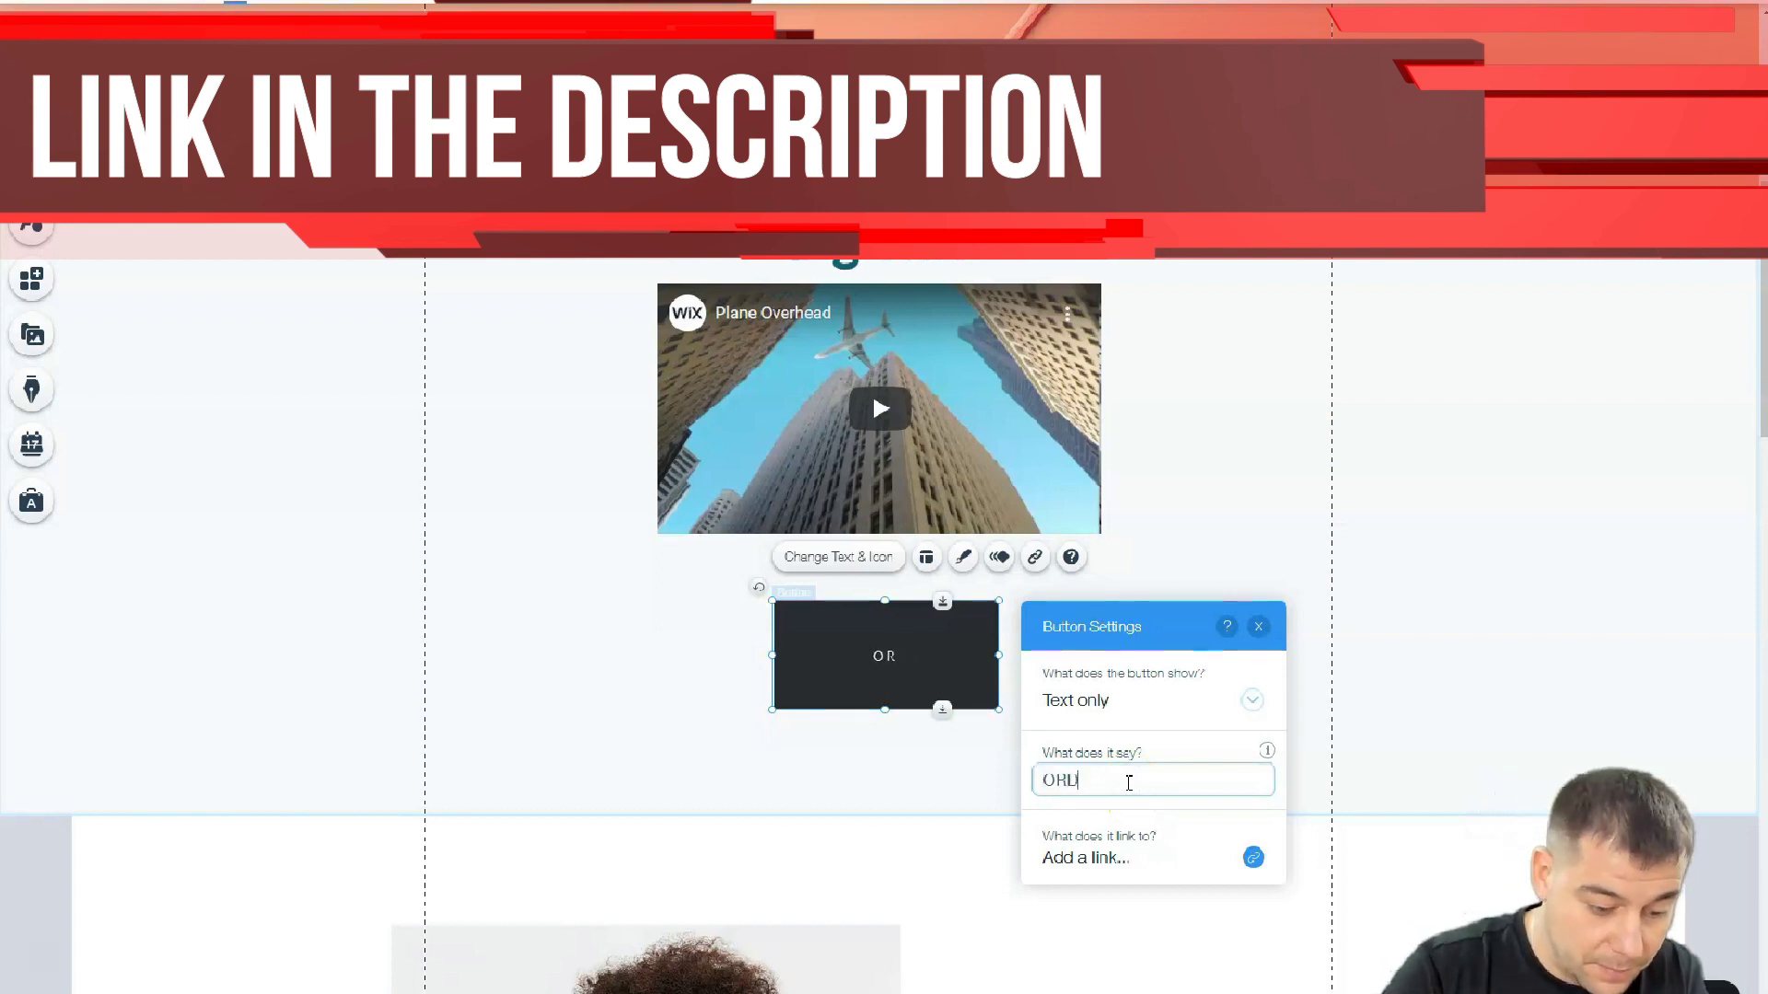
text(NOW)
click(665, 701)
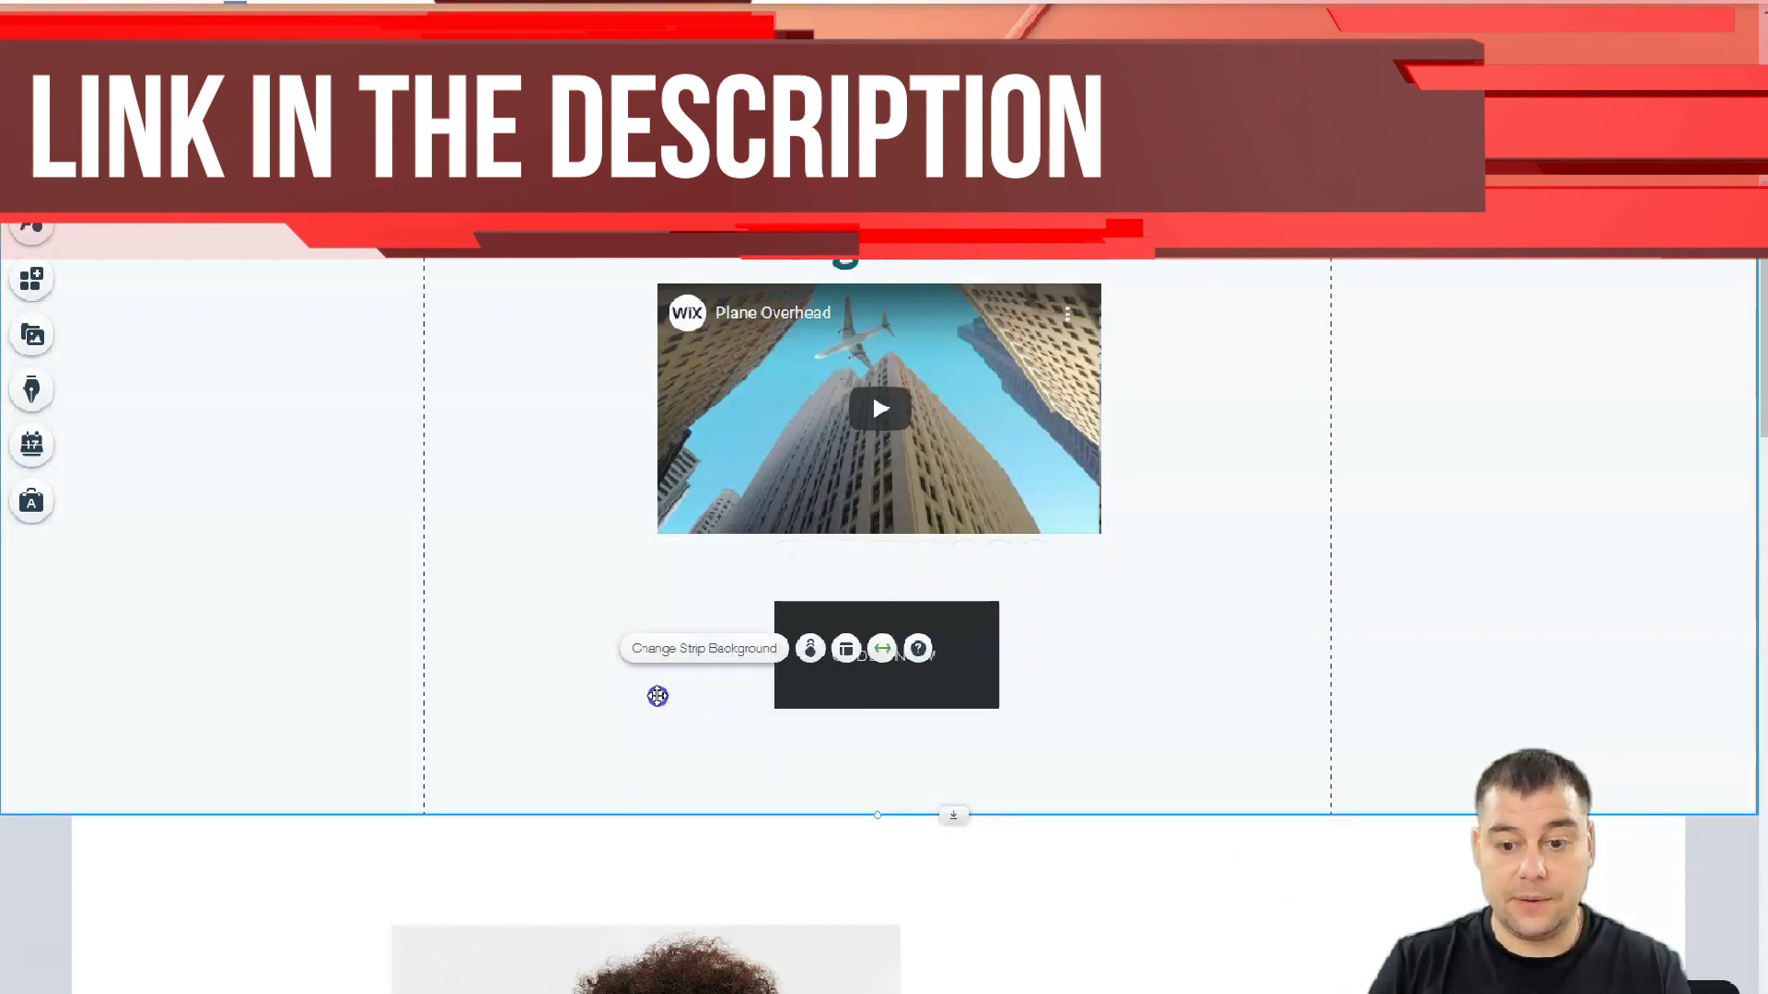
Step: Customize the ORDER NOW button's design by setting its regular background fill to the salmon theme color
click(964, 662)
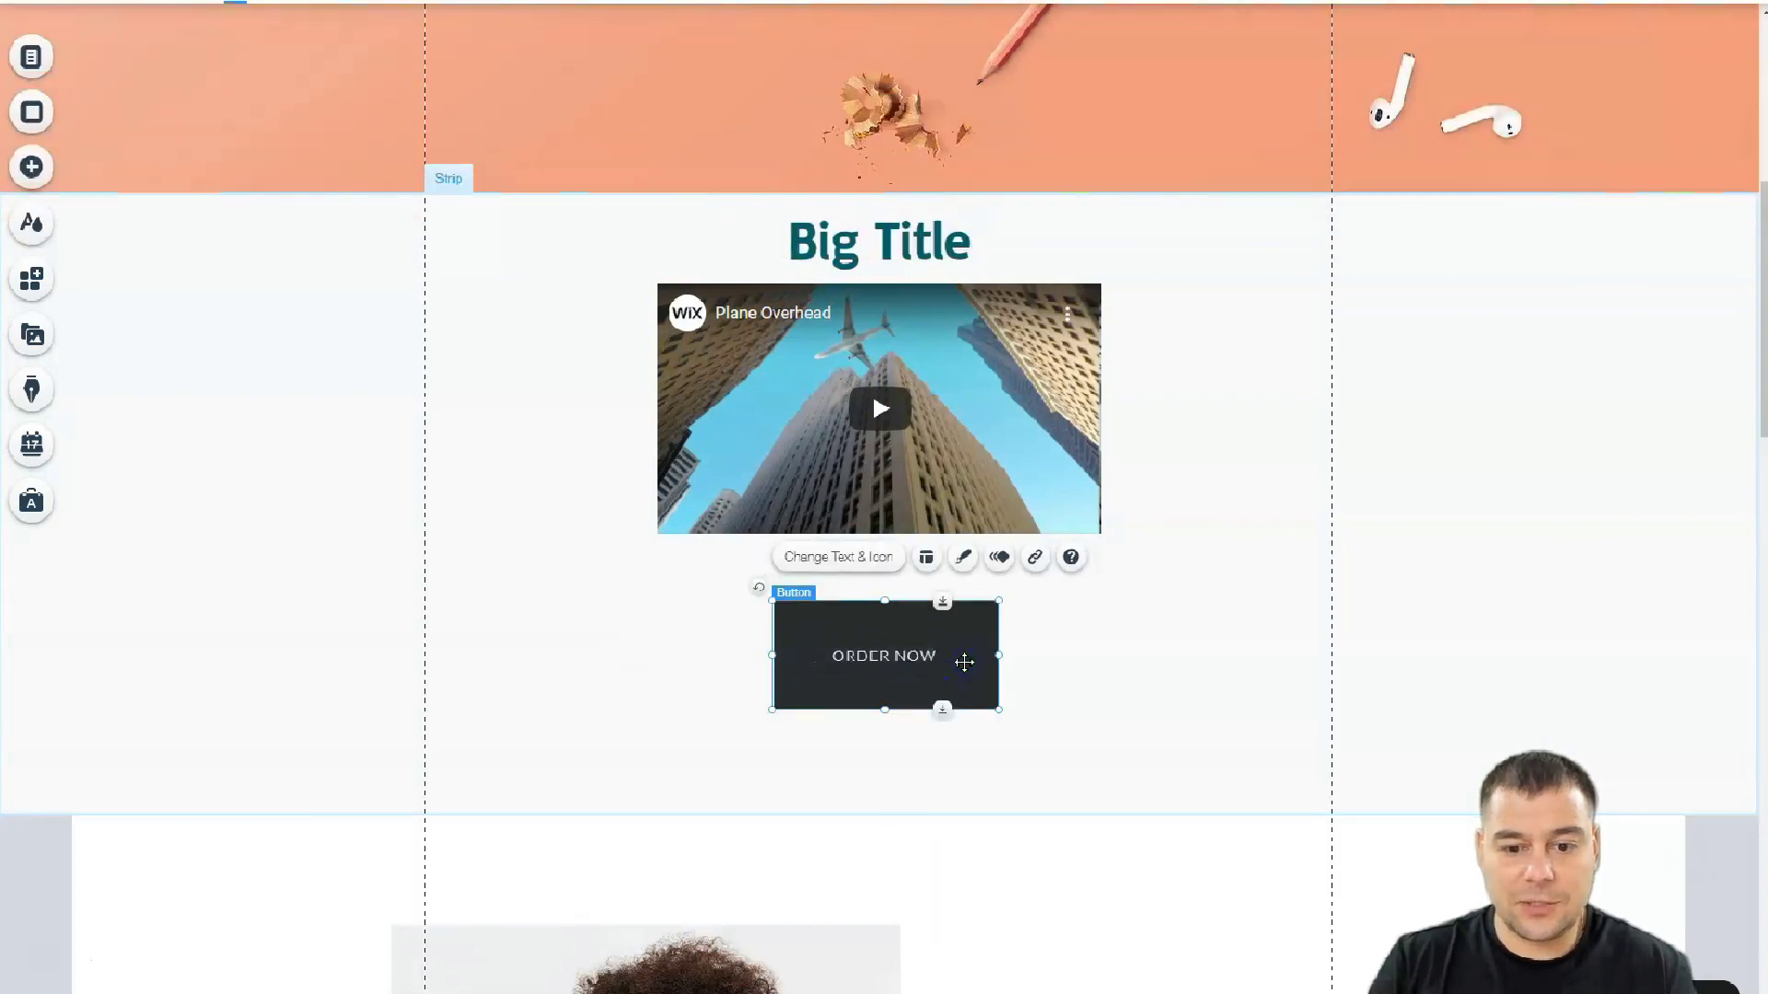
click(962, 558)
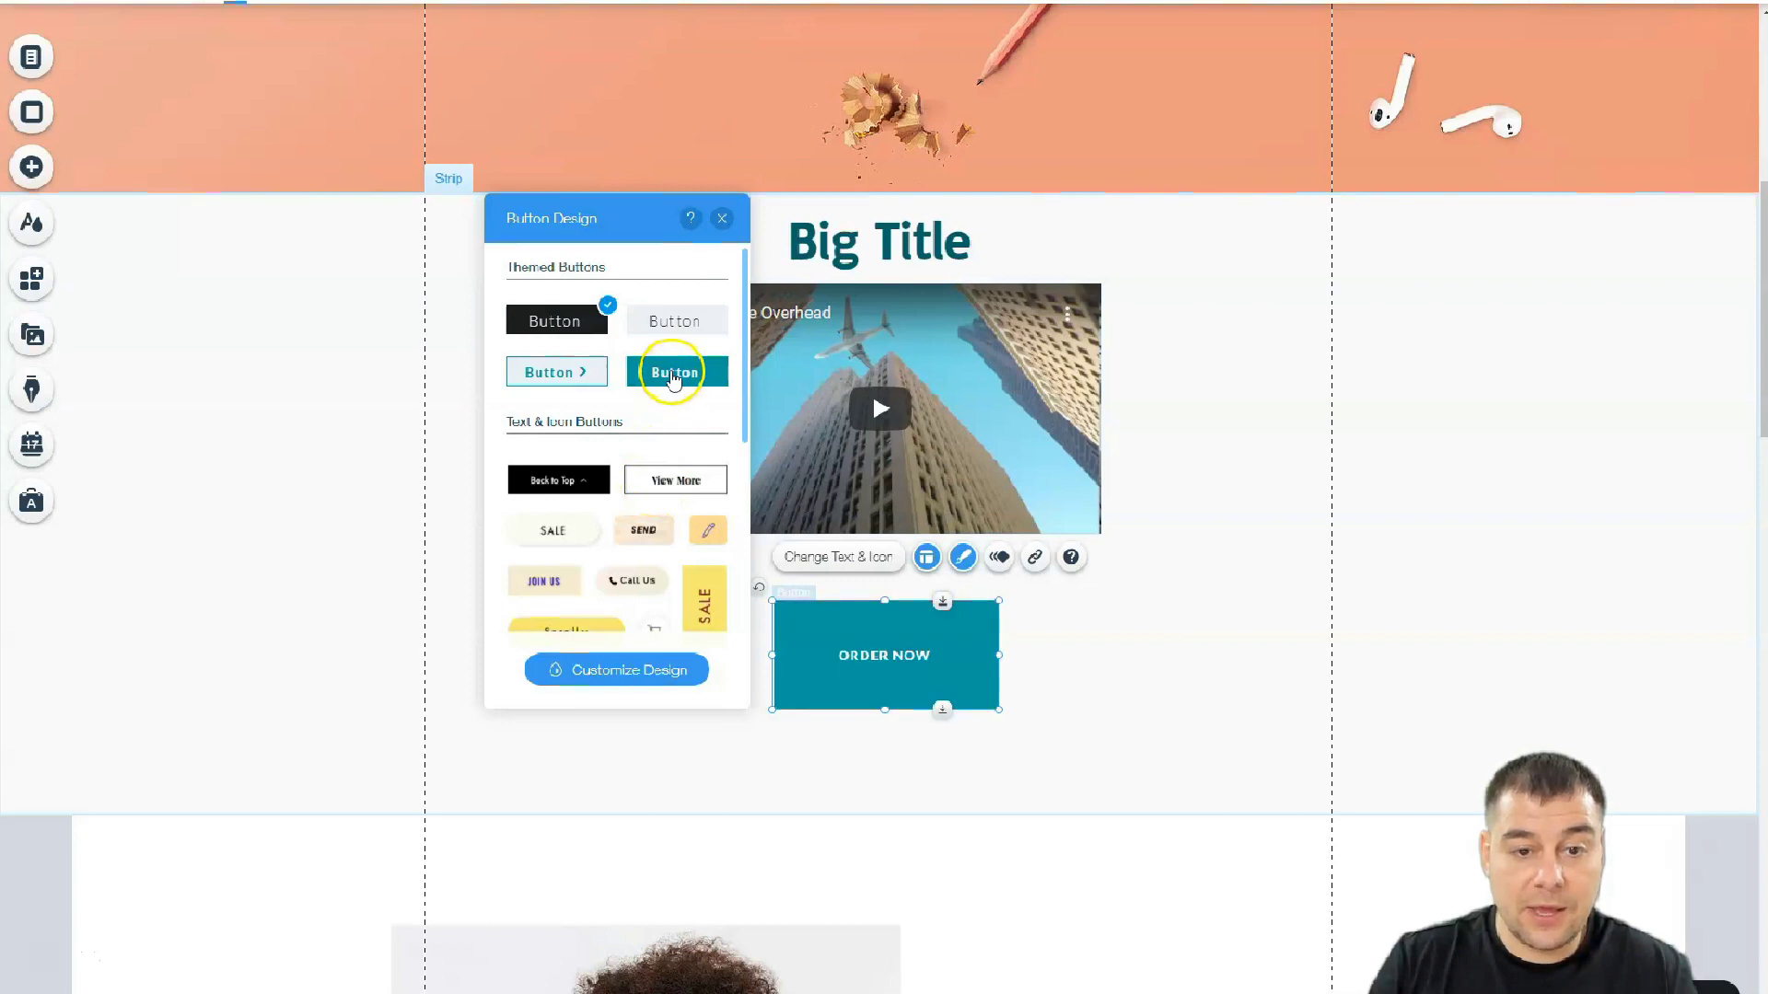
click(591, 679)
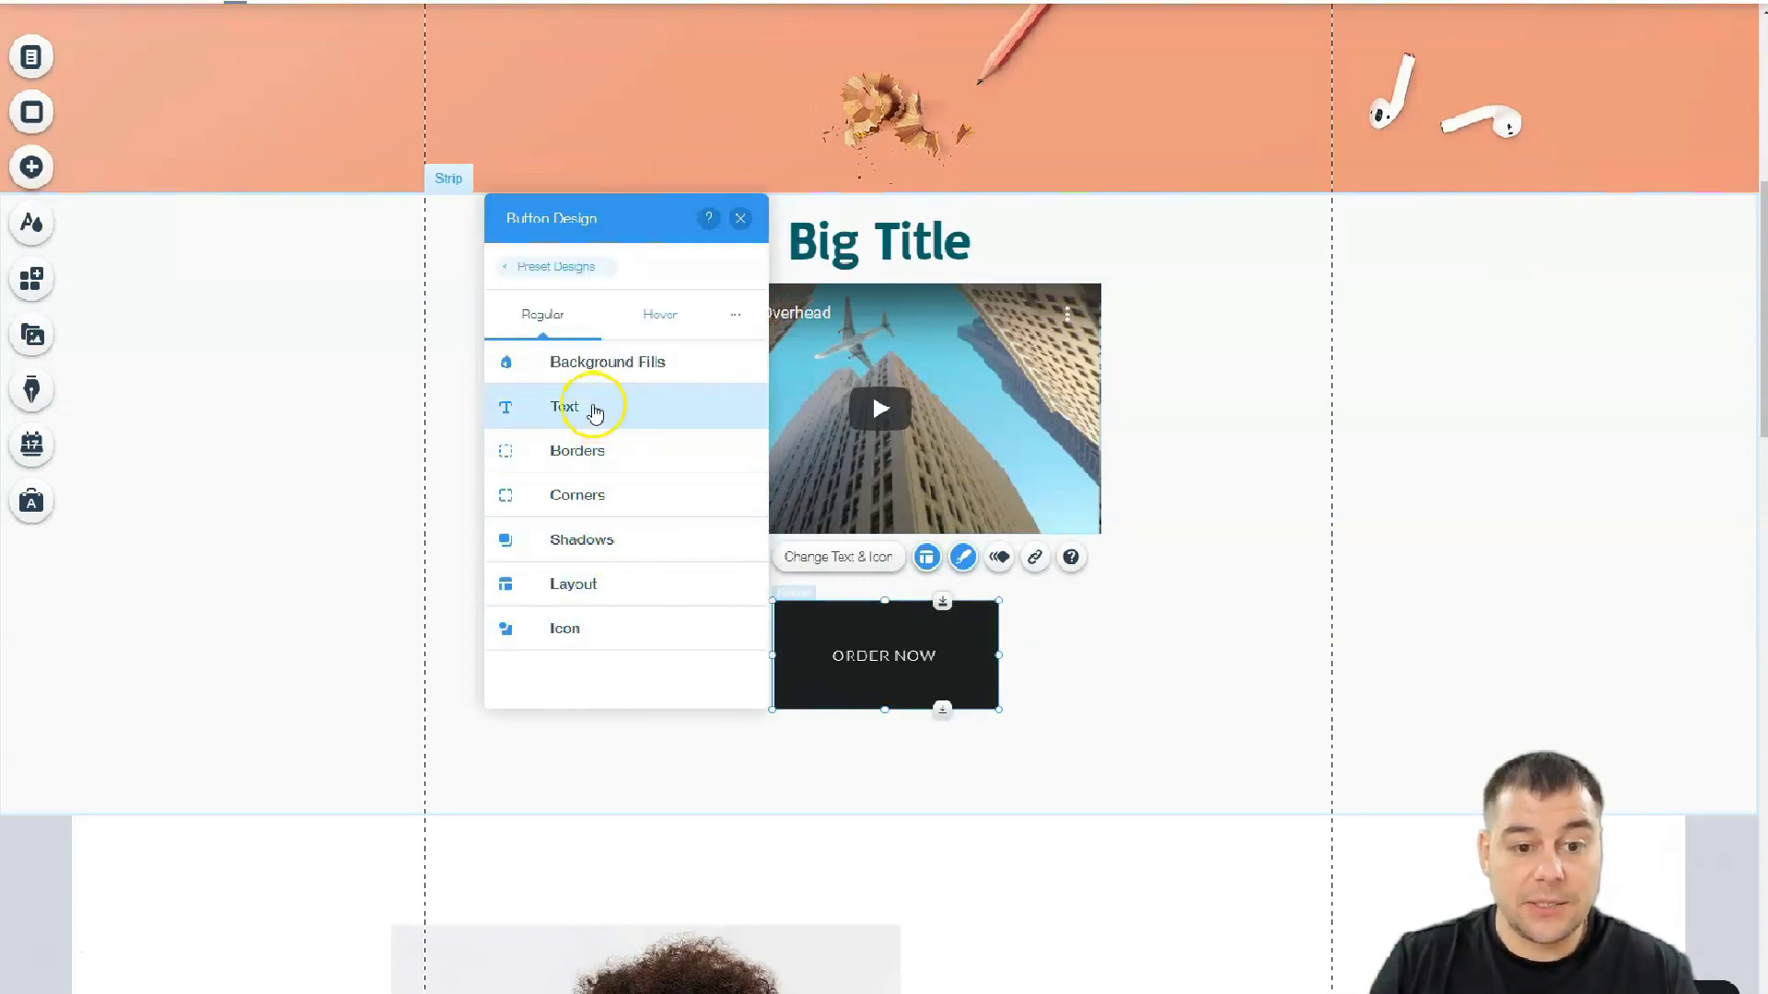
click(594, 363)
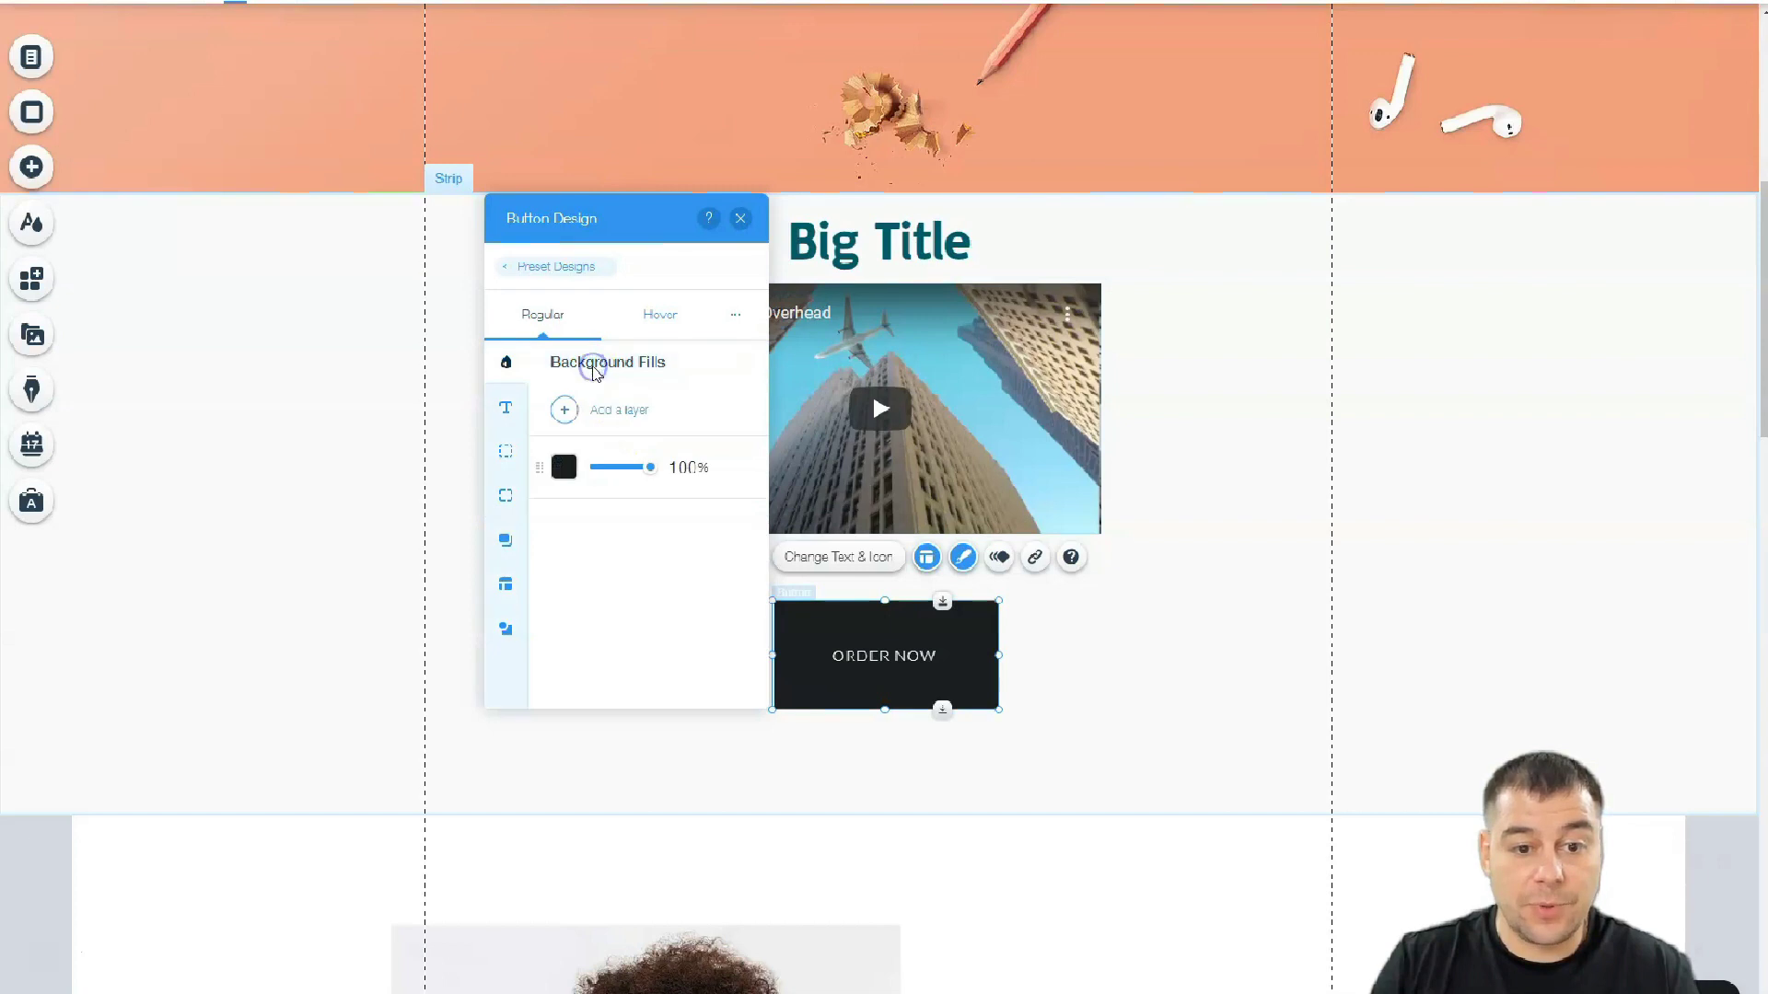
click(564, 468)
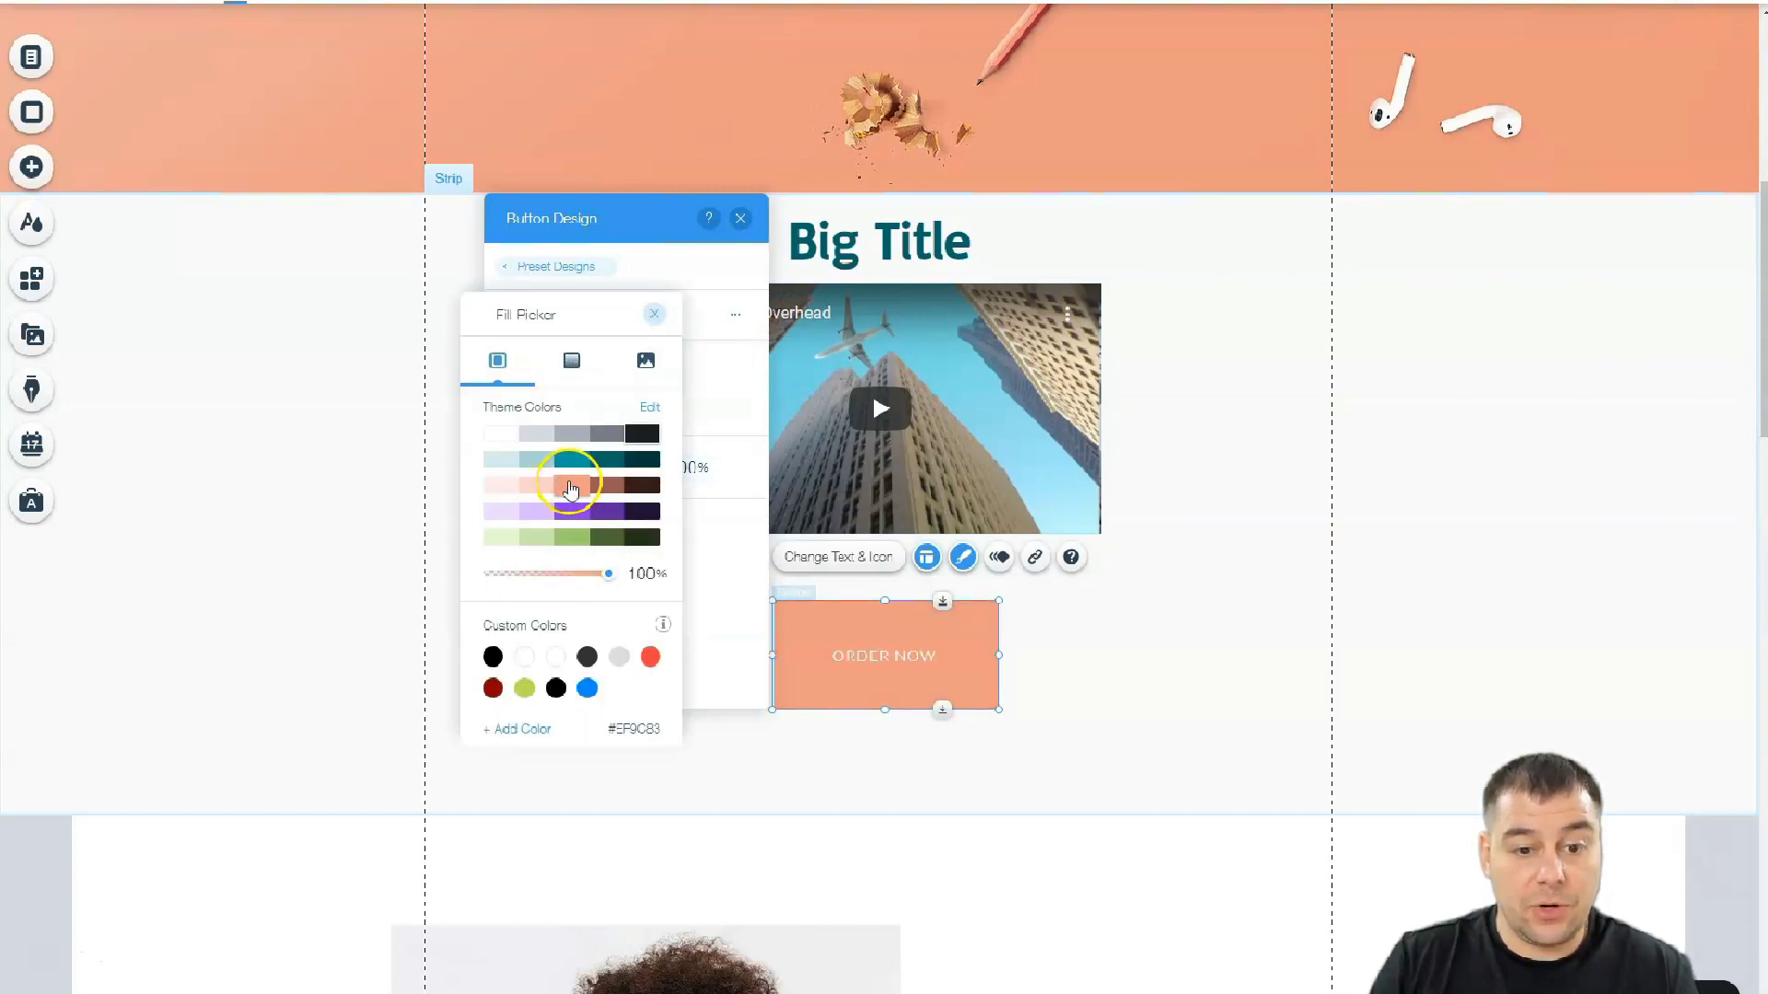
click(366, 463)
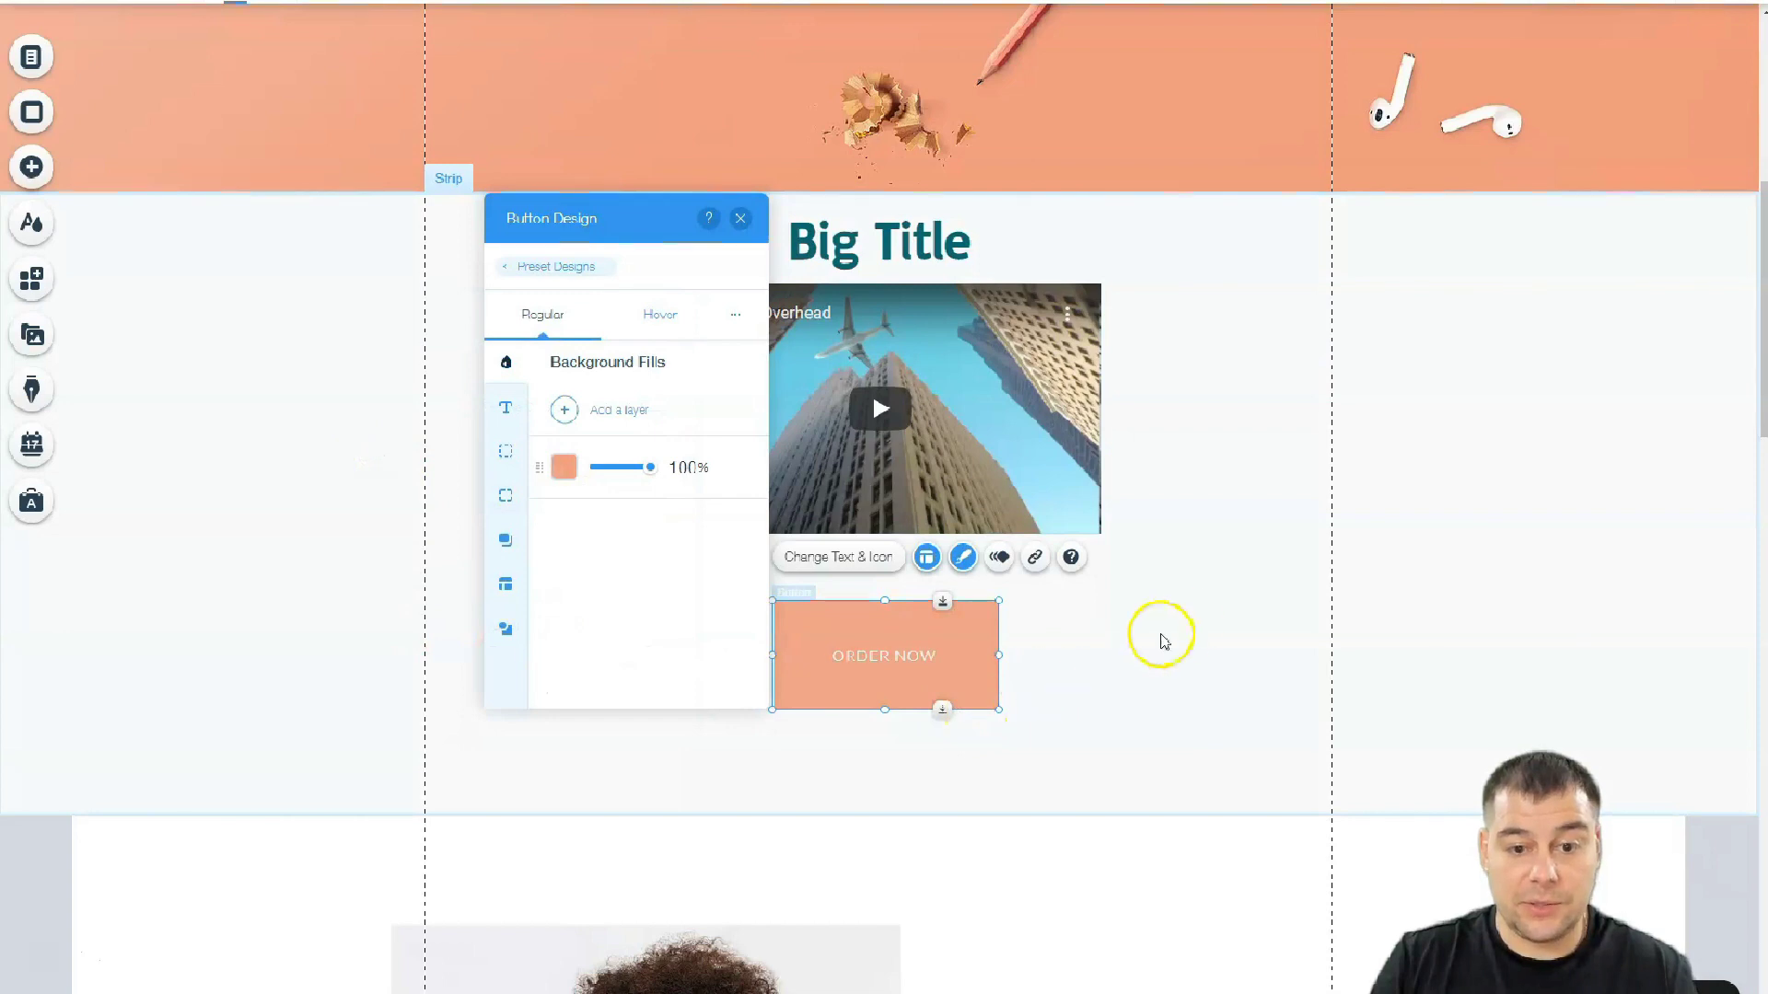
click(1036, 587)
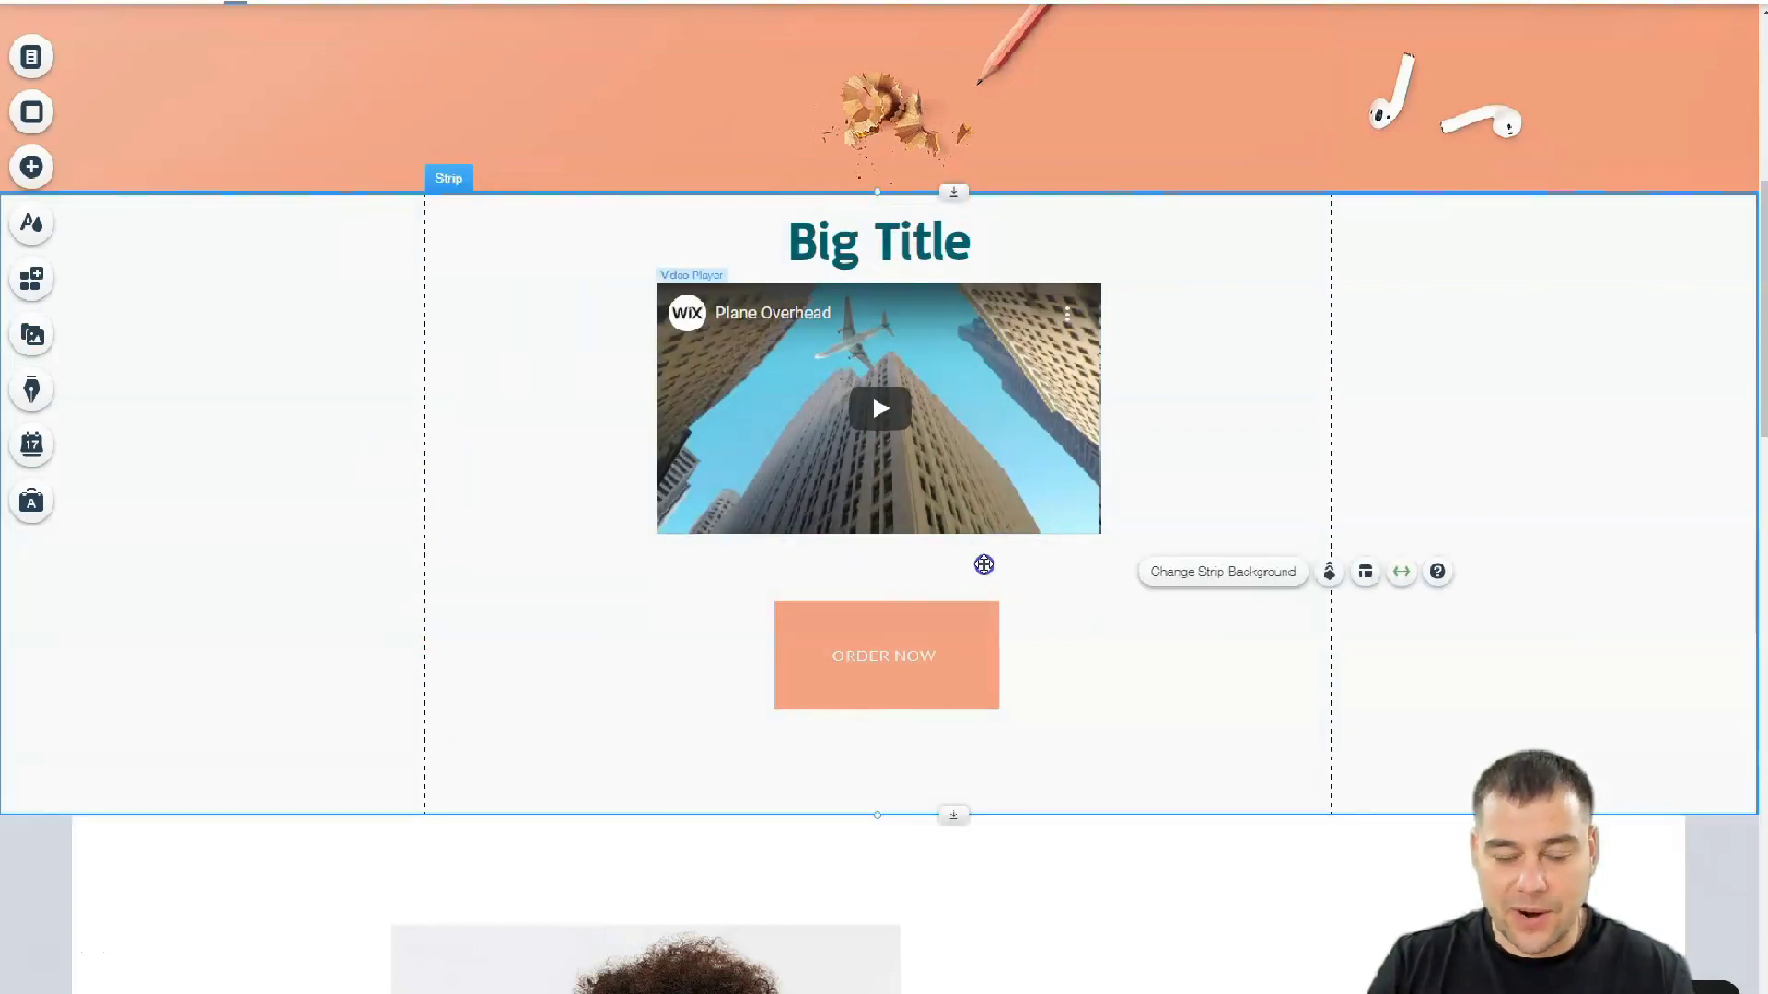
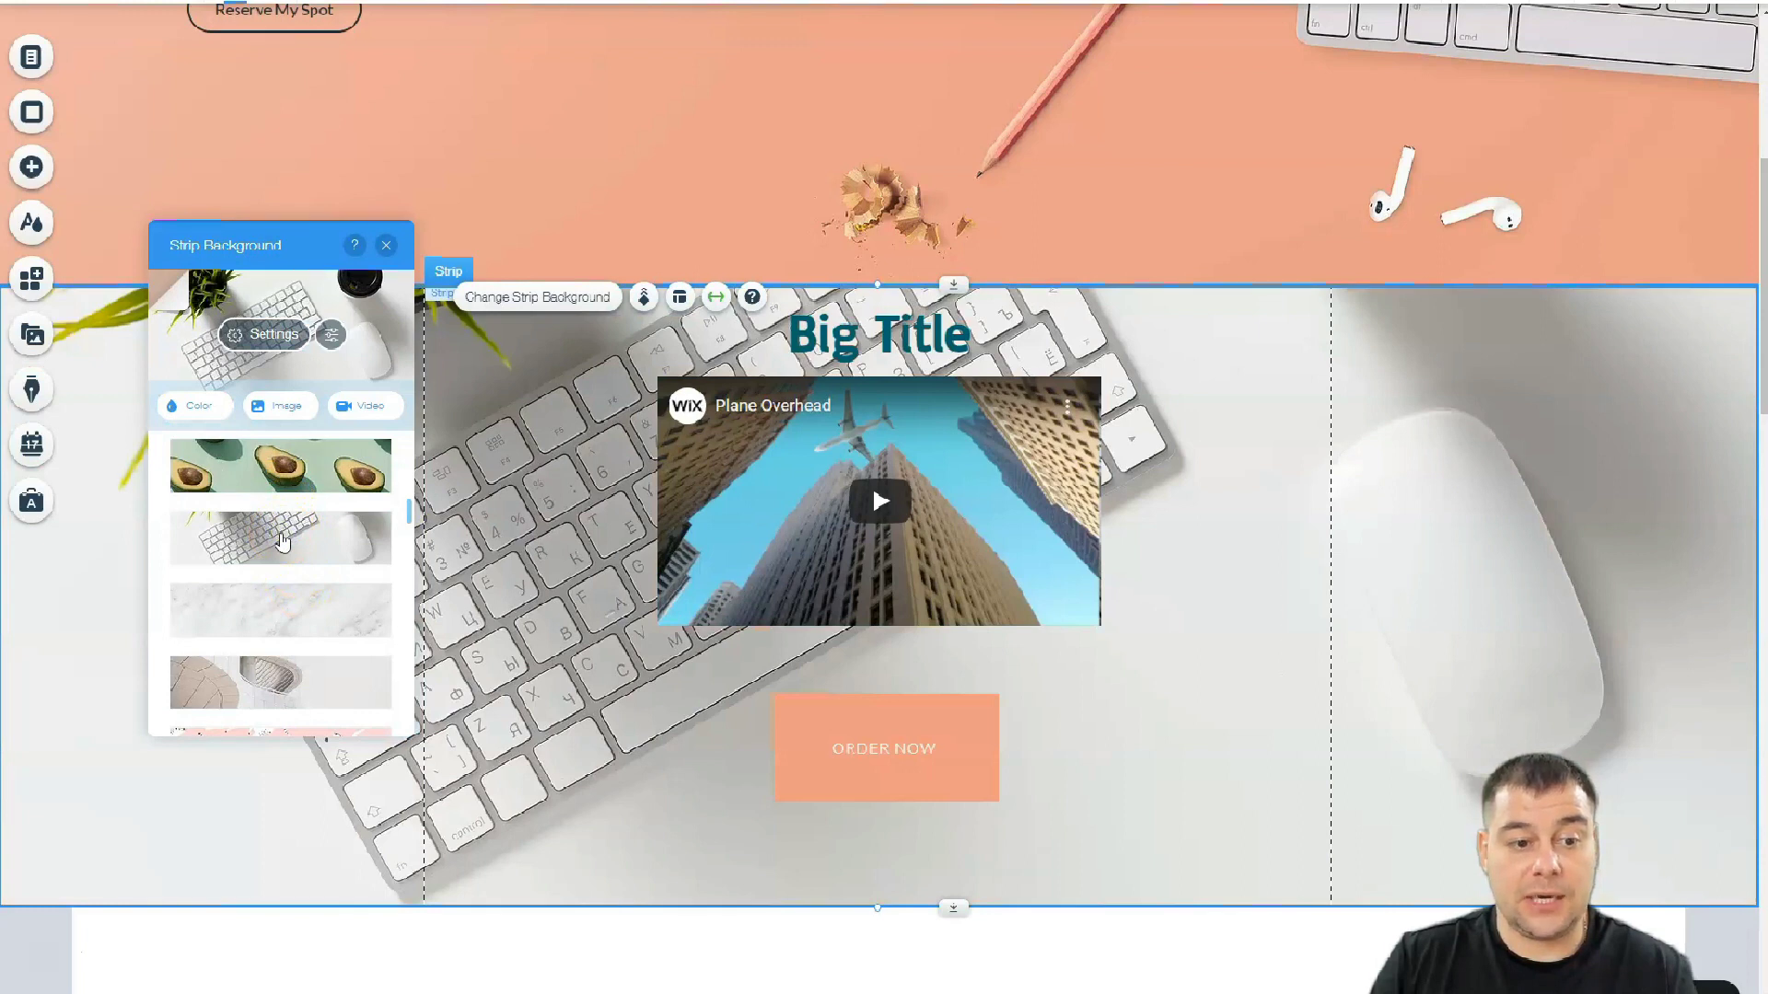
Step: Lower the opacity of the strip's keyboard background image to 33%
click(247, 336)
click(322, 373)
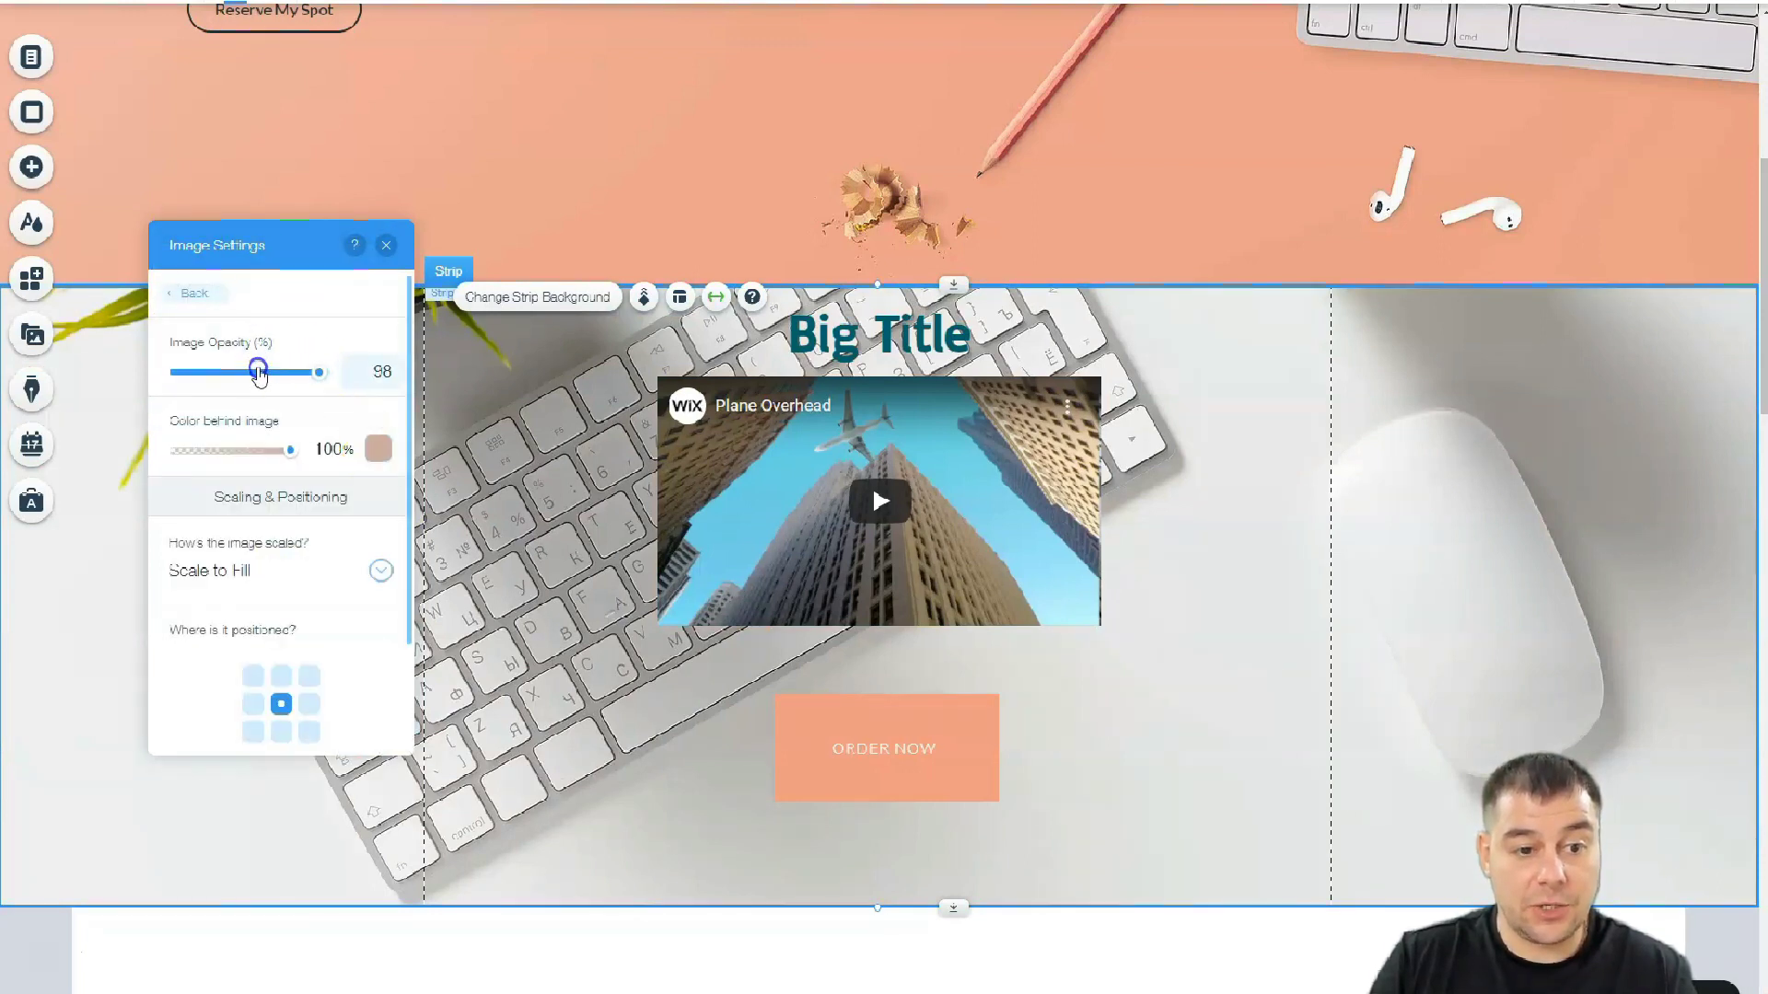
drag(258, 371, 227, 373)
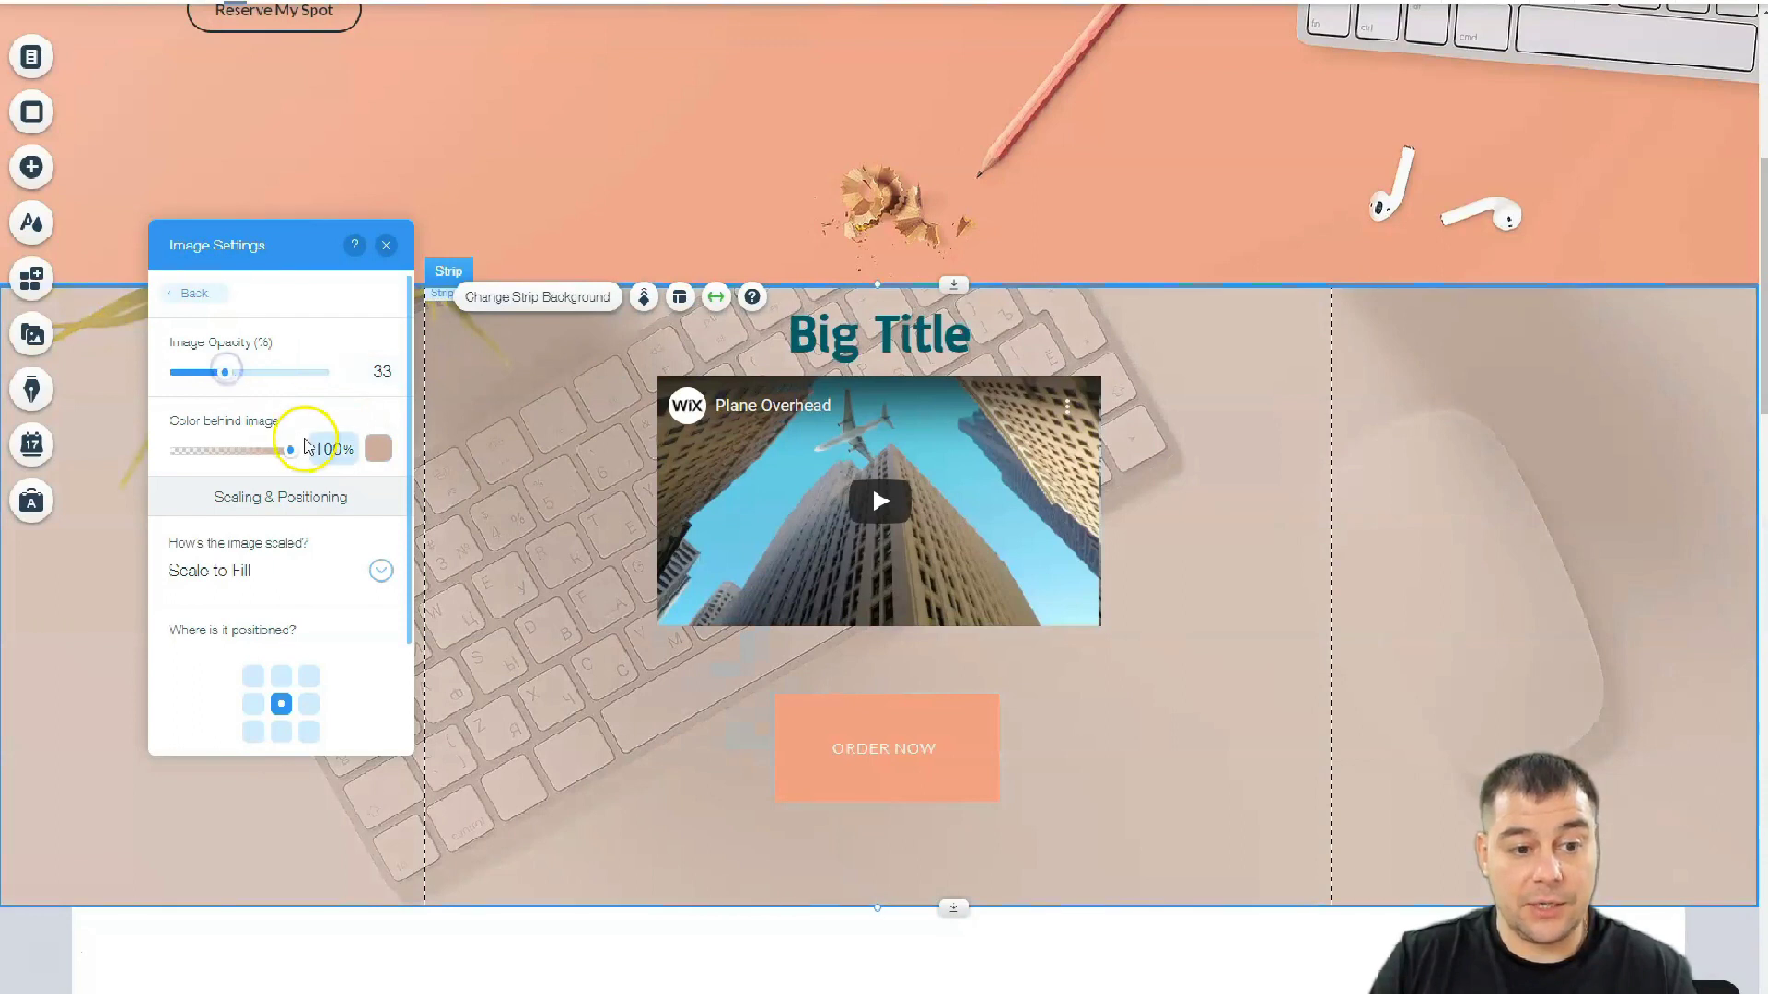
Step: Set the color behind the strip's background image to the teal theme color at 49% opacity
click(377, 448)
click(476, 585)
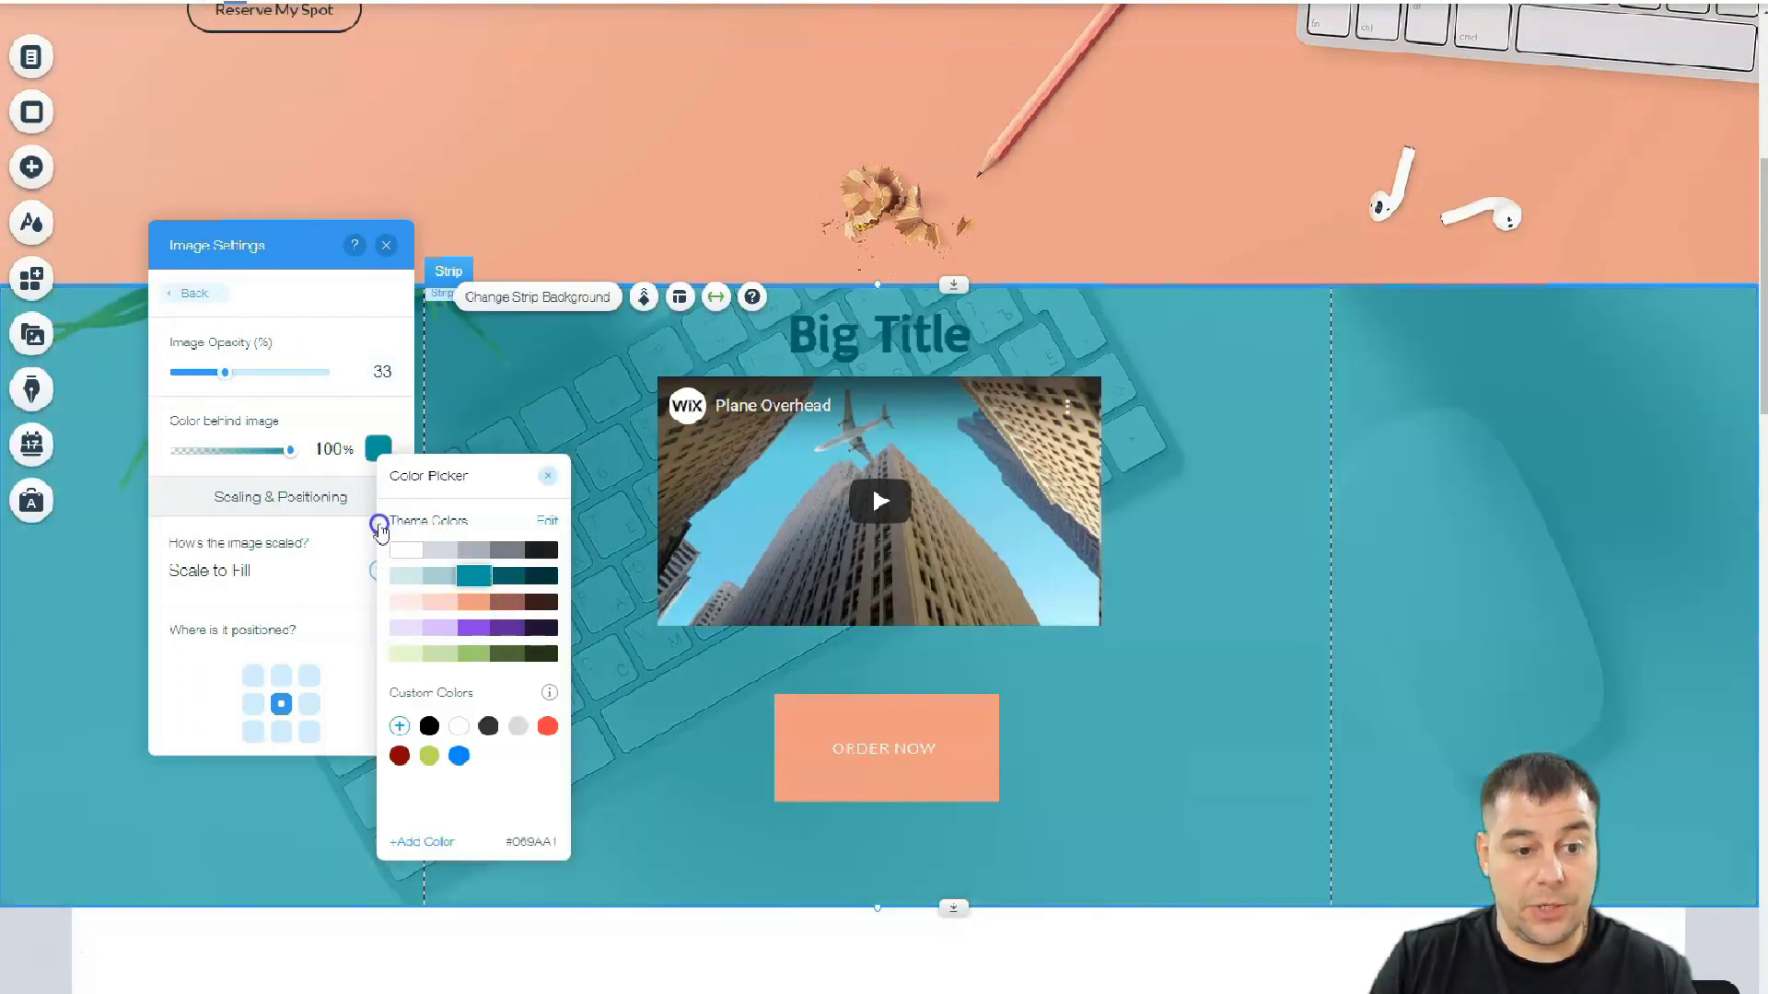
drag(266, 453, 231, 453)
click(582, 618)
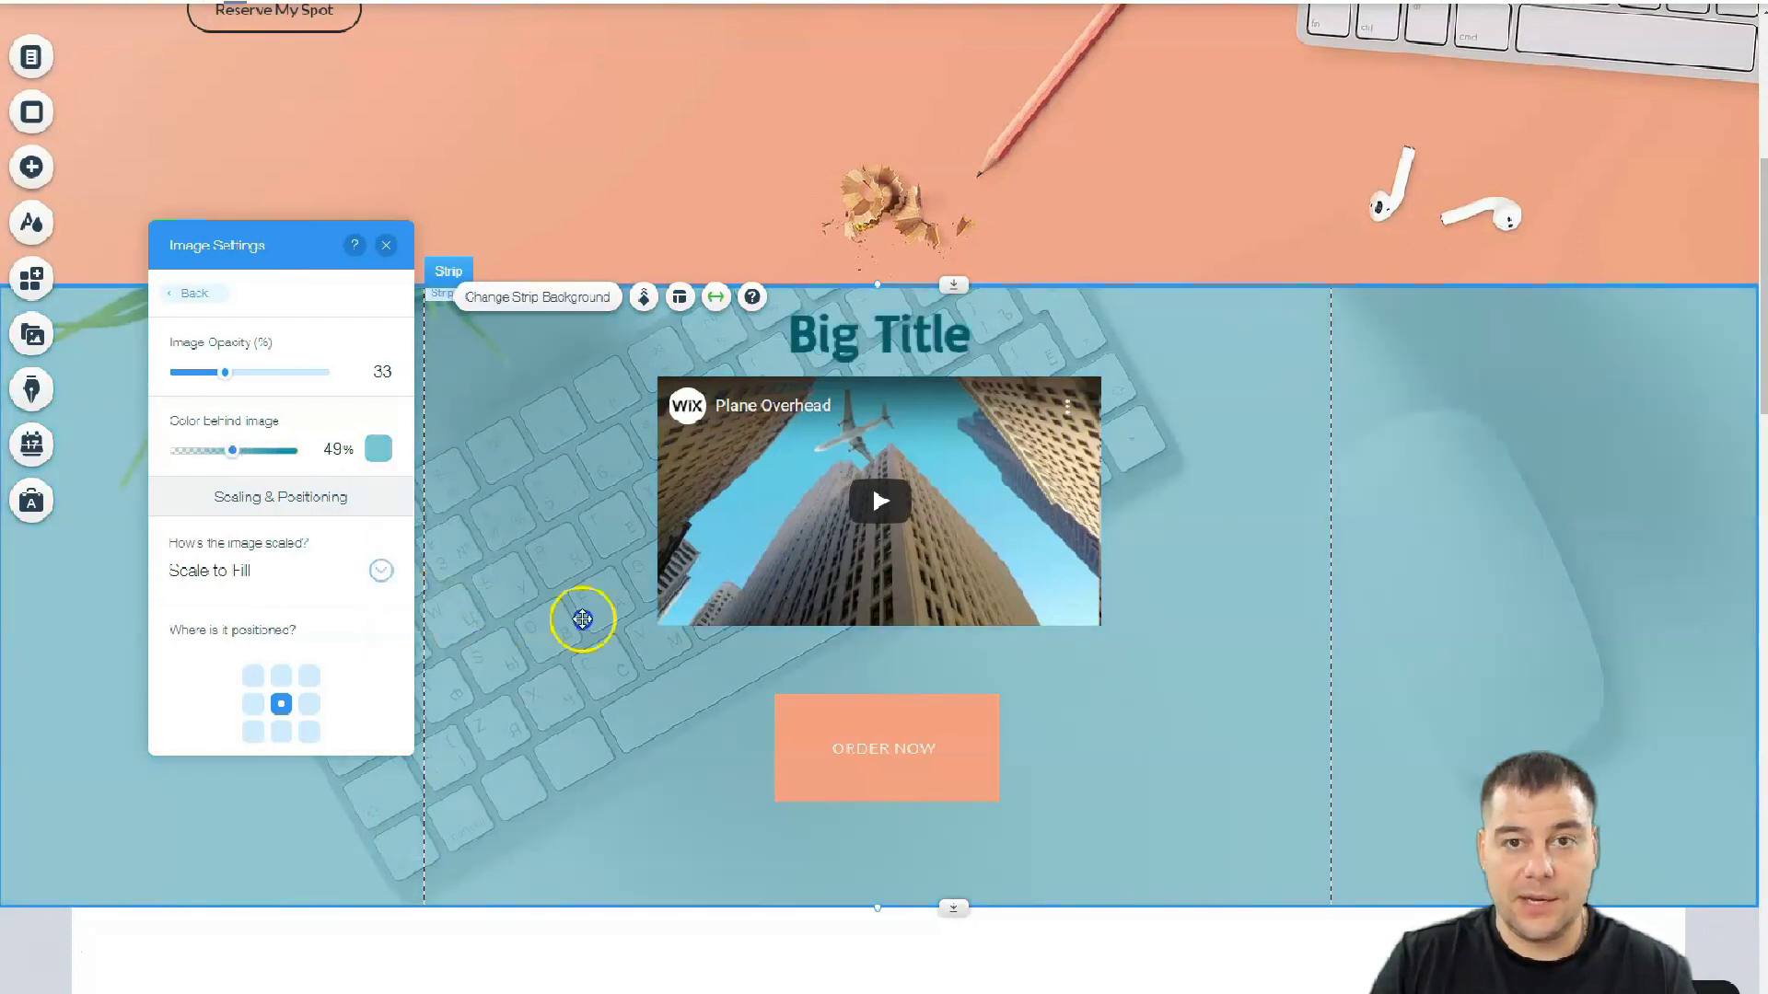
click(388, 247)
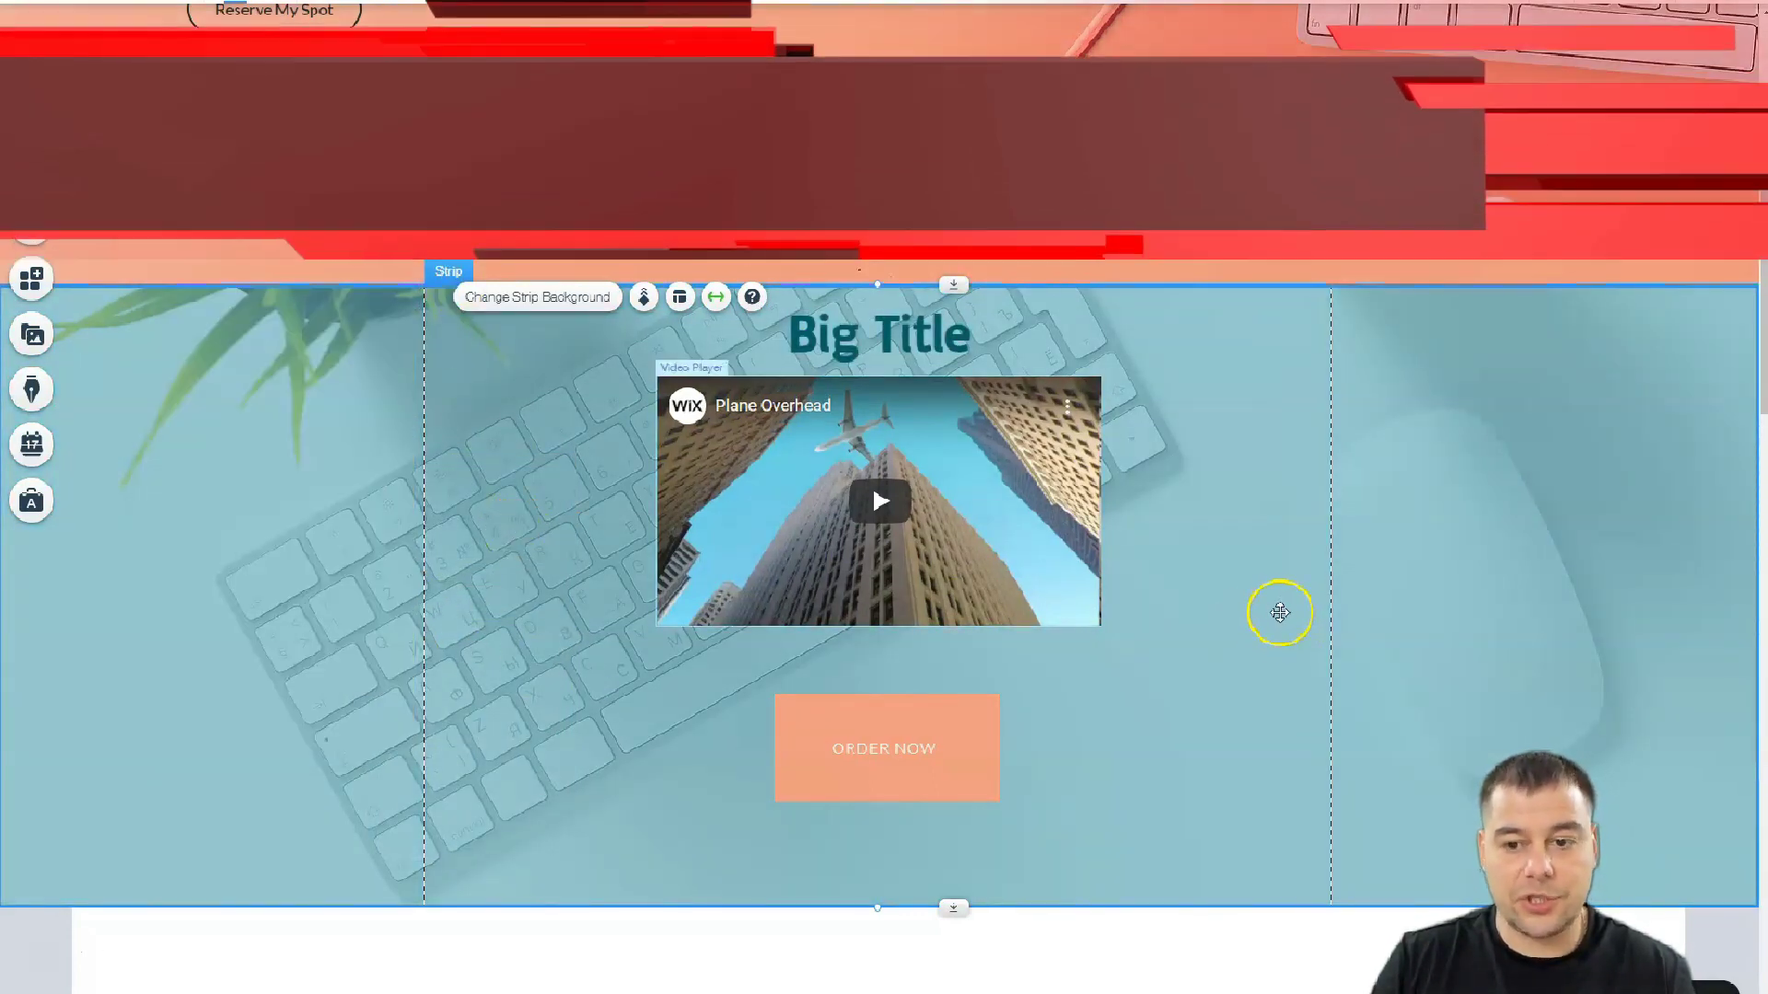
Step: Look through the page sections below the video strip and select the portrait image in the introduction section
scroll(1271, 598, down, 3)
scroll(1220, 498, down, 4)
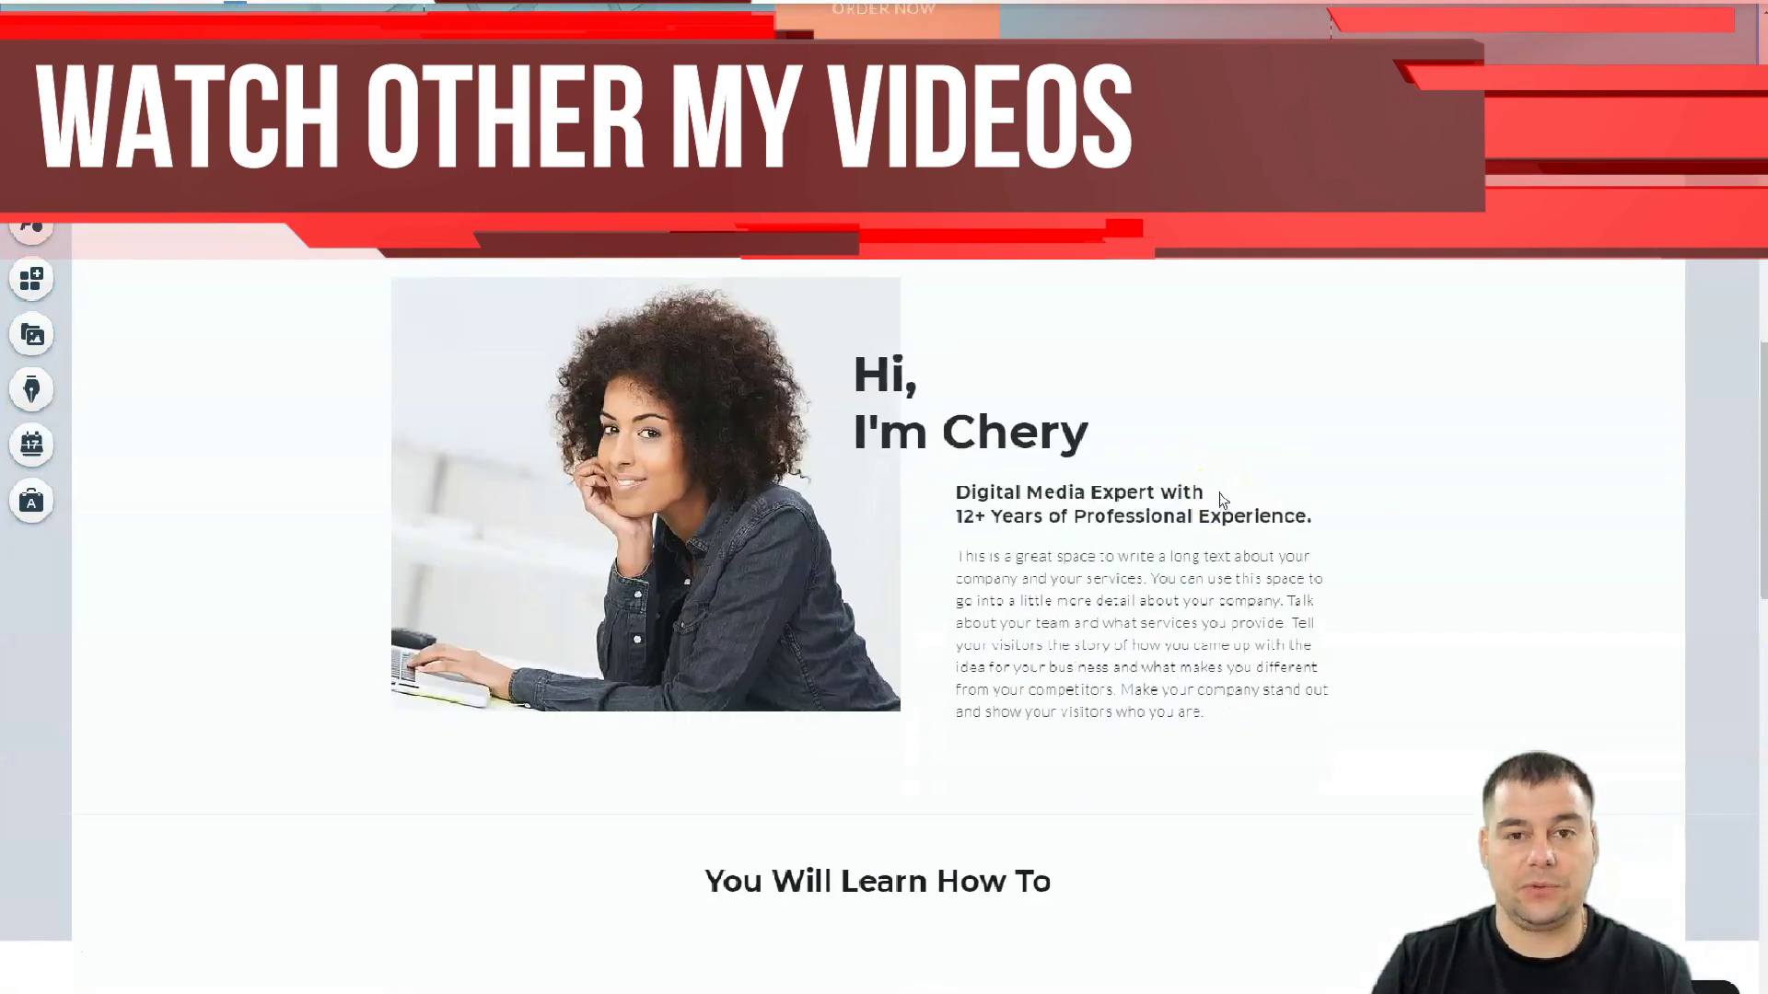
scroll(1222, 500, up, 3)
scroll(1222, 500, up, 5)
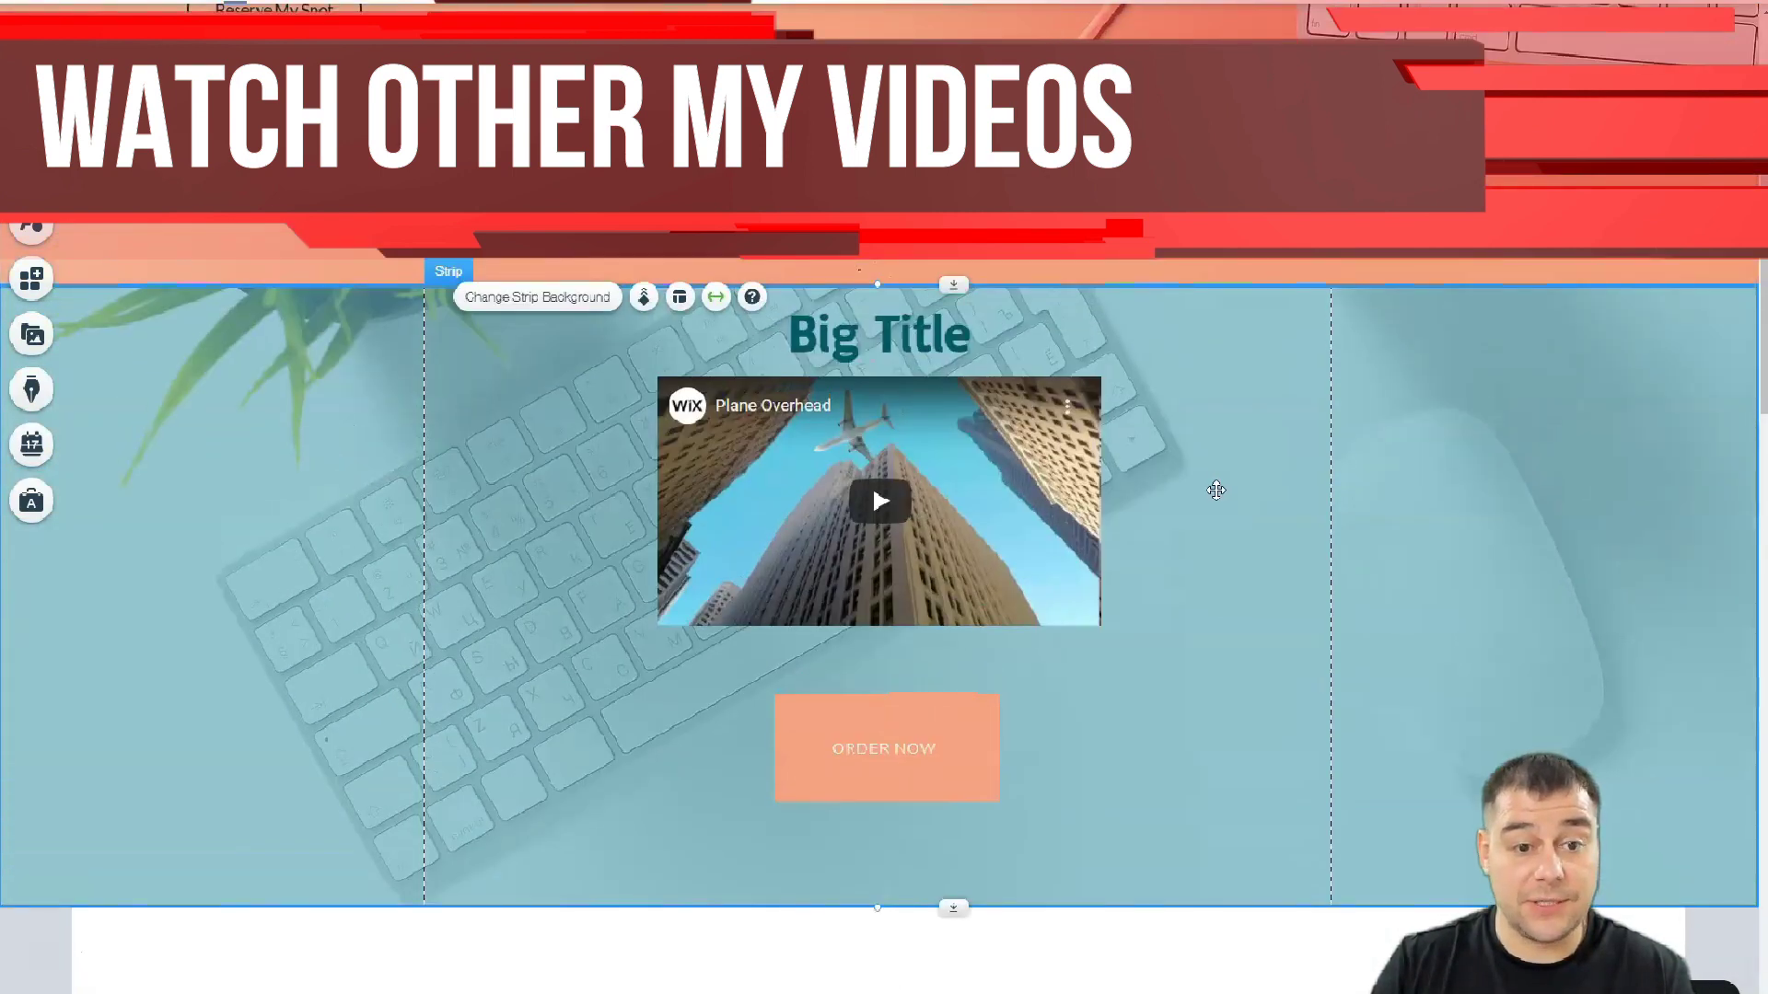
scroll(1216, 490, down, 3)
scroll(1216, 490, down, 6)
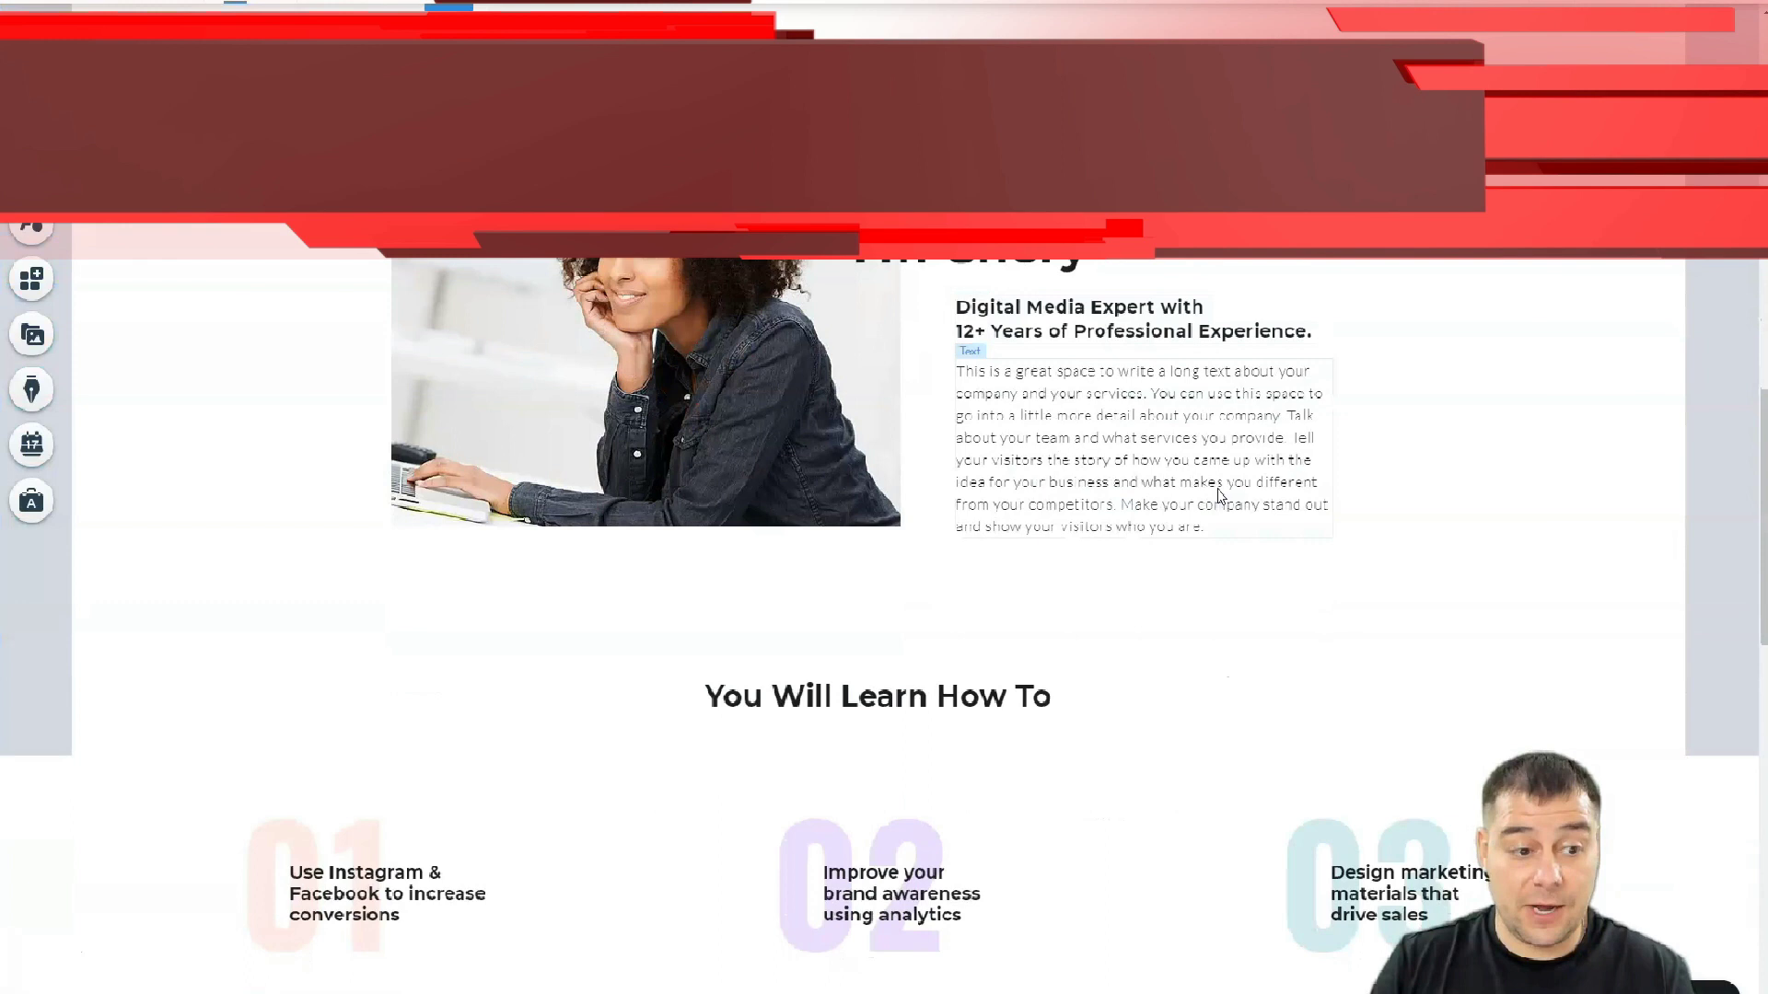
scroll(1218, 497, up, 1)
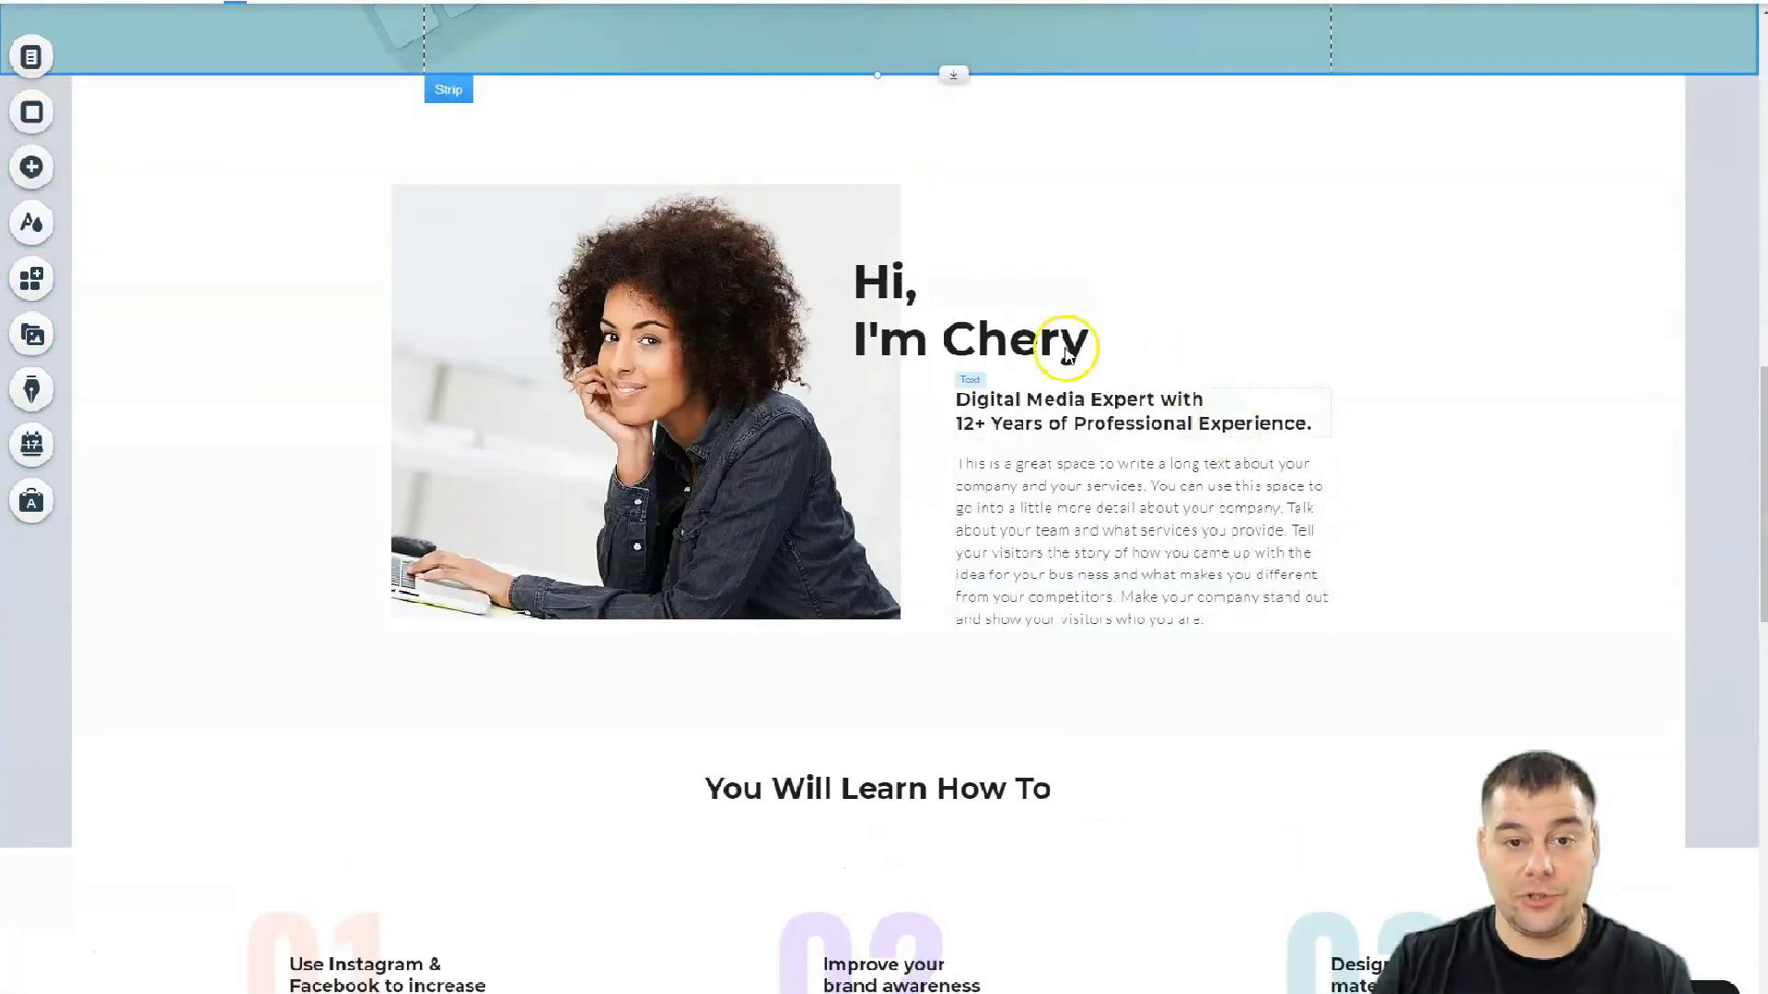
click(638, 394)
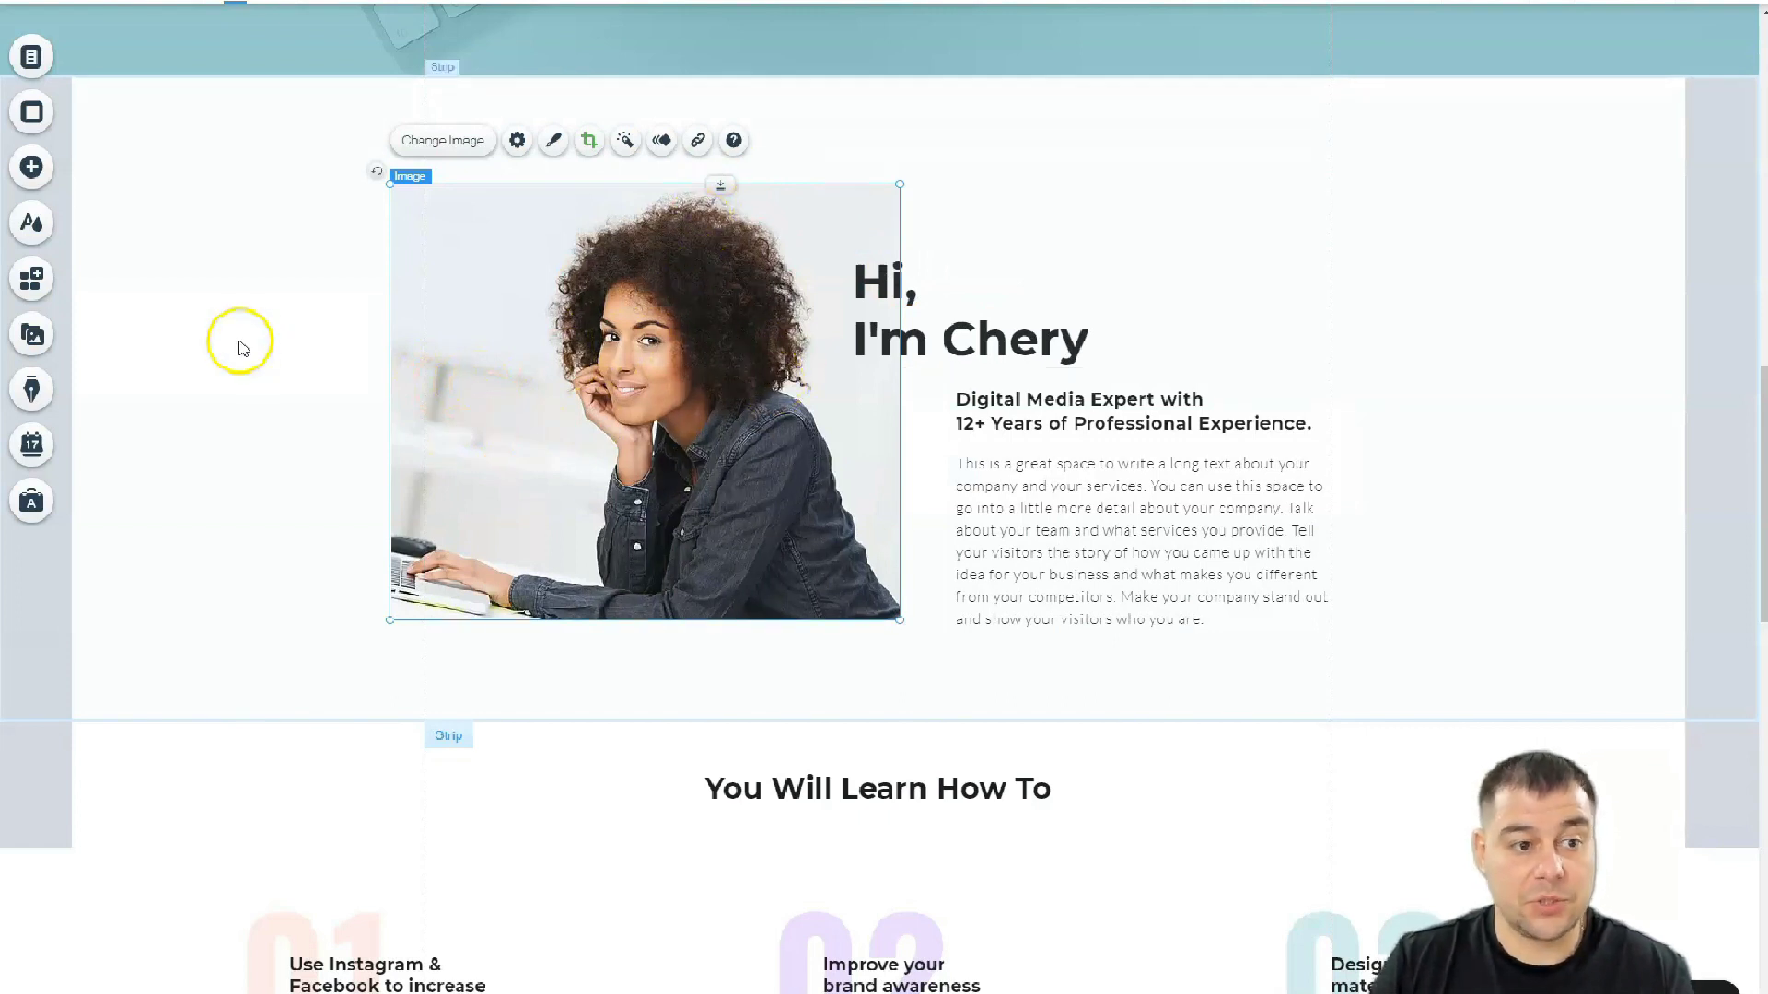
Step: Try several featured color themes and apply the near-black one with blue accents to the whole site
click(30, 234)
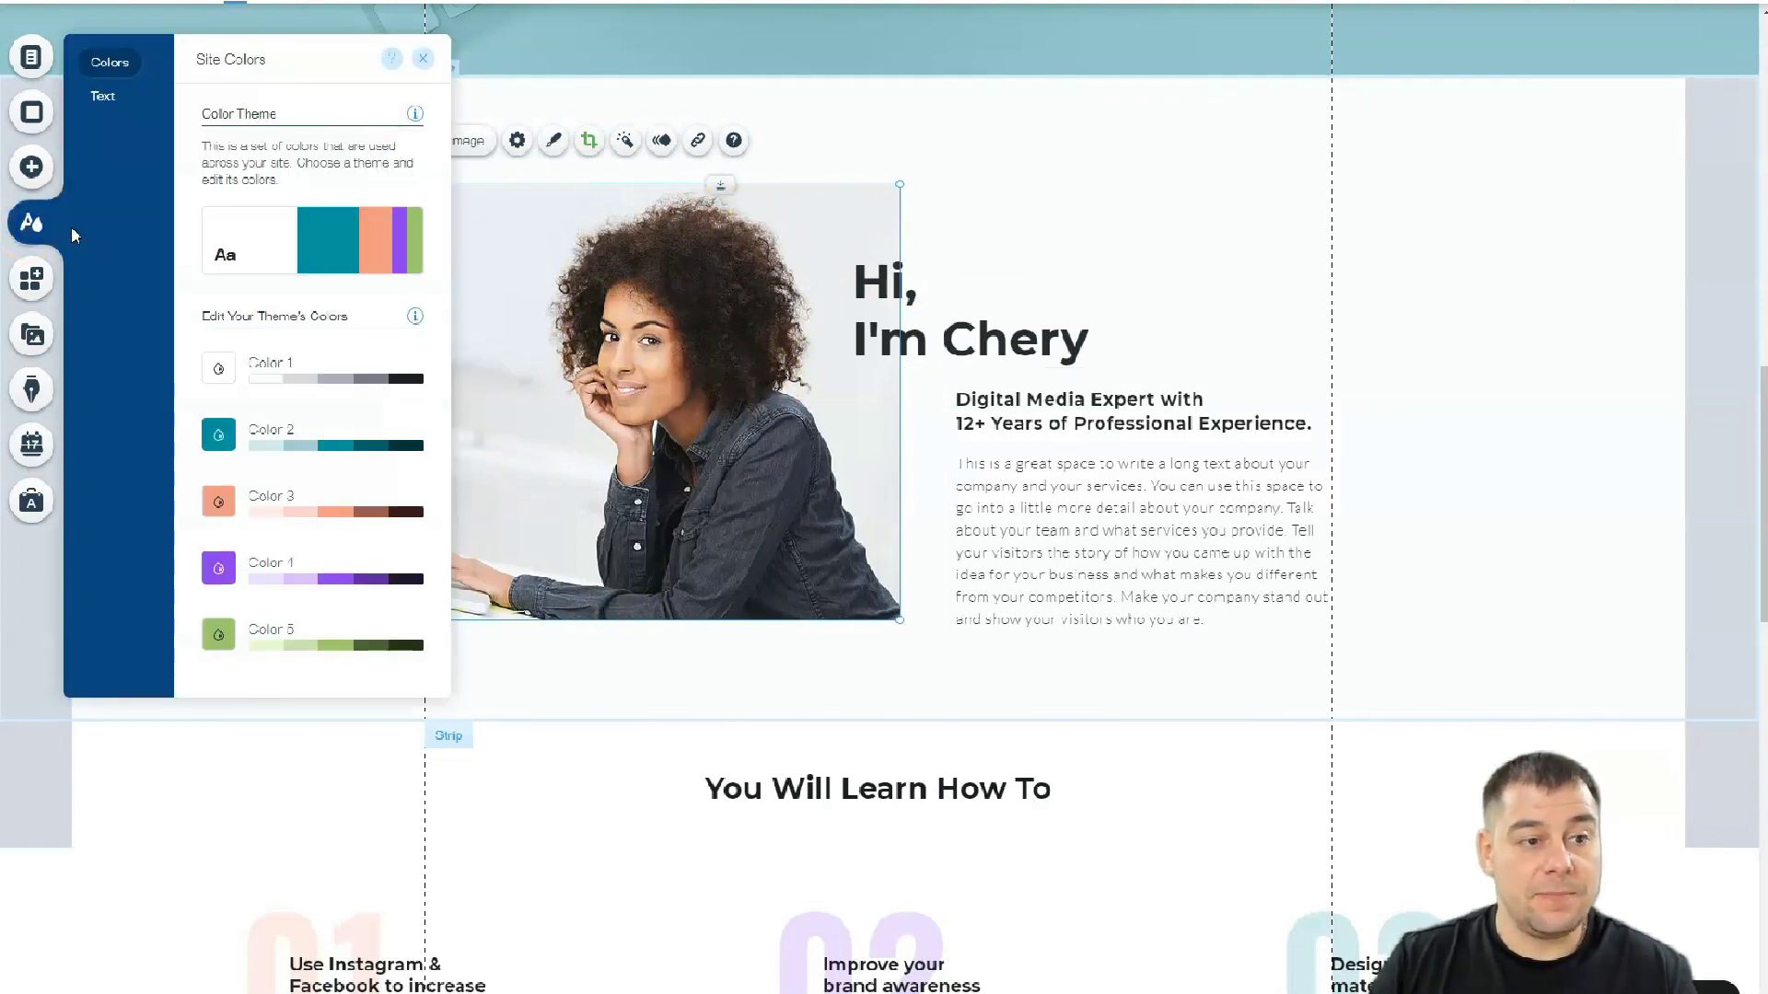
mouse_move(221, 258)
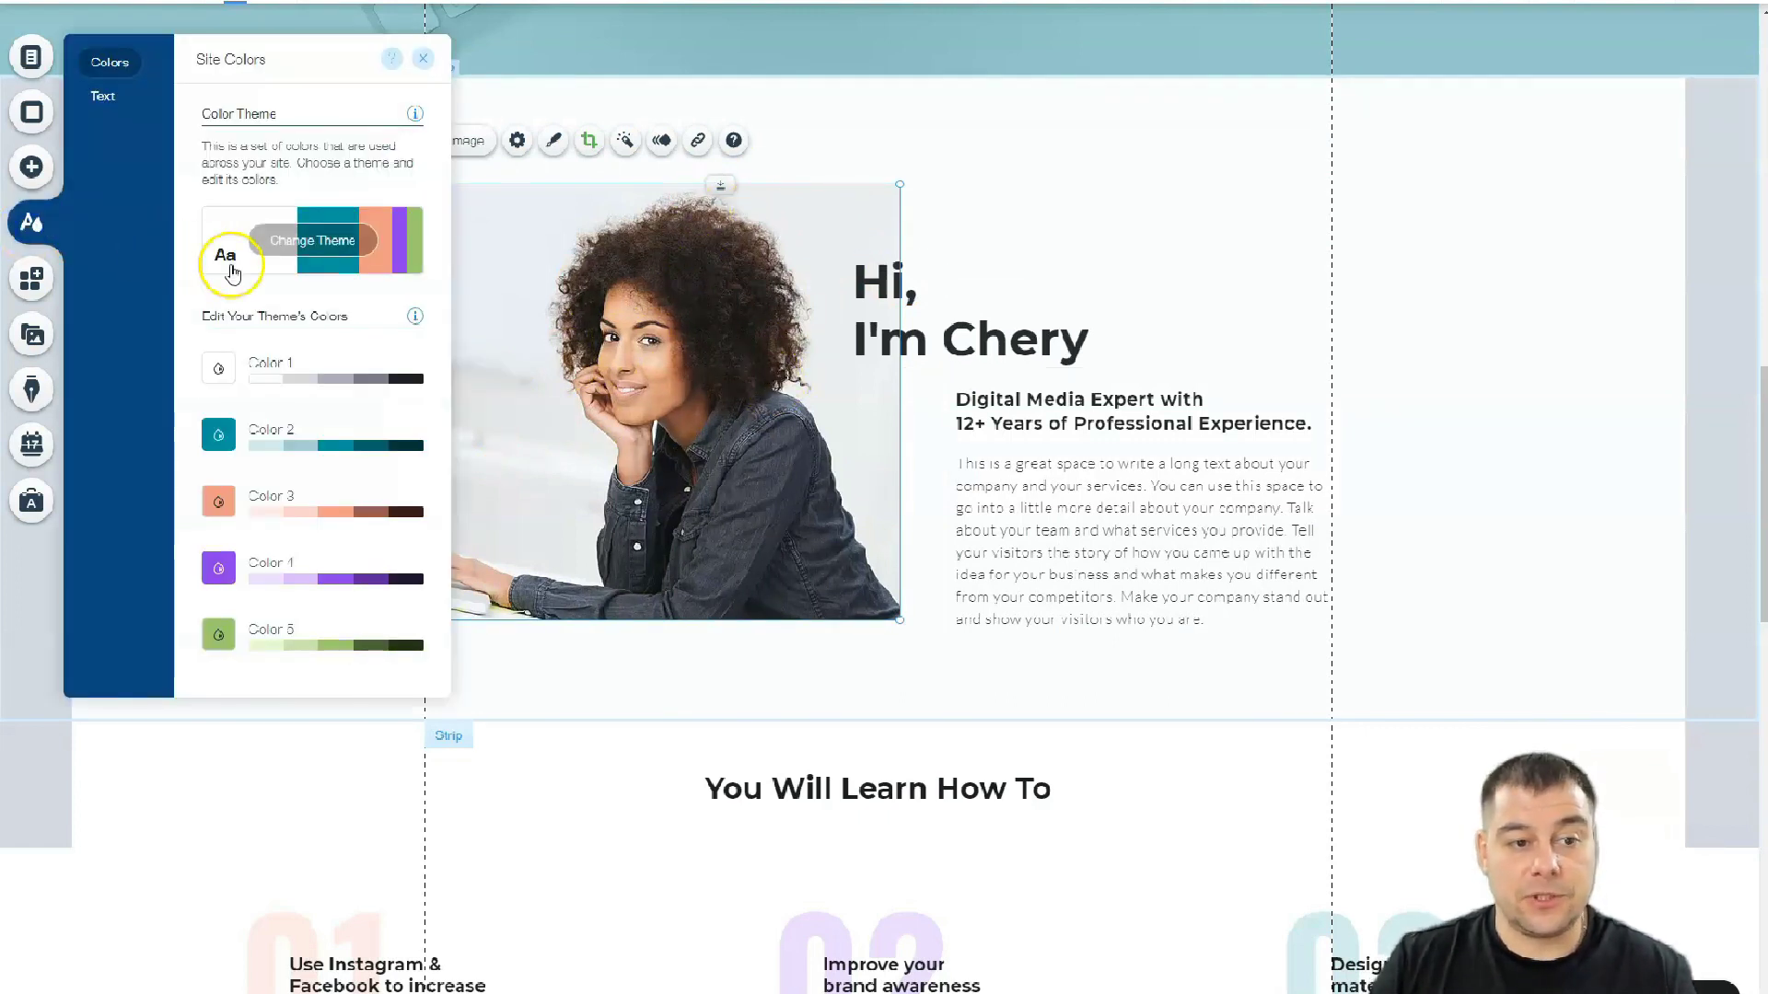
click(308, 240)
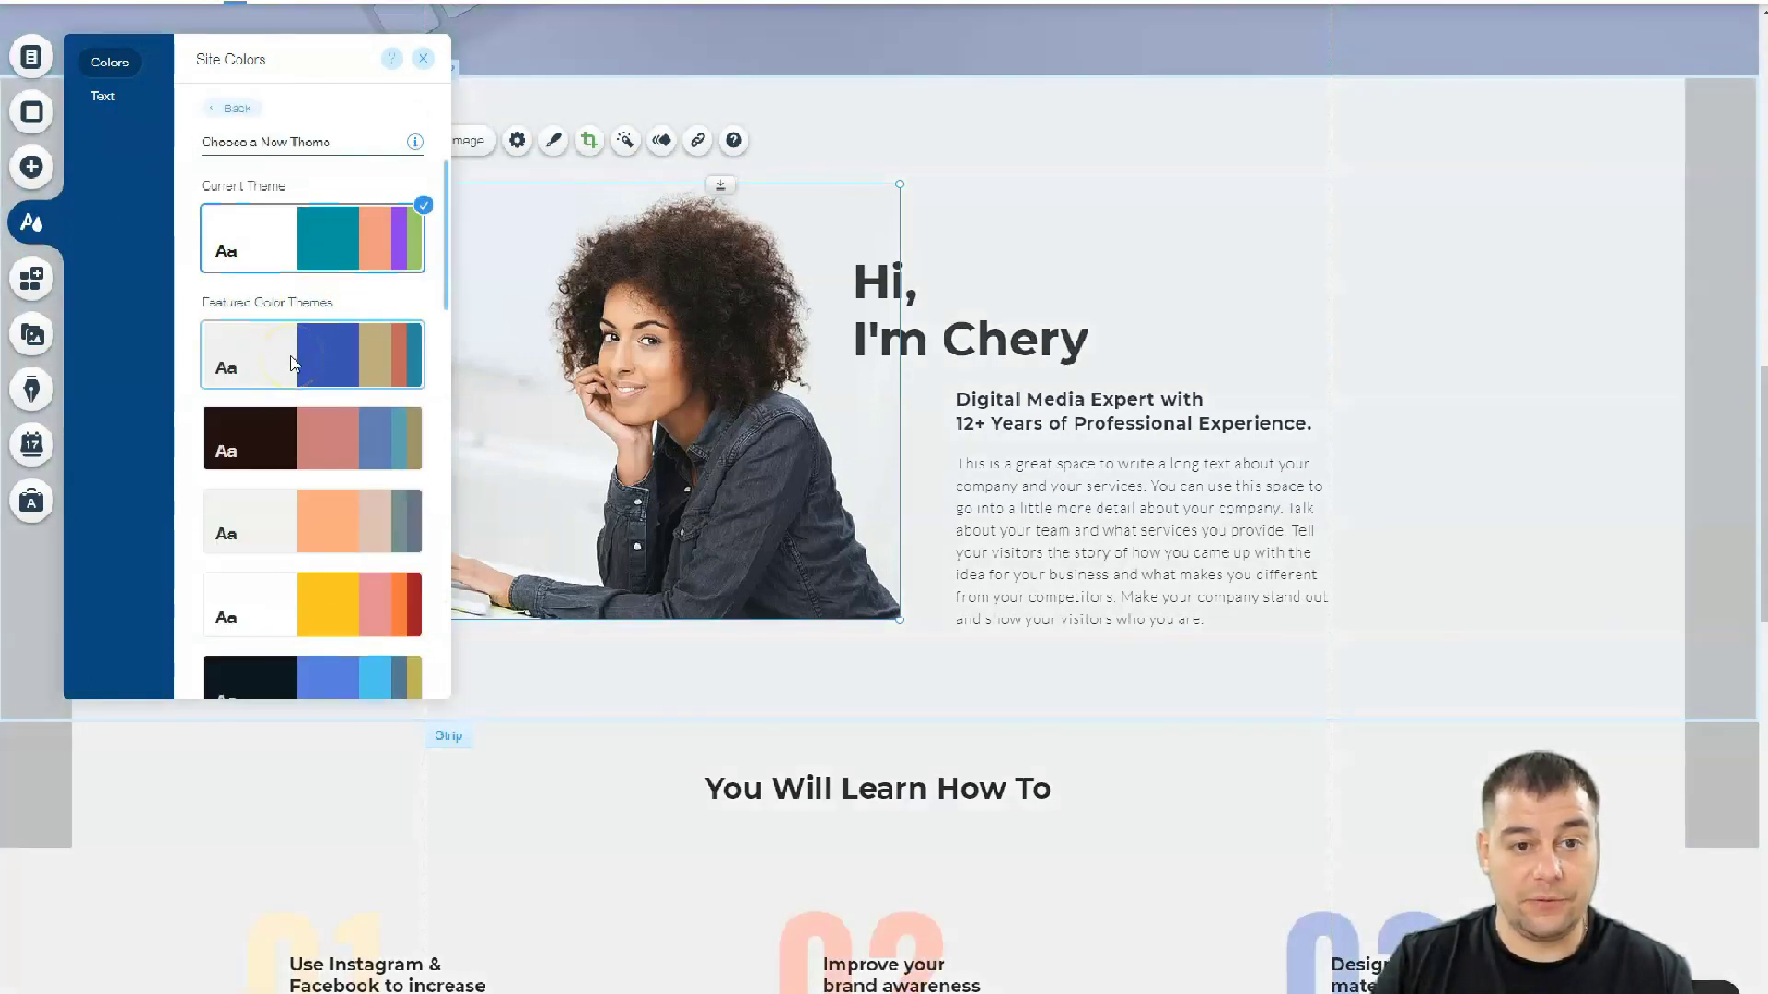
click(280, 431)
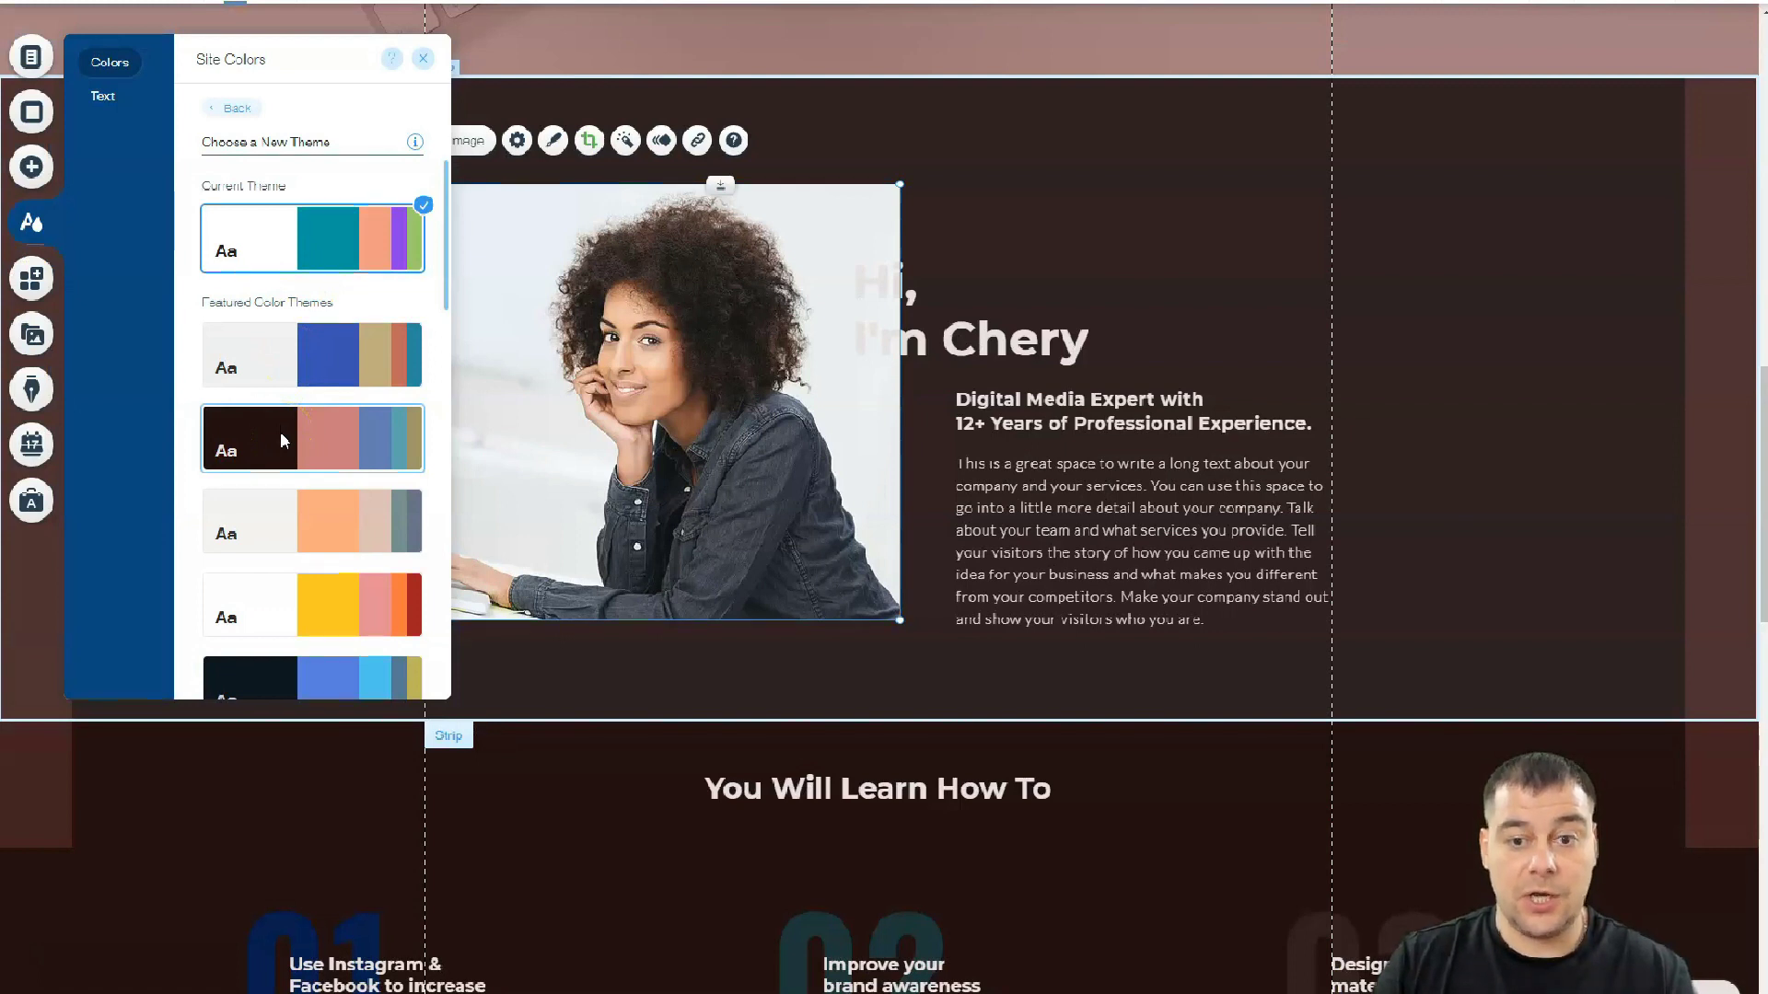
click(285, 504)
click(270, 611)
click(297, 672)
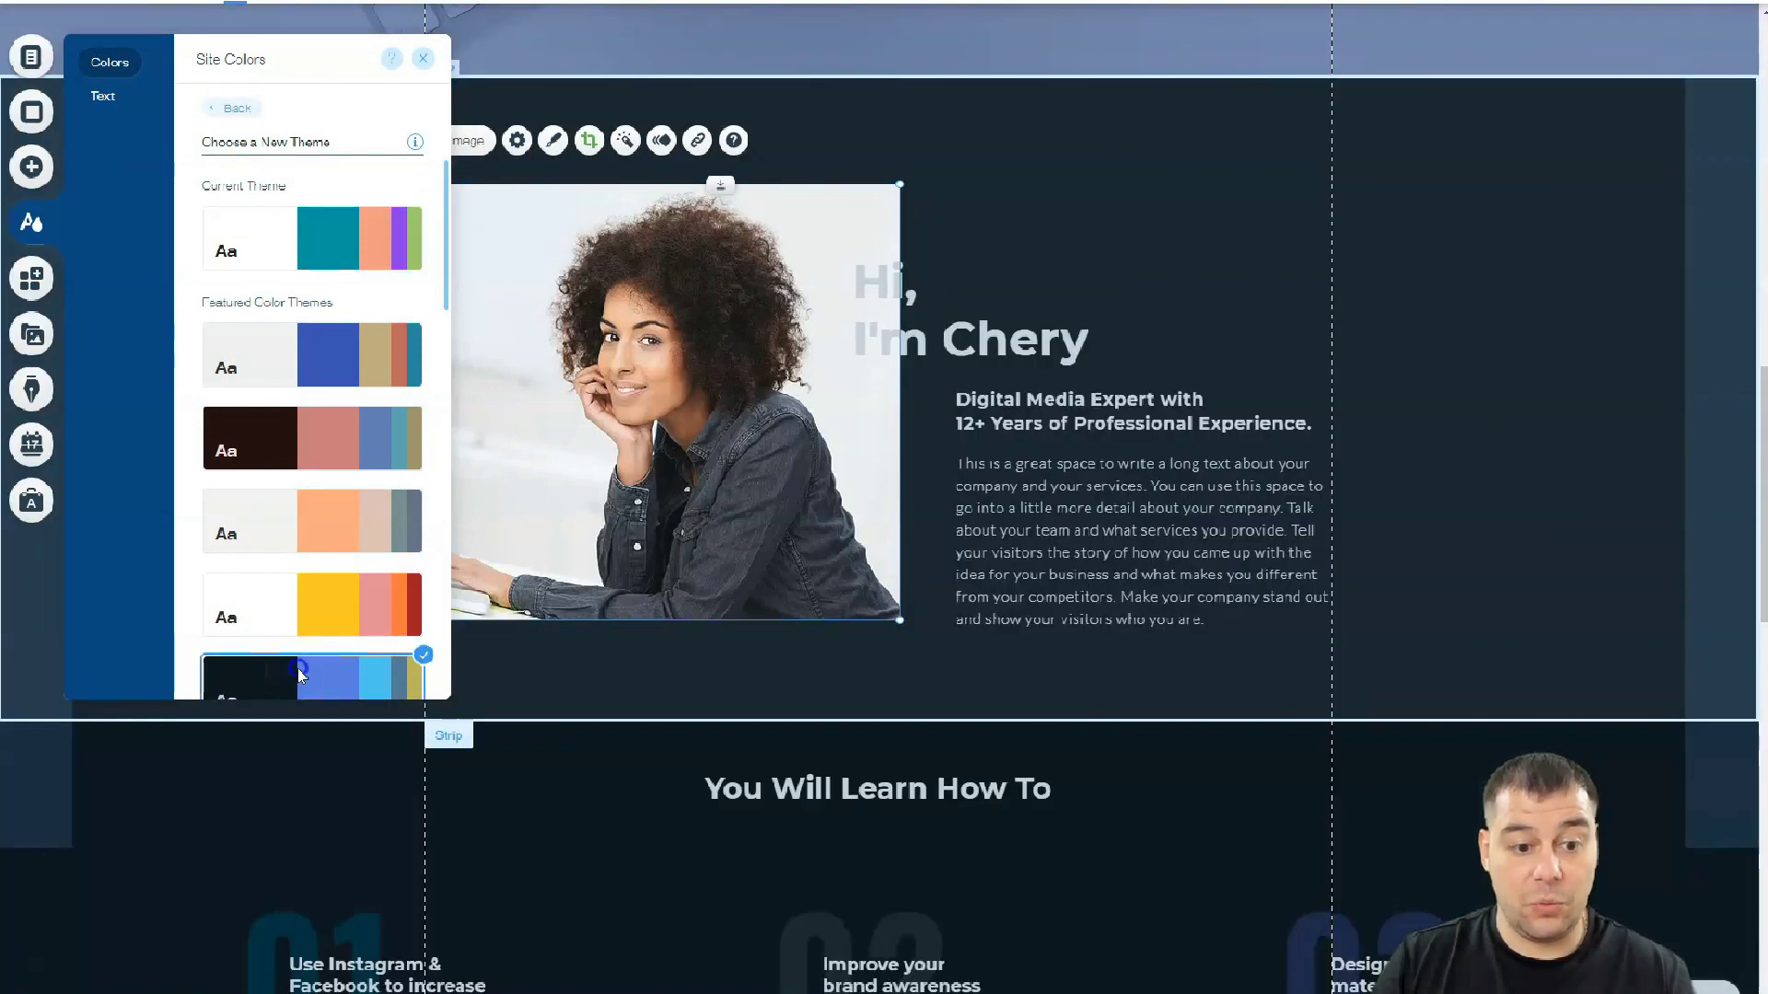
click(422, 58)
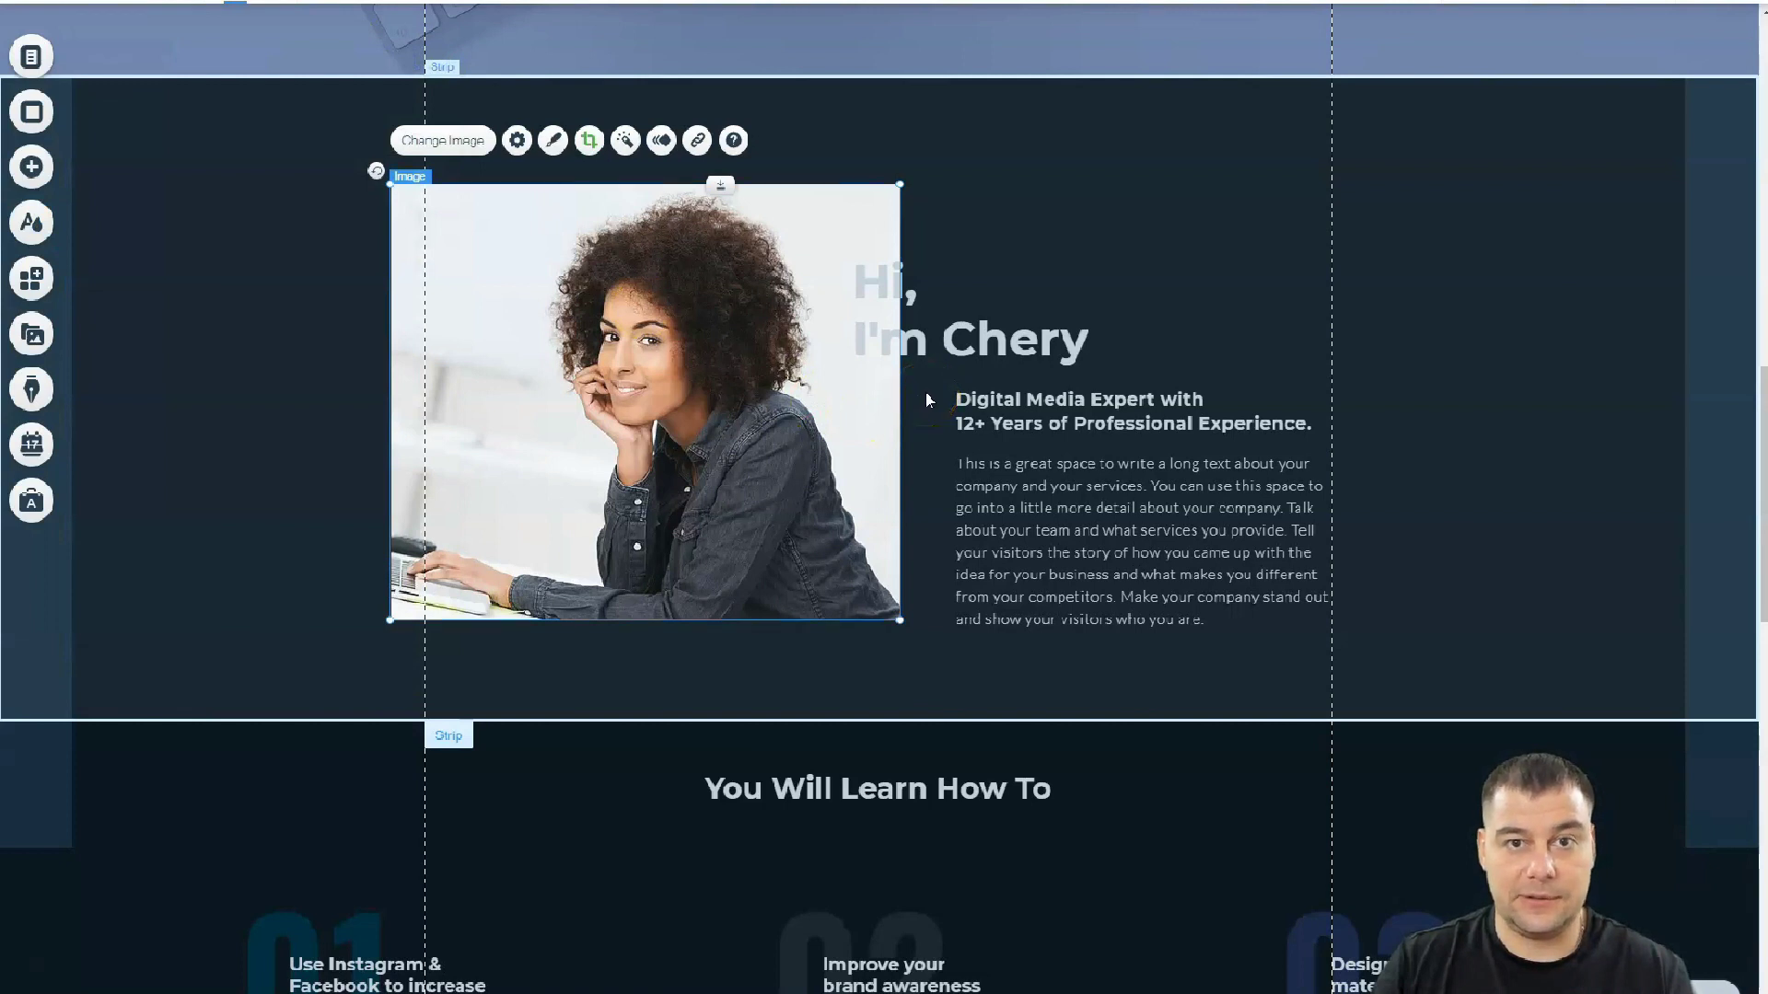
scroll(925, 394, down, 6)
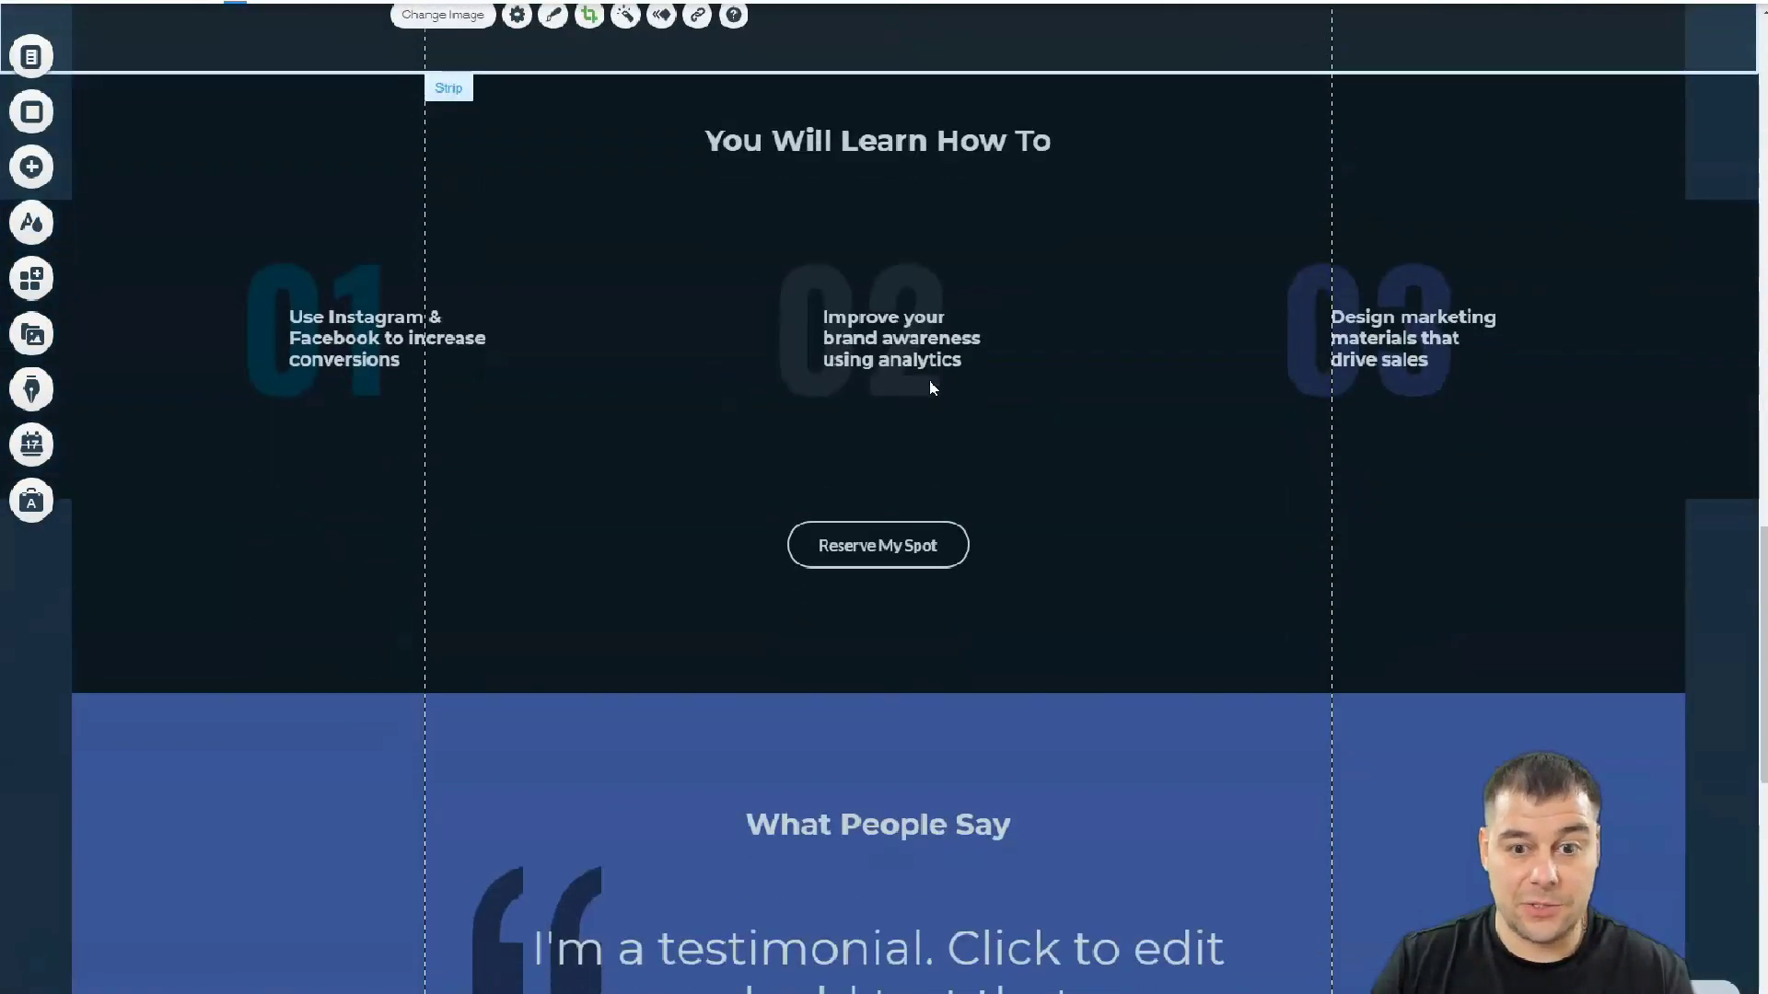
click(376, 343)
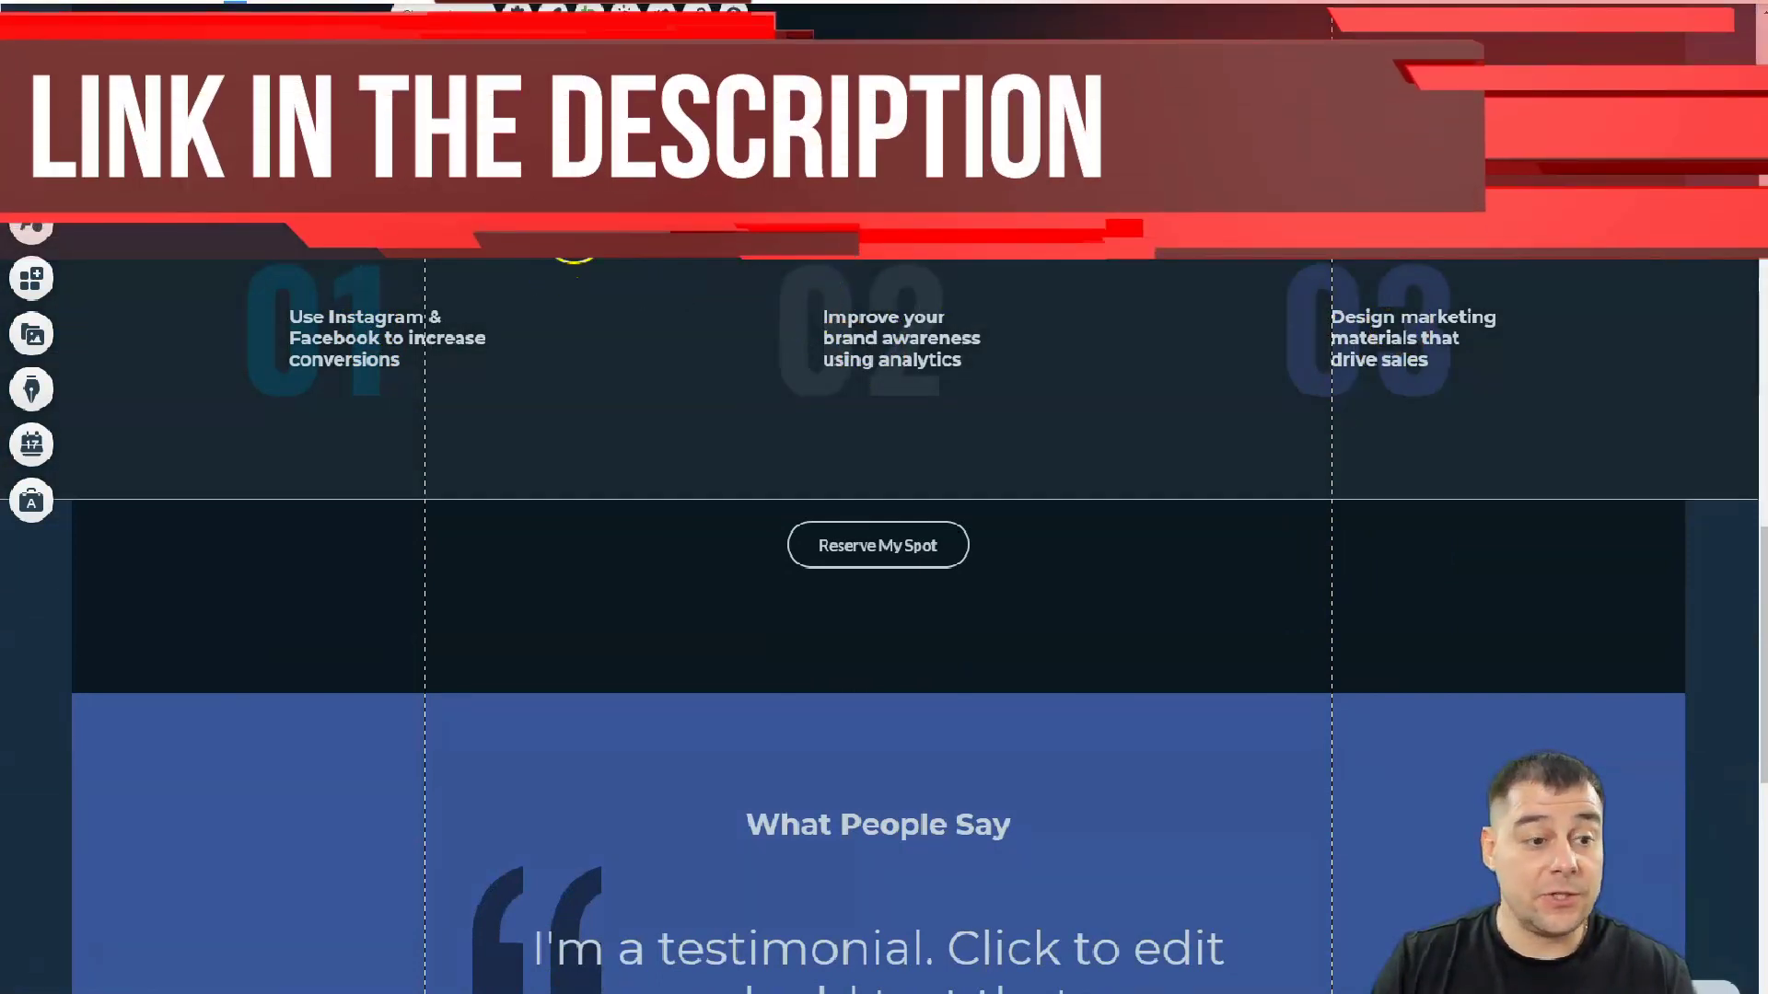
Step: Browse the Wix App Market's recommended and trending apps and look through the Marketing category
click(35, 280)
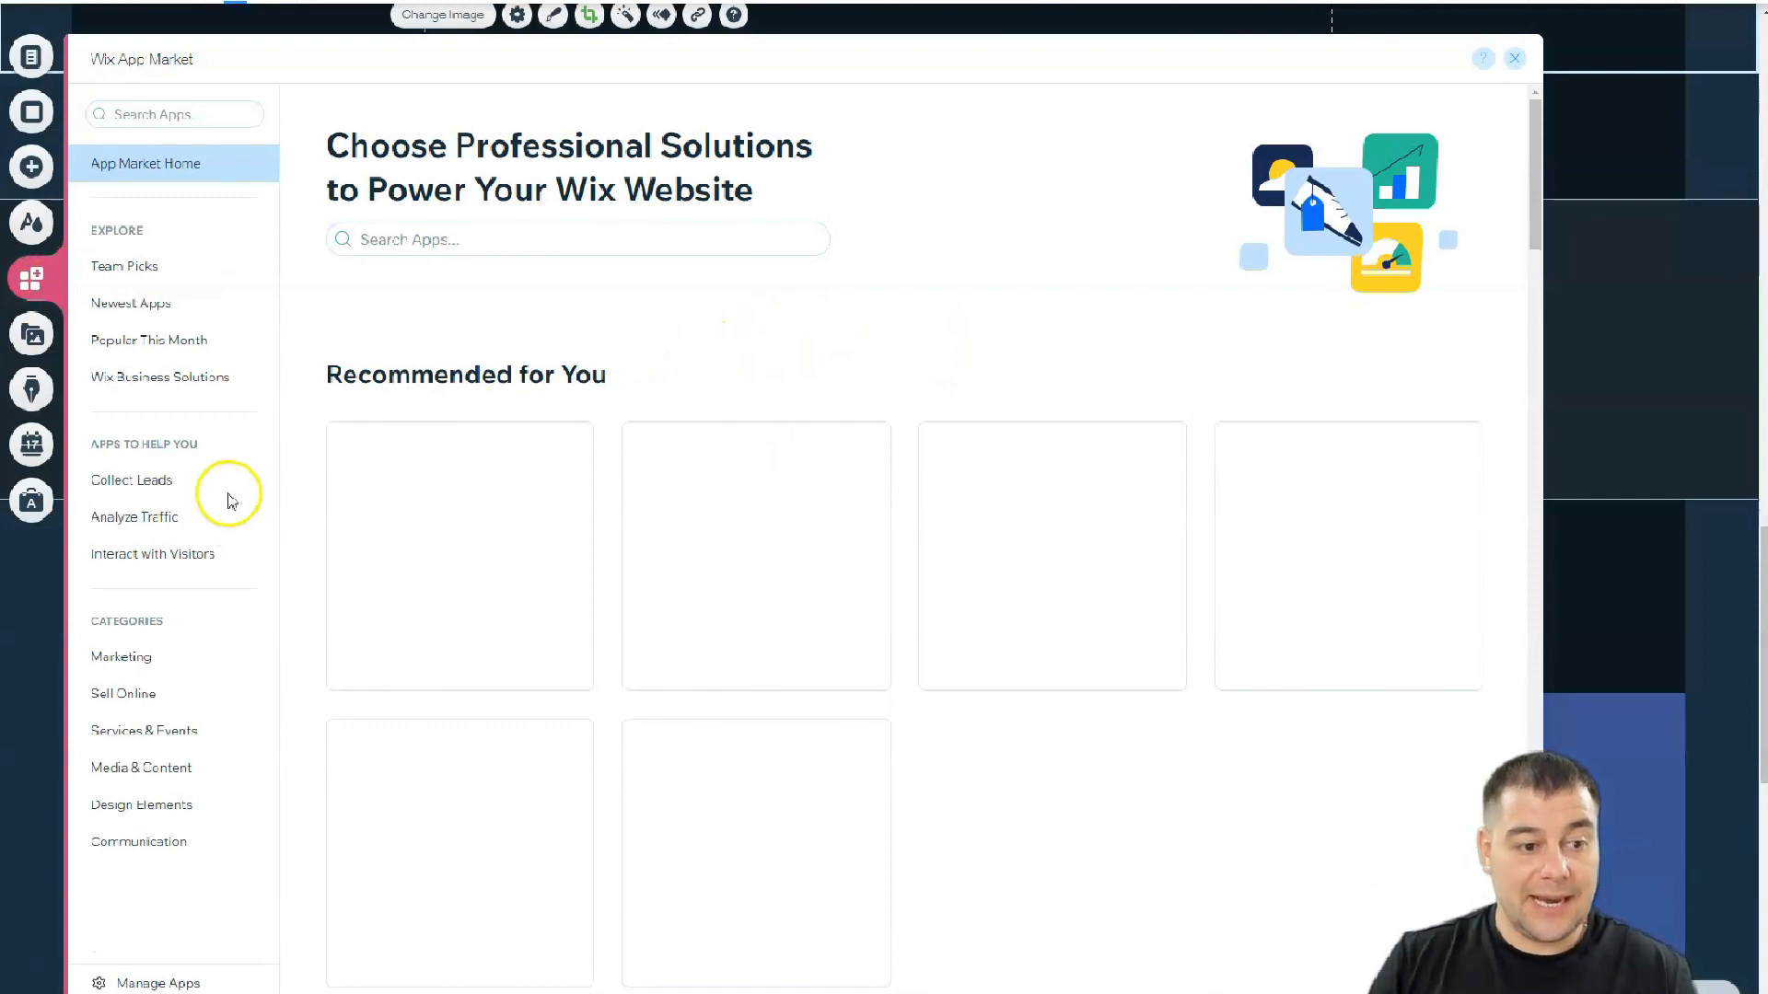
scroll(484, 534, down, 2)
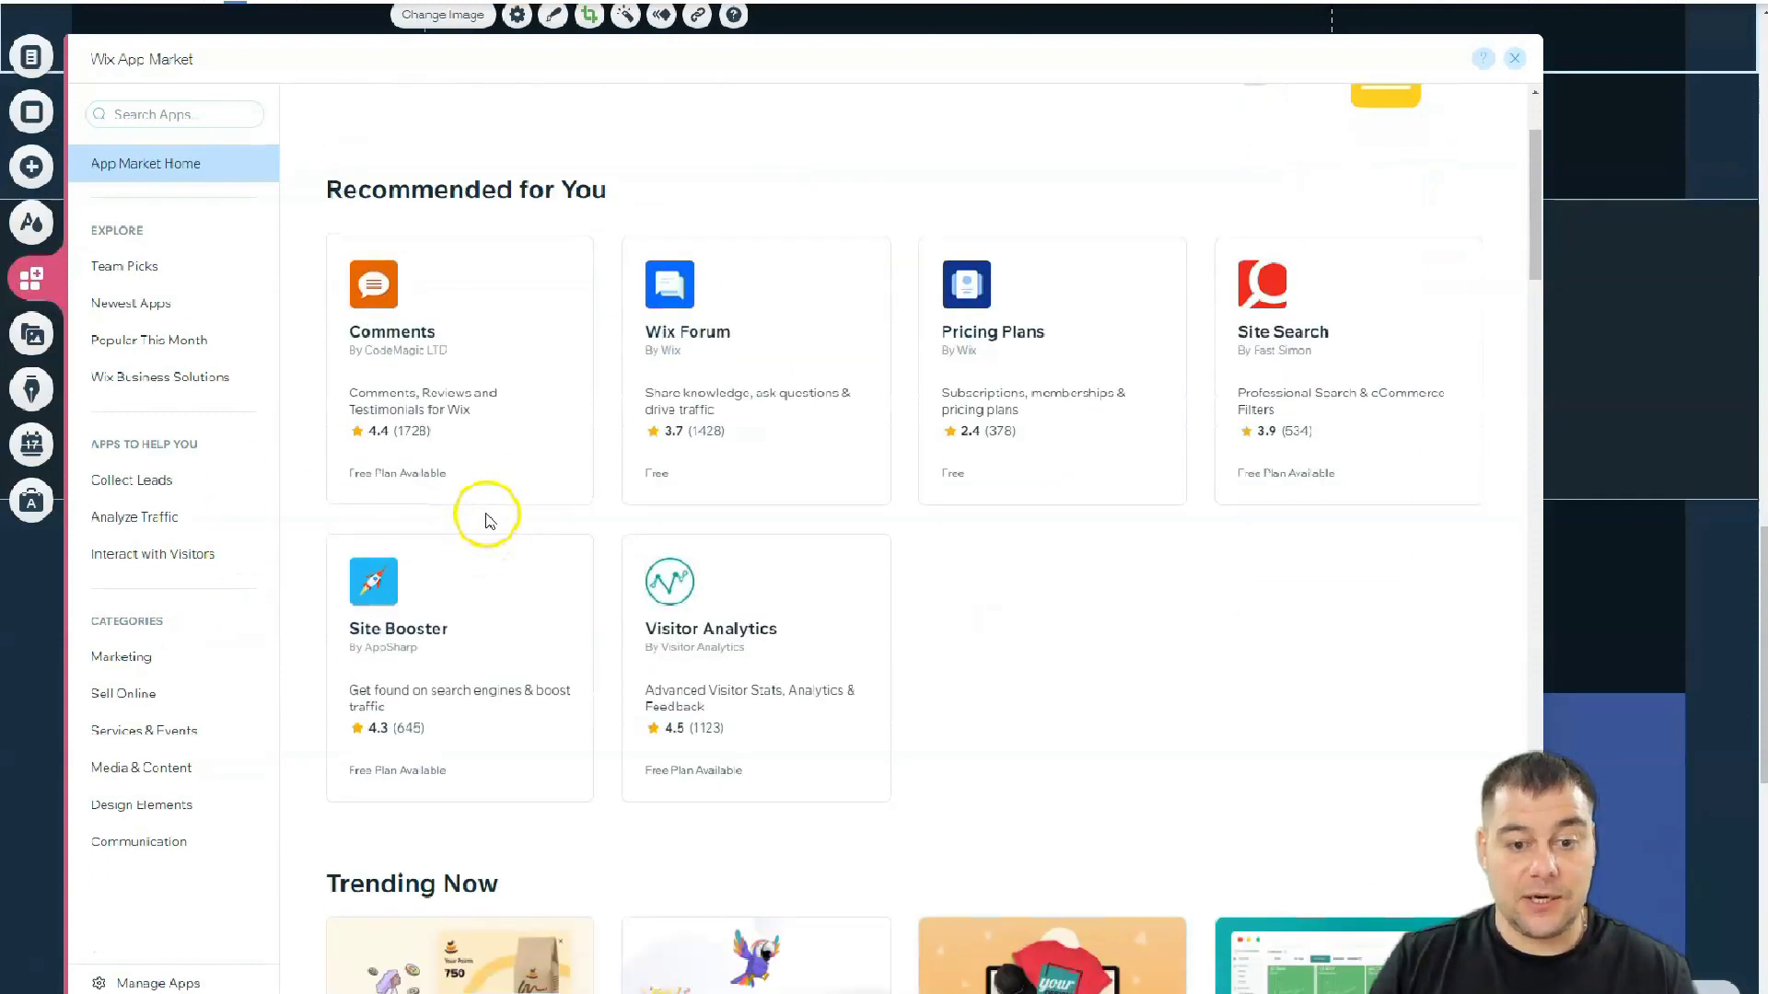
scroll(460, 501, down, 4)
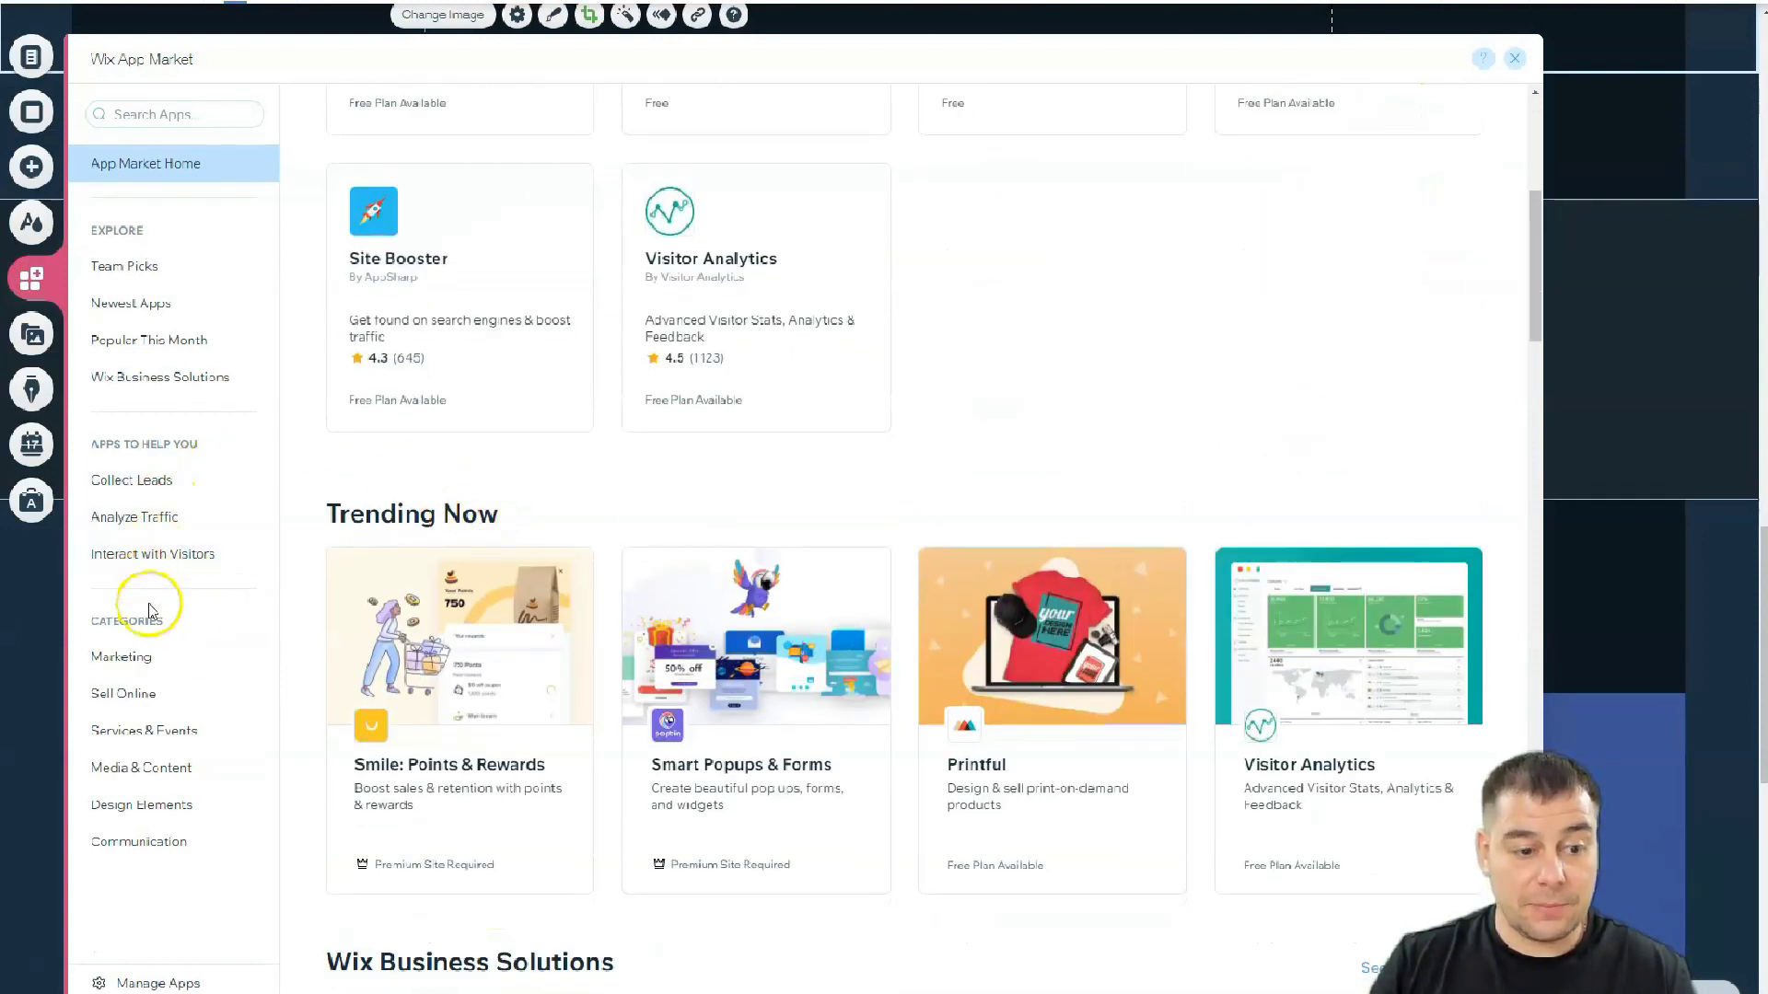
click(124, 659)
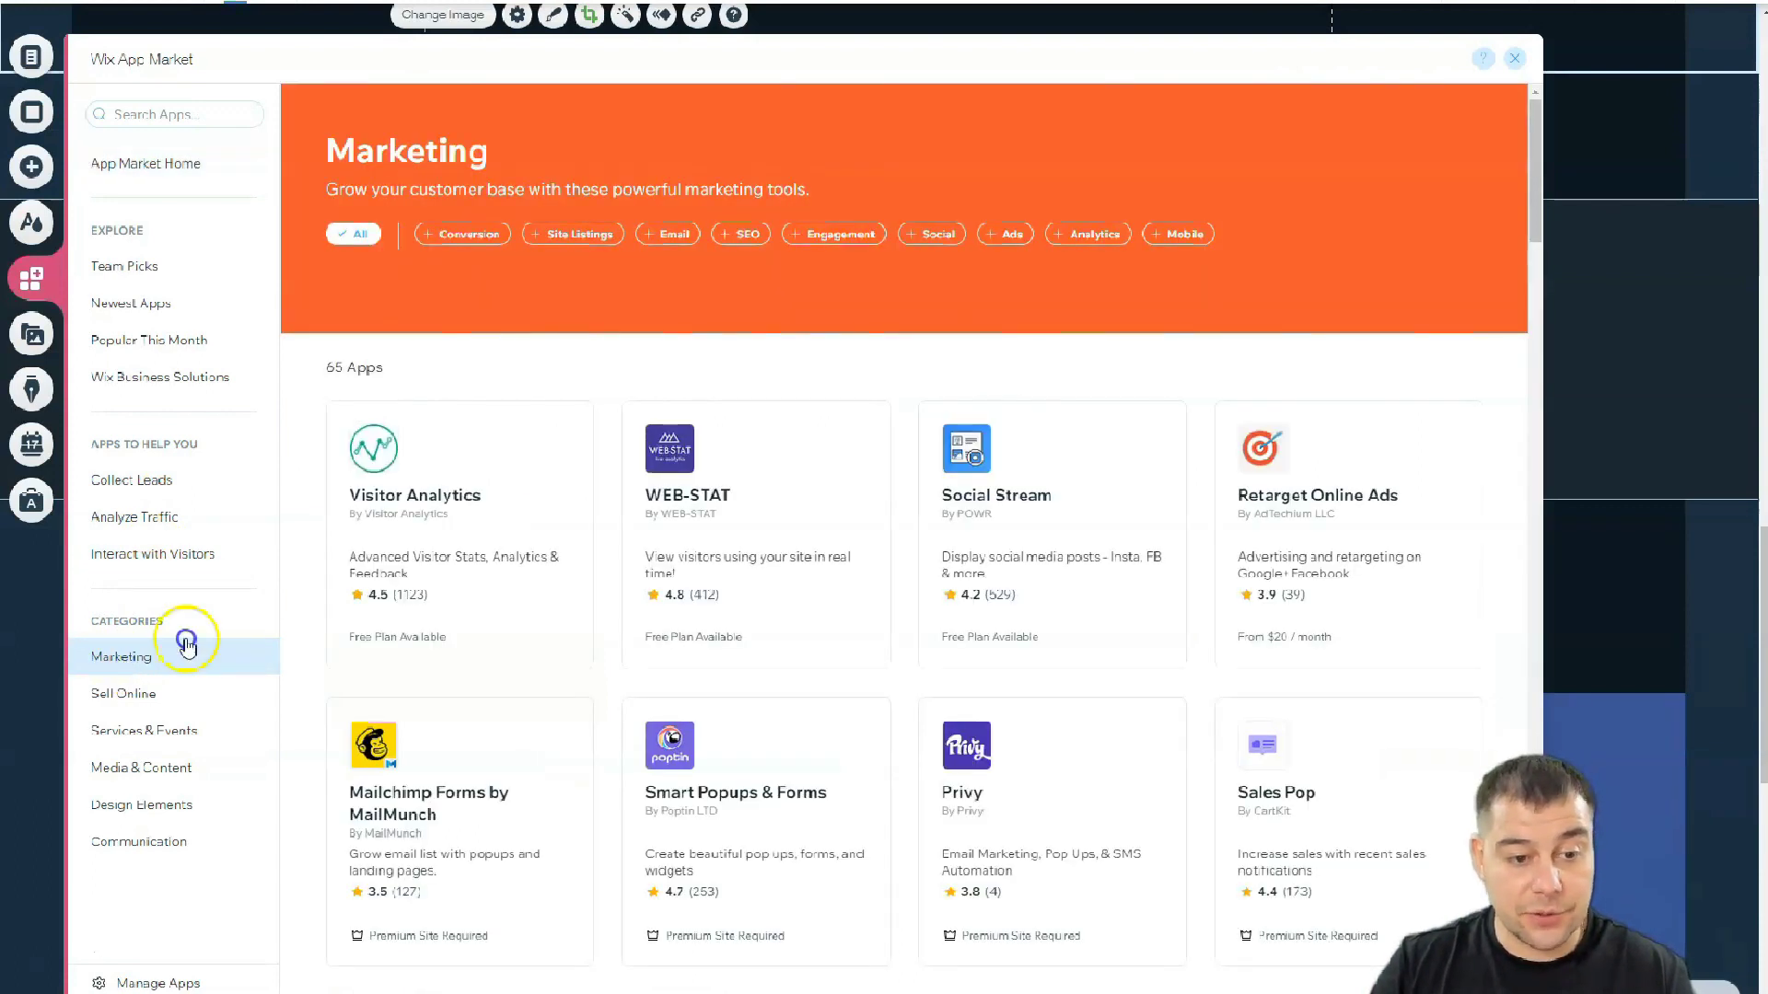
scroll(790, 505, down, 4)
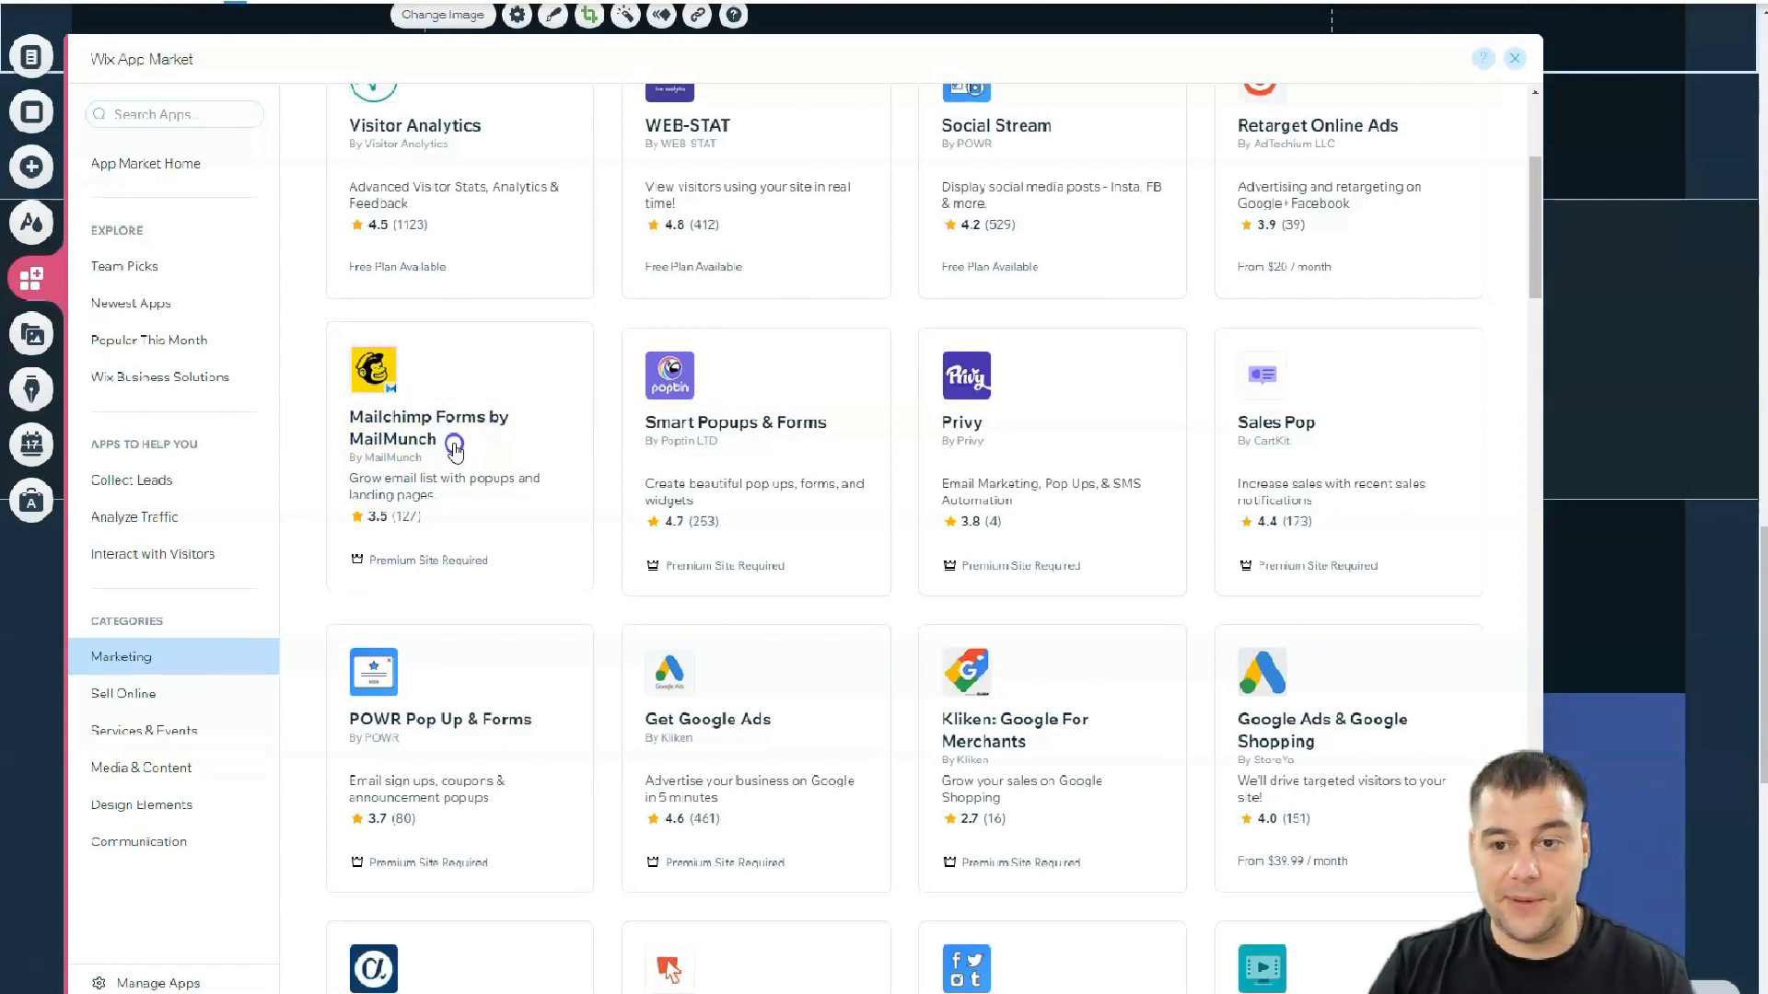
scroll(958, 401, down, 20)
scroll(957, 401, down, 13)
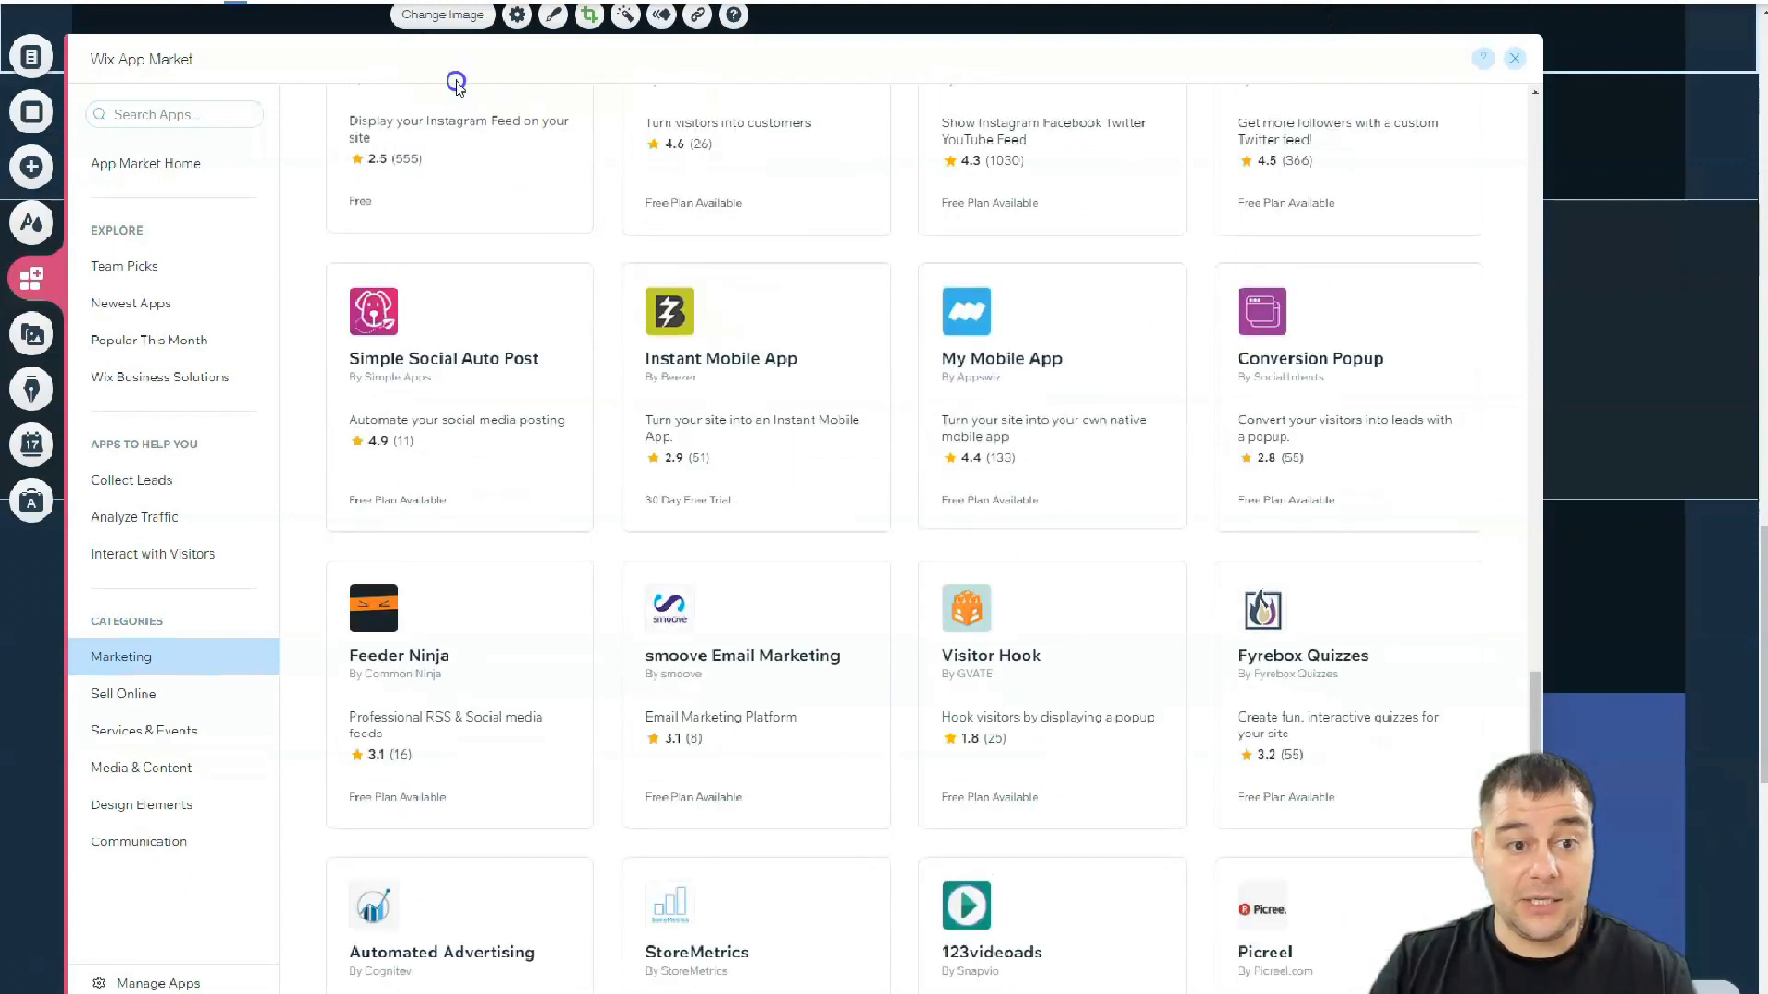
scroll(456, 83, up, 3)
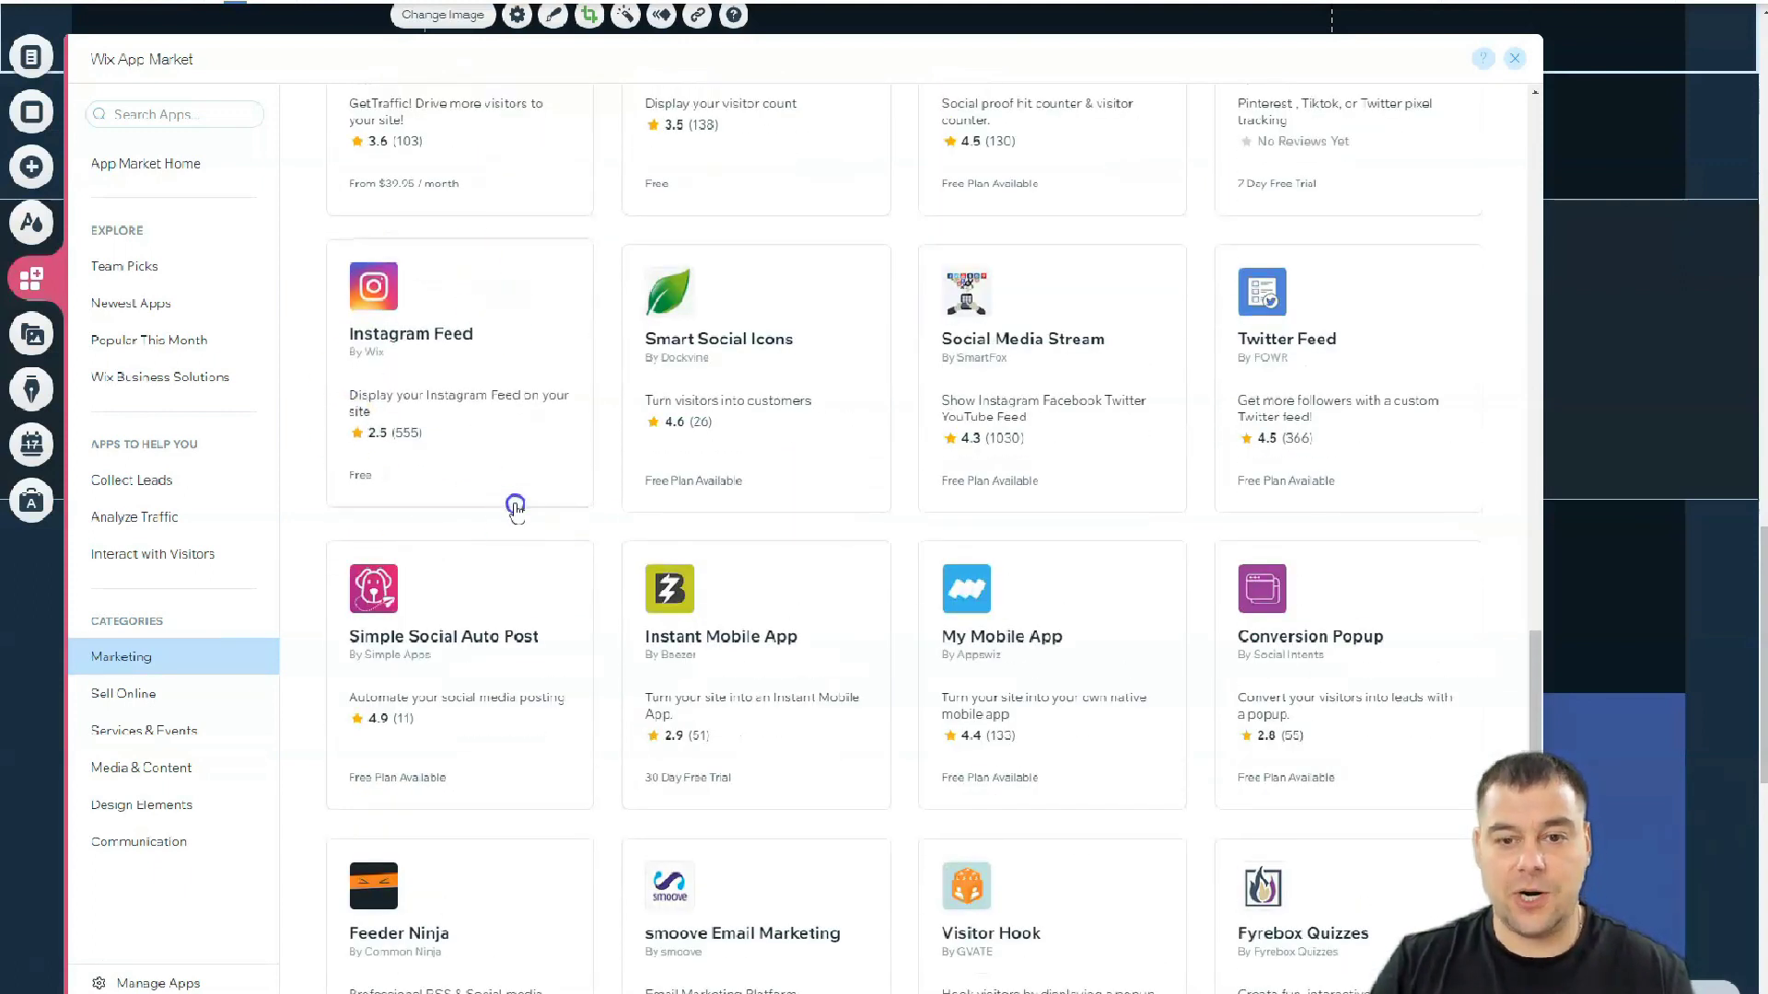
Step: Look through the remaining Marketing apps down to the end of the list and close the App Market
scroll(510, 488, down, 9)
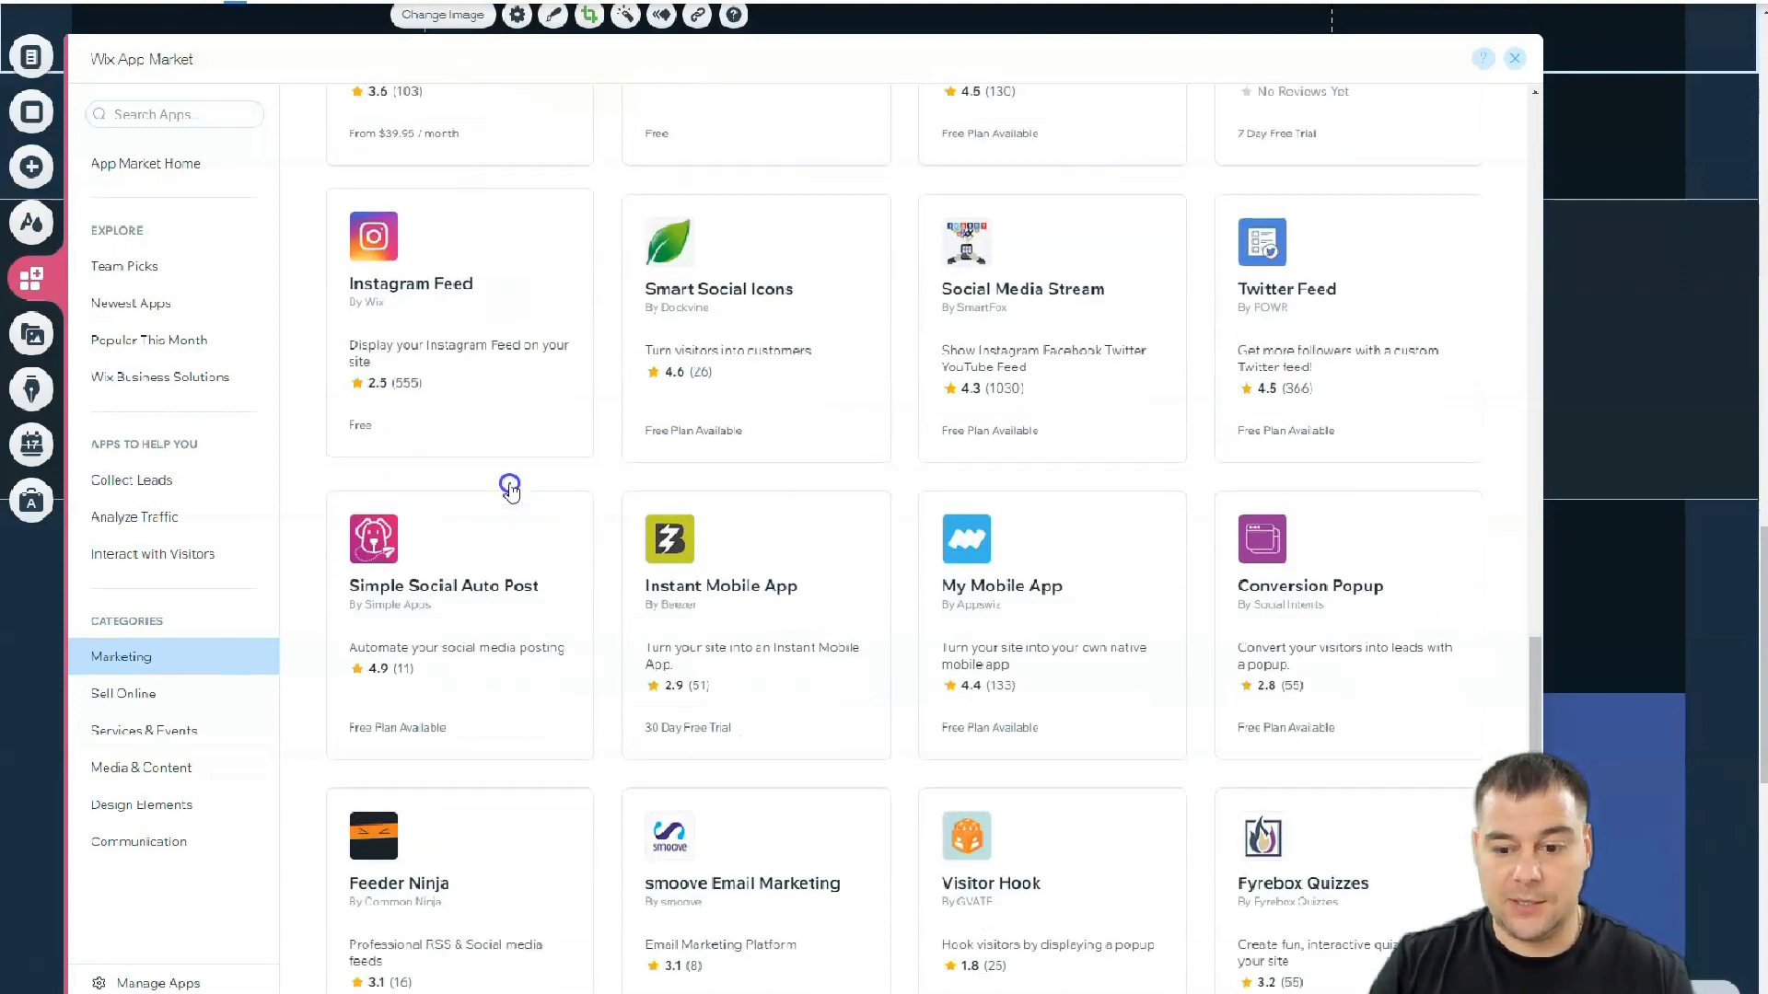
scroll(728, 479, down, 5)
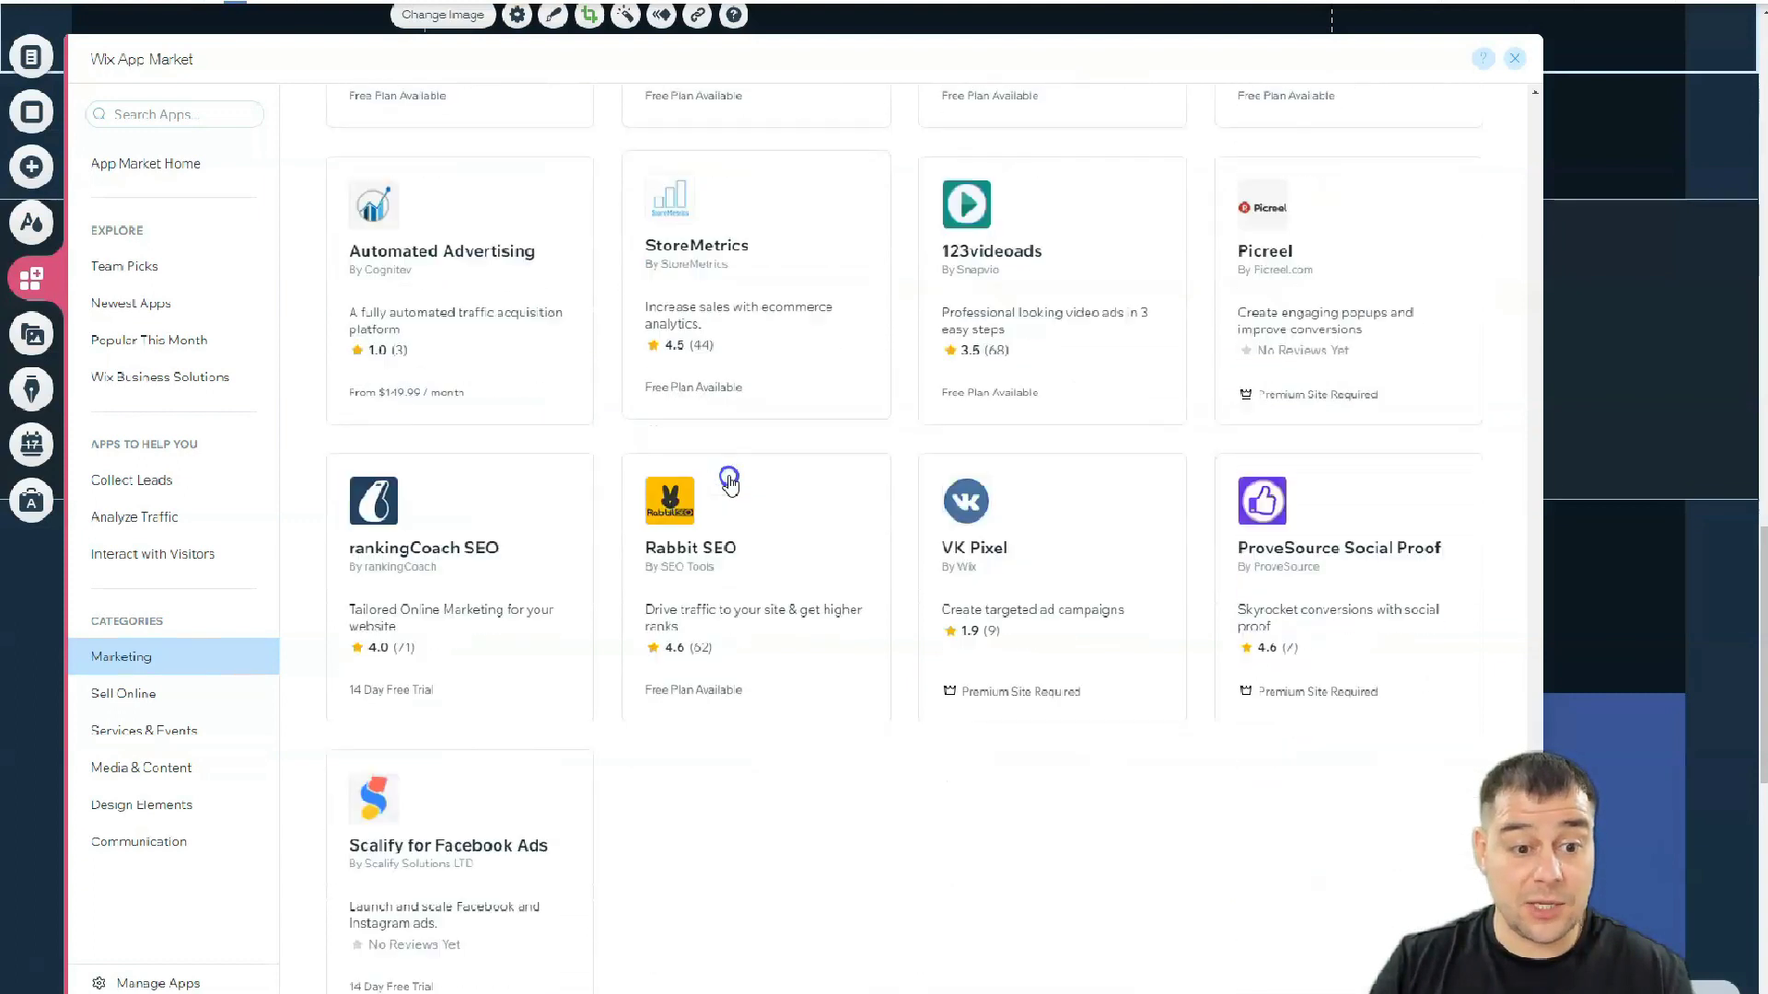
click(831, 499)
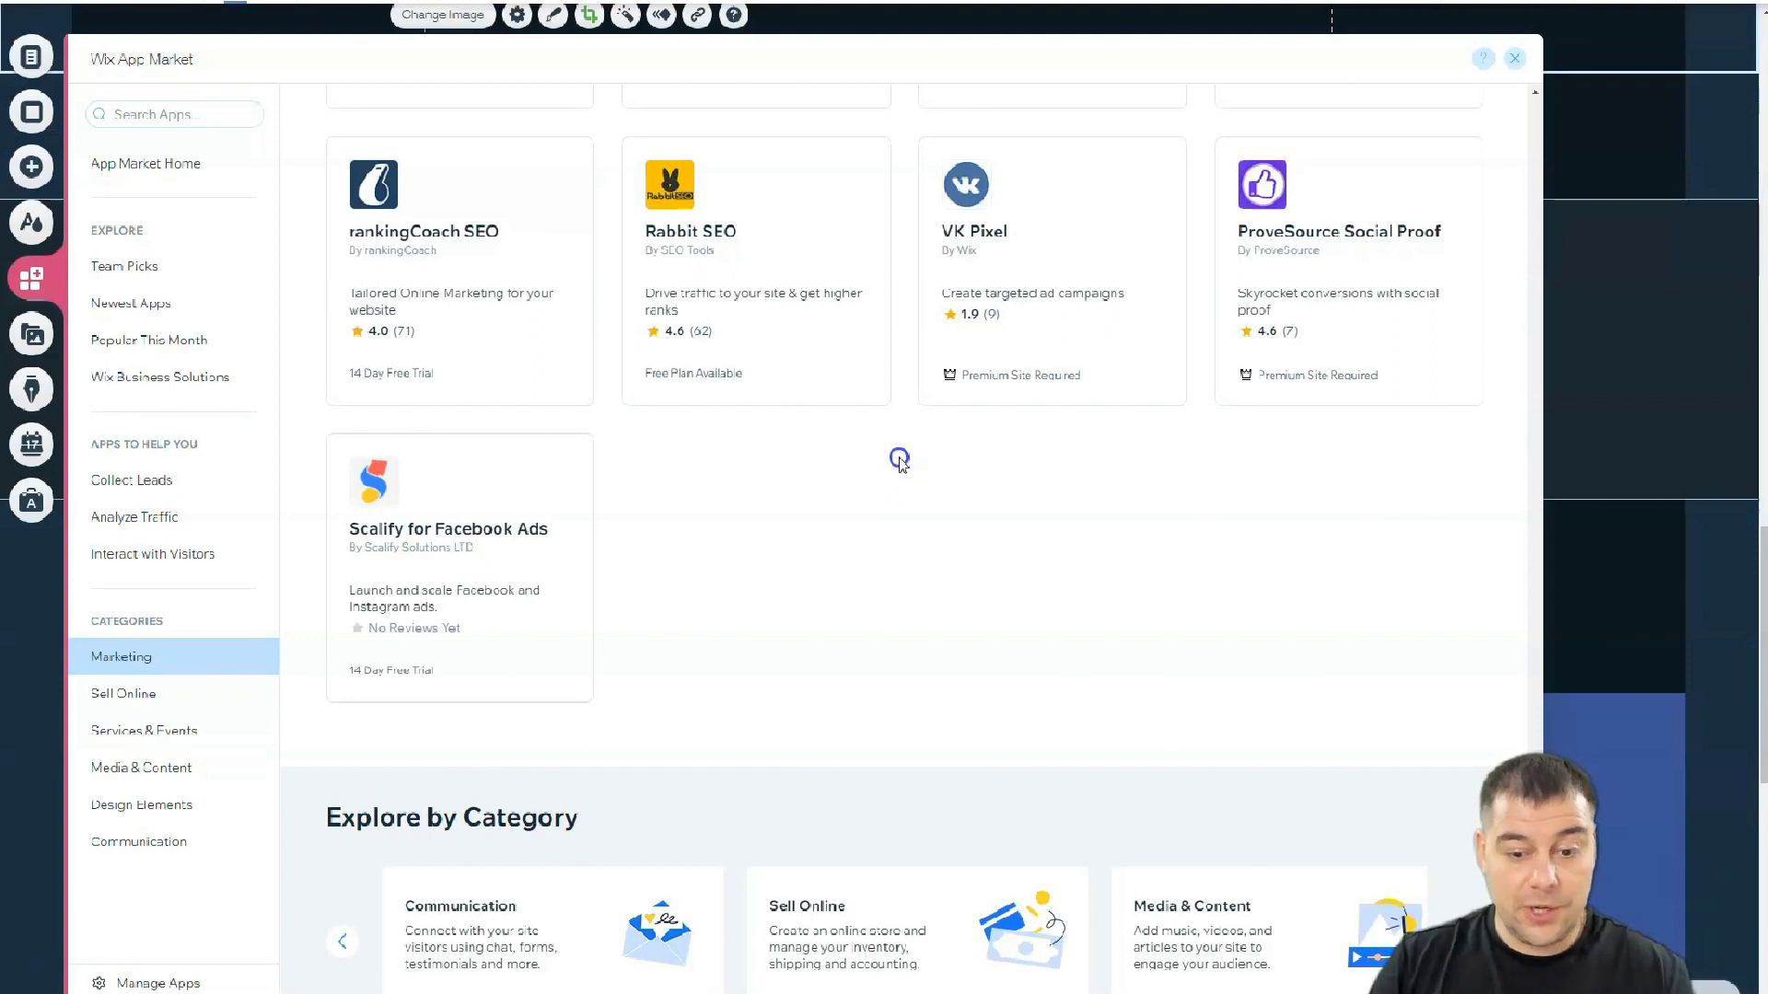
click(1516, 59)
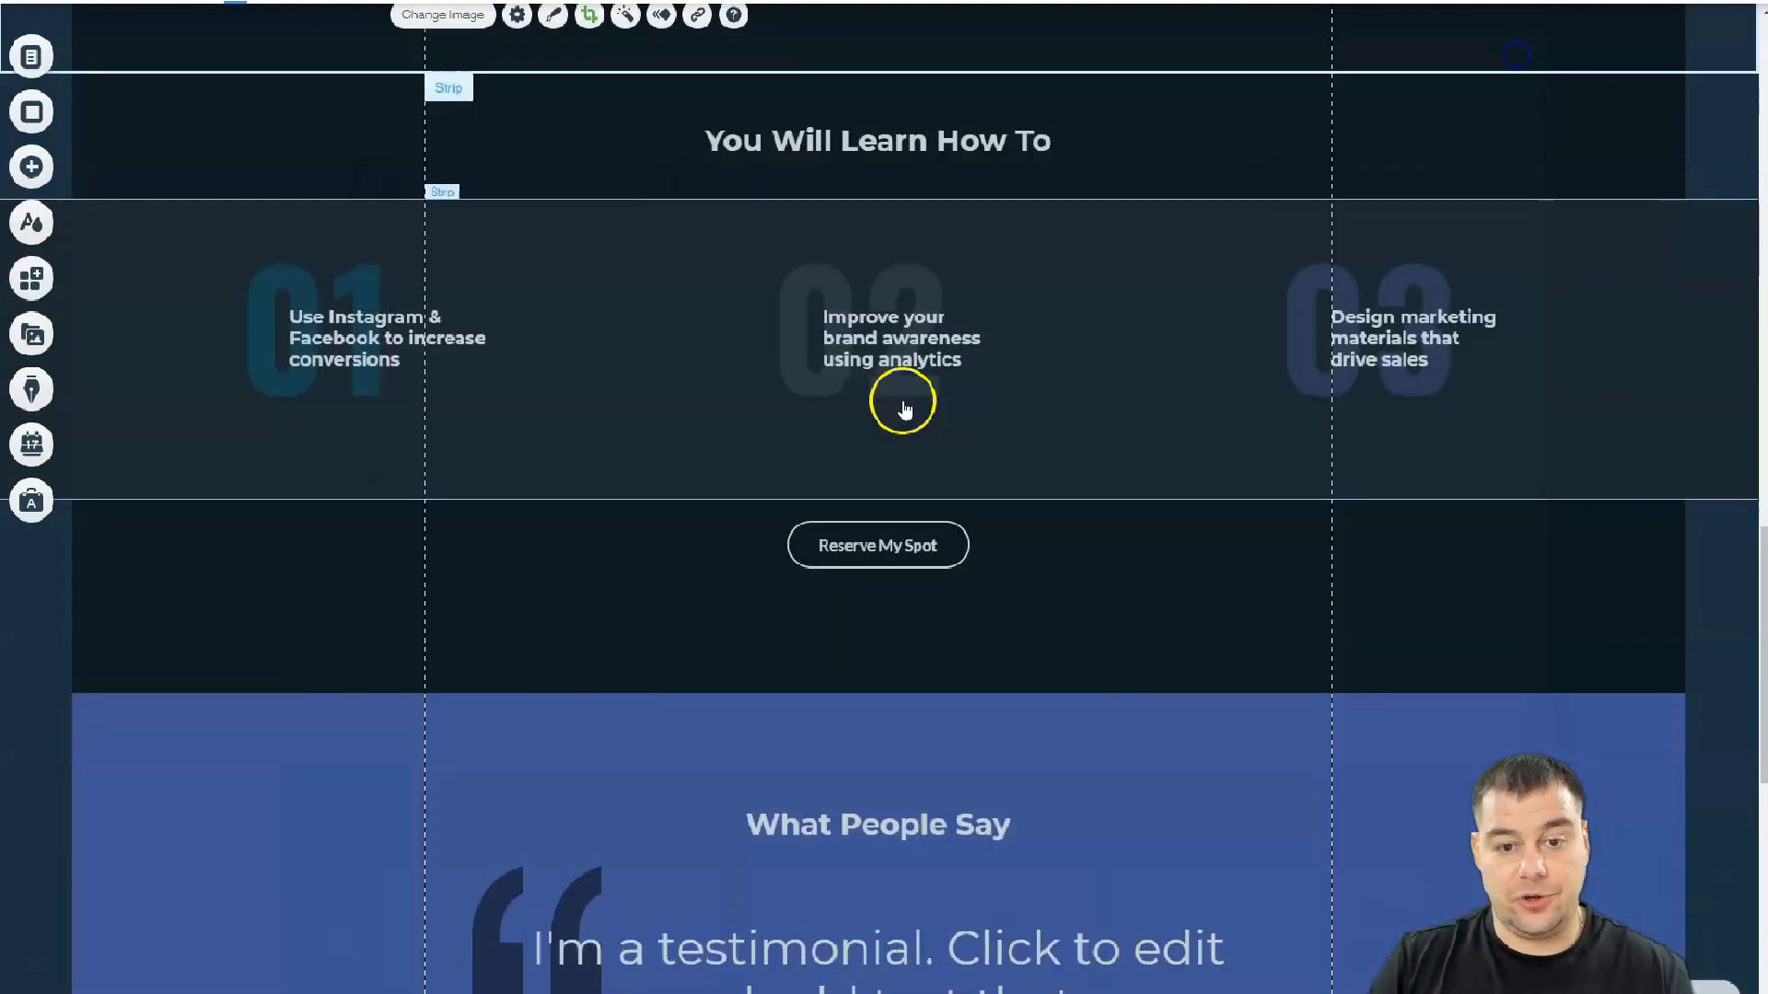
Step: Move the number 02 up and to the right in the middle column and shift its "Improve your brand awareness using analytics" text slightly right
scroll(1033, 477, up, 4)
scroll(1033, 477, down, 4)
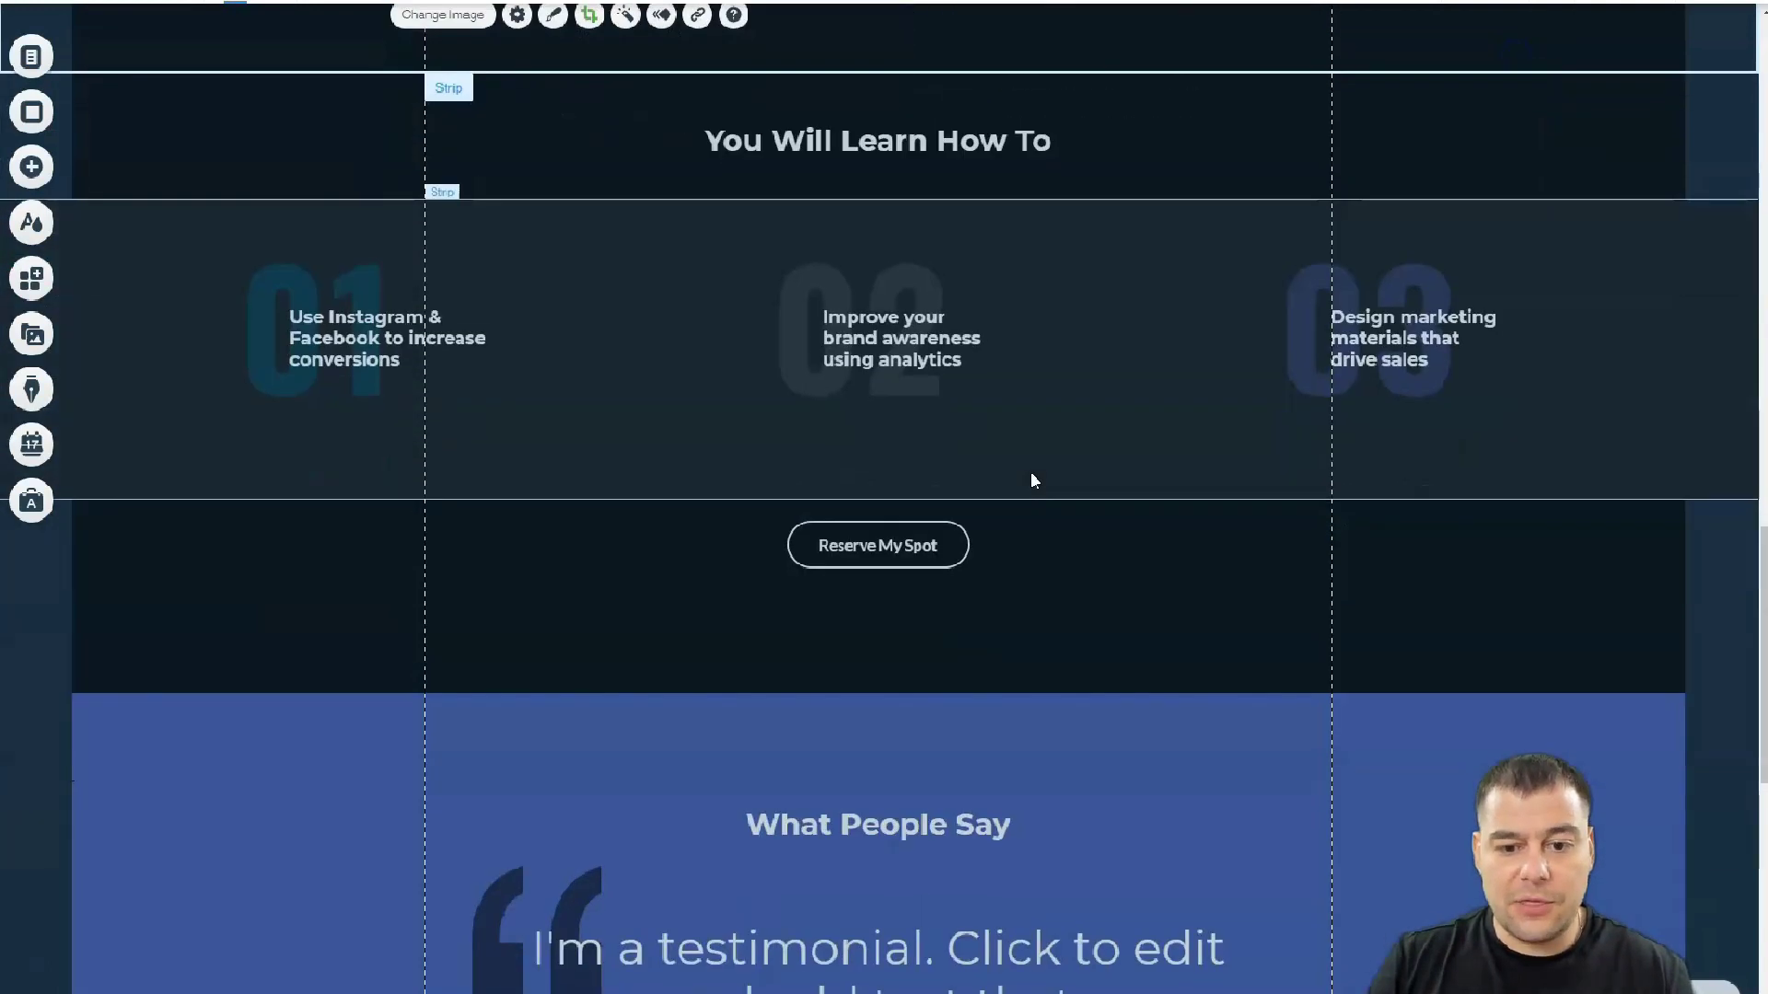
scroll(1030, 471, up, 1)
drag(880, 391, 1018, 383)
drag(866, 453, 936, 459)
drag(1205, 457, 1206, 458)
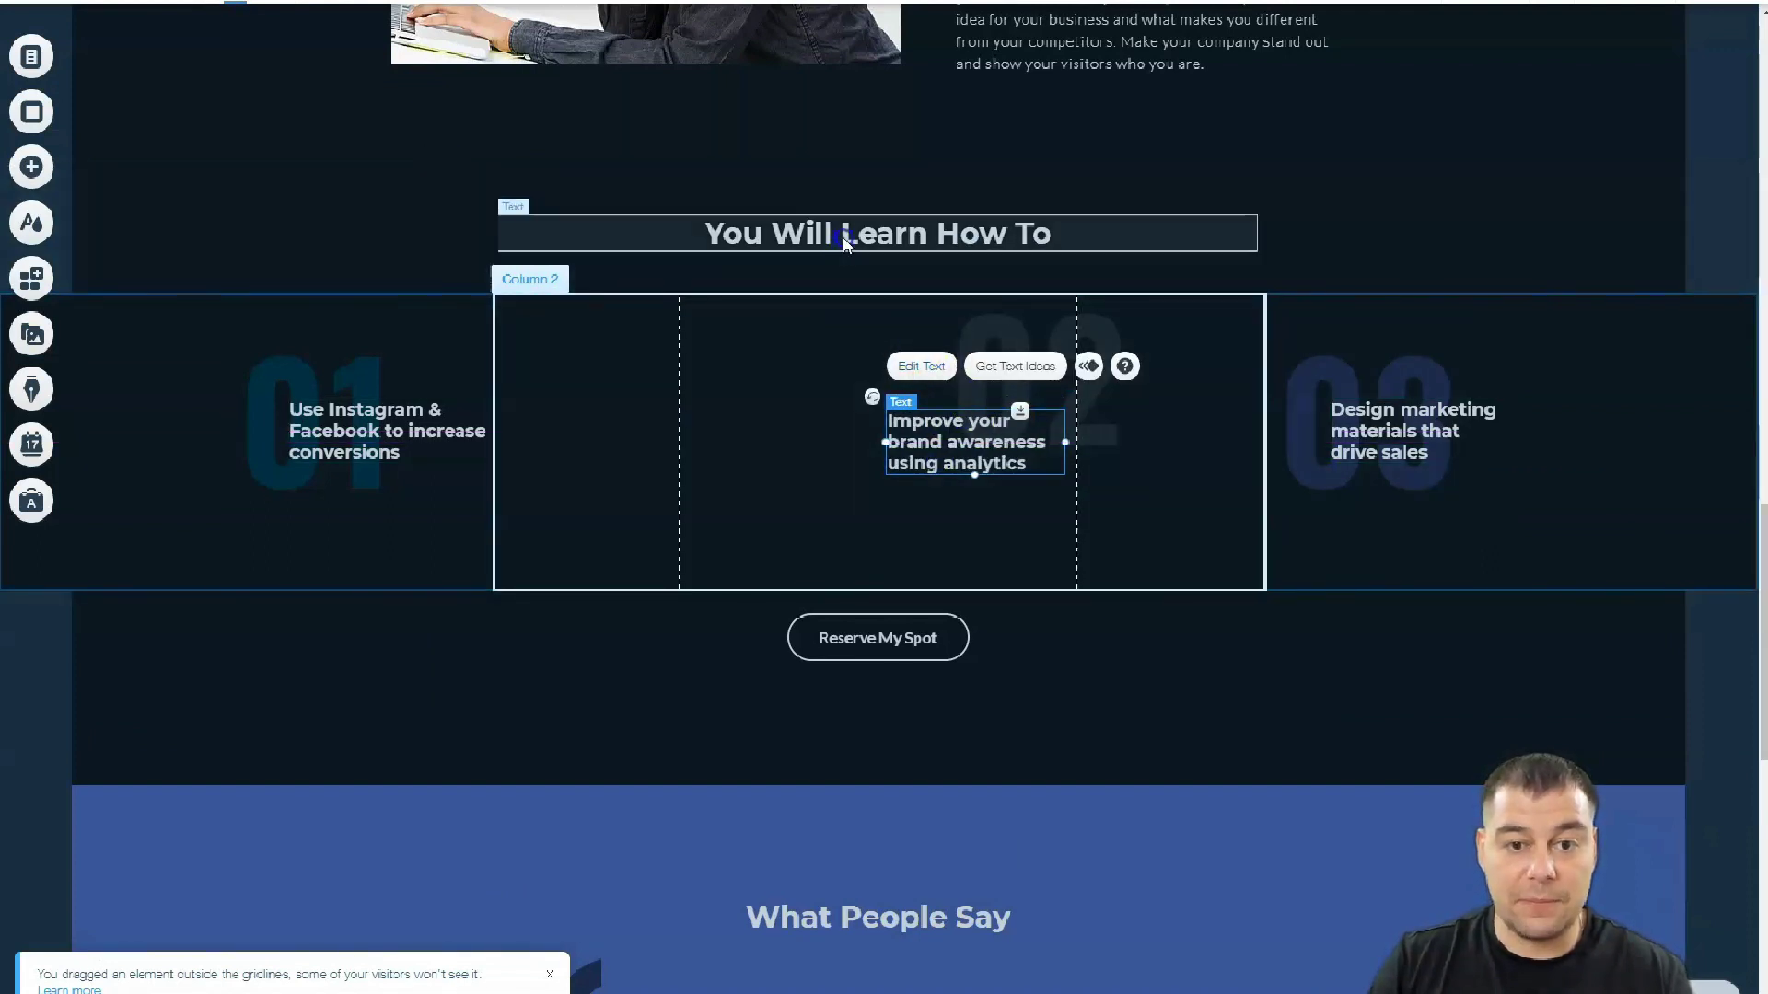
Step: Move the "You Will Learn How To" heading up to the upper edge of its strip, keeping it centered
click(844, 244)
drag(845, 241, 884, 251)
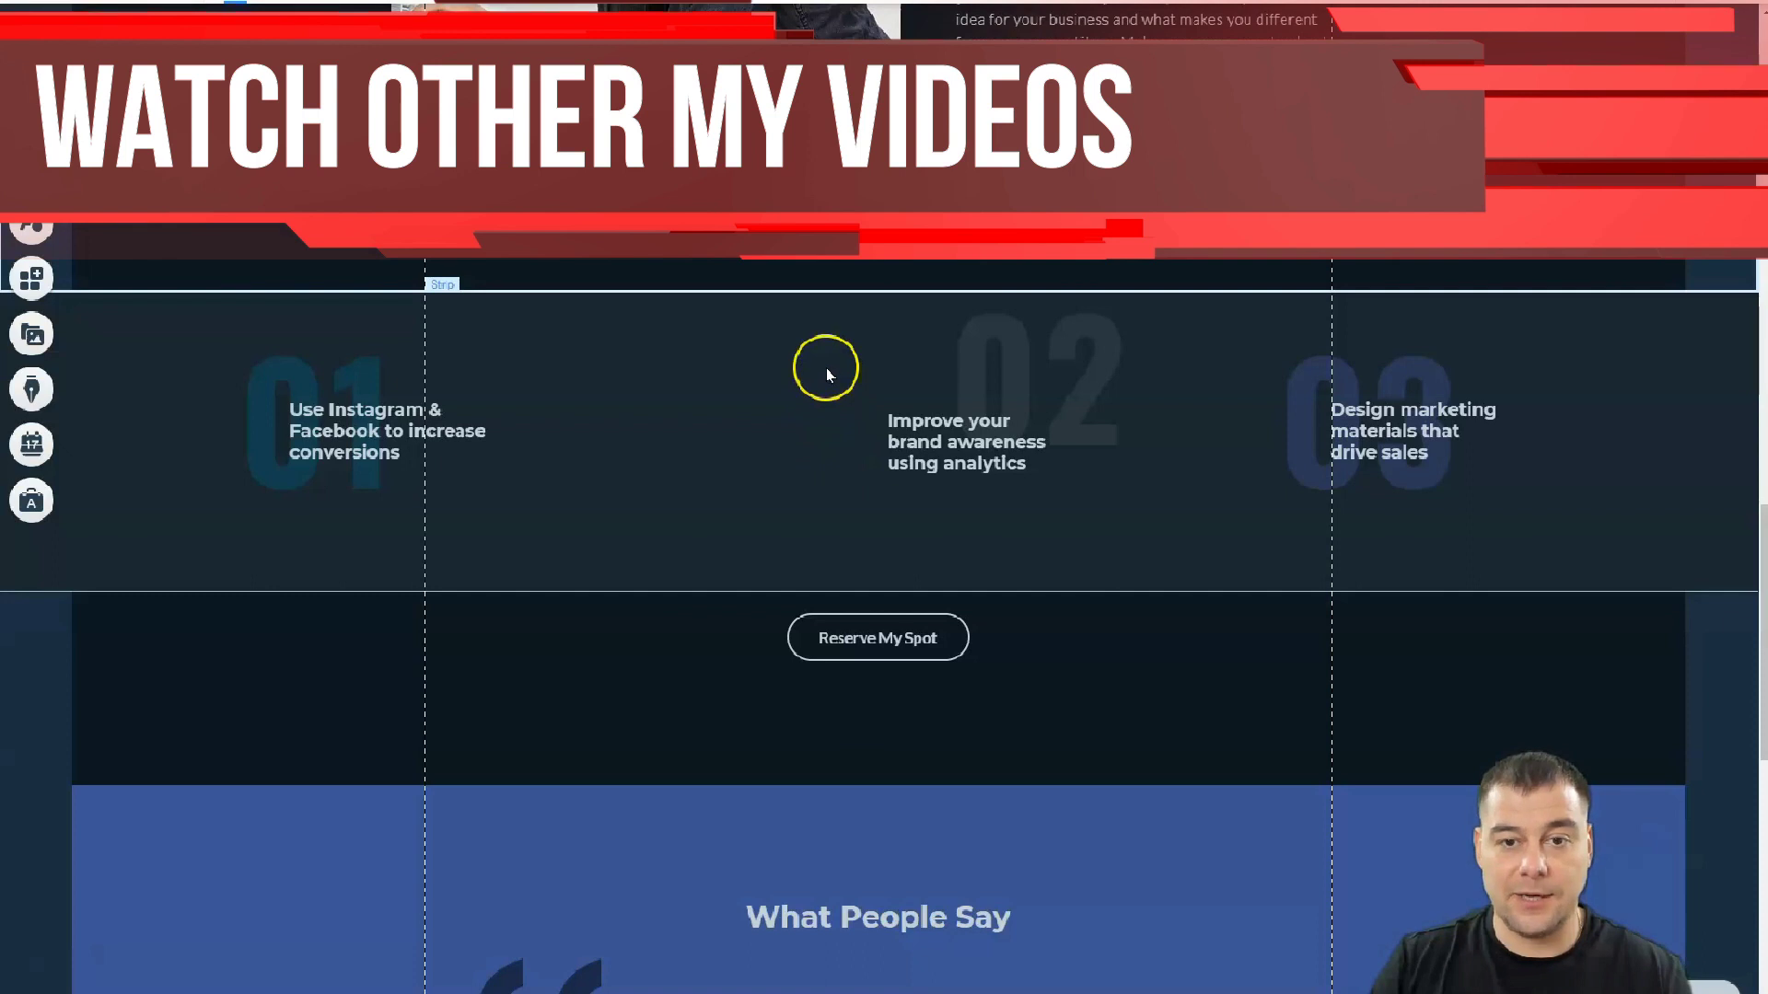
scroll(827, 373, up, 5)
scroll(827, 373, up, 1)
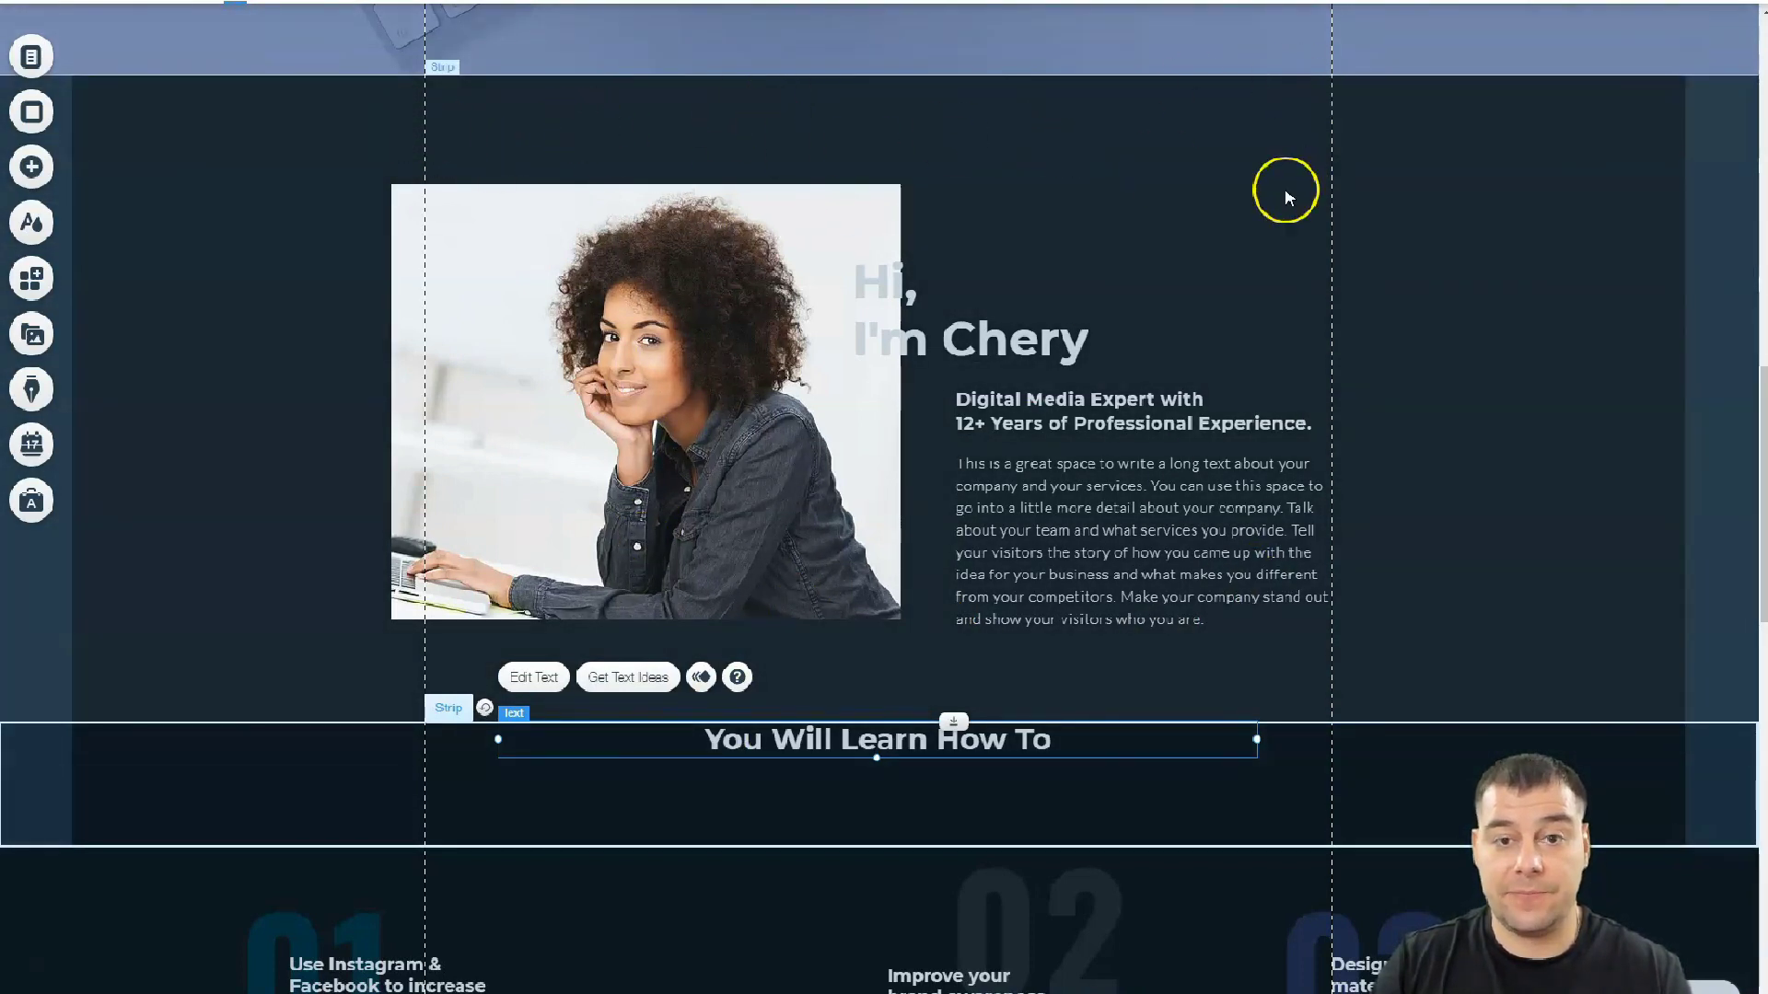
Step: Open the testimonial text in the "What People Say" section for editing, leave it as is, and select the surrounding slideshow
scroll(1078, 444, down, 9)
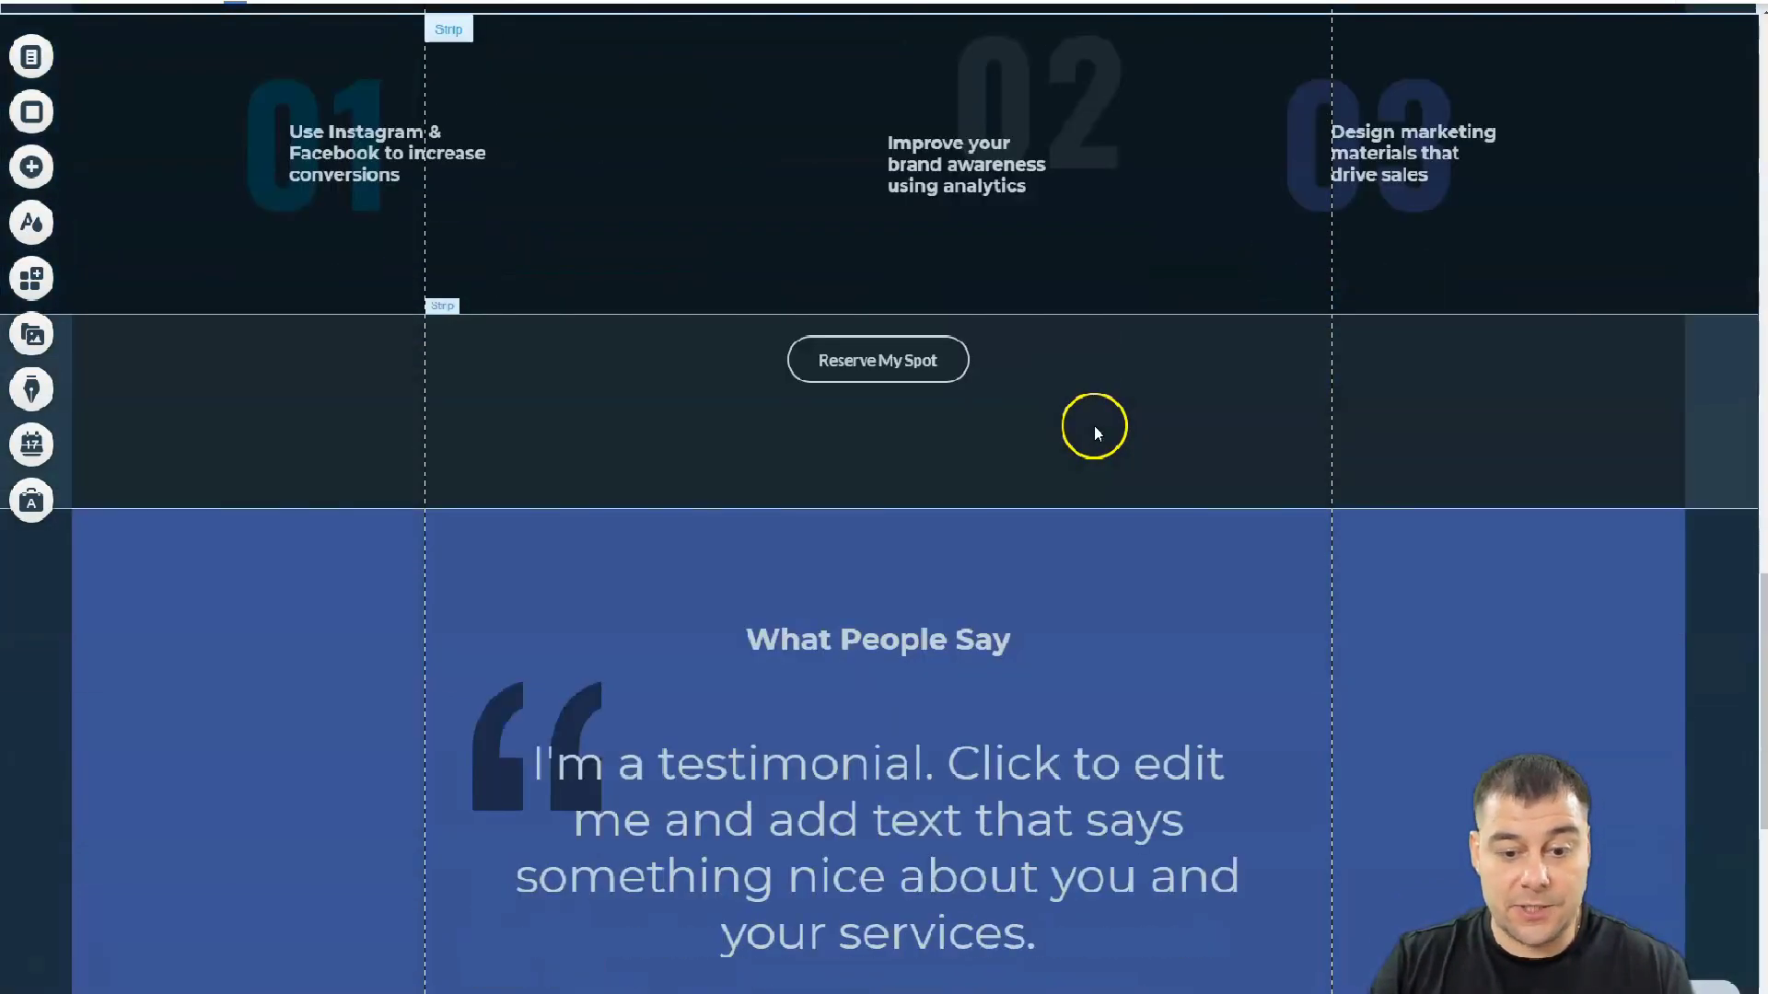
scroll(1094, 425, down, 5)
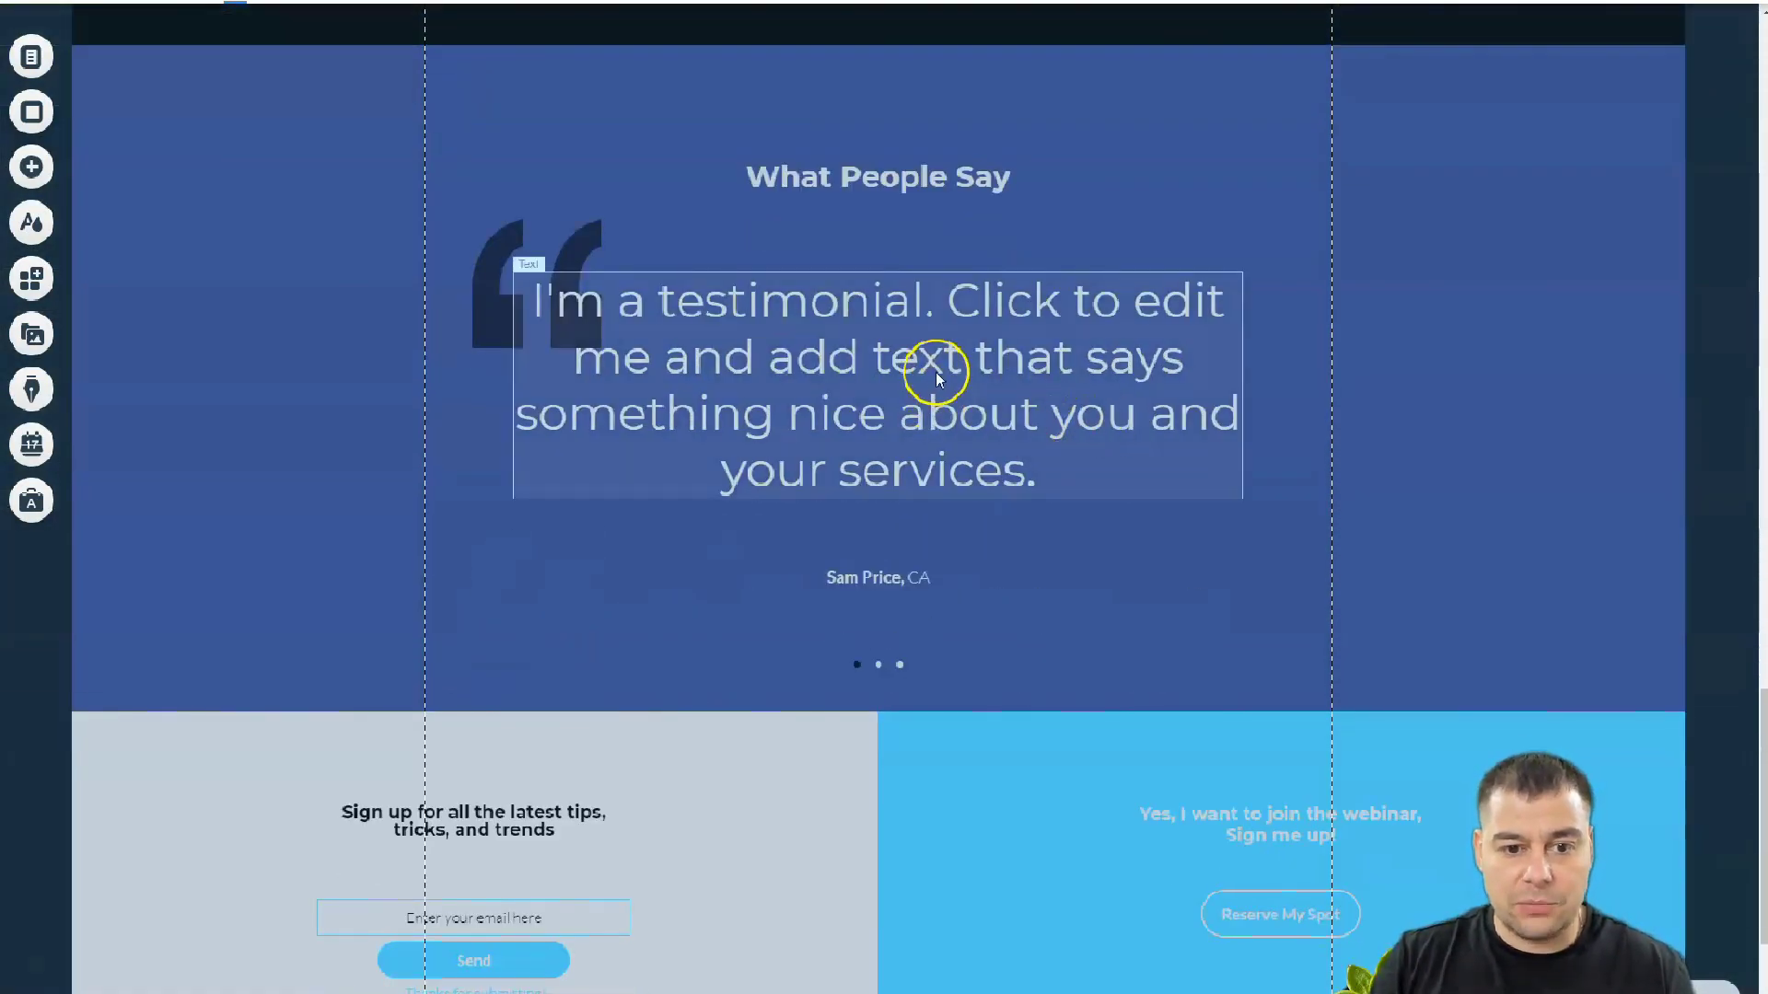
double_click(934, 370)
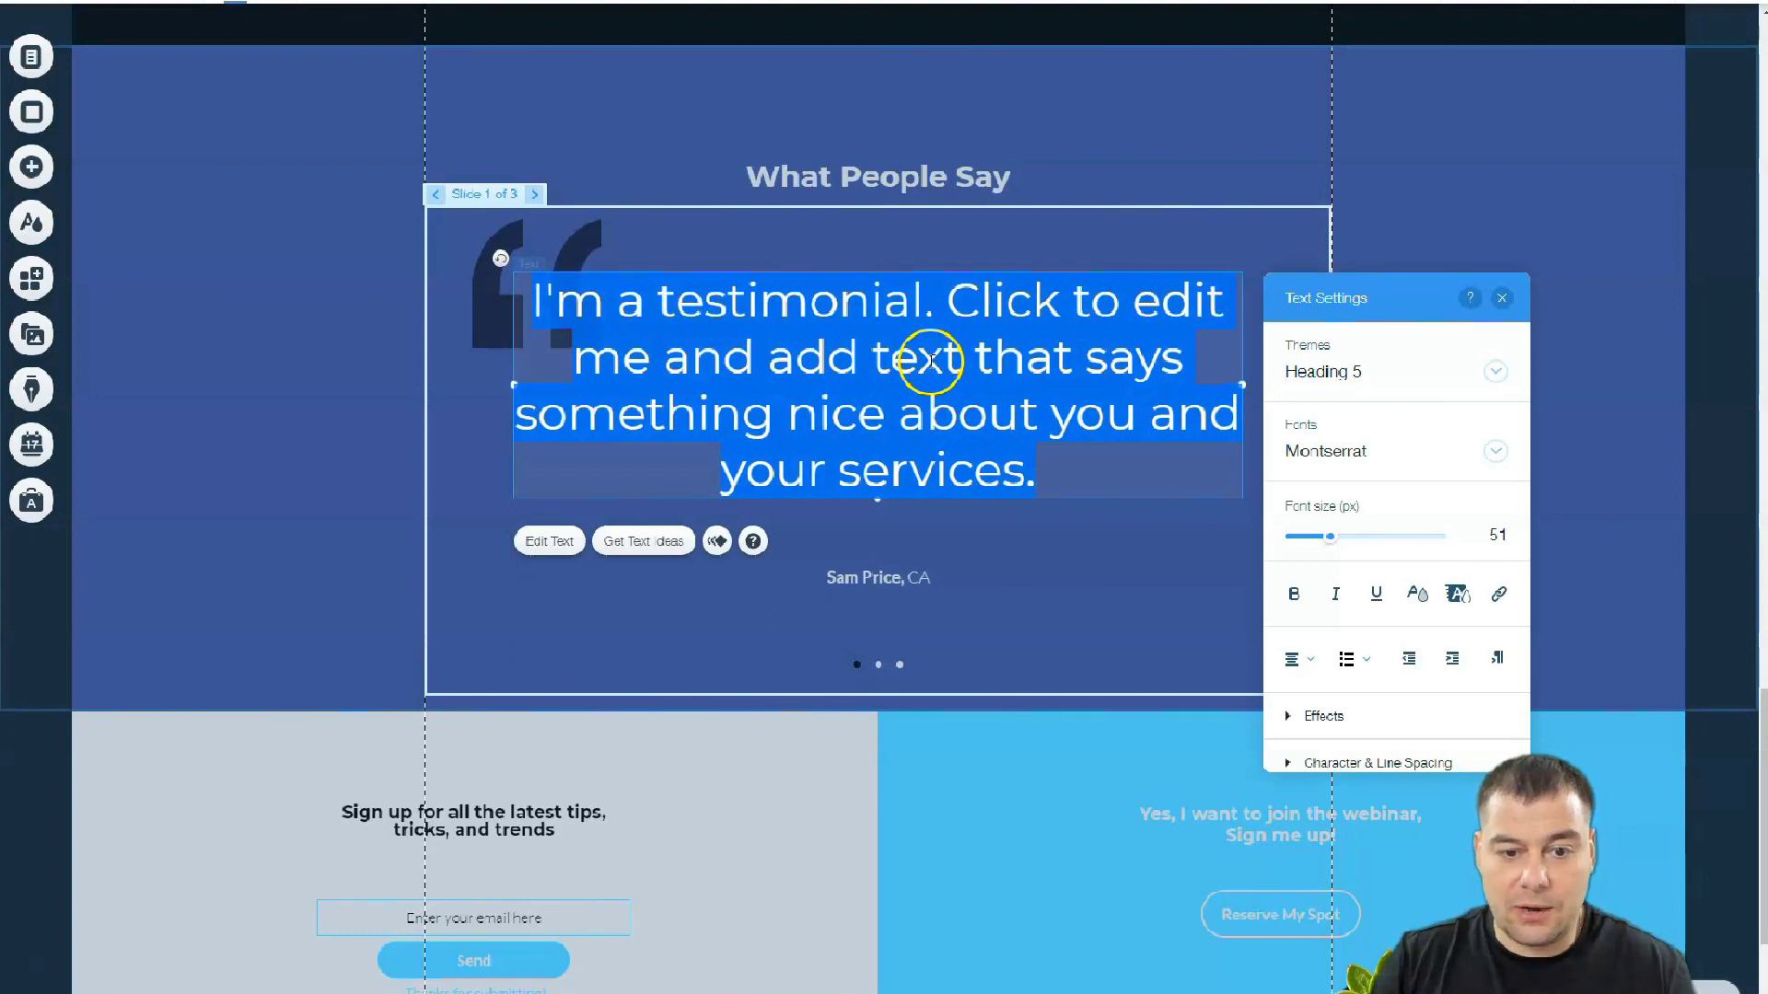
click(1020, 611)
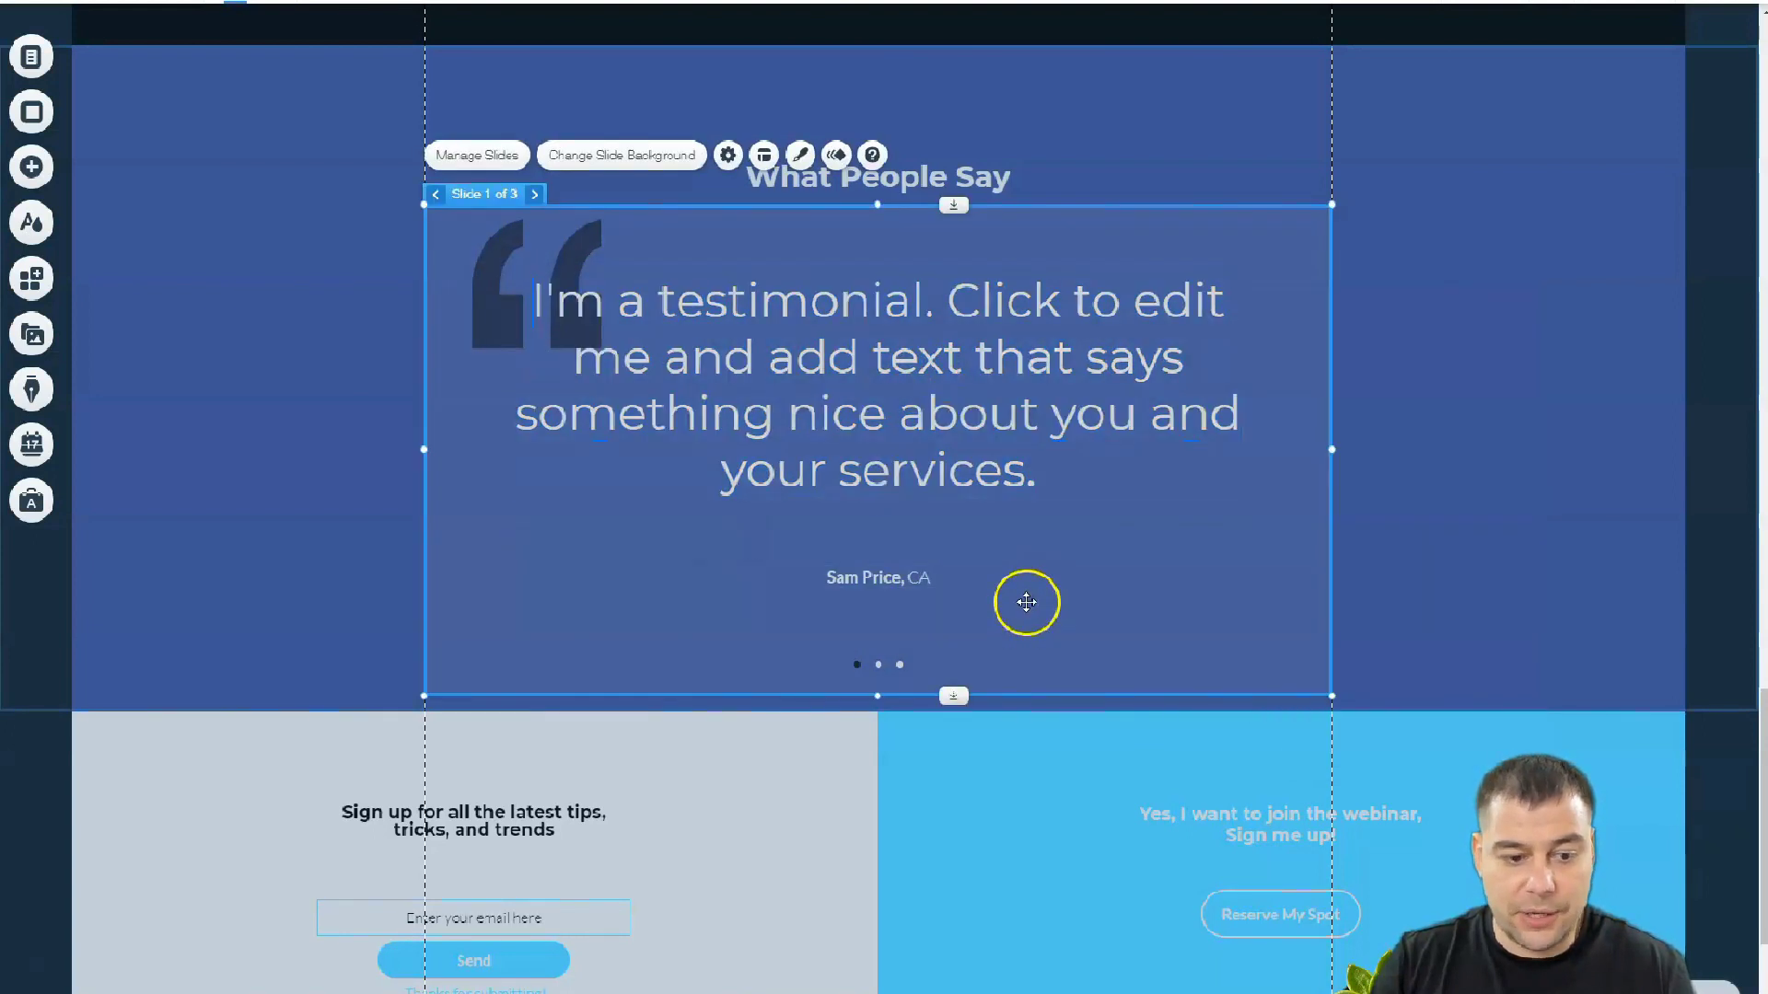